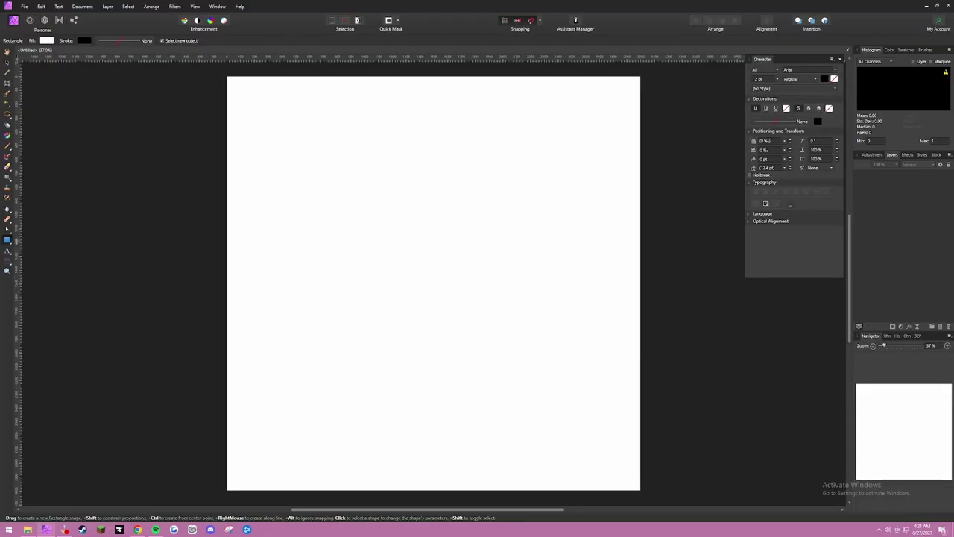
# Step: Draw an upright rectangle about 1050 px wide and 1910 px tall near the middle of the canvas
pyautogui.click(7, 240)
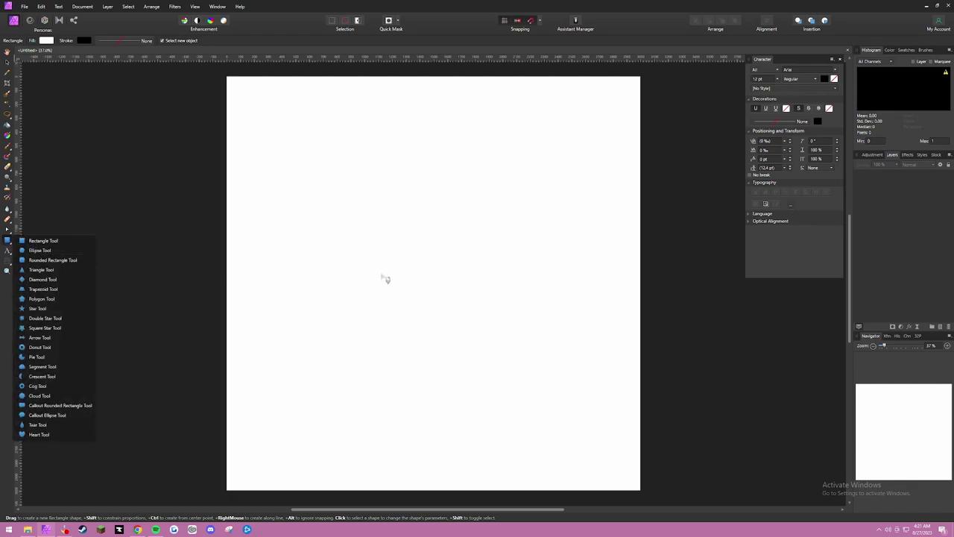
pyautogui.click(400, 249)
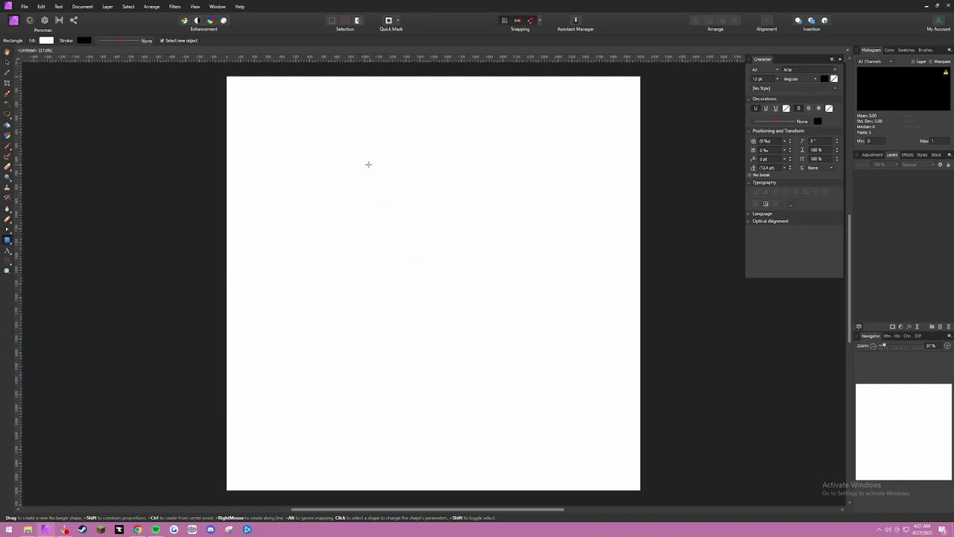
pyautogui.moveTo(351, 152); pyautogui.dragTo(495, 415)
# Step: Fill the rectangle with a very pale green of hue 112 and centre it on the canvas
pyautogui.click(43, 42)
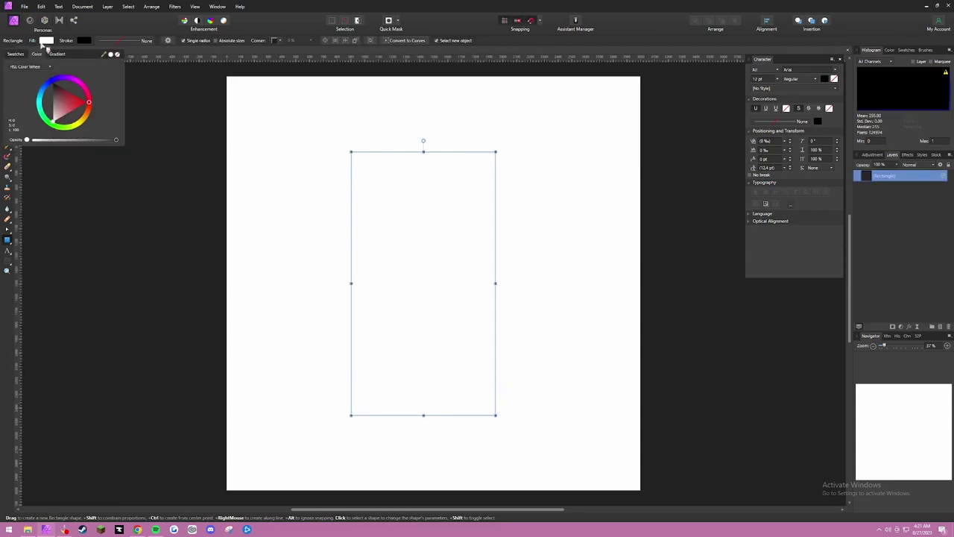
pyautogui.moveTo(64, 131)
pyautogui.mouseDown()
pyautogui.moveTo(48, 123)
pyautogui.moveTo(58, 132)
pyautogui.mouseUp()
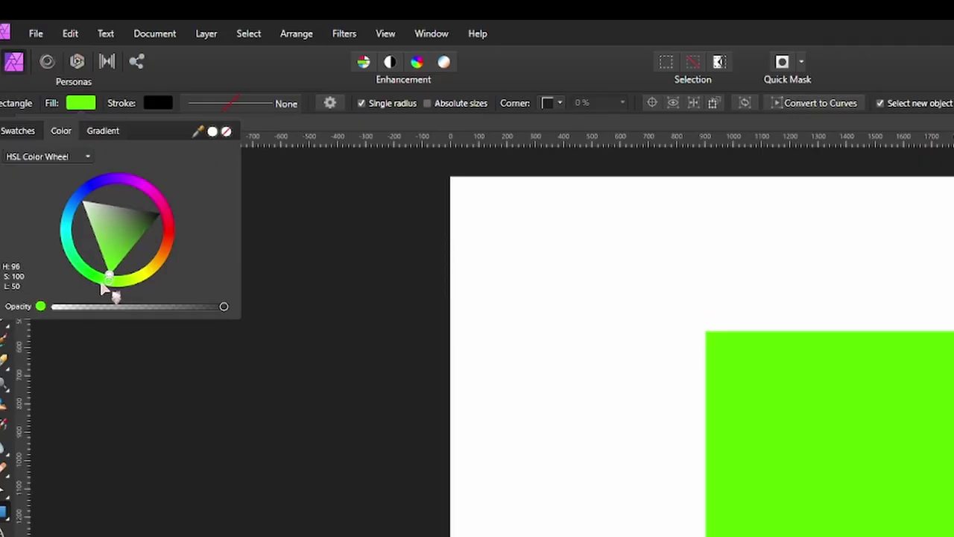
pyautogui.moveTo(104, 289); pyautogui.dragTo(100, 278)
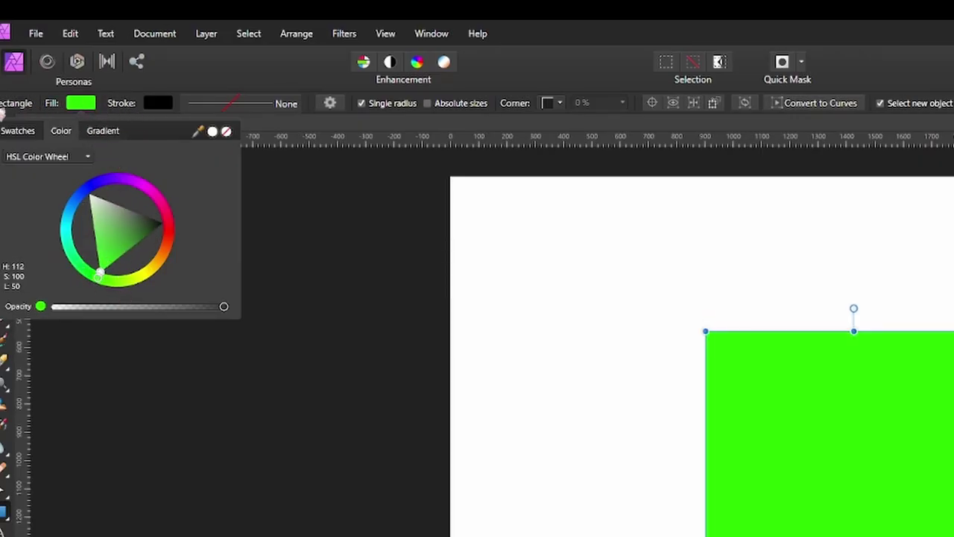
pyautogui.moveTo(122, 260); pyautogui.dragTo(107, 216)
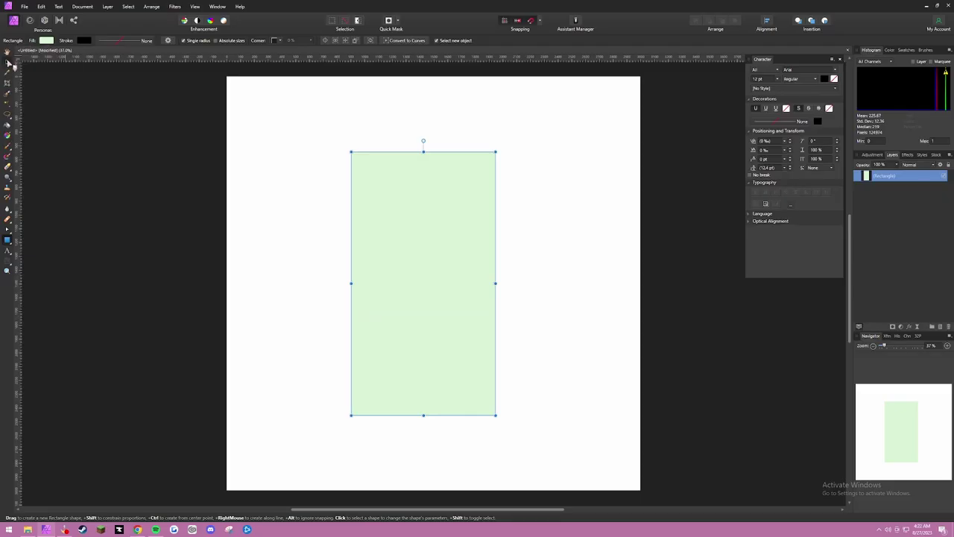
pyautogui.click(10, 62)
pyautogui.moveTo(426, 247); pyautogui.dragTo(437, 249)
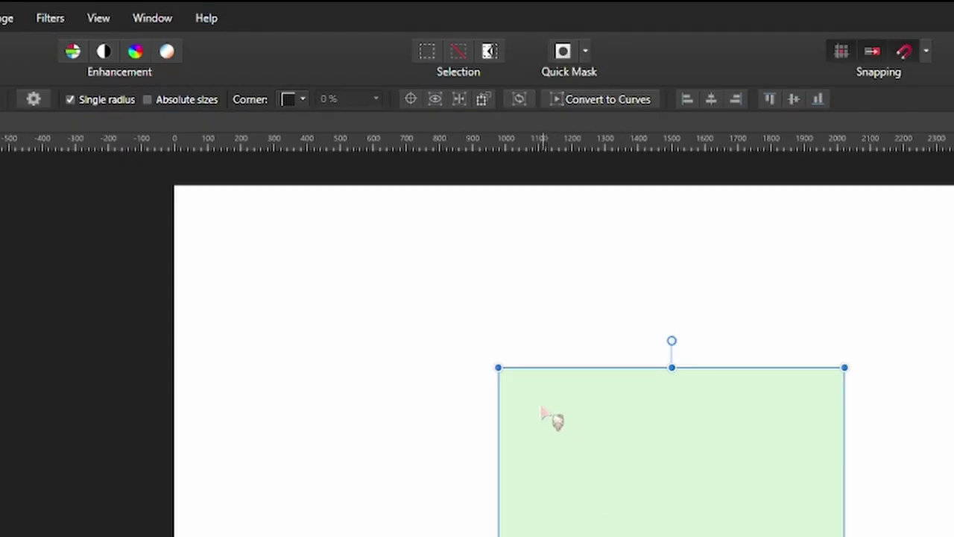
# Step: Give the rectangle rounded corners with a 10% radius
pyautogui.click(274, 40)
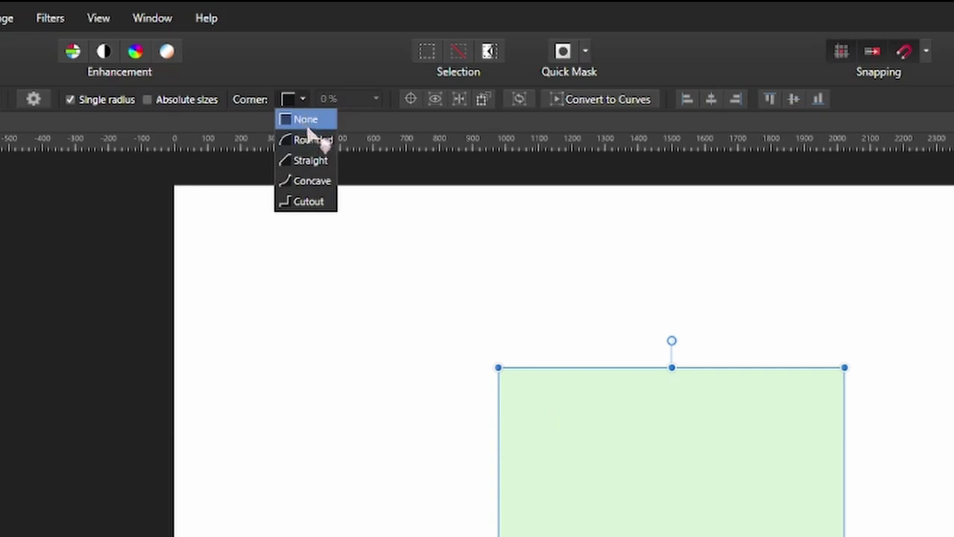
pyautogui.click(317, 141)
pyautogui.click(384, 99)
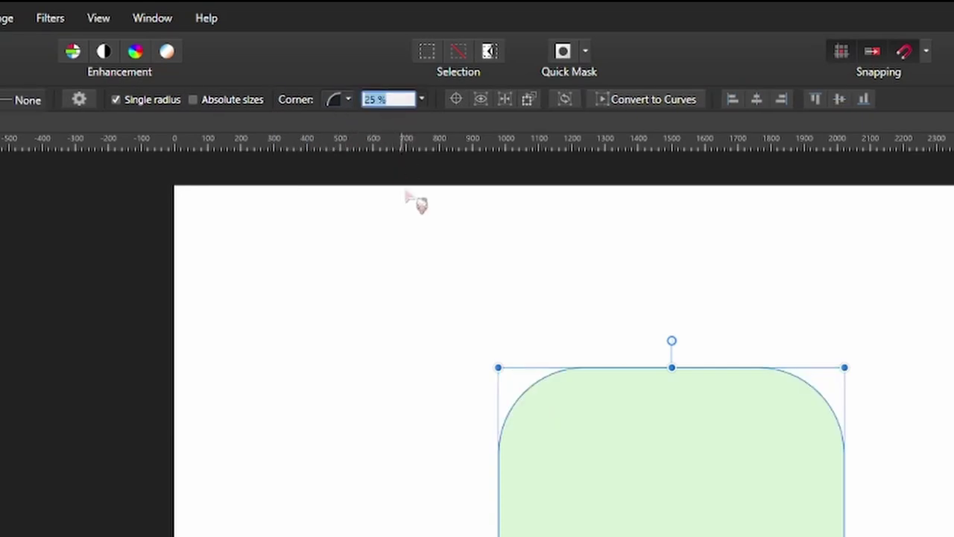
pyautogui.write('7')
pyautogui.press('Return')
pyautogui.click(421, 98)
pyautogui.moveTo(425, 120); pyautogui.dragTo(433, 119)
pyautogui.press('Escape')
pyautogui.moveTo(555, 217); pyautogui.dragTo(547, 215)
pyautogui.click(419, 213)
pyautogui.moveTo(531, 249); pyautogui.dragTo(552, 266)
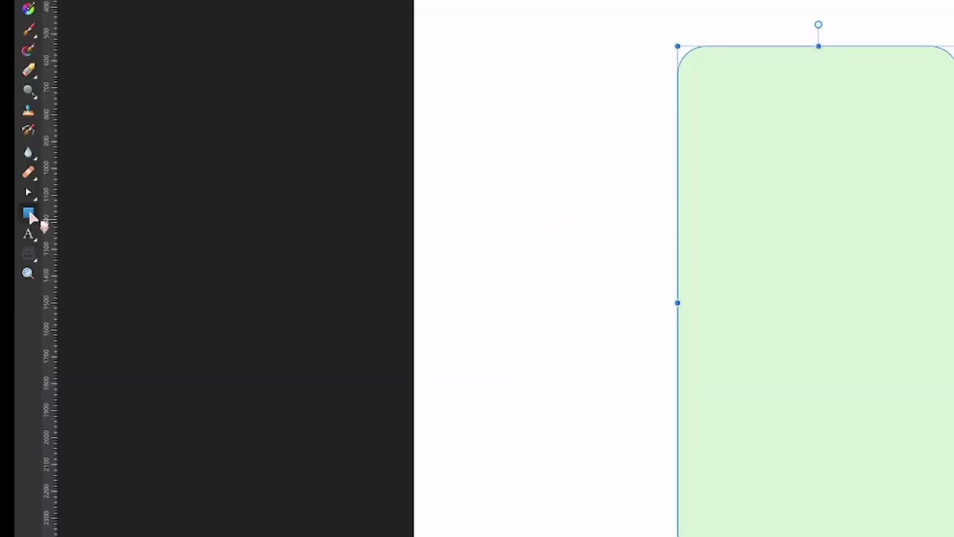
# Step: Draw a circle about 610 px across, centred in the lower half of the rounded rectangle, and fill it with white
pyautogui.click(8, 240)
pyautogui.click(65, 234)
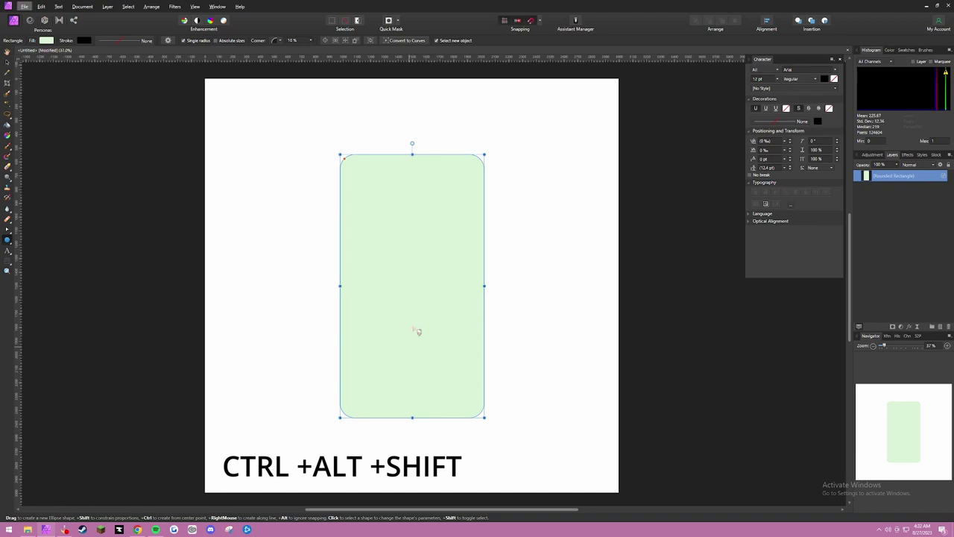
pyautogui.moveTo(411, 346)
pyautogui.mouseDown()
pyautogui.moveTo(478, 363)
pyautogui.moveTo(425, 356)
pyautogui.mouseUp()
pyautogui.click(9, 64)
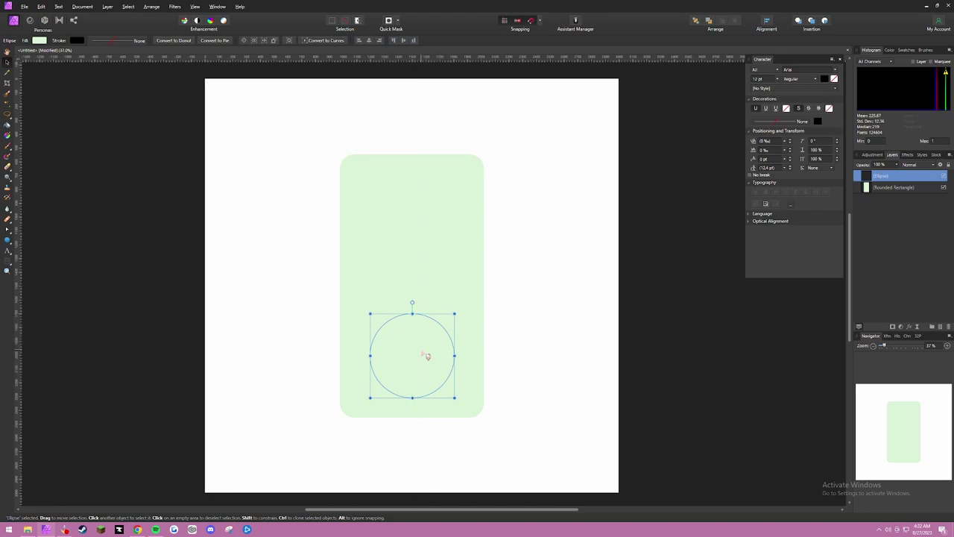
pyautogui.click(43, 43)
pyautogui.moveTo(72, 110); pyautogui.dragTo(3, 49)
pyautogui.click(413, 343)
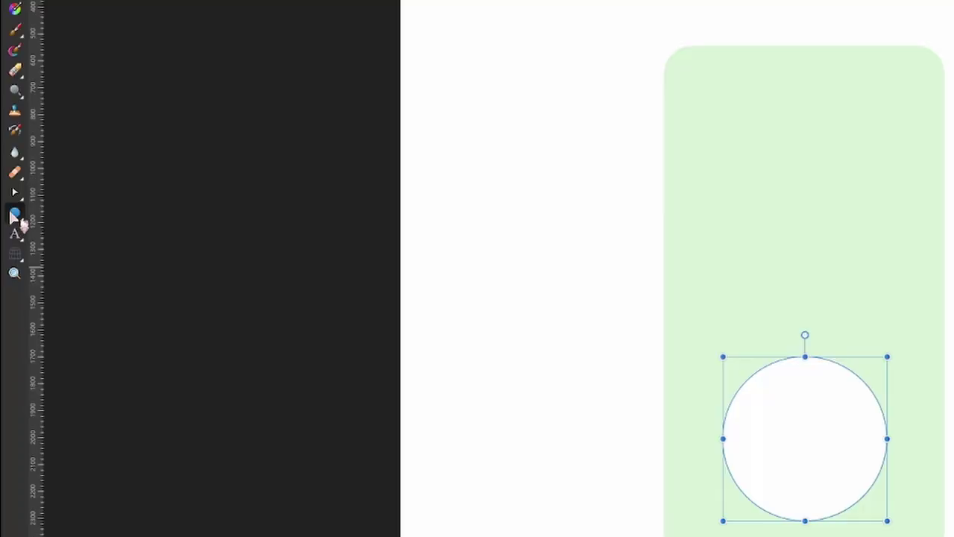
# Step: Draw a white donut about 690 px across in the upper half of the rounded rectangle, with a 60% hole radius
pyautogui.click(7, 241)
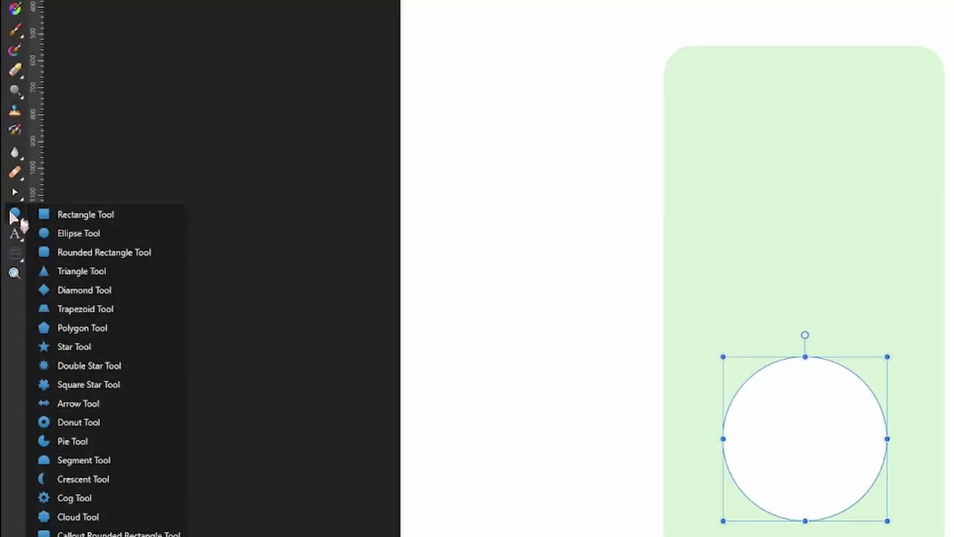
pyautogui.click(78, 422)
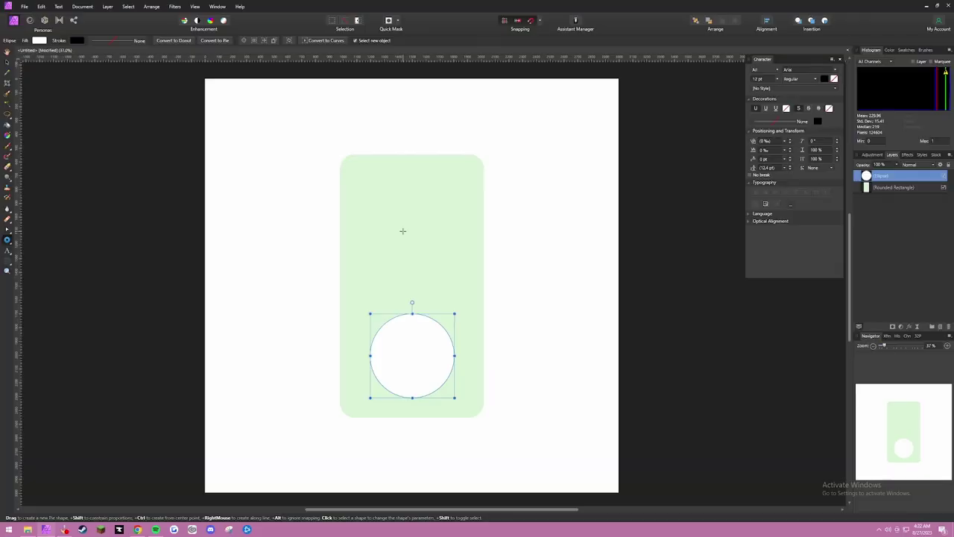
pyautogui.moveTo(403, 230); pyautogui.dragTo(451, 277)
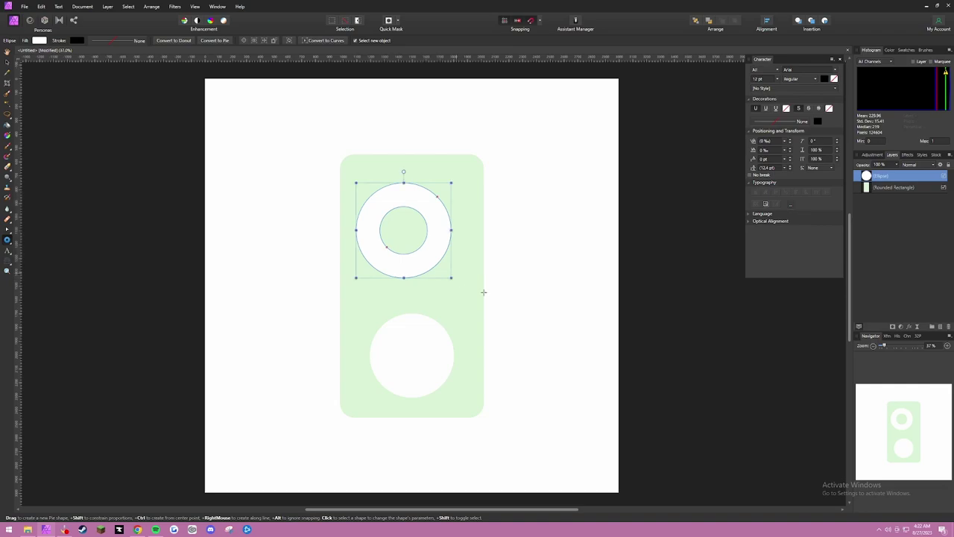
pyautogui.moveTo(388, 249); pyautogui.dragTo(382, 250)
# Step: Delete the white circle and move the donut into its place, centred horizontally on the green body
pyautogui.click(9, 65)
pyautogui.click(437, 343)
pyautogui.press('Delete')
pyautogui.moveTo(422, 270); pyautogui.dragTo(431, 382)
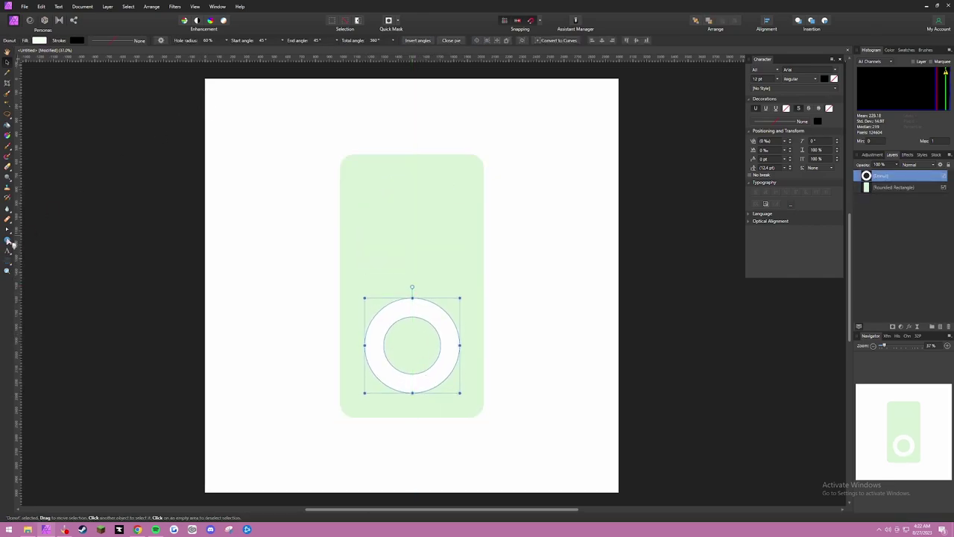
# Step: Set the donut's hole radius to 57%, keeping it a full ring
pyautogui.click(9, 241)
pyautogui.moveTo(393, 363); pyautogui.dragTo(396, 361)
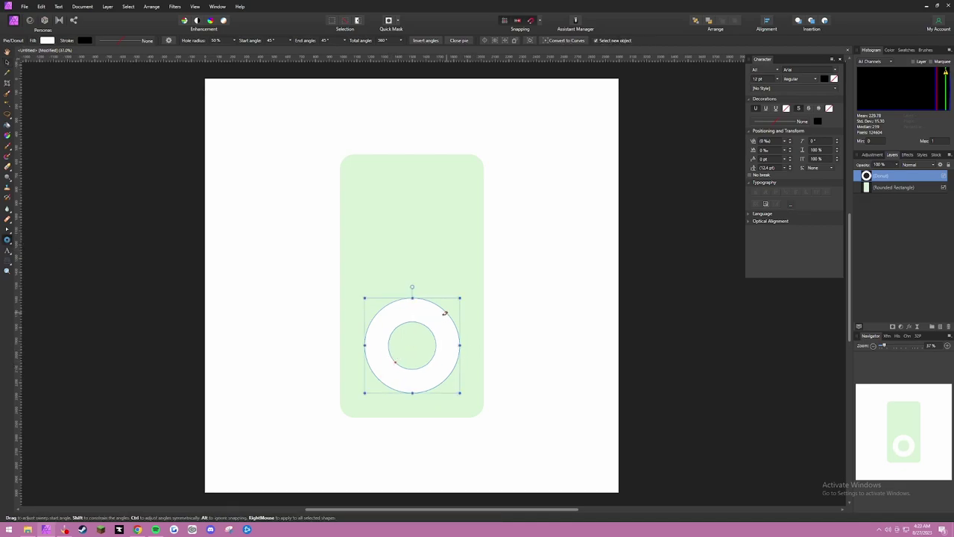
pyautogui.moveTo(446, 313); pyautogui.dragTo(456, 331)
pyautogui.hotkey('ctrl', 'z')
pyautogui.moveTo(395, 363)
pyautogui.mouseDown()
pyautogui.moveTo(401, 357)
pyautogui.moveTo(392, 364)
pyautogui.mouseUp()
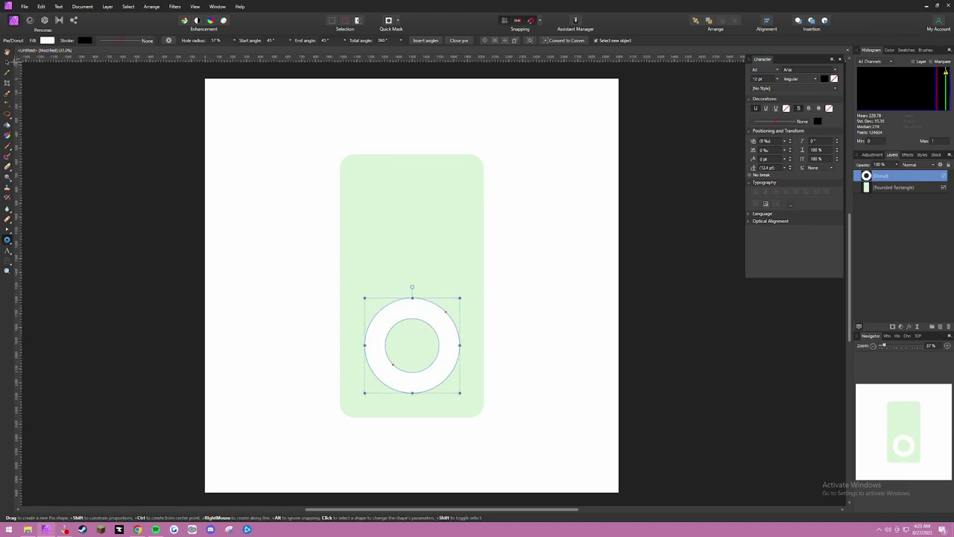
# Step: Duplicate the green rounded rectangle and shrink the copy to a screen about 950 by 865 px in the upper half
pyautogui.click(10, 65)
pyautogui.hscroll(2, 457, 263)
pyautogui.click(387, 222)
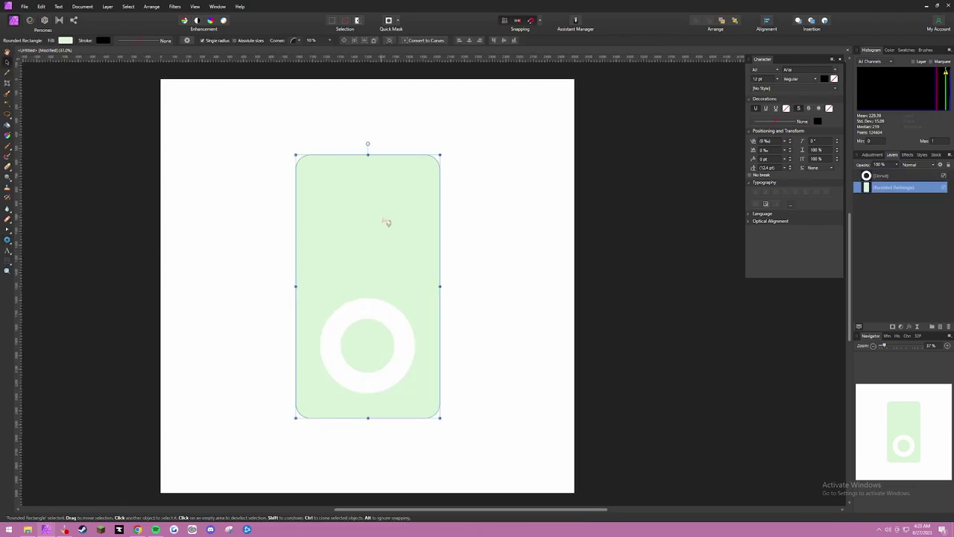
pyautogui.hotkey('ctrl', 'c')
pyautogui.hotkey('ctrl', 'v')
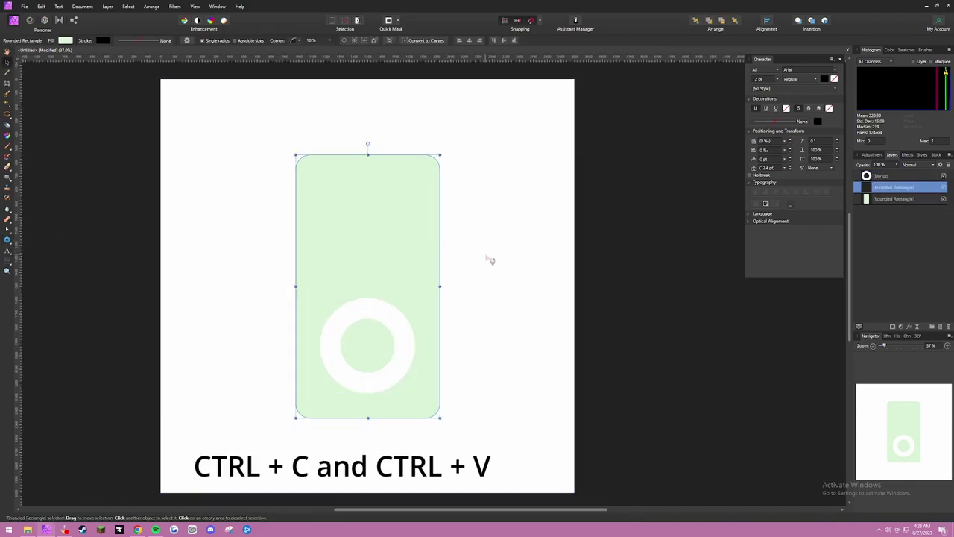
pyautogui.moveTo(368, 418); pyautogui.dragTo(367, 286)
pyautogui.moveTo(440, 221); pyautogui.dragTo(433, 219)
# Step: Fill the screen shape with black
pyautogui.click(66, 40)
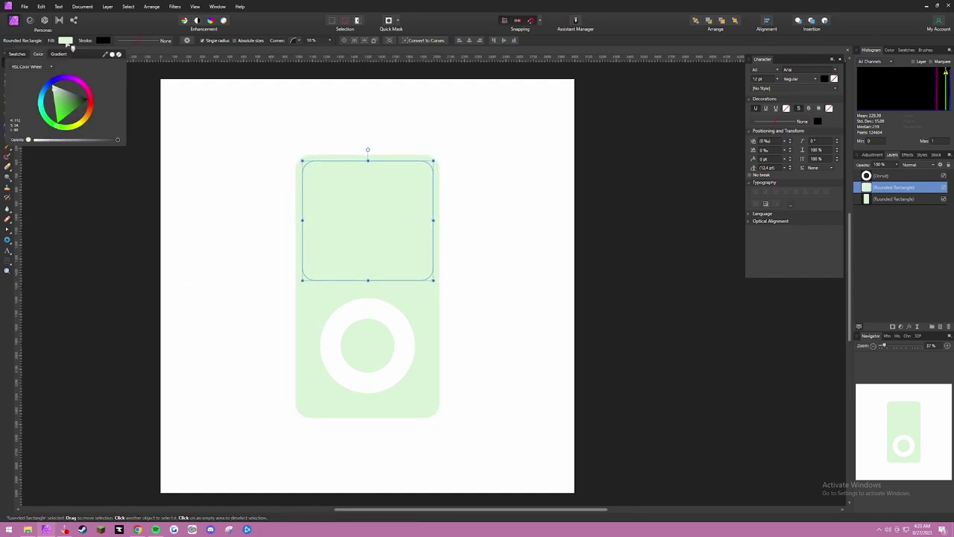
pyautogui.moveTo(78, 103); pyautogui.dragTo(87, 98)
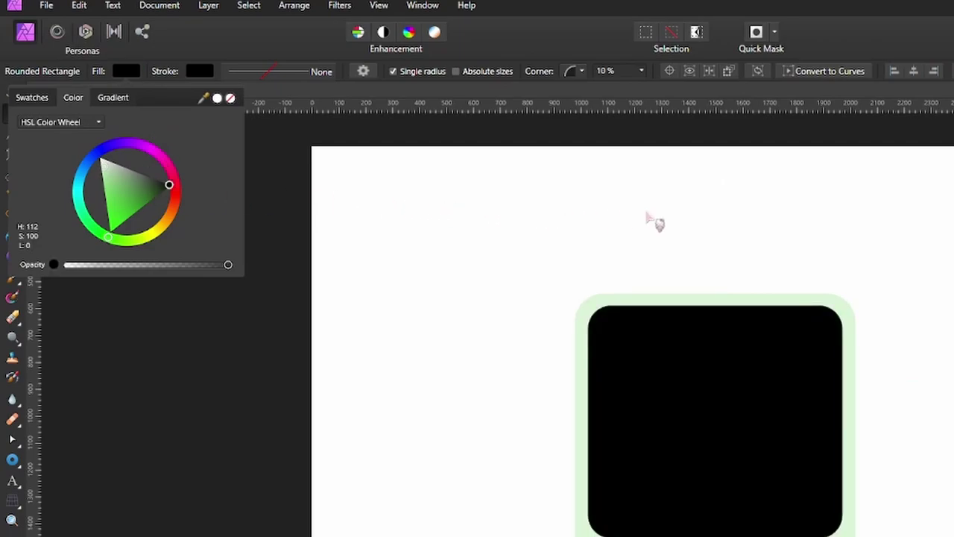
pyautogui.click(656, 222)
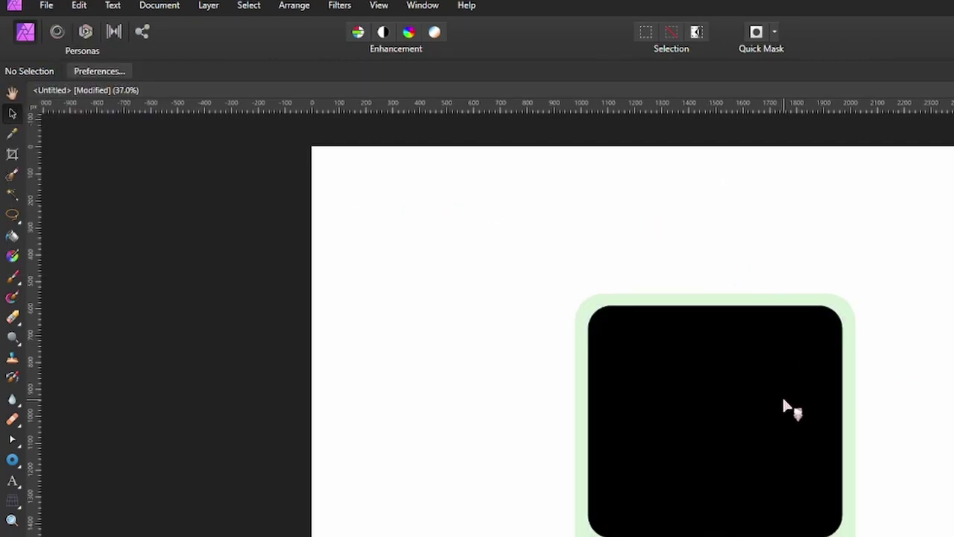
# Step: Nudge the donut and the black screen slightly down on the green body, keeping both centred horizontally
pyautogui.click(402, 364)
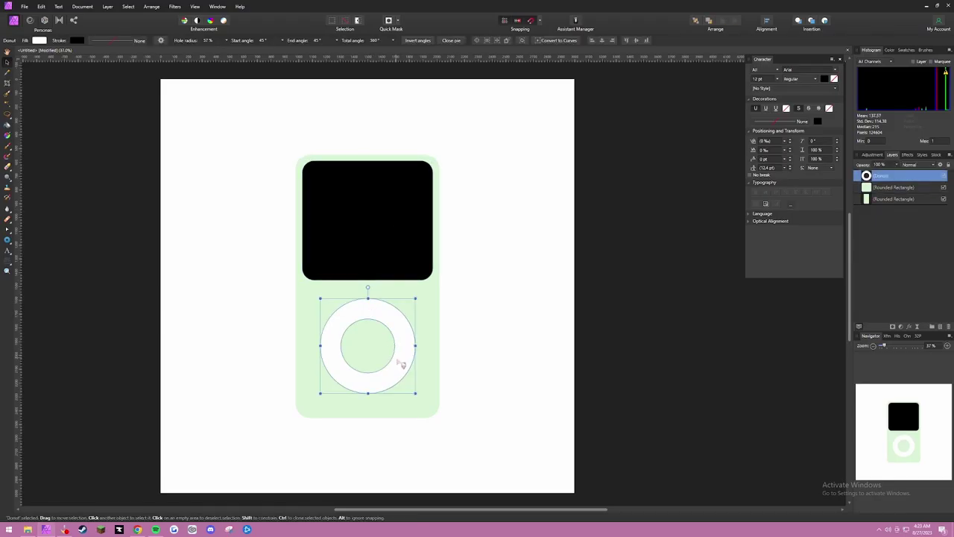
pyautogui.moveTo(403, 364); pyautogui.dragTo(401, 367)
pyautogui.click(399, 259)
pyautogui.moveTo(399, 260); pyautogui.dragTo(399, 263)
pyautogui.click(485, 259)
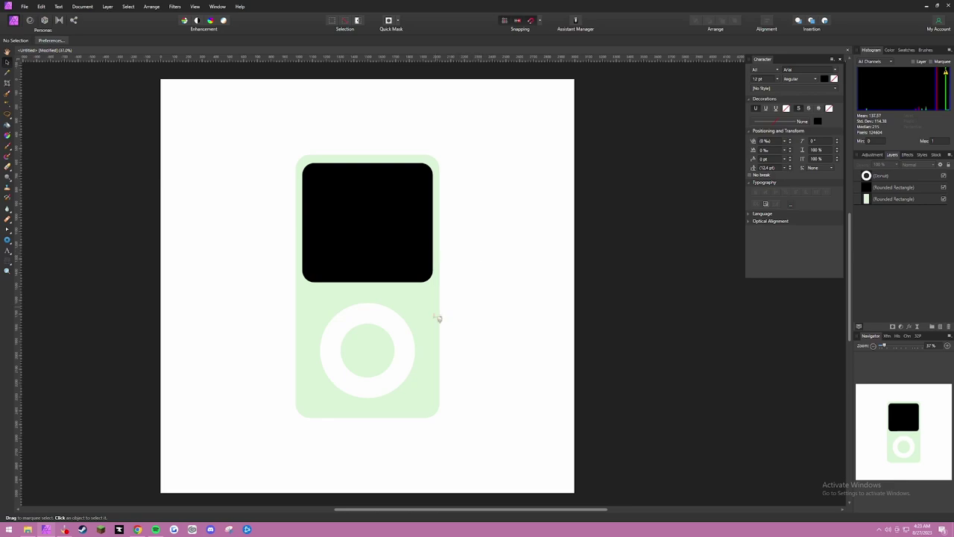
# Step: Draw a triangle about 160 px high from the centre of the donut's hole
pyautogui.click(413, 333)
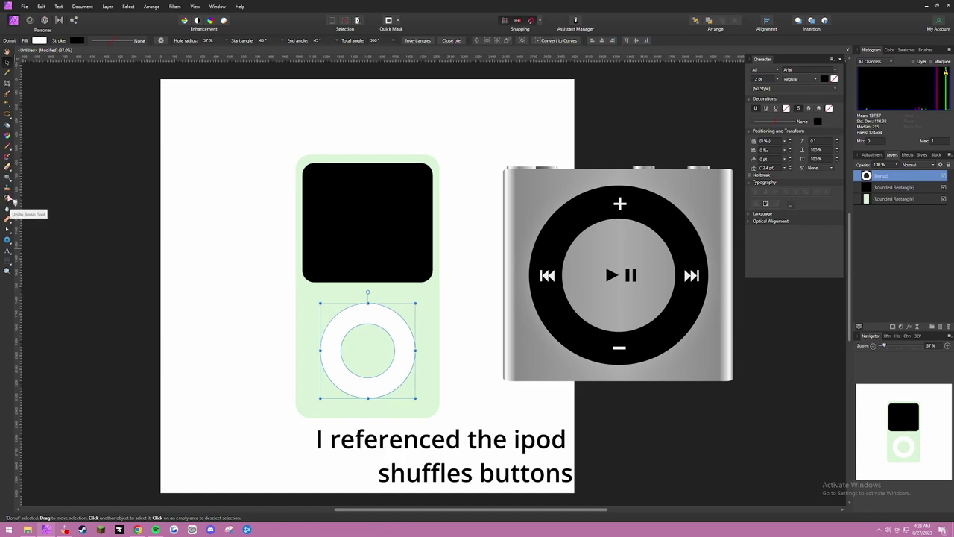
pyautogui.click(9, 242)
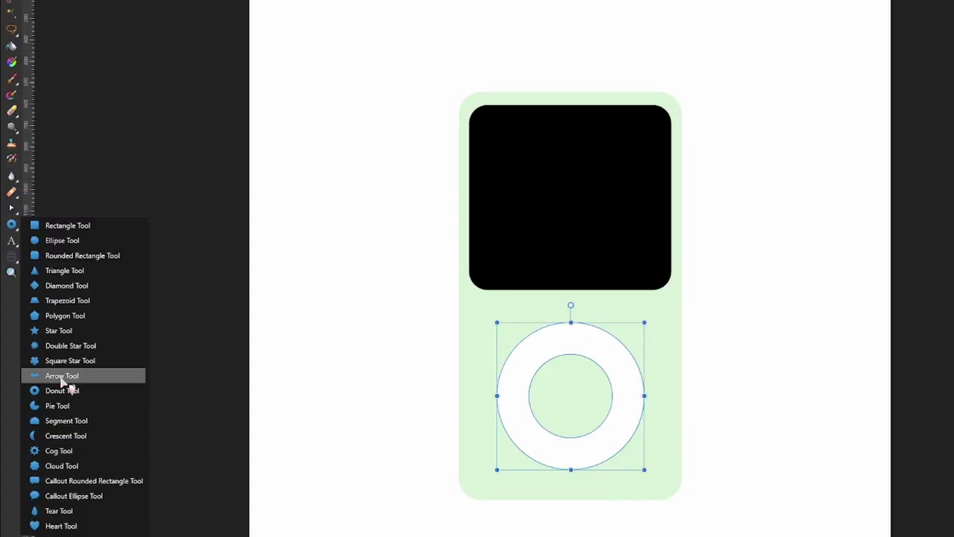
pyautogui.click(39, 347)
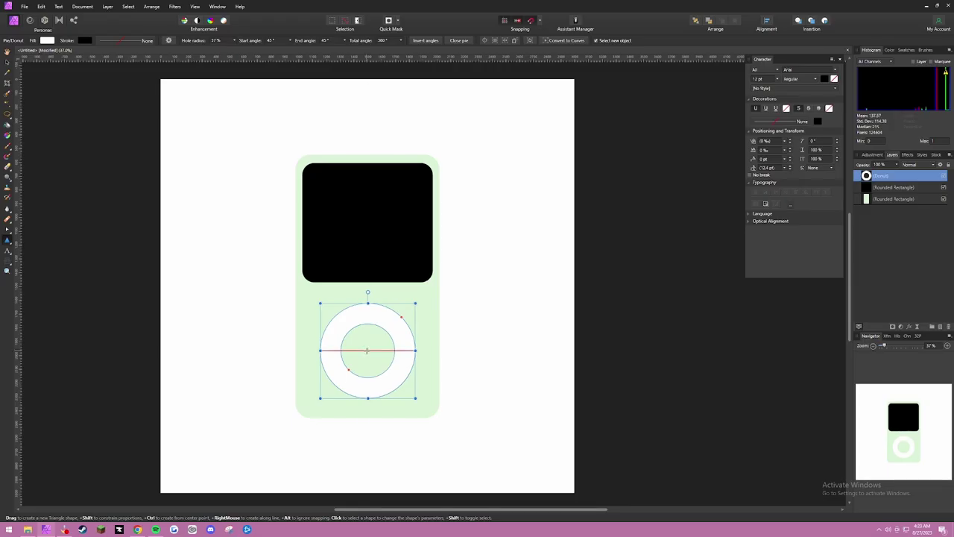
pyautogui.moveTo(367, 350); pyautogui.dragTo(379, 364)
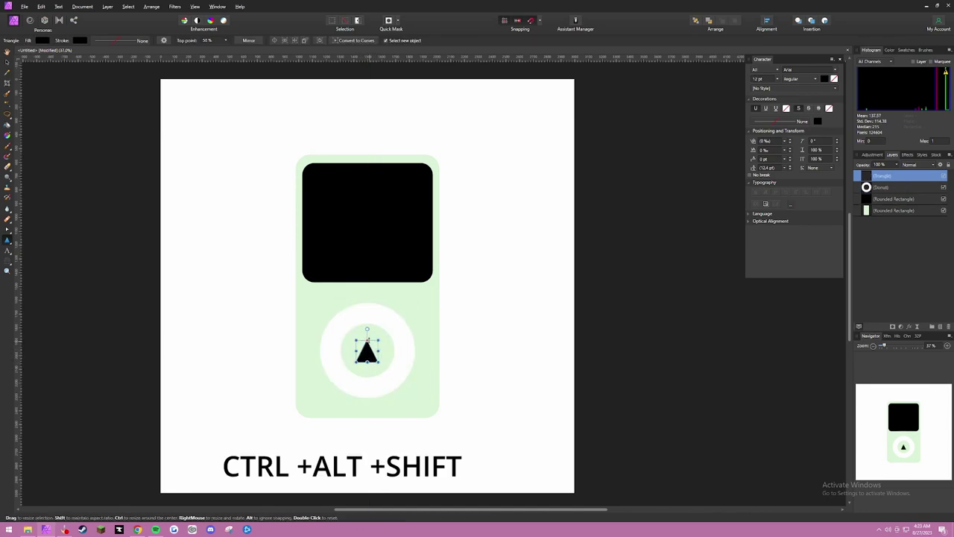
# Step: Fill the triangle with light grey
pyautogui.click(43, 41)
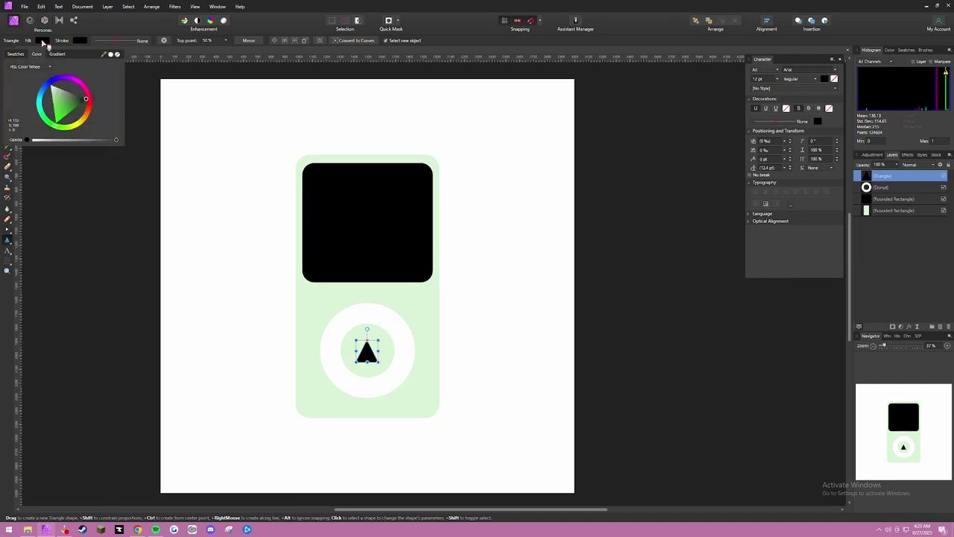
pyautogui.moveTo(66, 99); pyautogui.dragTo(61, 87)
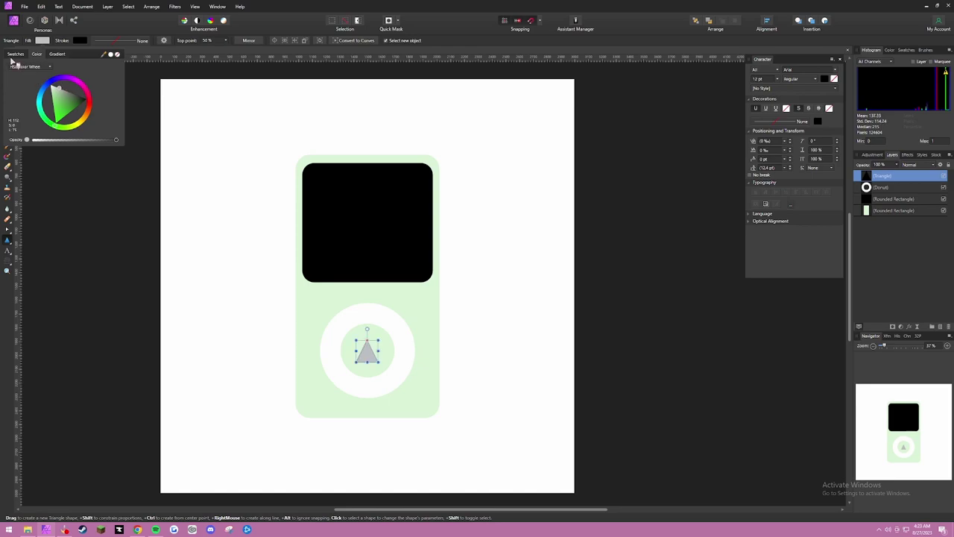
pyautogui.click(43, 43)
# Step: Rotate the triangle 90 degrees clockwise so it points right like a play symbol
pyautogui.click(9, 64)
pyautogui.moveTo(368, 328); pyautogui.dragTo(359, 350)
pyautogui.moveTo(507, 356); pyautogui.dragTo(503, 358)
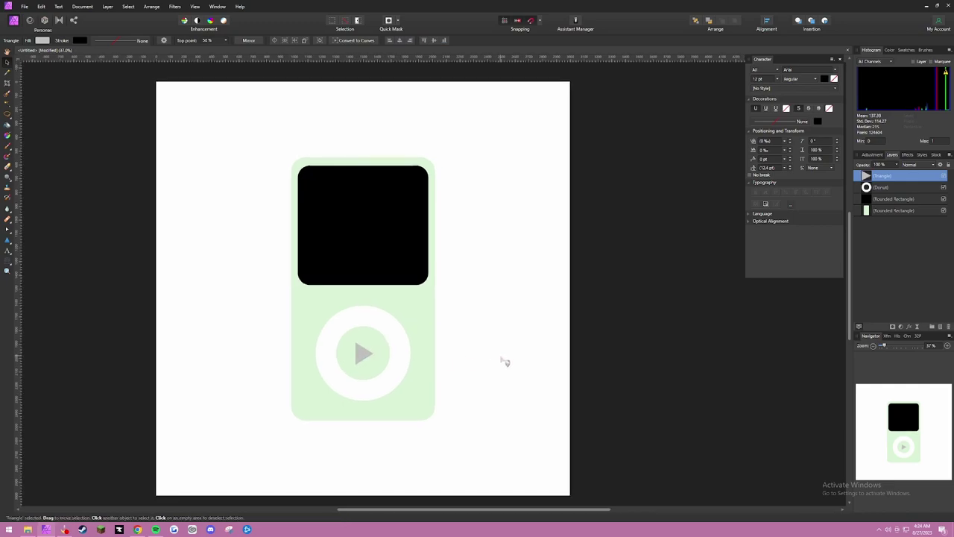
# Step: Open the reference image ipod touch 2.png and examine the symbols on its click wheel
pyautogui.click(28, 6)
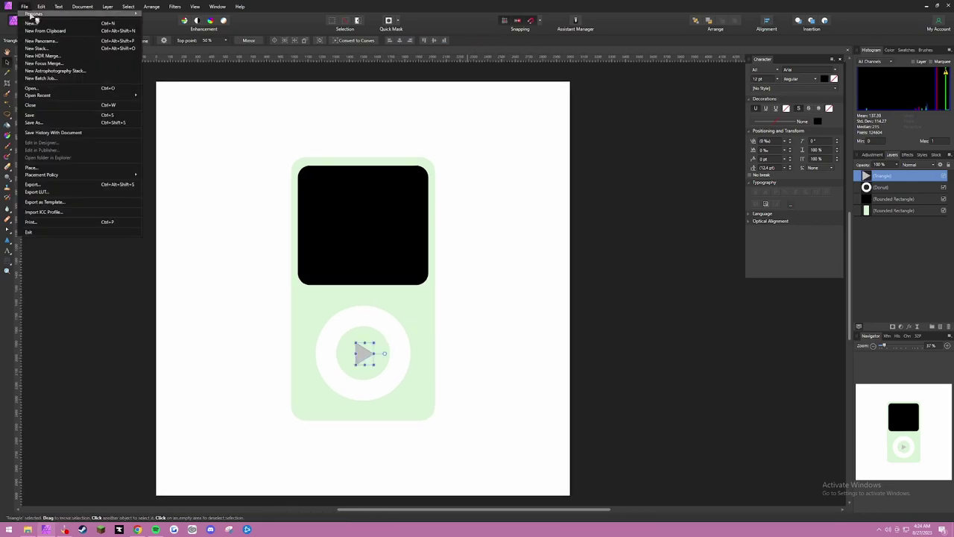
pyautogui.click(46, 89)
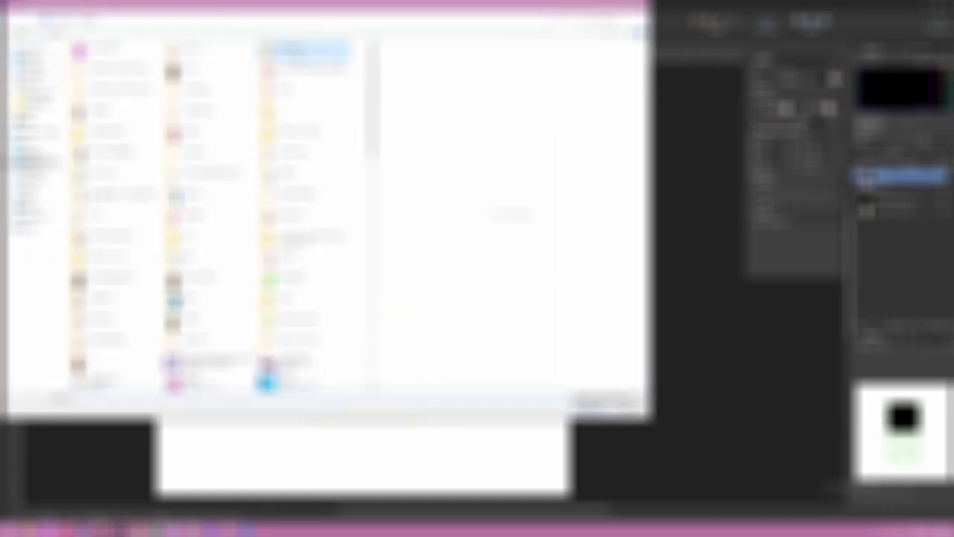
pyautogui.doubleClick(307, 51)
pyautogui.click(88, 112)
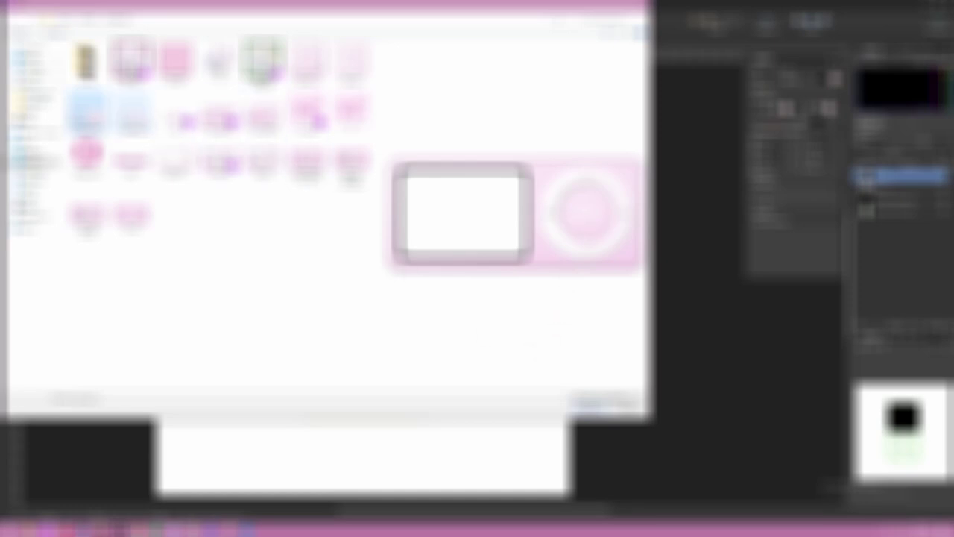
pyautogui.click(594, 404)
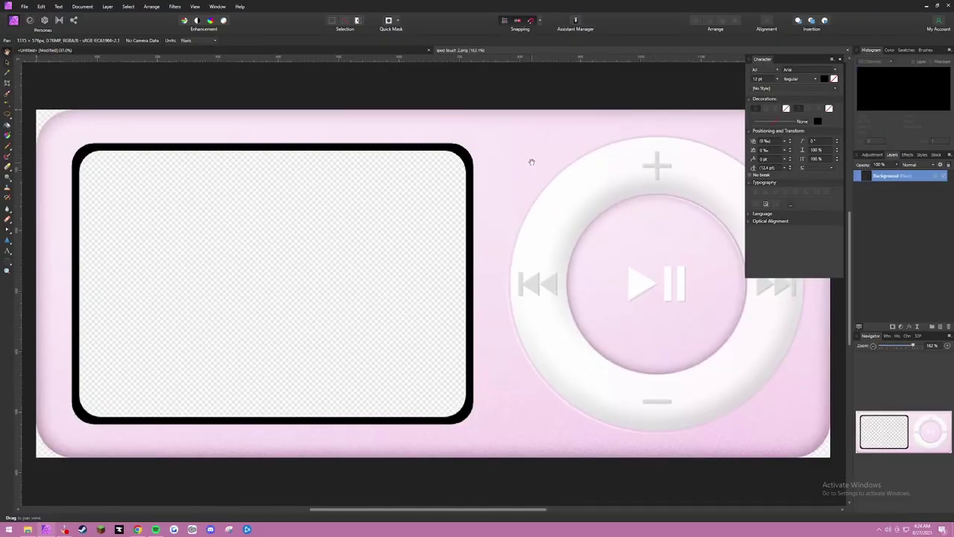
pyautogui.moveTo(562, 211); pyautogui.dragTo(501, 198)
pyautogui.scroll(-1, 540, 238)
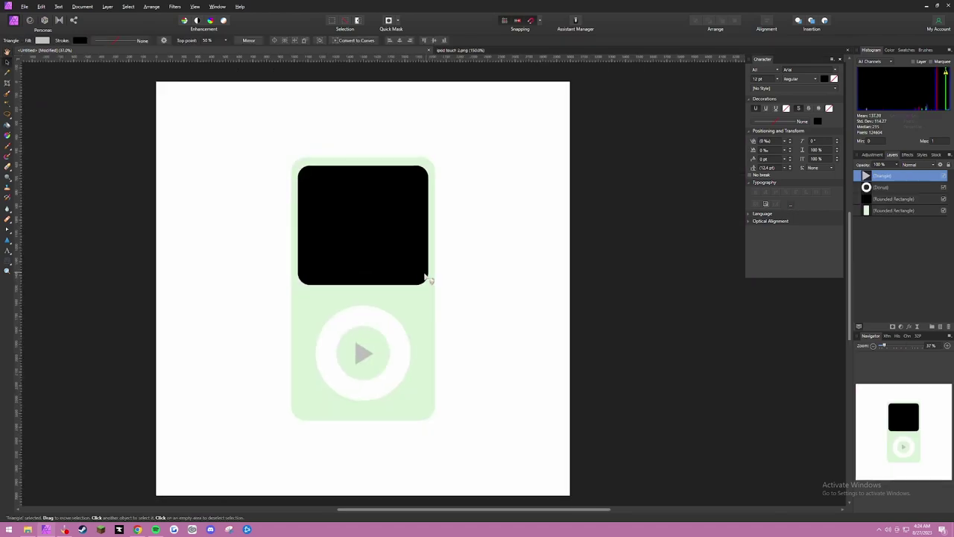
# Step: Draw a thin light grey vertical bar just right of the play triangle in the drawing, matching the triangle's height
pyautogui.moveTo(351, 339); pyautogui.dragTo(405, 301)
pyautogui.scroll(1, 386, 337)
pyautogui.click(389, 316)
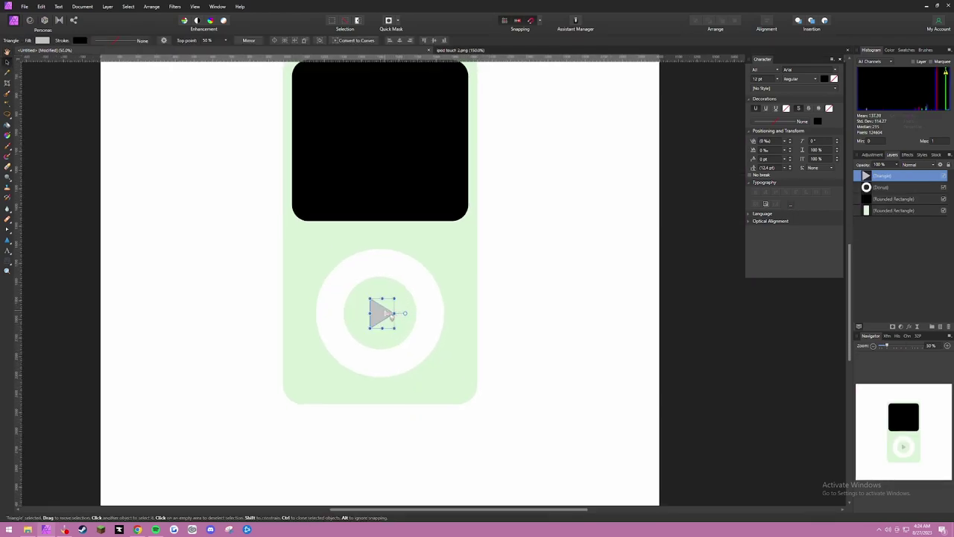
pyautogui.click(6, 244)
pyautogui.click(30, 243)
pyautogui.scroll(5, 417, 323)
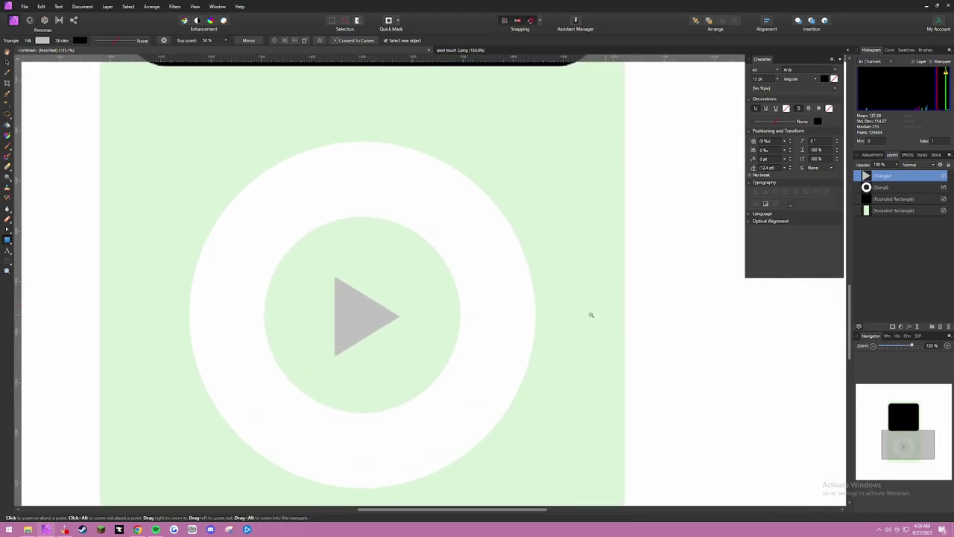
pyautogui.moveTo(407, 276); pyautogui.dragTo(417, 356)
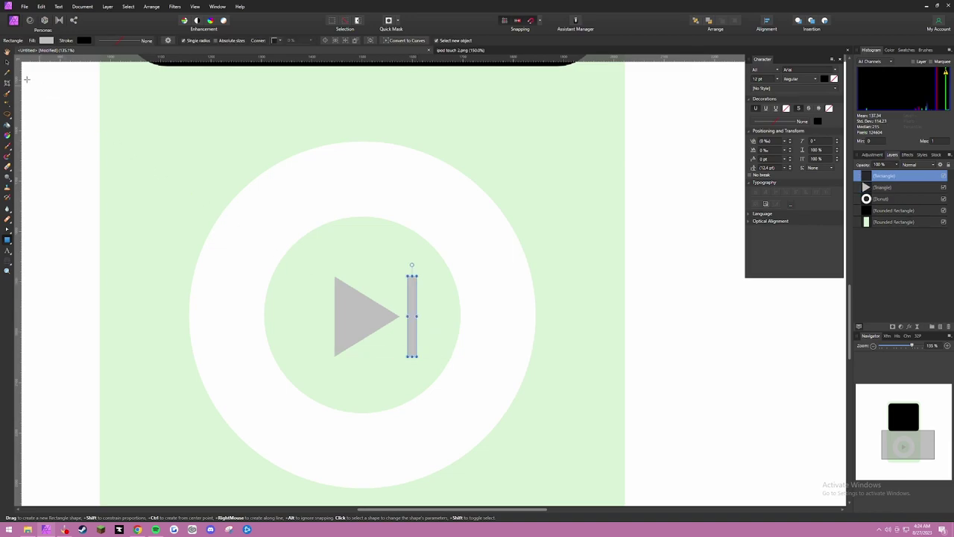
# Step: Duplicate the bar and place the two bars side by side, the first touching the triangle's tip, as a pause symbol
pyautogui.click(8, 66)
pyautogui.hotkey('ctrl', 'c')
pyautogui.hotkey('ctrl', 'v')
pyautogui.moveTo(416, 316)
pyautogui.mouseDown()
pyautogui.moveTo(438, 316)
pyautogui.moveTo(409, 313)
pyautogui.mouseUp()
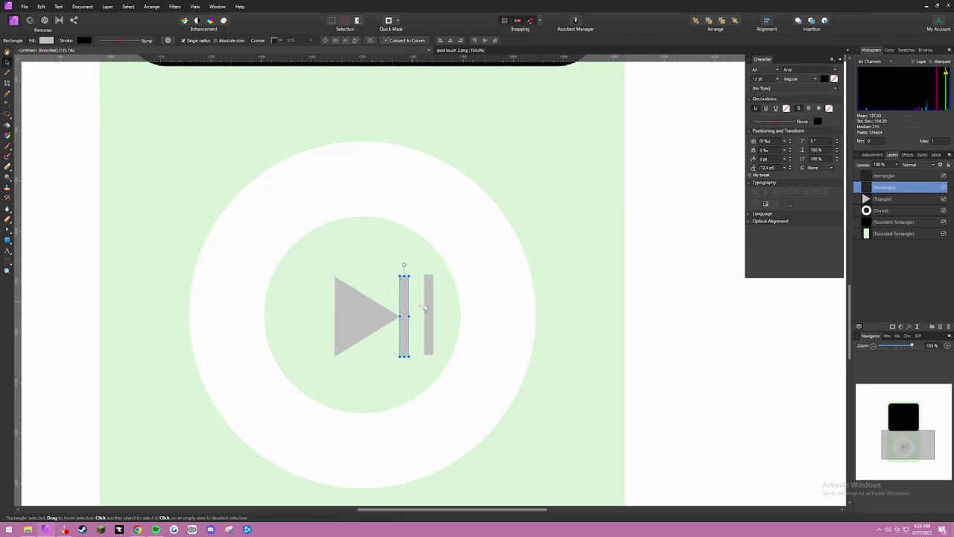
pyautogui.click(431, 313)
pyautogui.moveTo(430, 312); pyautogui.dragTo(493, 284)
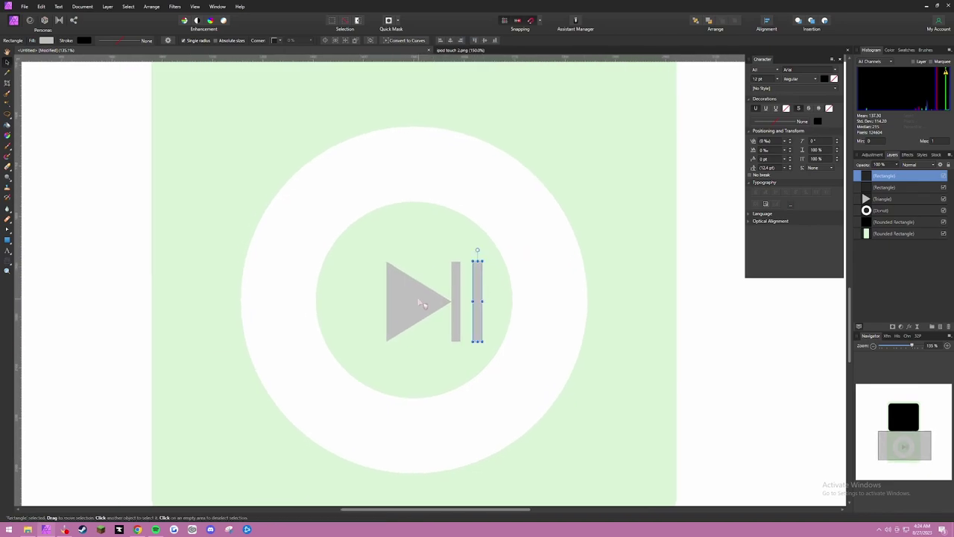
# Step: Centre the triangle and both bars together in the donut's hole and compare the symbol with the reference image
pyautogui.keyDown('shift'); pyautogui.click(440, 304); pyautogui.keyUp('shift')
pyautogui.keyDown('shift'); pyautogui.click(456, 303); pyautogui.keyUp('shift')
pyautogui.moveTo(427, 303); pyautogui.dragTo(403, 301)
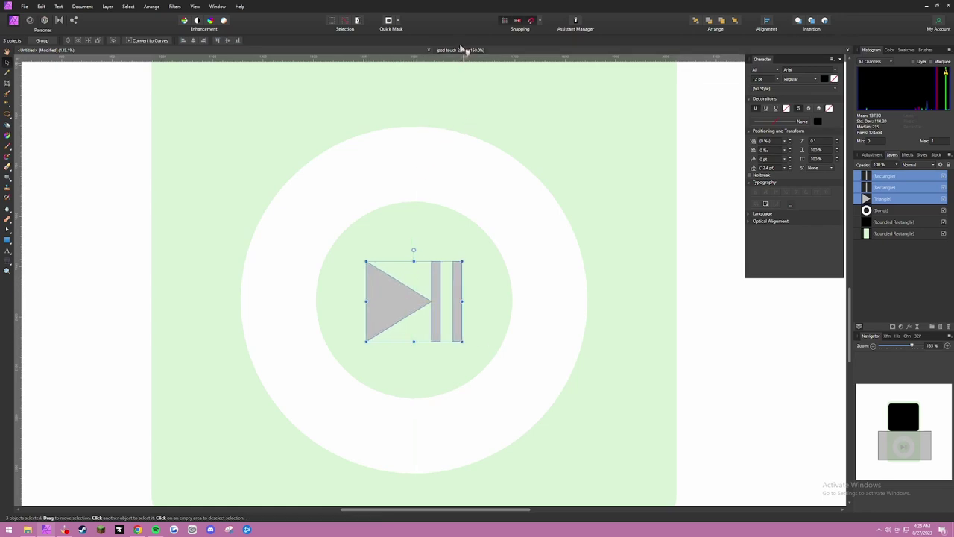
pyautogui.click(462, 50)
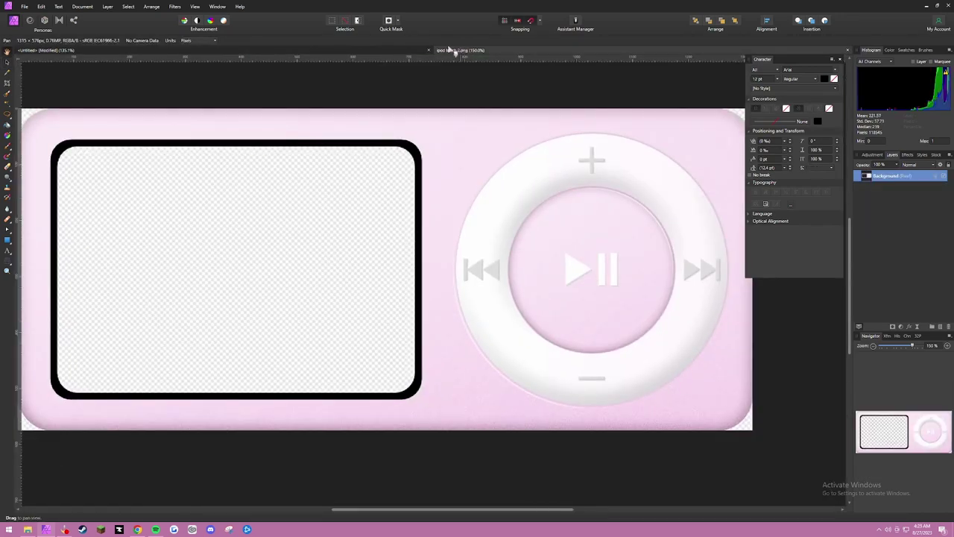
pyautogui.hotkey('ctrl', 'Tab')
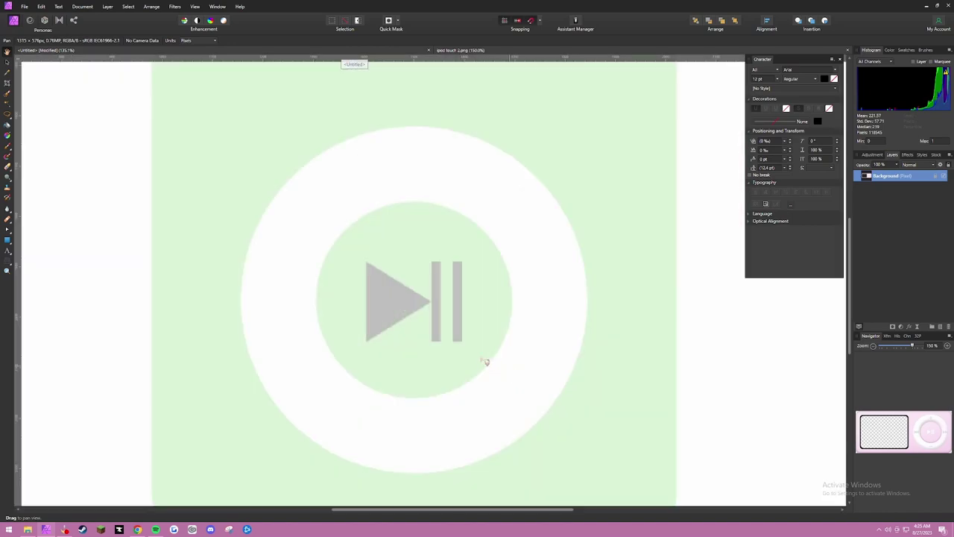
pyautogui.scroll(-5, 422, 316)
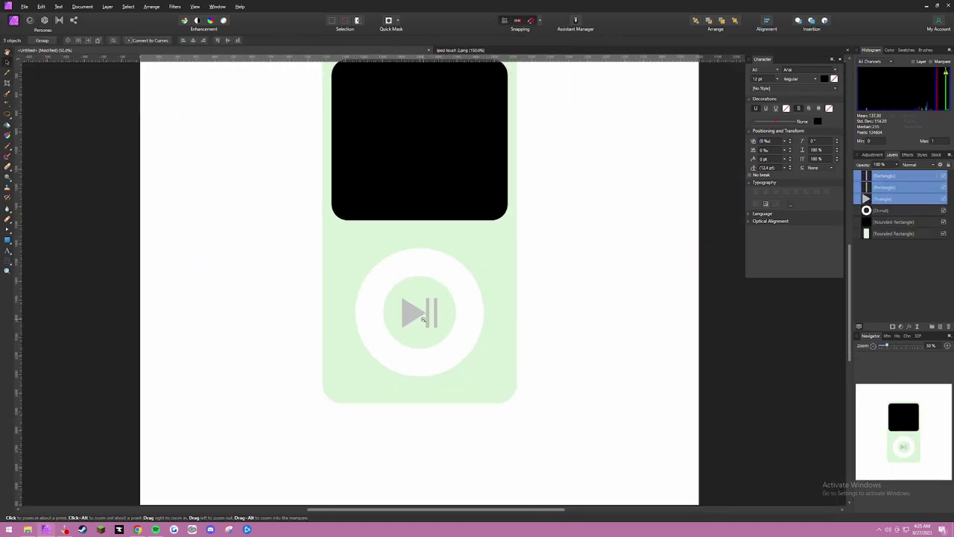
# Step: Fill the play triangle and both pause bars with white
pyautogui.click(422, 319)
pyautogui.press('v')
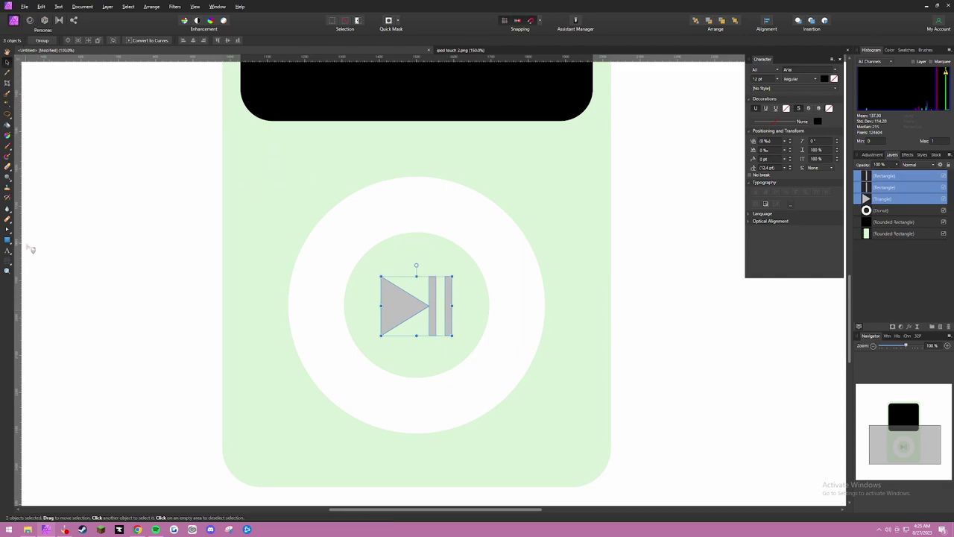
pyautogui.click(664, 297)
pyautogui.click(389, 309)
pyautogui.keyDown('shift'); pyautogui.click(431, 305); pyautogui.keyUp('shift')
pyautogui.keyDown('shift'); pyautogui.click(449, 302); pyautogui.keyUp('shift')
pyautogui.click(8, 242)
pyautogui.click(45, 41)
pyautogui.moveTo(71, 106); pyautogui.dragTo(6, 48)
pyautogui.moveTo(485, 239); pyautogui.dragTo(474, 217)
# Step: Scale the whole play/pause symbol down slightly about its centre
pyautogui.press('v')
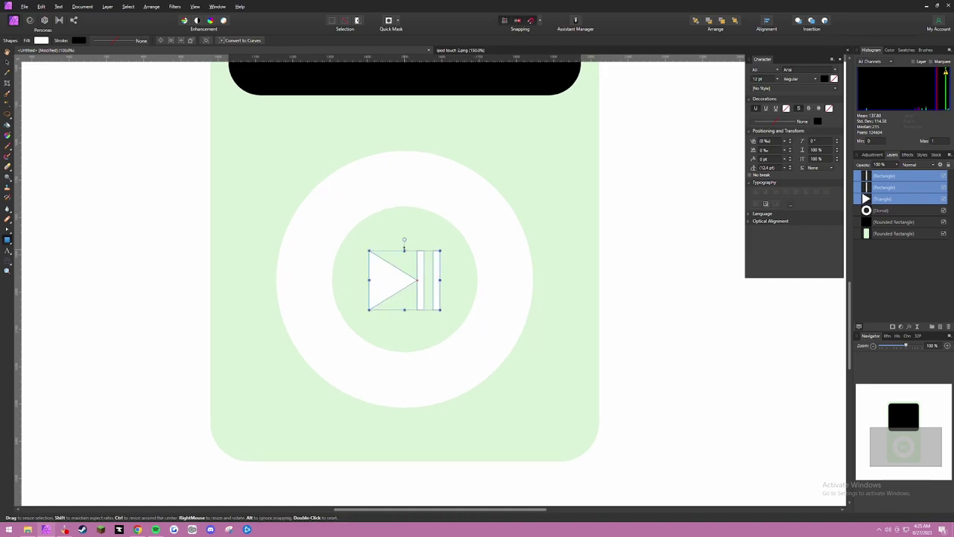
pyautogui.moveTo(404, 249); pyautogui.dragTo(404, 254)
pyautogui.press('m')
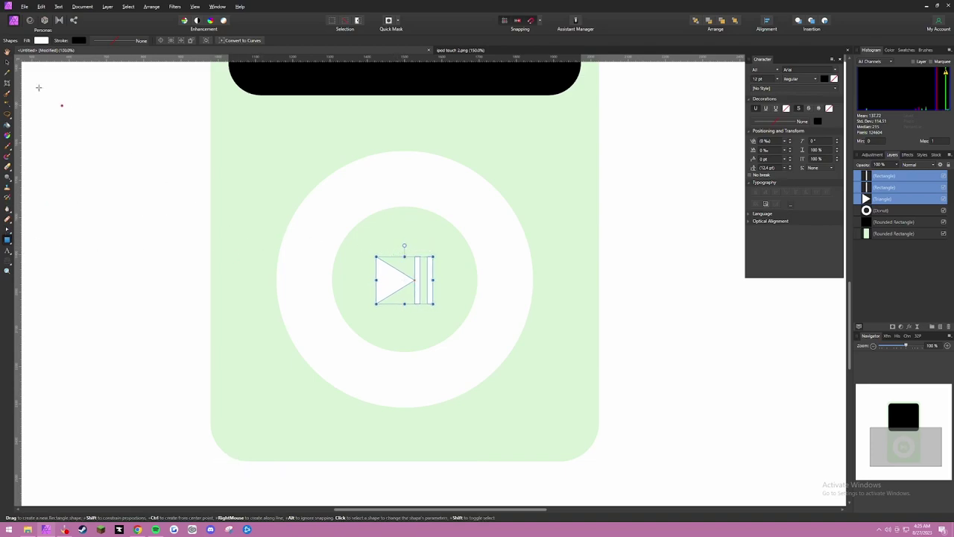
# Step: Copy the pause bar nearest the triangle to the upper part of the white ring and fill the copy with light grey
pyautogui.click(9, 63)
pyautogui.click(423, 264)
pyautogui.click(418, 262)
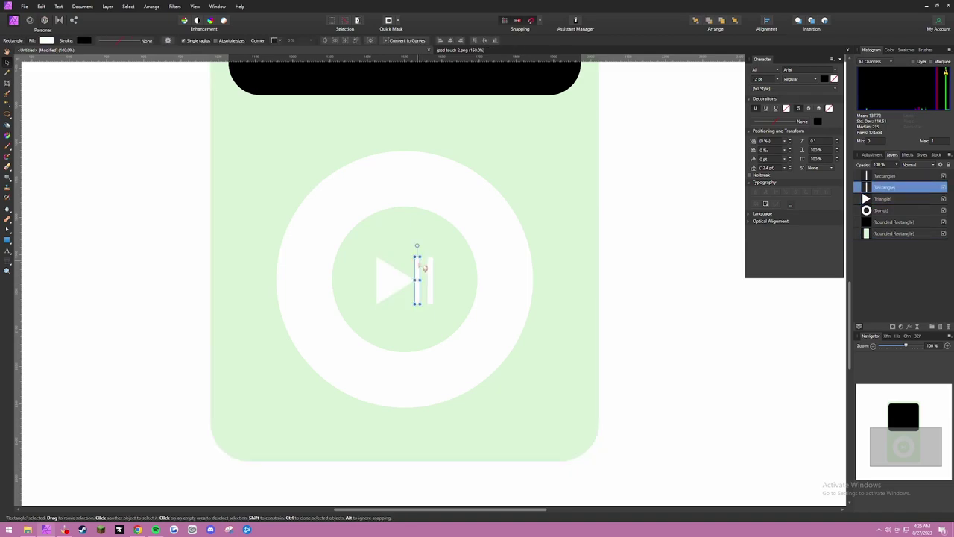
pyautogui.hotkey('ctrl', 'j')
pyautogui.moveTo(422, 272); pyautogui.dragTo(405, 170)
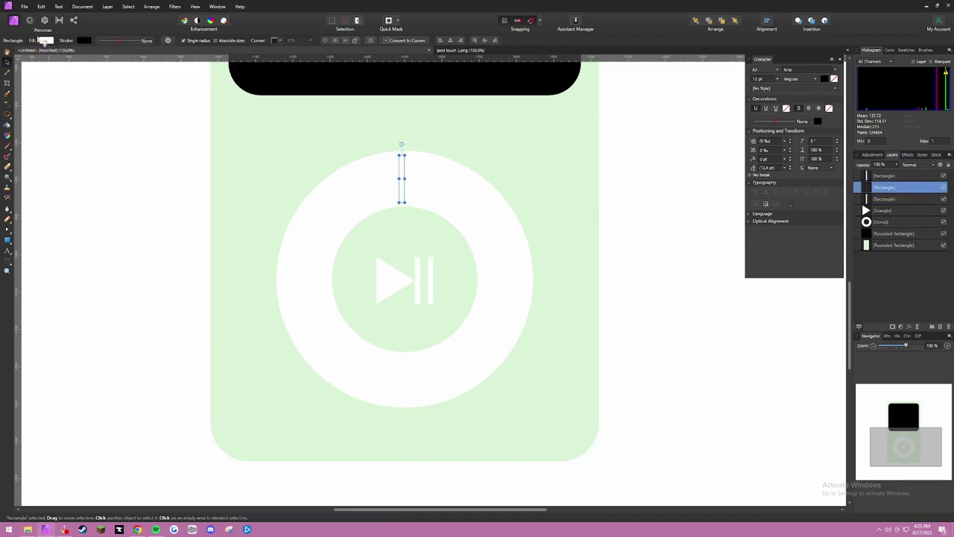
pyautogui.click(43, 41)
pyautogui.click(15, 54)
pyautogui.click(25, 67)
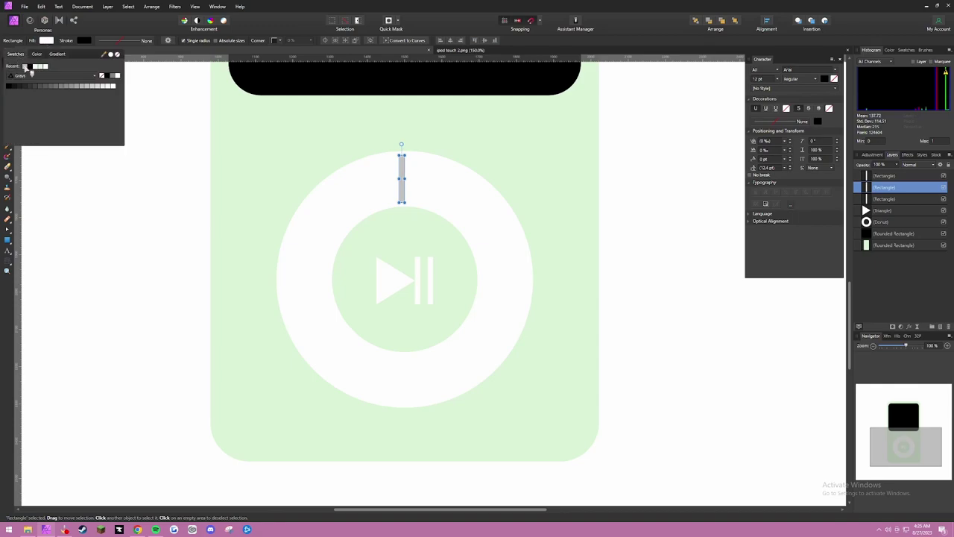
# Step: Centre the grey bar horizontally on the ring and shorten it evenly from both ends
pyautogui.moveTo(404, 181); pyautogui.dragTo(409, 181)
pyautogui.scroll(1, 409, 181)
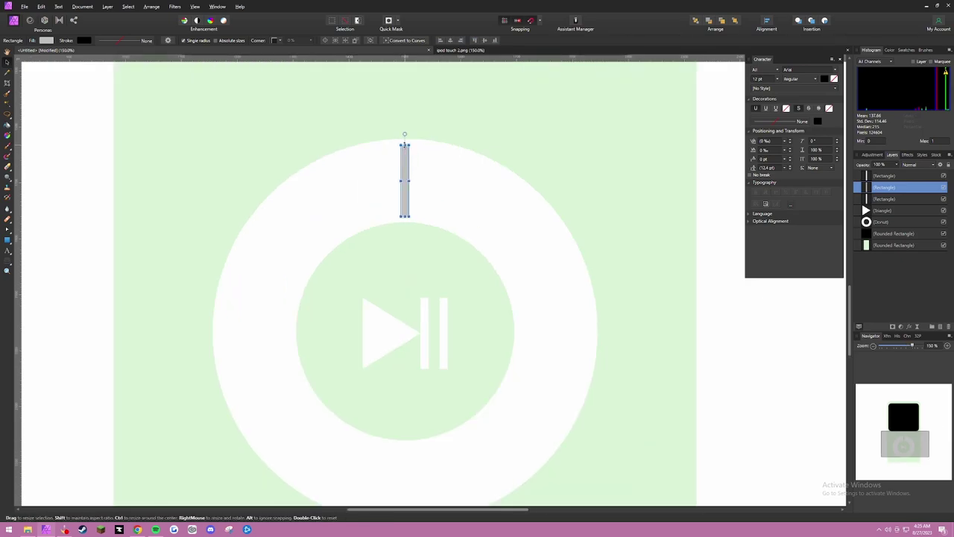
pyautogui.hotkey('ctrl', 'alt')
pyautogui.moveTo(404, 145); pyautogui.dragTo(404, 155)
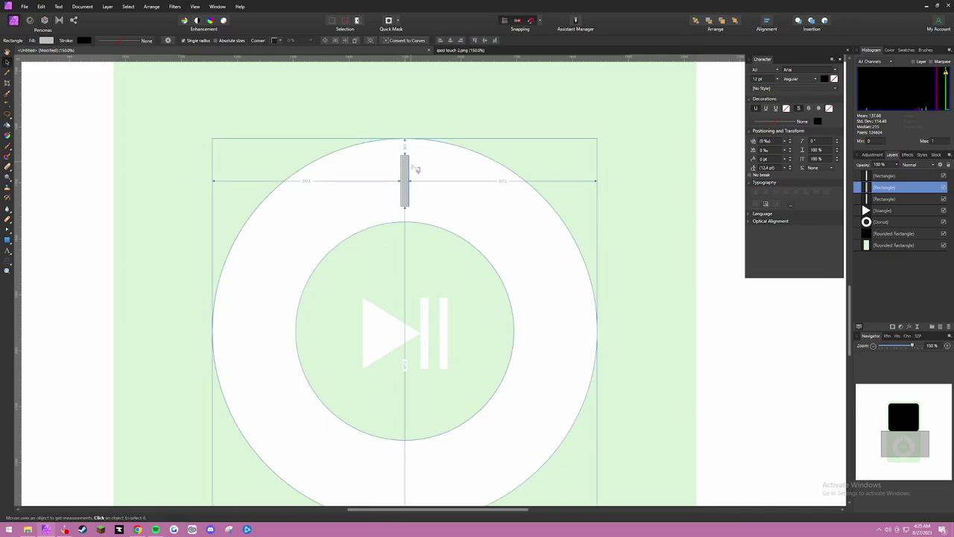
# Step: Duplicate the grey bar, rotate the copy 90 degrees to form a plus sign, and slightly shorten the horizontal bar
pyautogui.hotkey('ctrl', 'j')
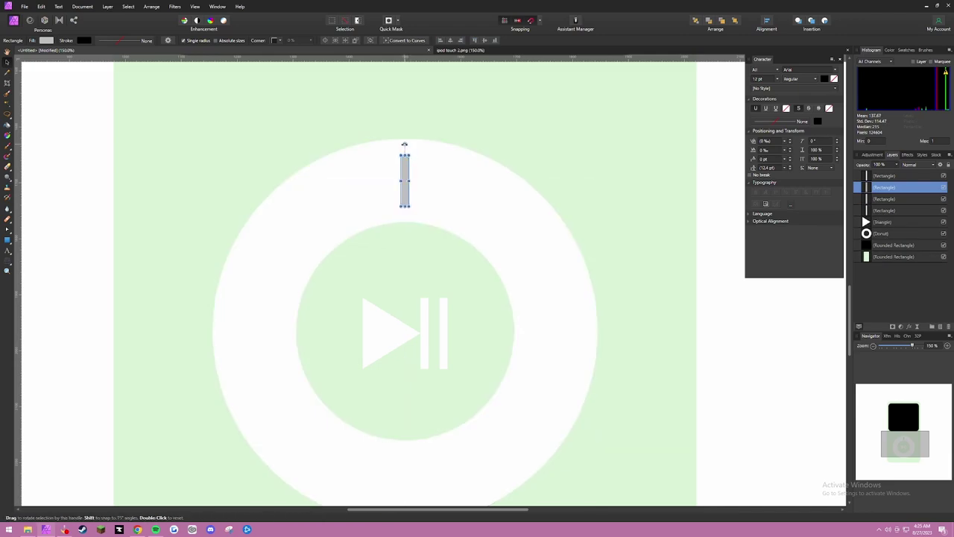
pyautogui.moveTo(404, 144); pyautogui.dragTo(441, 181)
pyautogui.press('z')
pyautogui.keyDown('alt'); pyautogui.click(431, 154); pyautogui.keyUp('alt')
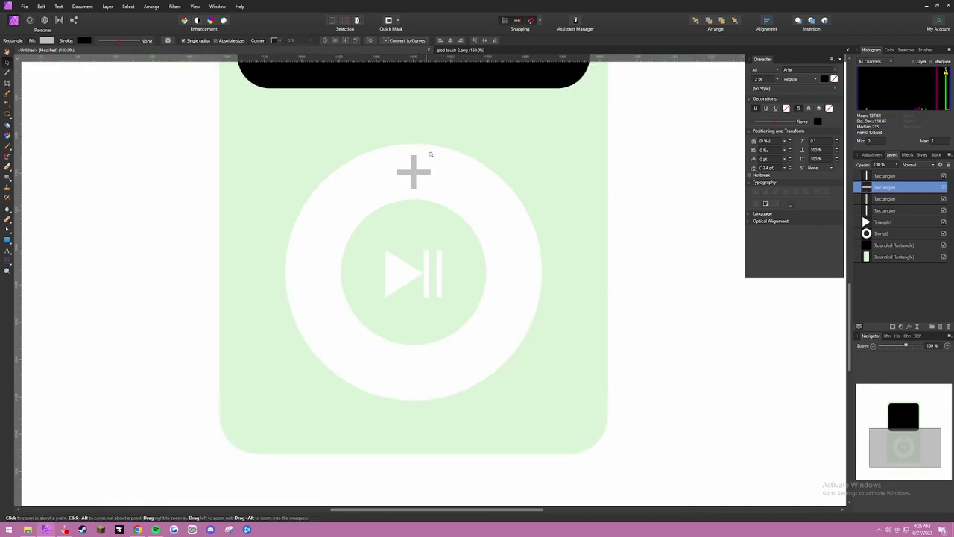
pyautogui.click(430, 158)
pyautogui.press('v')
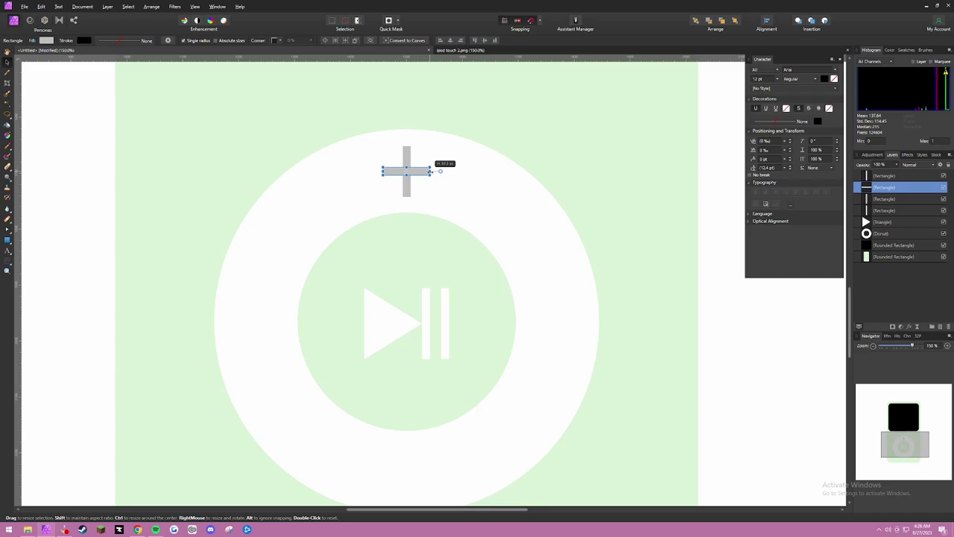
pyautogui.moveTo(430, 172); pyautogui.dragTo(427, 172)
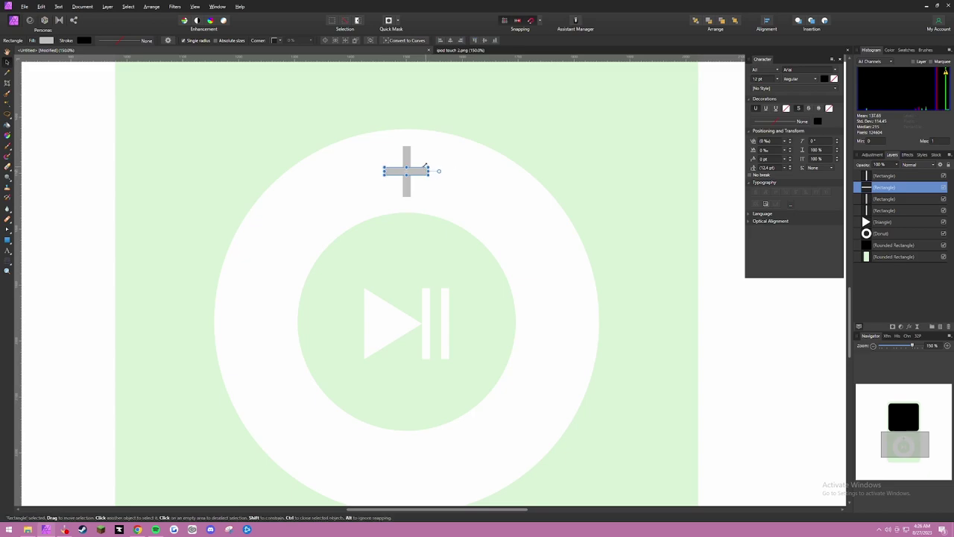
# Step: Replace the plus sign's vertical bar with a duplicate of the horizontal bar rotated 90 degrees
pyautogui.click(406, 172)
pyautogui.click(420, 171)
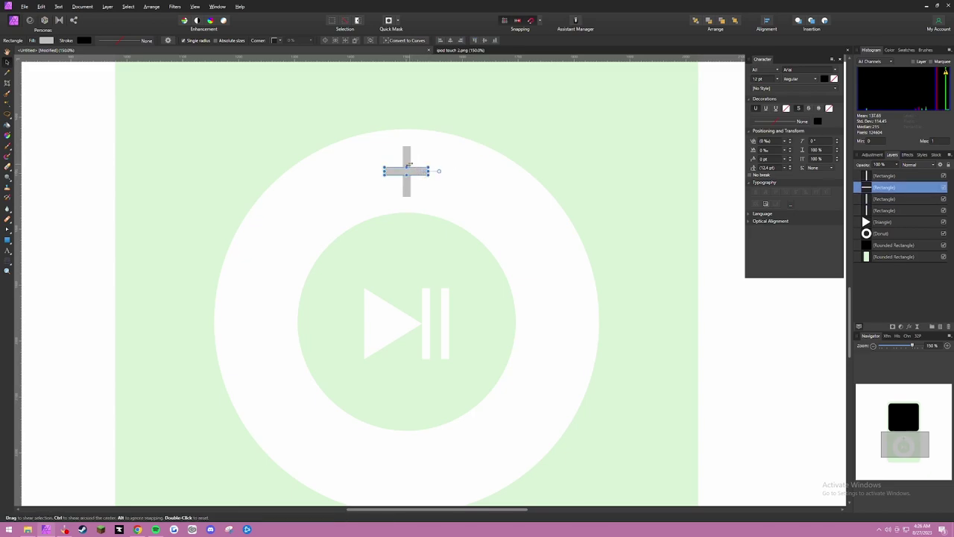
pyautogui.click(405, 161)
pyautogui.press('Delete')
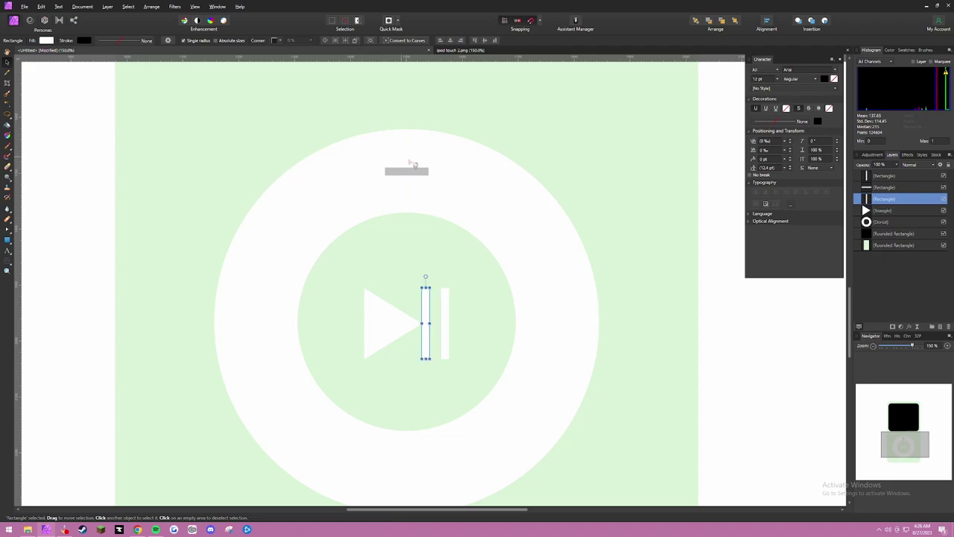
pyautogui.click(409, 170)
pyautogui.hotkey('ctrl', 'j')
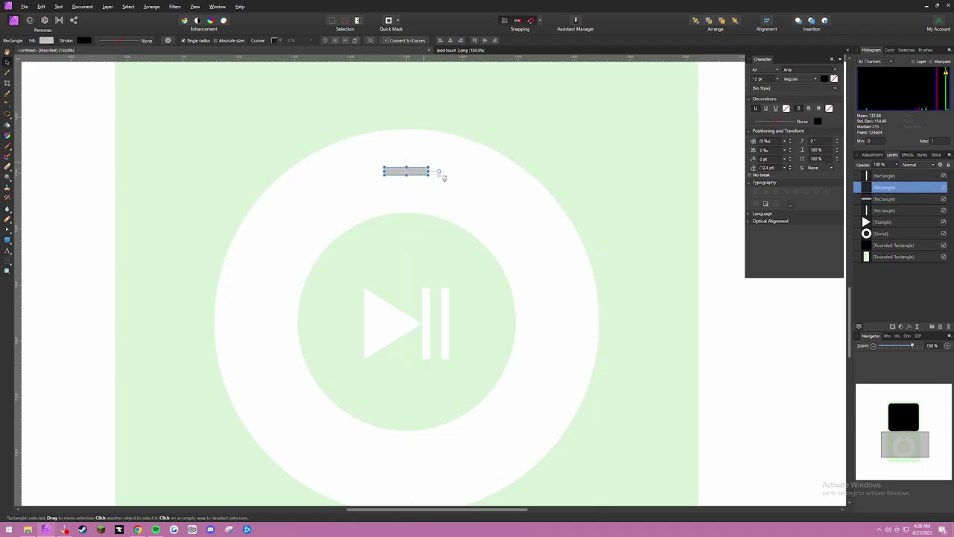
pyautogui.moveTo(436, 161); pyautogui.dragTo(414, 174)
pyautogui.scroll(-1, 414, 176)
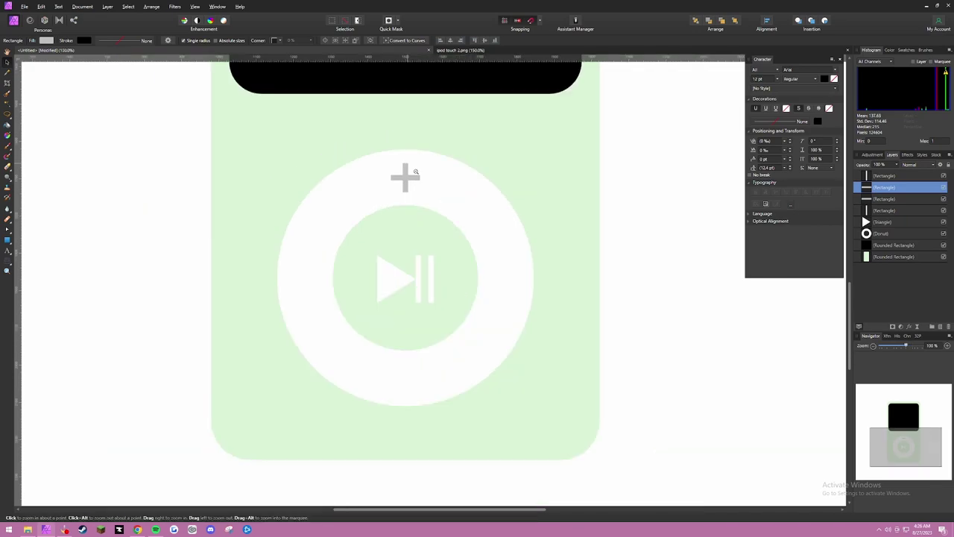
# Step: Copy the plus sign's horizontal bar straight down to the lower part of the ring as a minus sign
pyautogui.press('v')
pyautogui.click(419, 180)
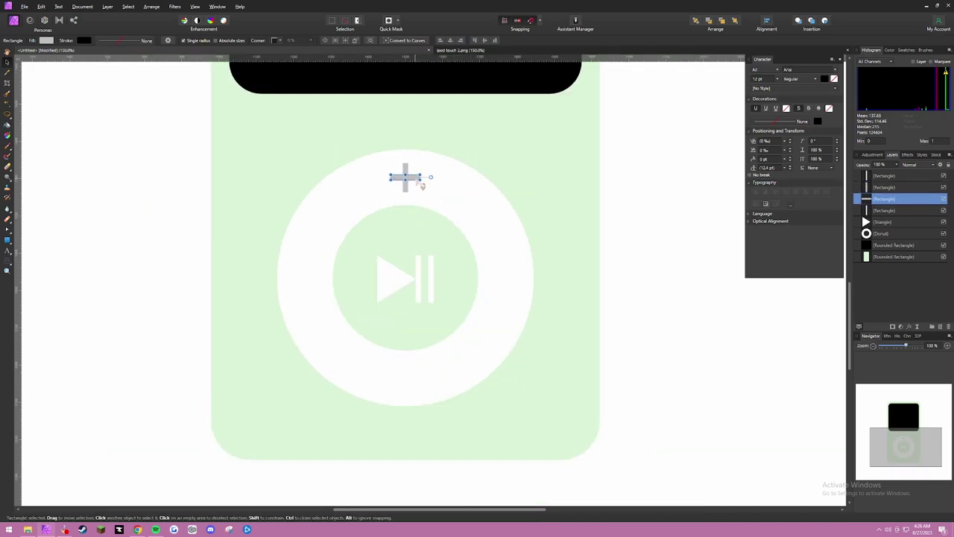
pyautogui.moveTo(416, 182); pyautogui.dragTo(412, 386)
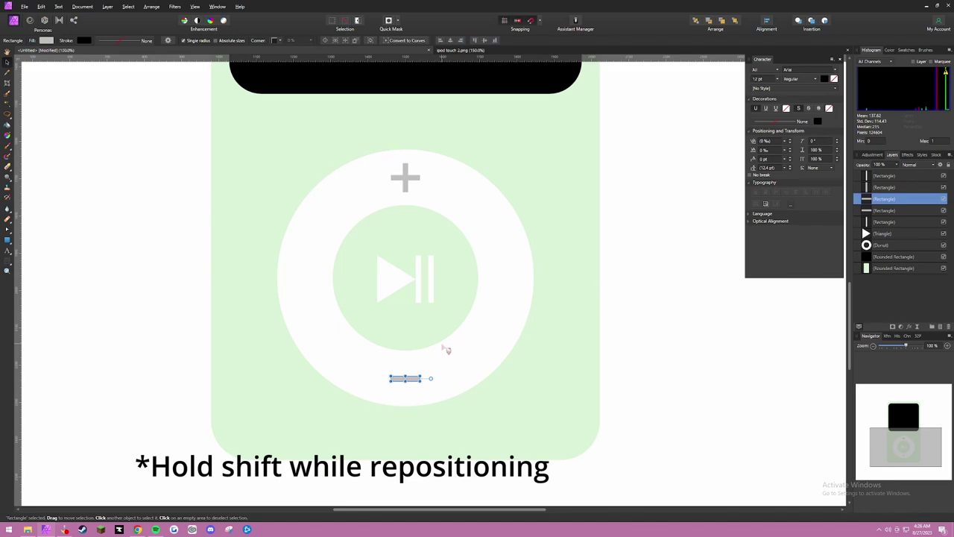
# Step: Copy the plus sign's vertical bar to the left part of the white ring, level with the play/pause symbol
pyautogui.click(405, 190)
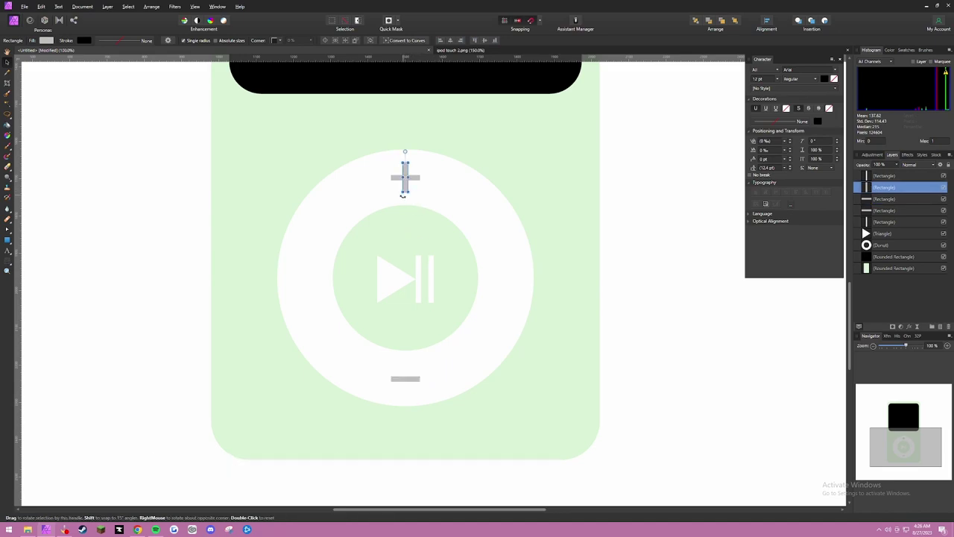
pyautogui.hotkey('ctrl', 'j')
pyautogui.moveTo(412, 193); pyautogui.dragTo(323, 290)
# Step: Duplicate the white play triangle and place a smaller copy against the grey bar in the left part of the ring
pyautogui.click(409, 290)
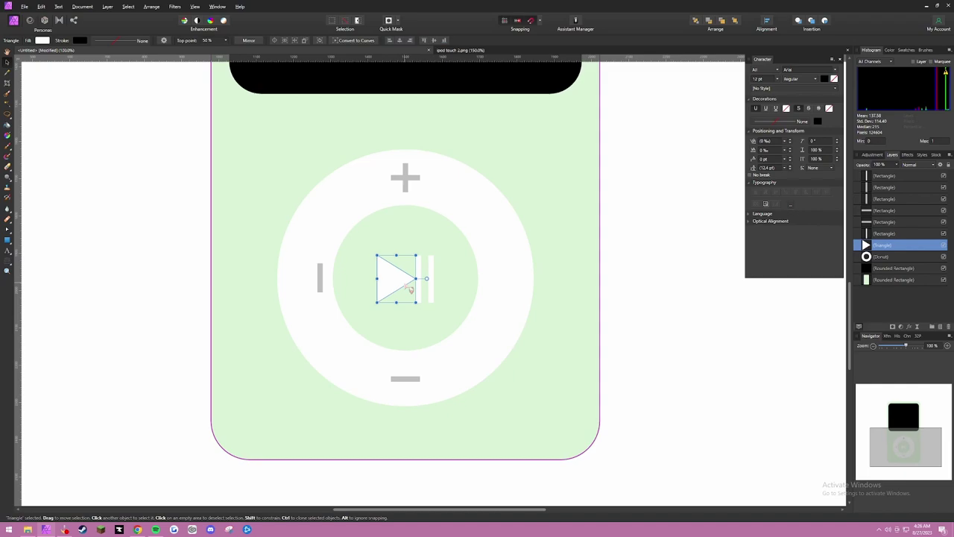
pyautogui.hotkey('ctrl', 'j')
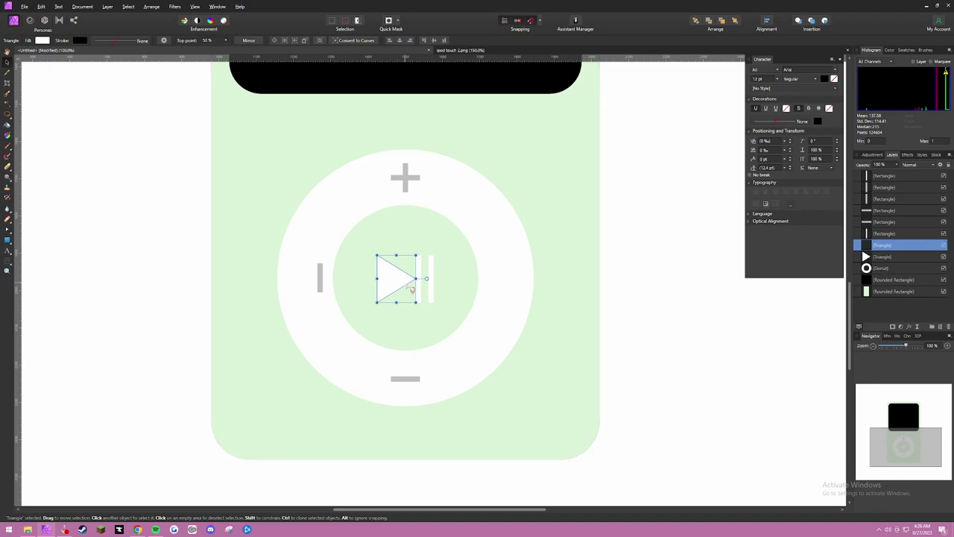
pyautogui.press('z')
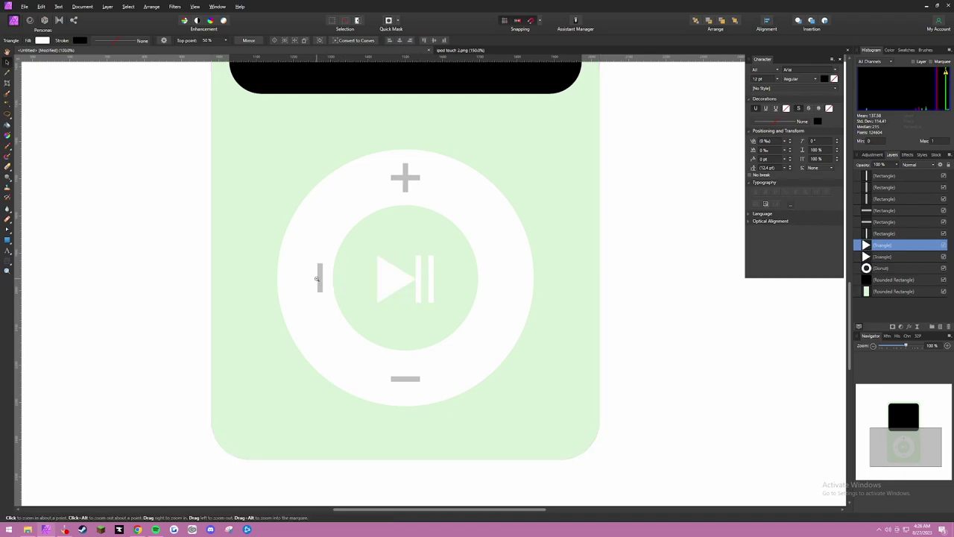
pyautogui.click(317, 279)
pyautogui.moveTo(453, 285); pyautogui.dragTo(315, 284)
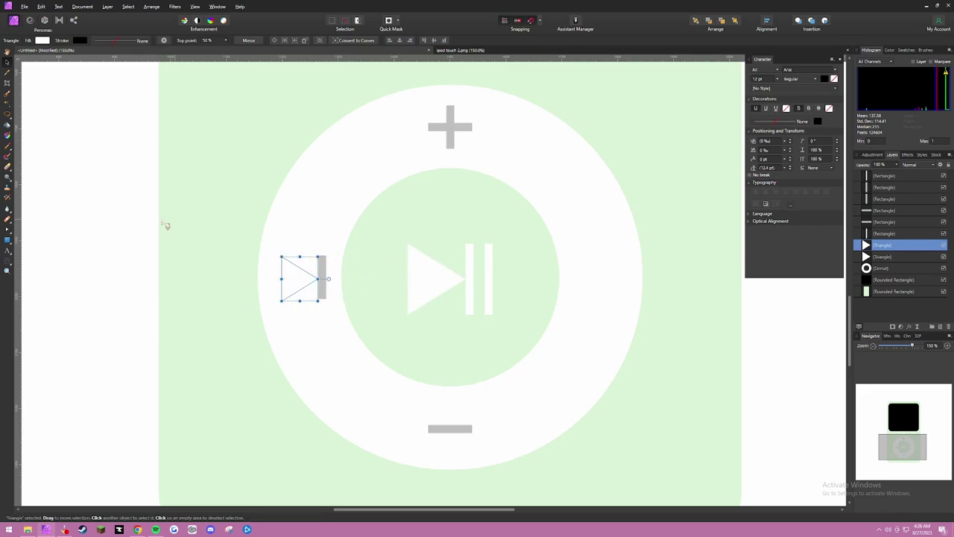
# Step: Fill the small triangle with the bars' grey and line it up vertically with the bar beside it
pyautogui.click(42, 40)
pyautogui.click(16, 54)
pyautogui.click(25, 65)
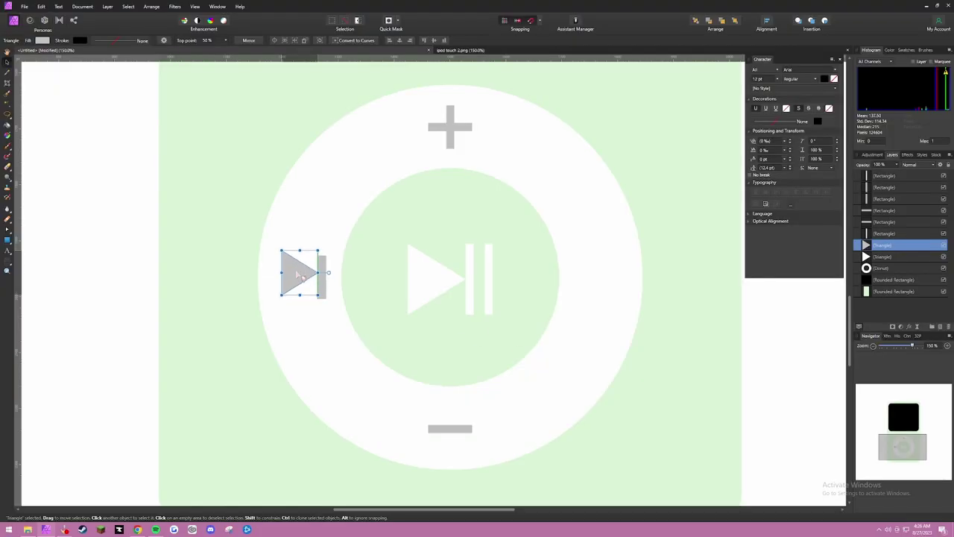
pyautogui.moveTo(298, 276); pyautogui.dragTo(298, 280)
pyautogui.press('space')
pyautogui.moveTo(410, 268); pyautogui.dragTo(379, 256)
pyautogui.scroll(-2, 379, 256)
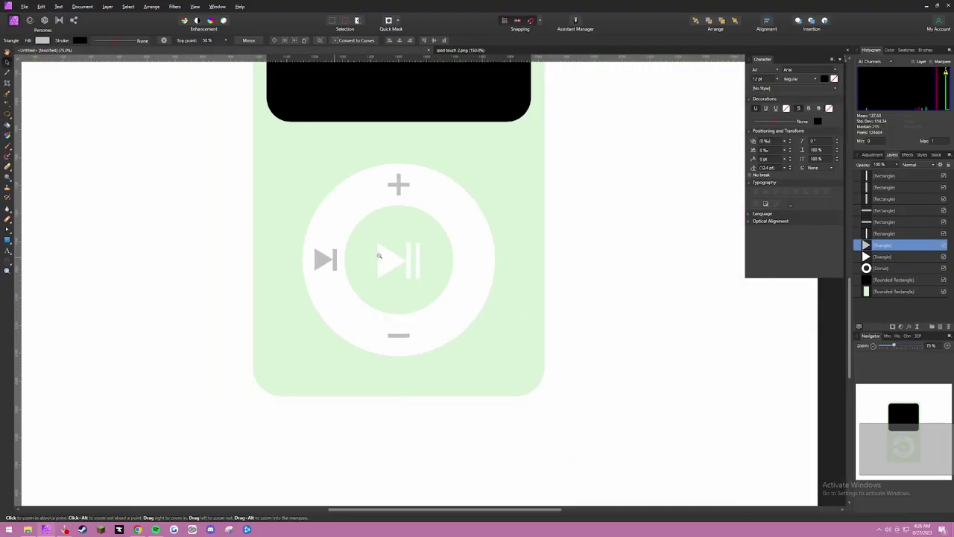
pyautogui.click(379, 256)
pyautogui.press('v')
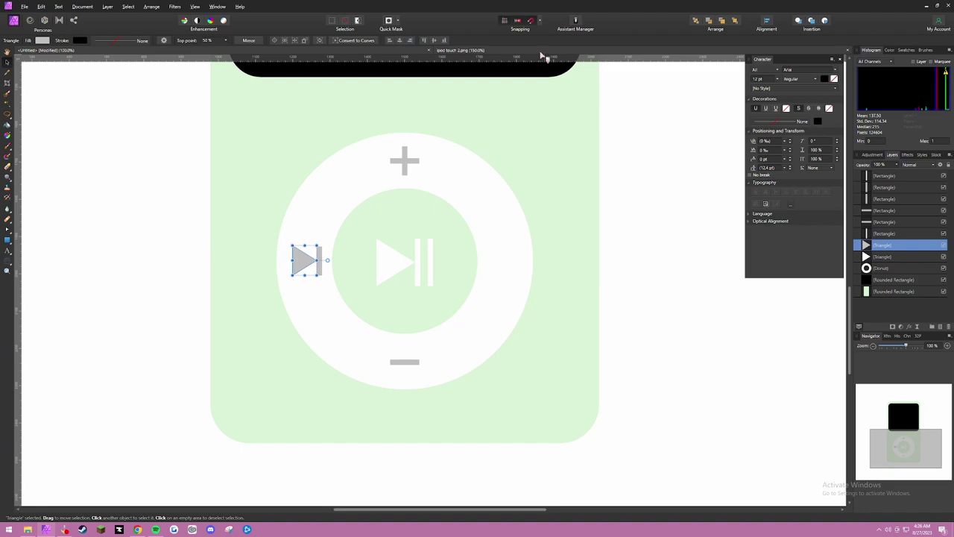
# Step: Check the reference iPod image, and copy the grey triangle and bar together straight across to the right part of the ring
pyautogui.click(542, 52)
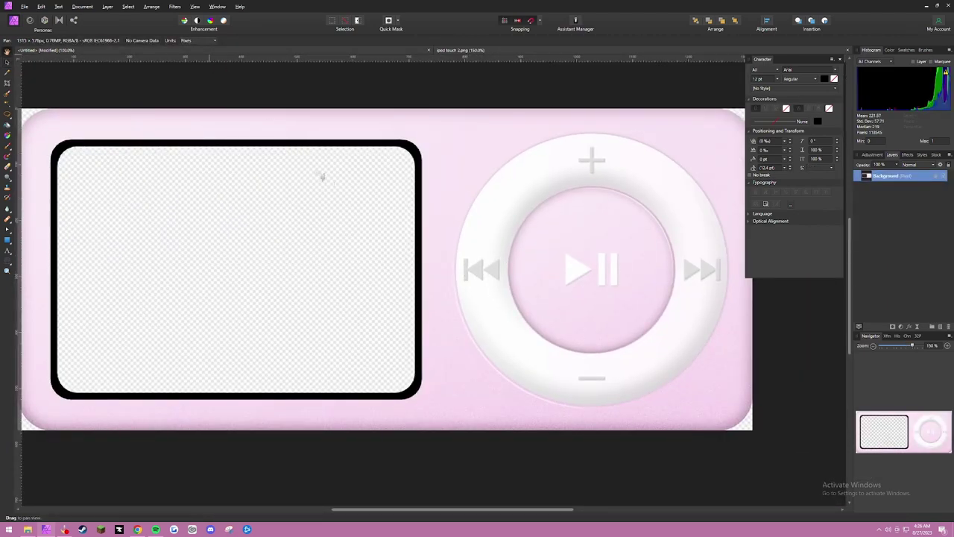
pyautogui.hotkey('ctrl', 'Tab')
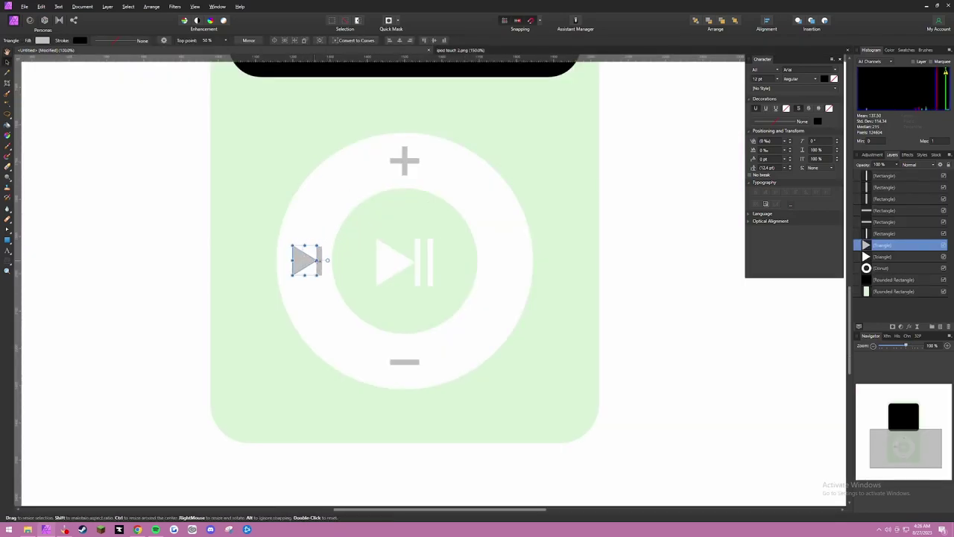
pyautogui.keyDown('shift'); pyautogui.click(326, 259); pyautogui.keyUp('shift')
pyautogui.moveTo(326, 260); pyautogui.dragTo(525, 260)
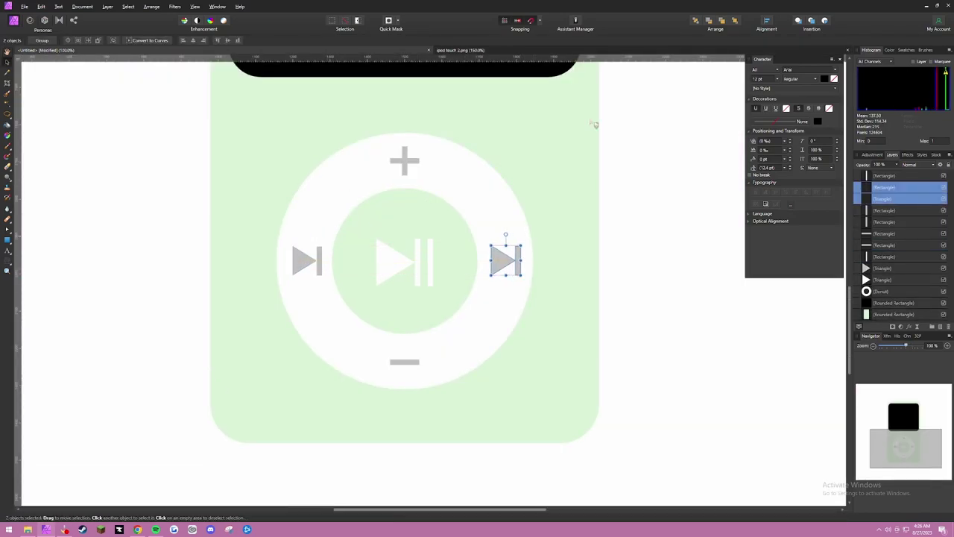
# Step: Compare with the reference image and flip the left skip symbol's triangle and bar horizontally so it faces left
pyautogui.click(639, 49)
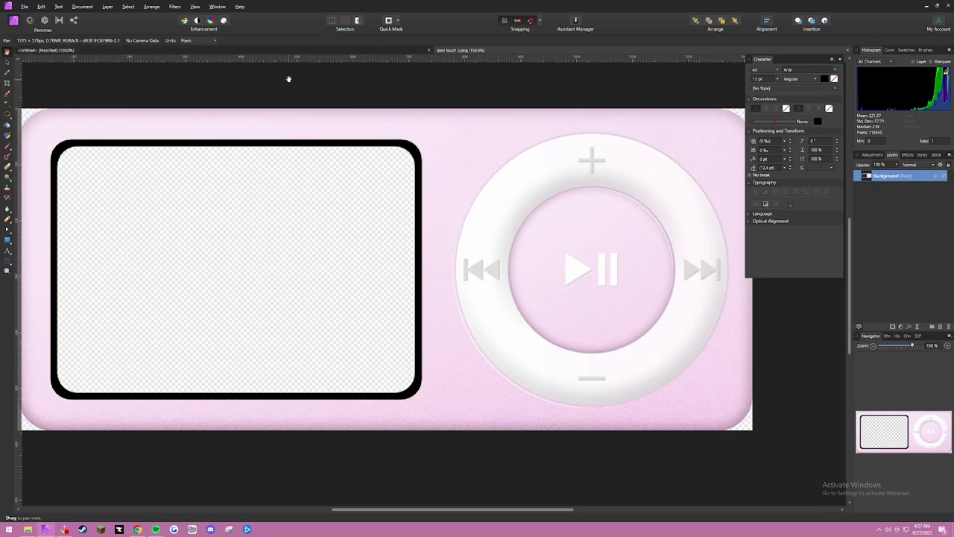
pyautogui.hotkey('ctrl', 'Tab')
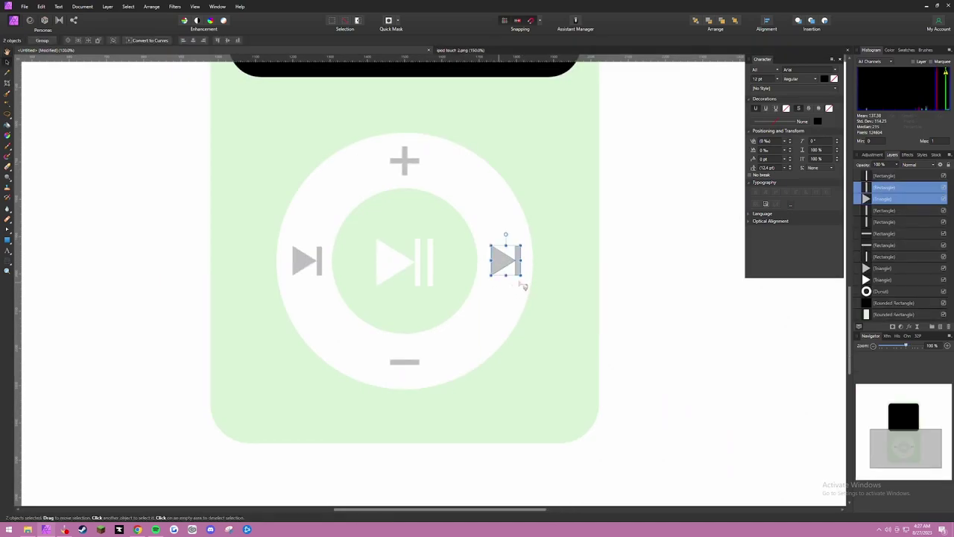
pyautogui.click(302, 261)
pyautogui.keyDown('shift'); pyautogui.click(319, 261); pyautogui.keyUp('shift')
pyautogui.rightClick(316, 257)
pyautogui.moveTo(351, 356)
pyautogui.click(464, 372)
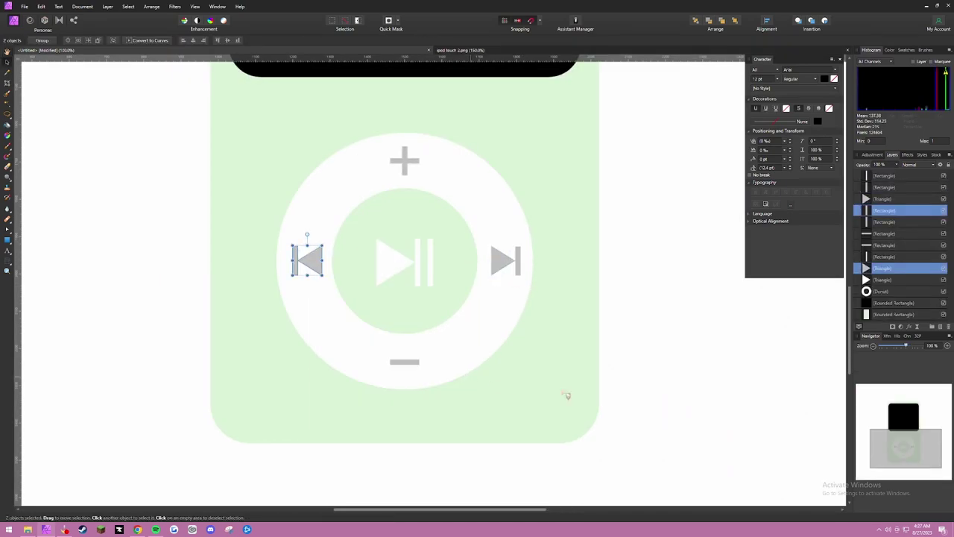
pyautogui.moveTo(537, 350); pyautogui.dragTo(545, 369)
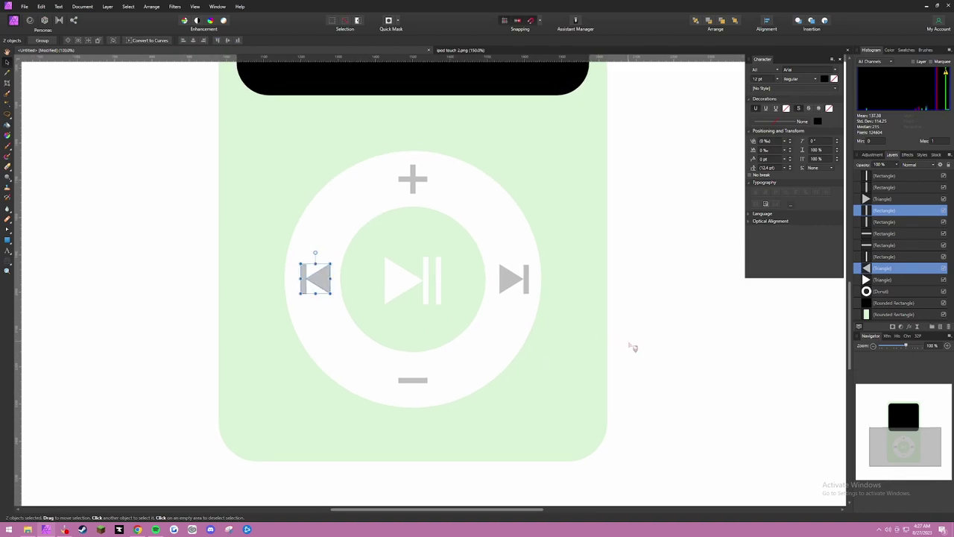
# Step: Reduce the corner rounding of the black screen rectangle to 8 %
pyautogui.hotkey('ctrl', '0')
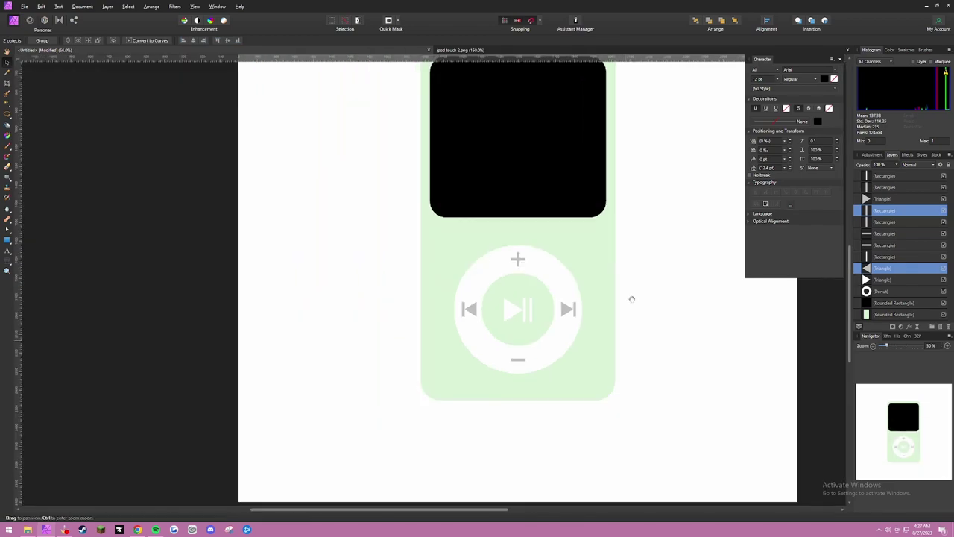
pyautogui.click(415, 191)
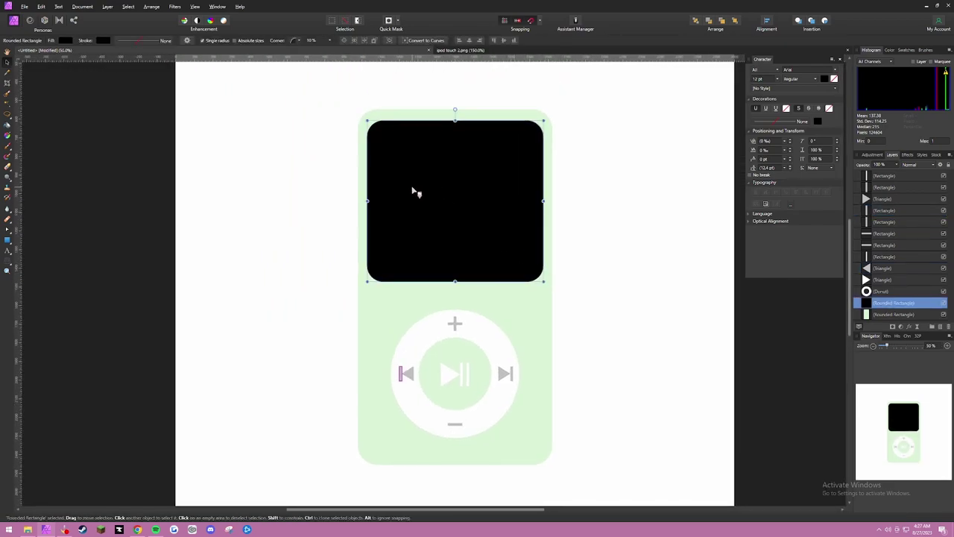
pyautogui.click(331, 41)
pyautogui.moveTo(331, 52); pyautogui.dragTo(329, 52)
pyautogui.click(643, 188)
pyautogui.moveTo(632, 244); pyautogui.dragTo(604, 205)
# Step: Duplicate the black screen rectangle, shrink the copy slightly inward, and set its blend mode to Erase
pyautogui.hotkey('ctrl', 'z')
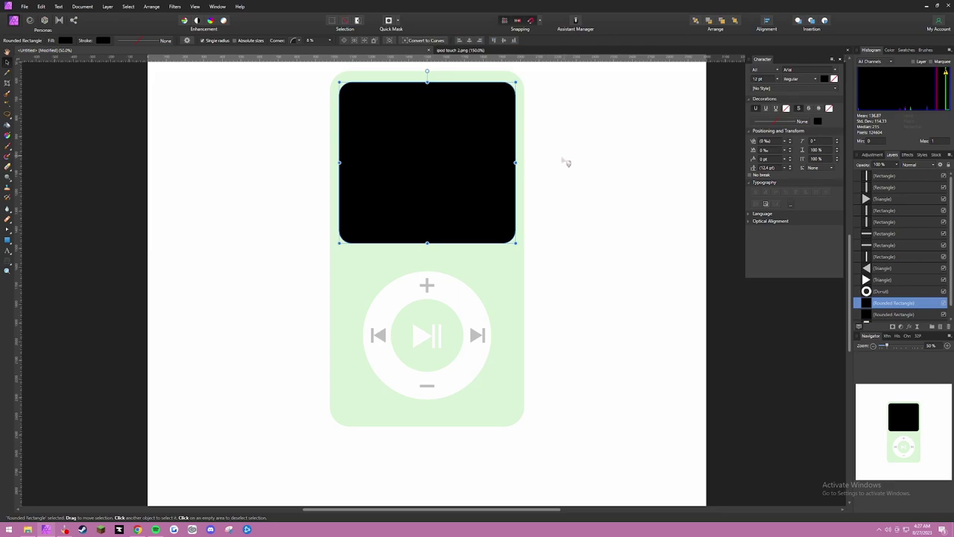
pyautogui.moveTo(517, 162); pyautogui.dragTo(512, 161)
pyautogui.click(930, 165)
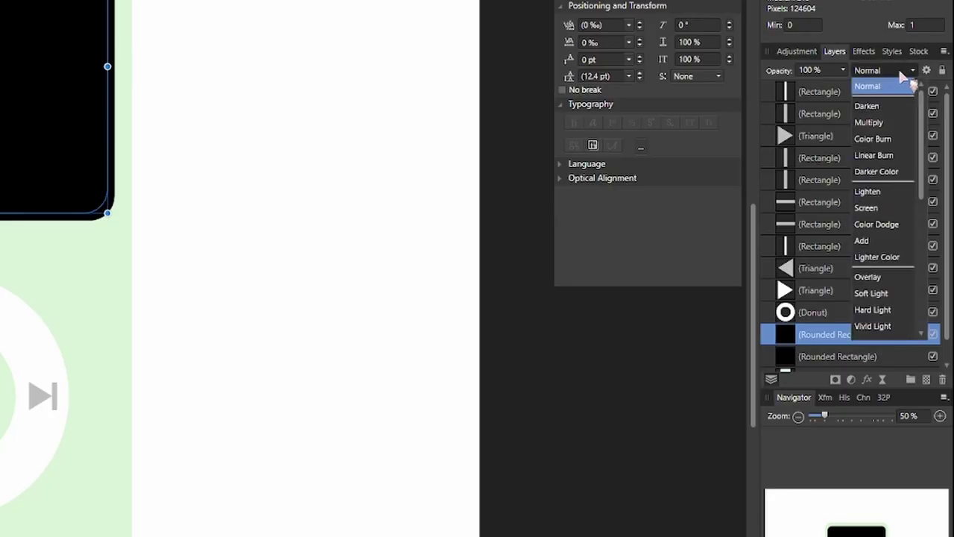
pyautogui.scroll(-3, 946, 205)
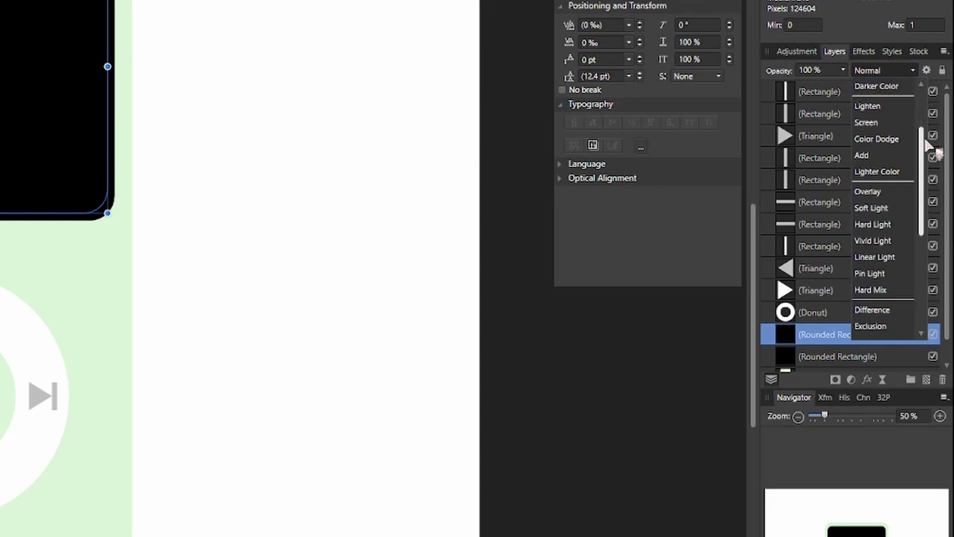
pyautogui.scroll(-4, 936, 153)
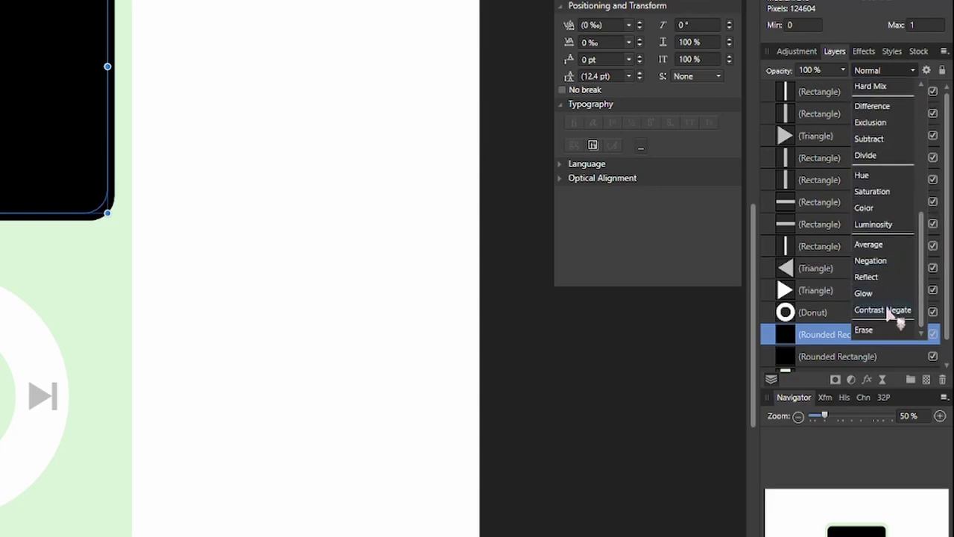
pyautogui.click(883, 330)
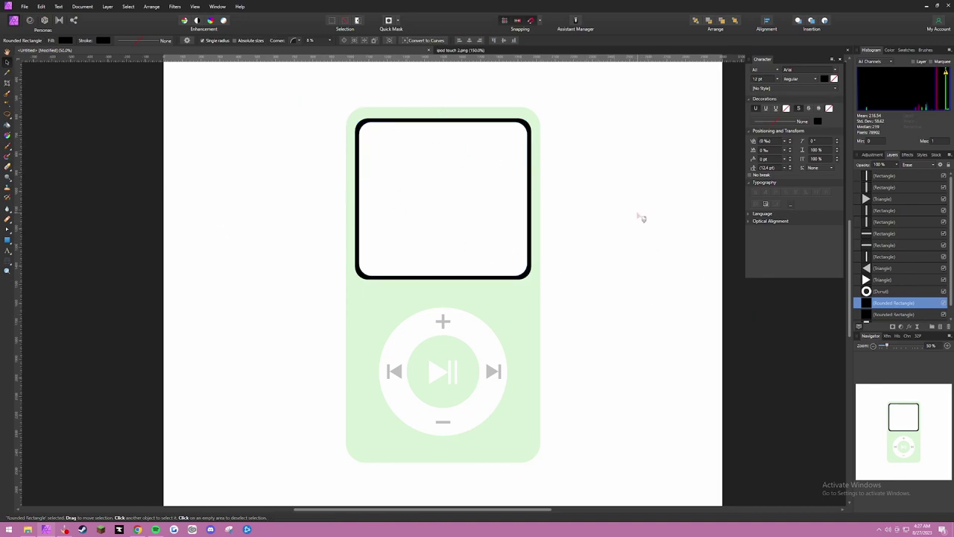
# Step: Slightly shrink the white play/pause symbol, triangle and both bars together, around the centre of the ring
pyautogui.moveTo(639, 216); pyautogui.dragTo(632, 198)
pyautogui.scroll(-2, 551, 309)
pyautogui.scroll(2, 548, 283)
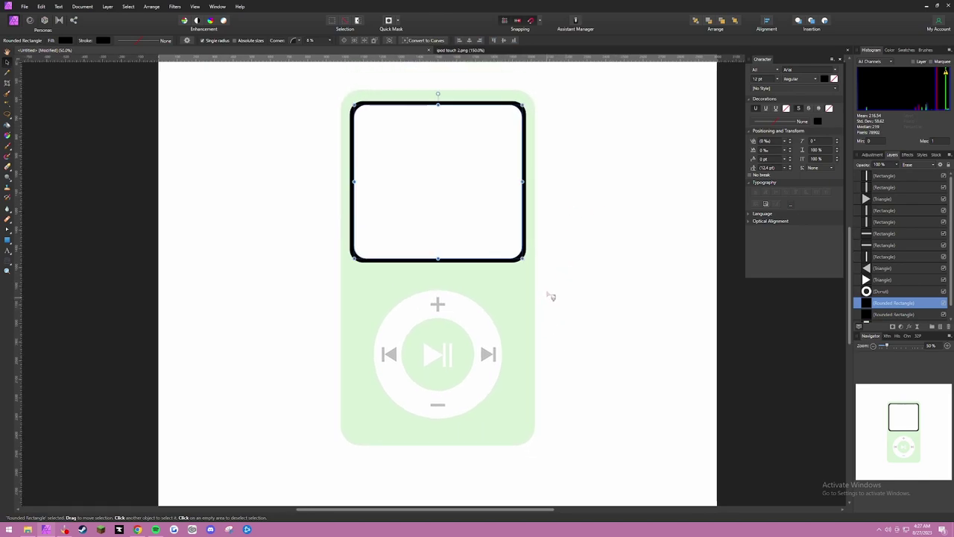
pyautogui.click(441, 357)
pyautogui.keyDown('shift'); pyautogui.click(448, 355); pyautogui.keyUp('shift')
pyautogui.keyDown('shift'); pyautogui.click(452, 355); pyautogui.keyUp('shift')
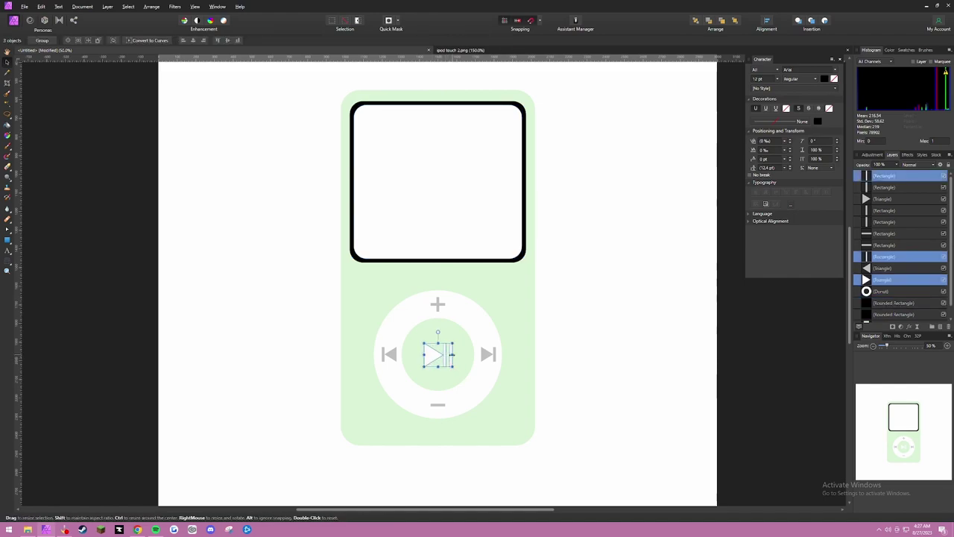
pyautogui.moveTo(452, 355); pyautogui.dragTo(448, 355)
pyautogui.moveTo(495, 336); pyautogui.dragTo(484, 320)
pyautogui.scroll(-1, 484, 317)
# Step: Add a Bevel / Emboss layer effect of type Inner to the white donut ring
pyautogui.click(482, 306)
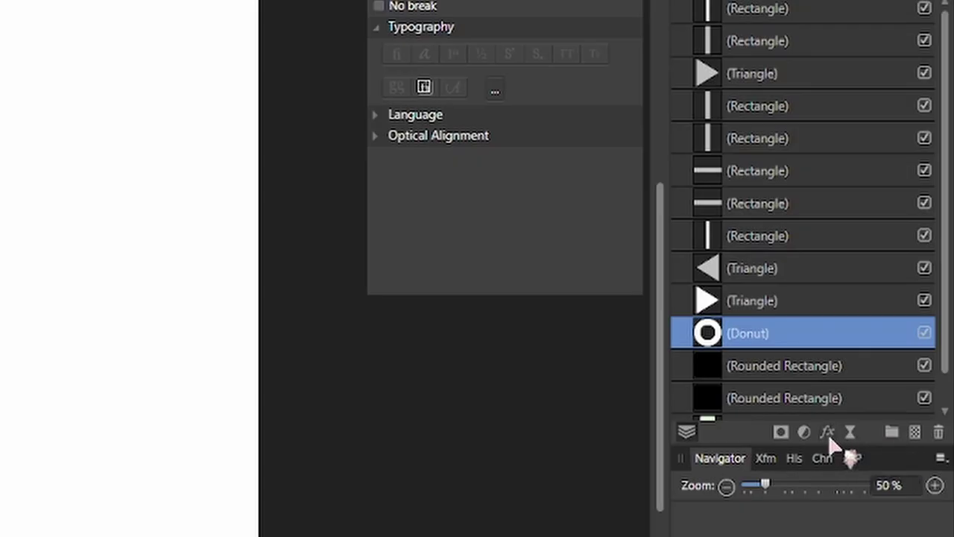
pyautogui.click(908, 326)
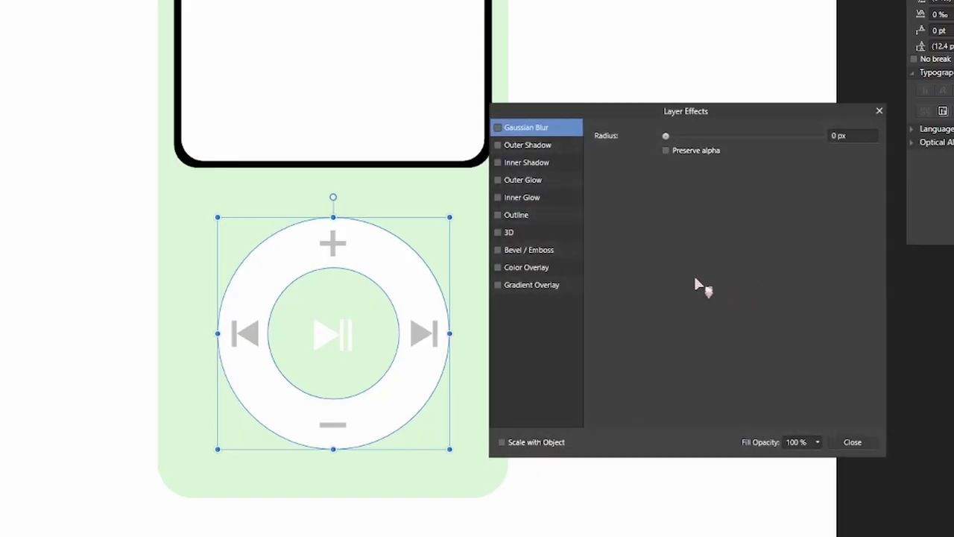
pyautogui.click(498, 250)
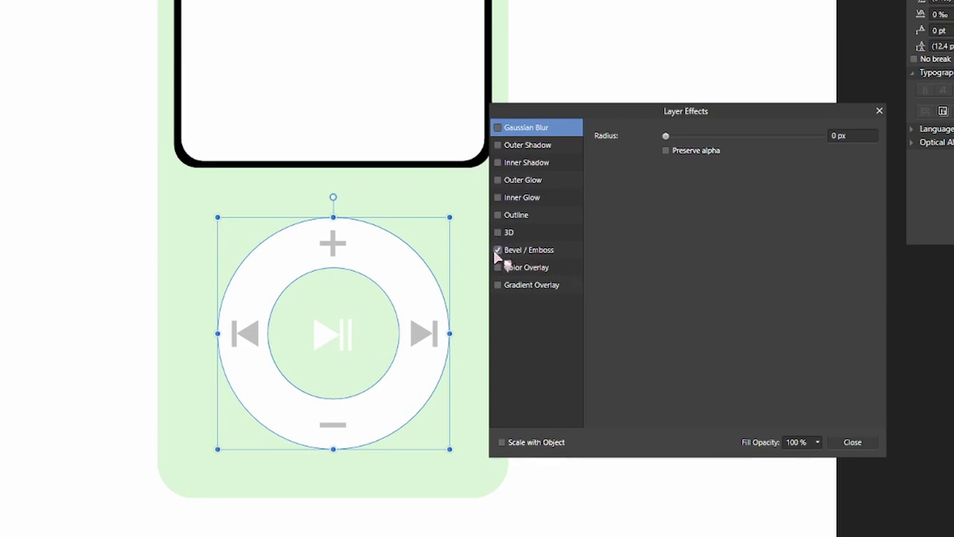
pyautogui.click(552, 255)
pyautogui.click(711, 136)
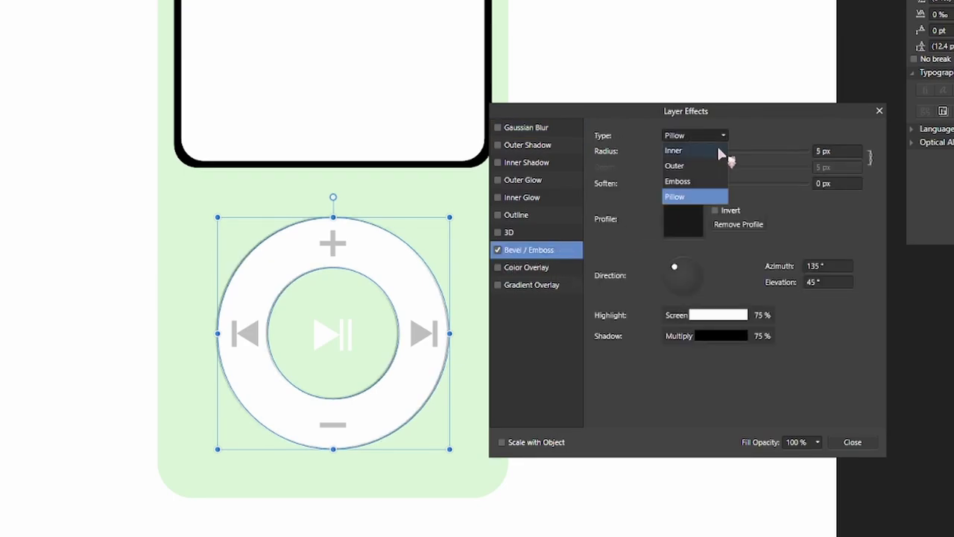
pyautogui.click(720, 152)
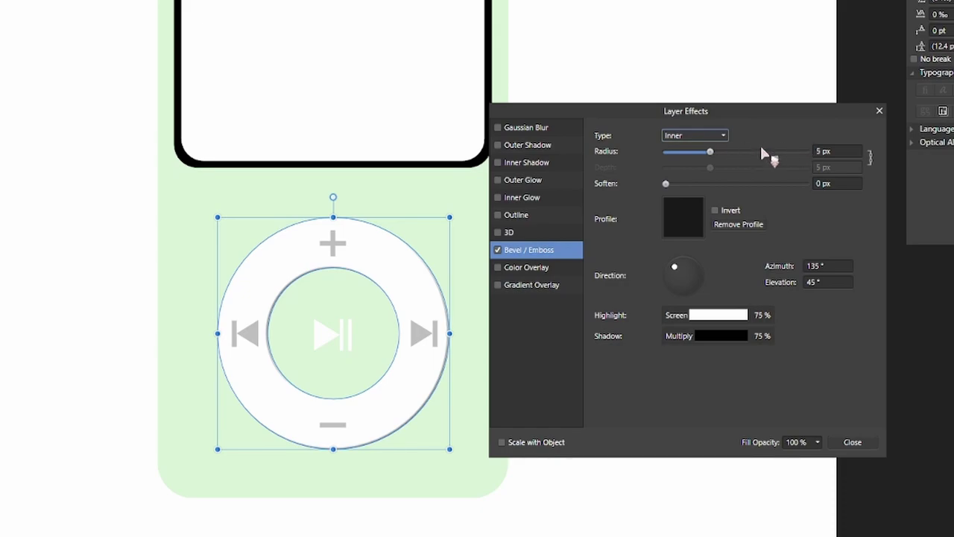
# Step: Set the ring's bevel radius to 35.5 px, shadow opacity to 34 %, azimuth to 91.7° and elevation to 53.1°
pyautogui.moveTo(711, 153); pyautogui.dragTo(768, 154)
pyautogui.click(721, 335)
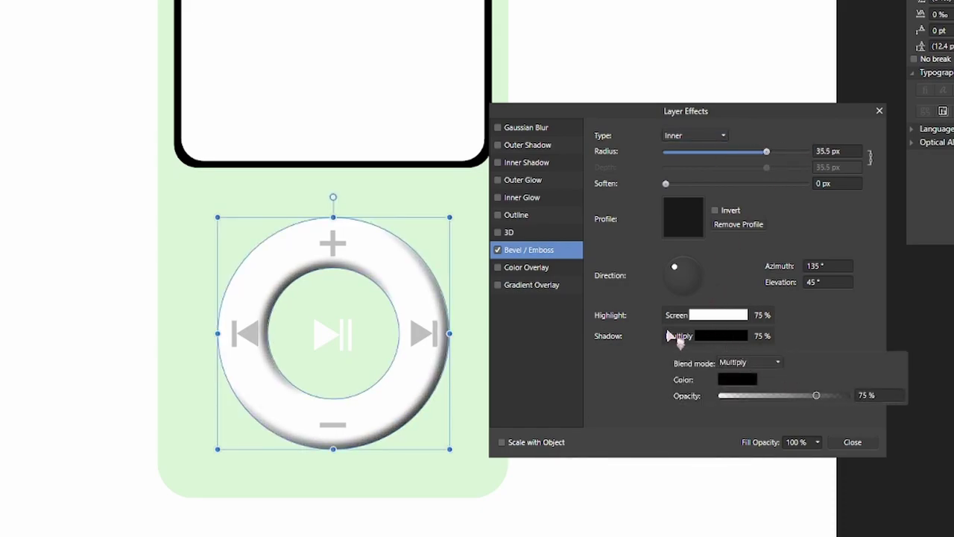
pyautogui.moveTo(808, 397); pyautogui.dragTo(767, 398)
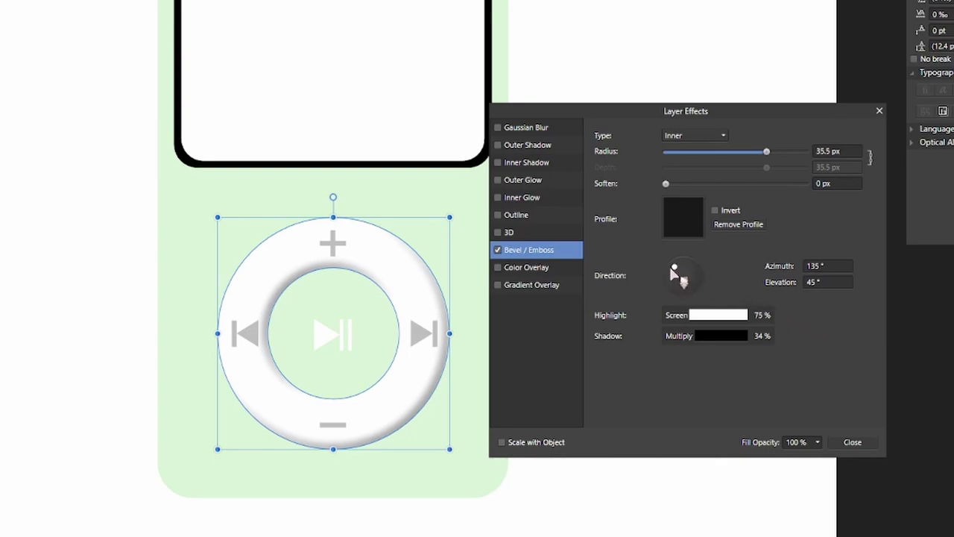
pyautogui.moveTo(673, 270); pyautogui.dragTo(684, 269)
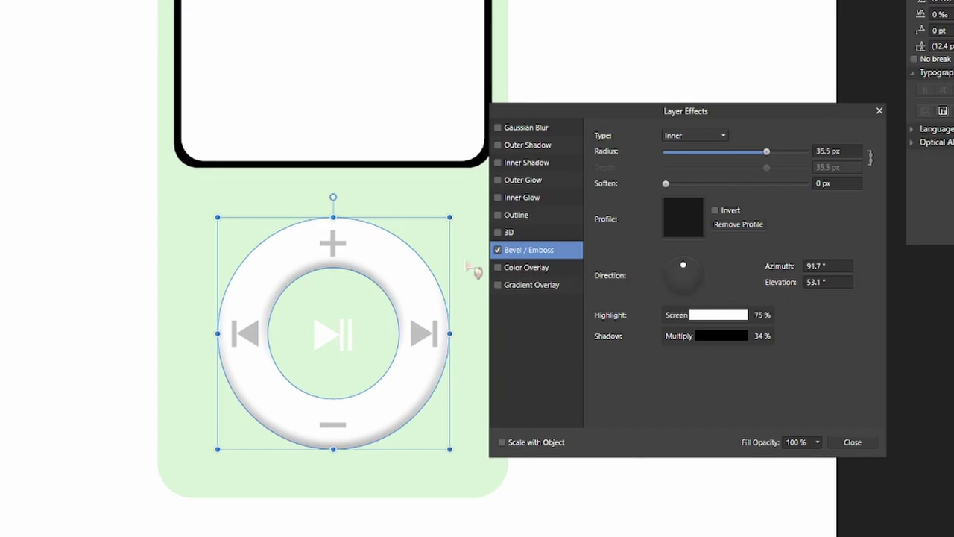
pyautogui.moveTo(474, 293); pyautogui.dragTo(429, 258)
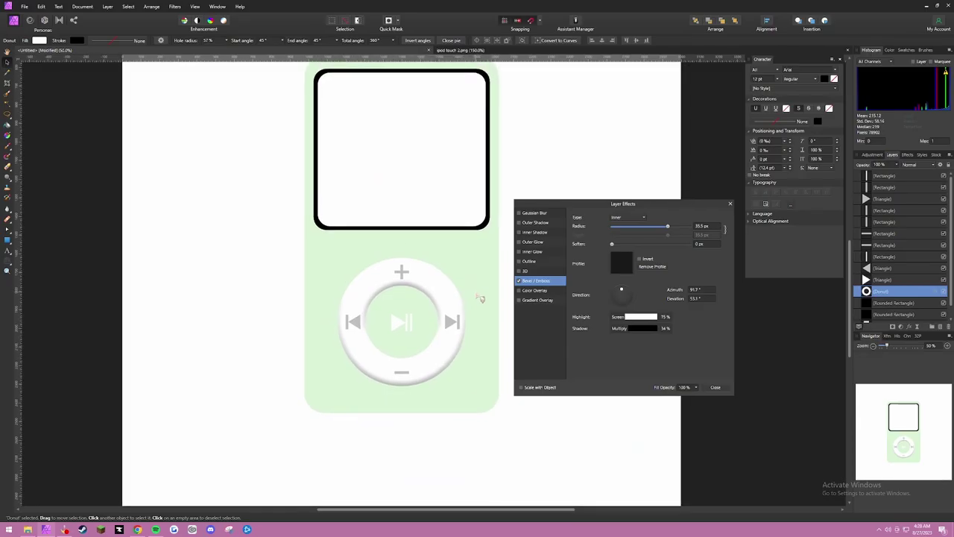
# Step: Group the grey plus, minus and both skip symbols on the click wheel, leaving out the white play/pause symbol
pyautogui.click(380, 298)
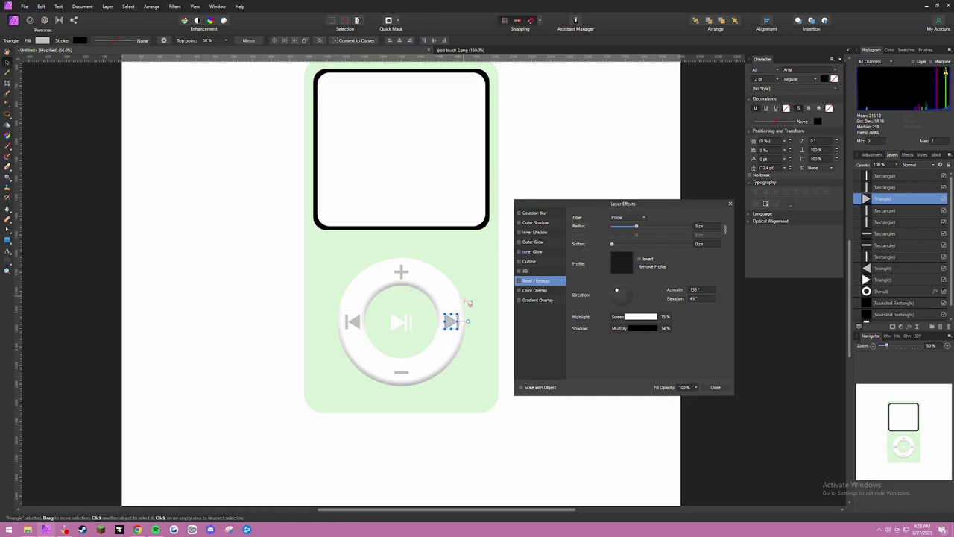
pyautogui.click(456, 321)
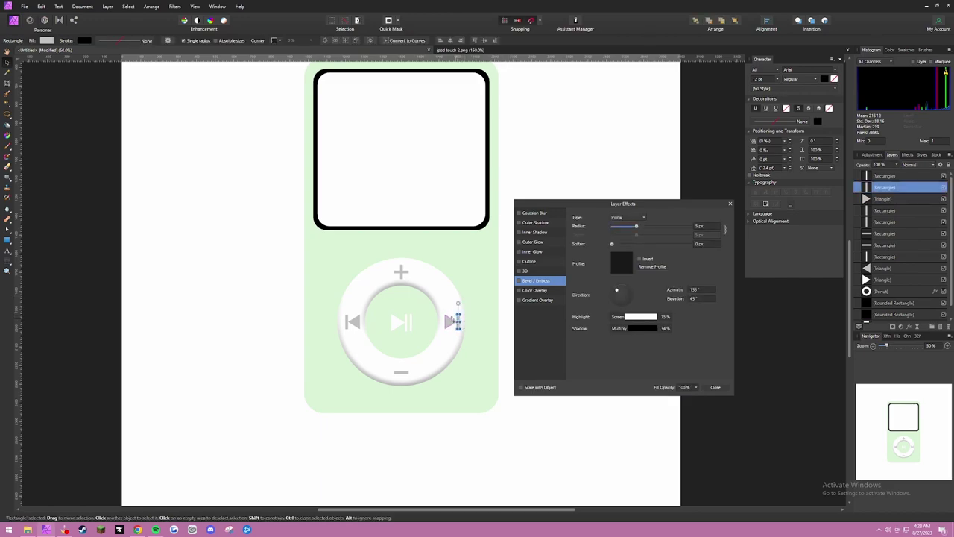
pyautogui.keyDown('shift'); pyautogui.click(450, 321); pyautogui.keyUp('shift')
pyautogui.keyDown('shift'); pyautogui.click(402, 273); pyautogui.keyUp('shift')
pyautogui.keyDown('shift'); pyautogui.click(405, 273); pyautogui.keyUp('shift')
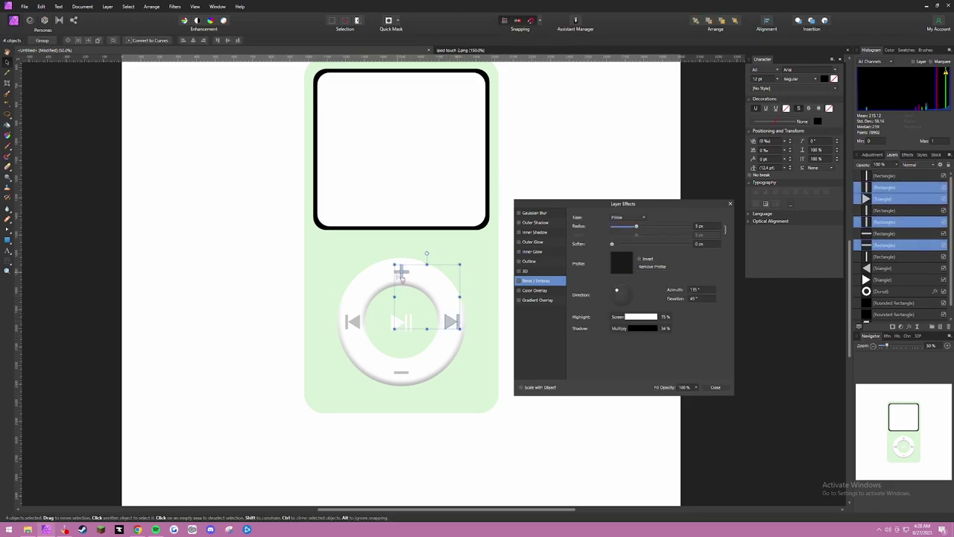
pyautogui.keyDown('shift'); pyautogui.click(351, 322); pyautogui.keyUp('shift')
pyautogui.keyDown('shift'); pyautogui.click(346, 322); pyautogui.keyUp('shift')
pyautogui.keyDown('shift'); pyautogui.click(402, 372); pyautogui.keyUp('shift')
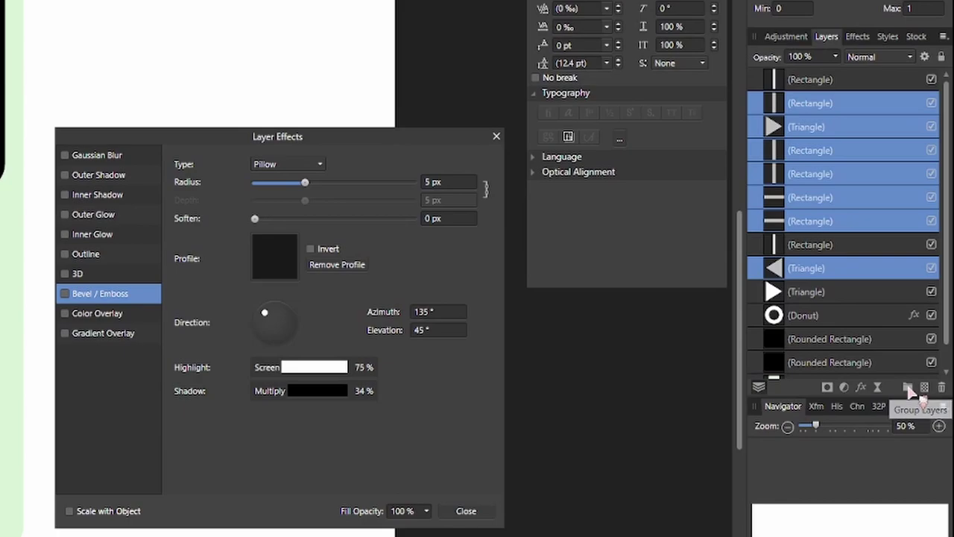
pyautogui.click(908, 388)
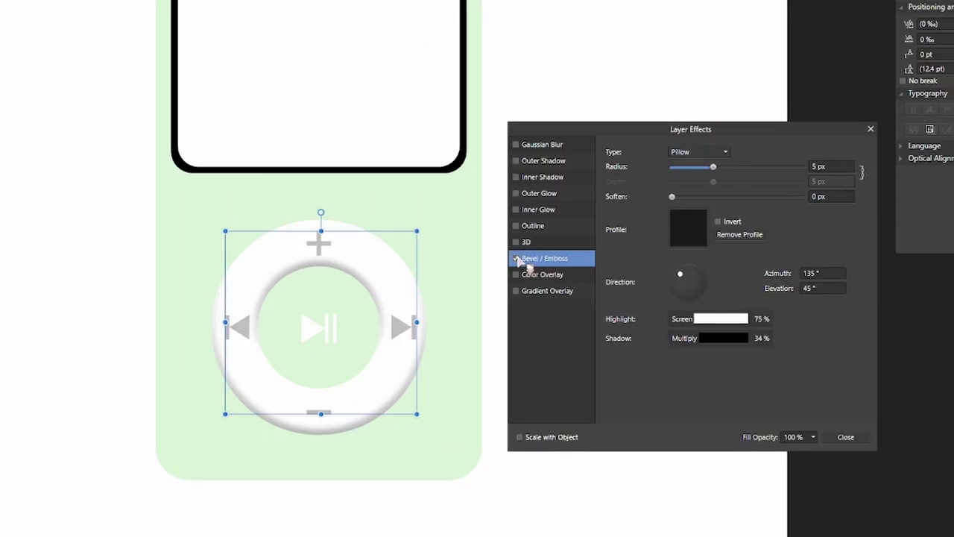
# Step: Add a Bevel / Emboss effect to the grey symbols group, compare the Inner, Outer and Pillow types, and settle on Emboss
pyautogui.click(519, 281)
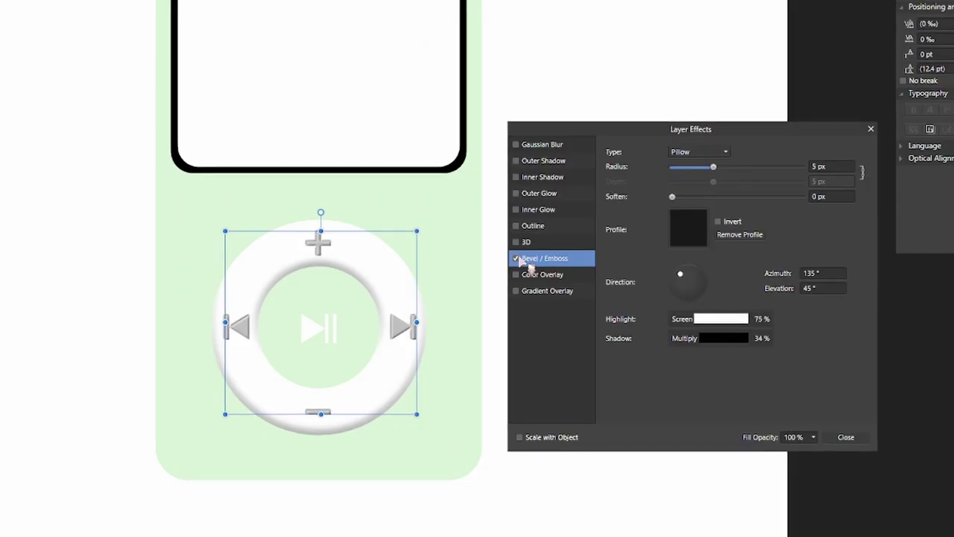
pyautogui.click(692, 154)
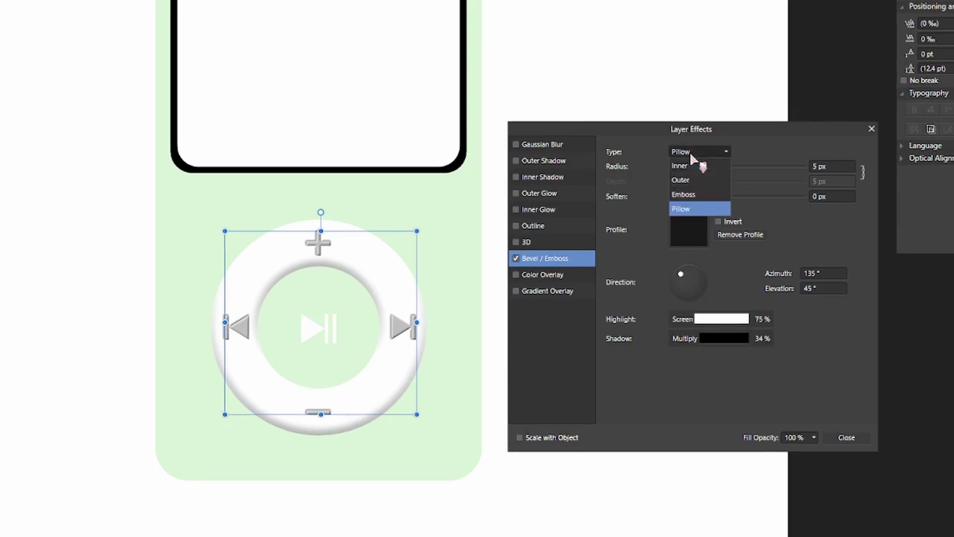
pyautogui.click(694, 195)
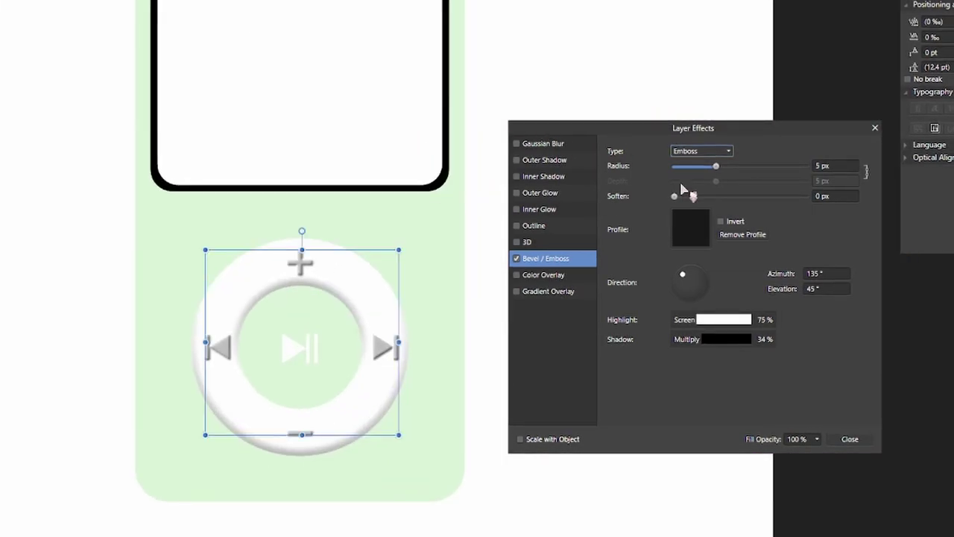
pyautogui.click(725, 151)
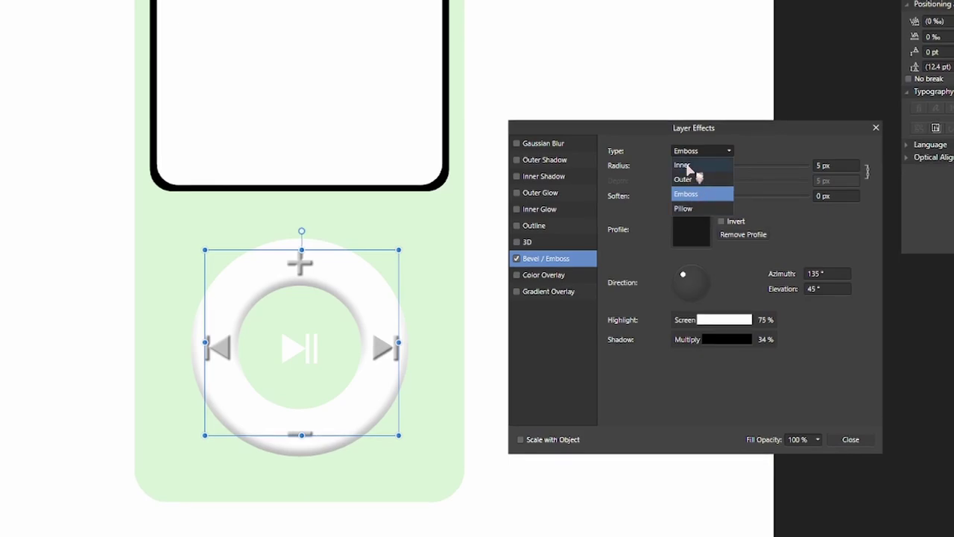
pyautogui.click(684, 166)
pyautogui.click(690, 153)
pyautogui.click(691, 179)
pyautogui.click(703, 151)
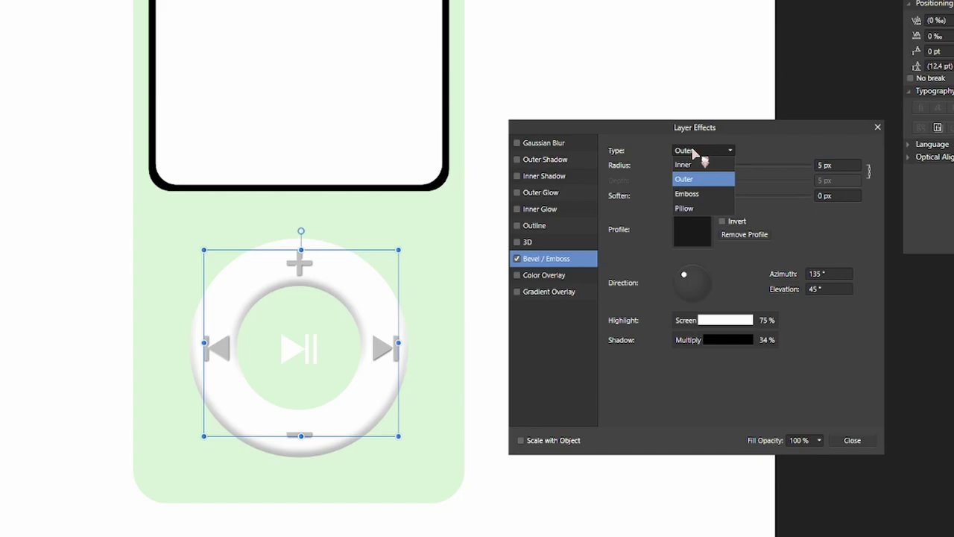
pyautogui.click(708, 208)
pyautogui.click(705, 151)
pyautogui.click(705, 194)
# Step: Set the grey symbols' bevel radius to 3.1 px, azimuth to 106.9°, elevation to 64.1° and shadow opacity to 38 %
pyautogui.moveTo(717, 165)
pyautogui.mouseDown()
pyautogui.moveTo(696, 166)
pyautogui.moveTo(713, 168)
pyautogui.mouseUp()
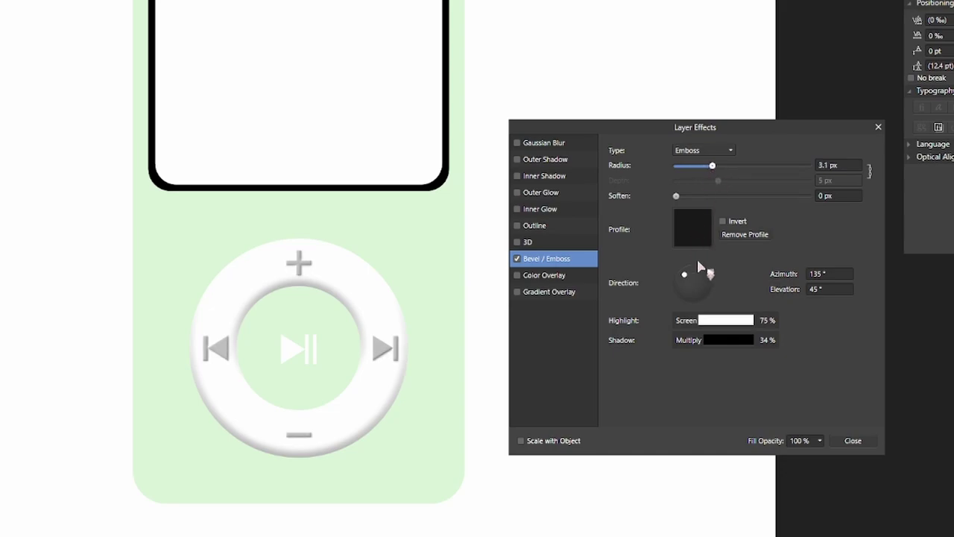
pyautogui.moveTo(692, 273); pyautogui.dragTo(693, 279)
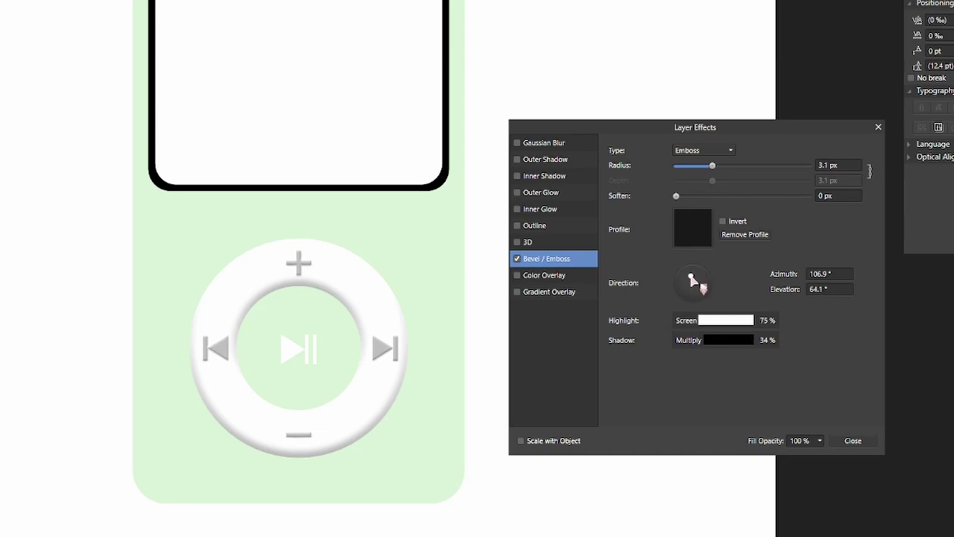
pyautogui.click(738, 342)
pyautogui.moveTo(770, 395)
pyautogui.mouseDown()
pyautogui.moveTo(761, 399)
pyautogui.moveTo(776, 398)
pyautogui.mouseUp()
# Step: Group the white play triangle with its two pause bars at the centre of the ring
pyautogui.click(302, 357)
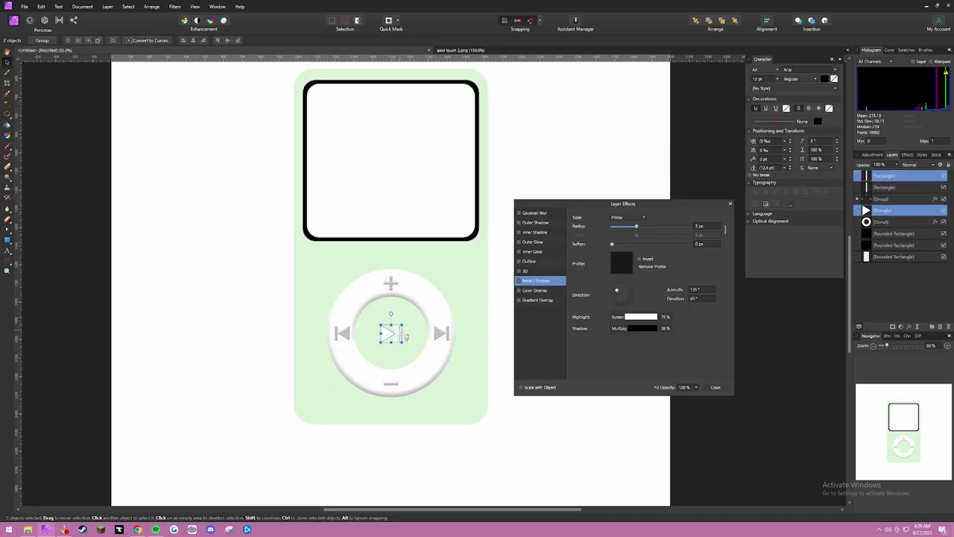
pyautogui.click(902, 236)
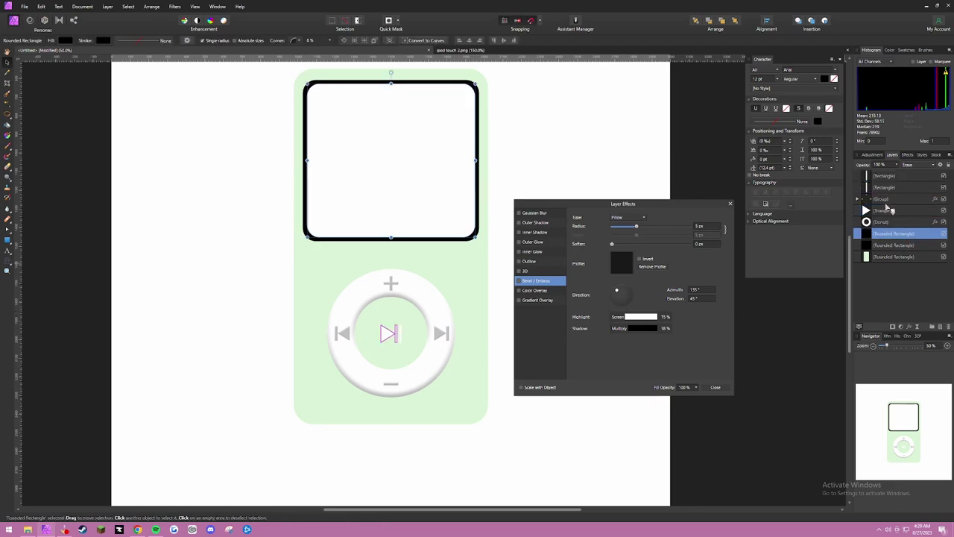
pyautogui.click(887, 200)
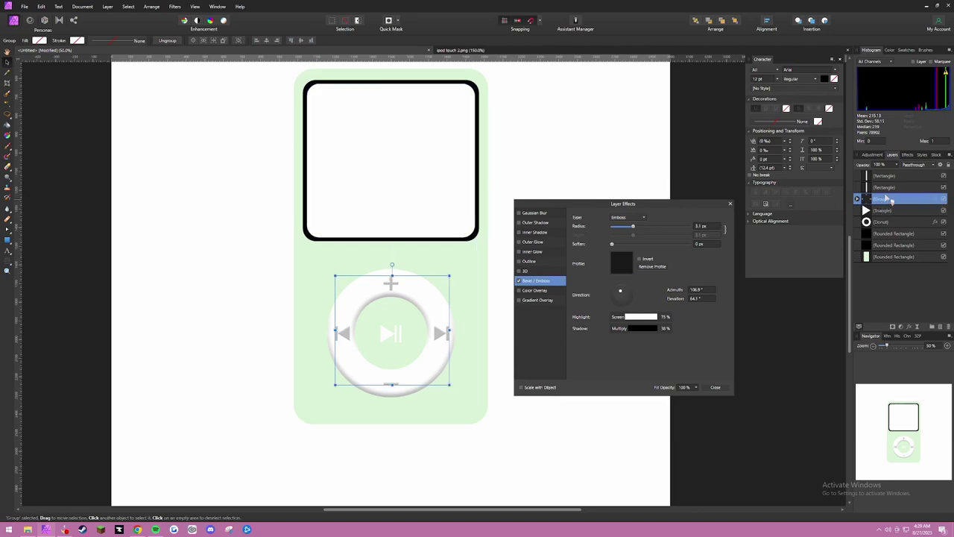
pyautogui.click(884, 211)
pyautogui.keyDown('ctrl'); pyautogui.click(885, 187); pyautogui.keyUp('ctrl')
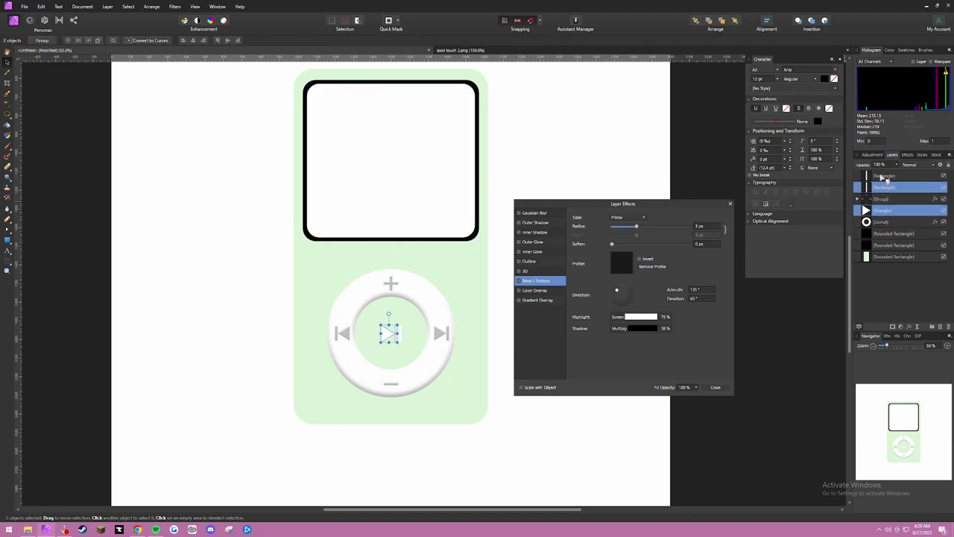
pyautogui.keyDown('ctrl'); pyautogui.click(885, 176); pyautogui.keyUp('ctrl')
pyautogui.click(934, 328)
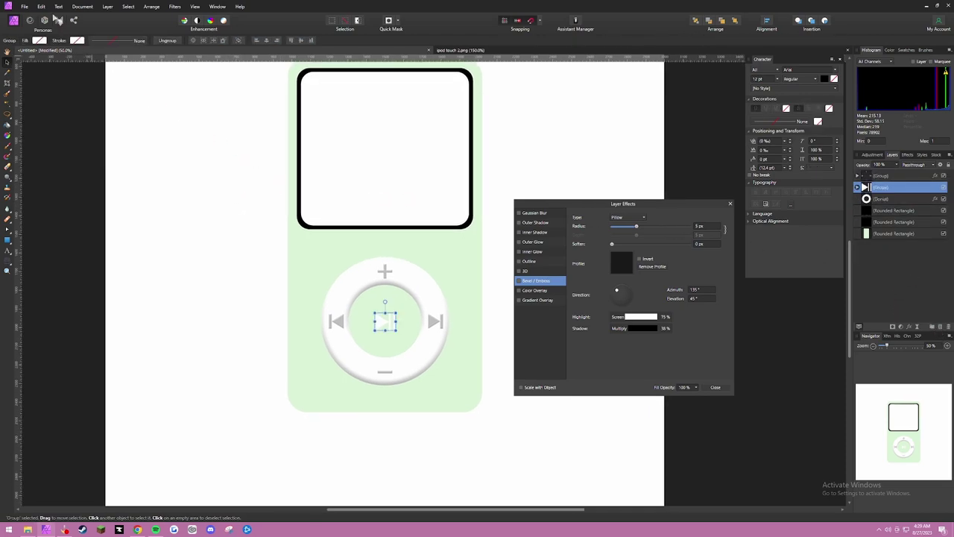
# Step: Try pasting copied effects and style onto the play/pause group, undoing each paste and cancelling Paste Special
pyautogui.click(42, 6)
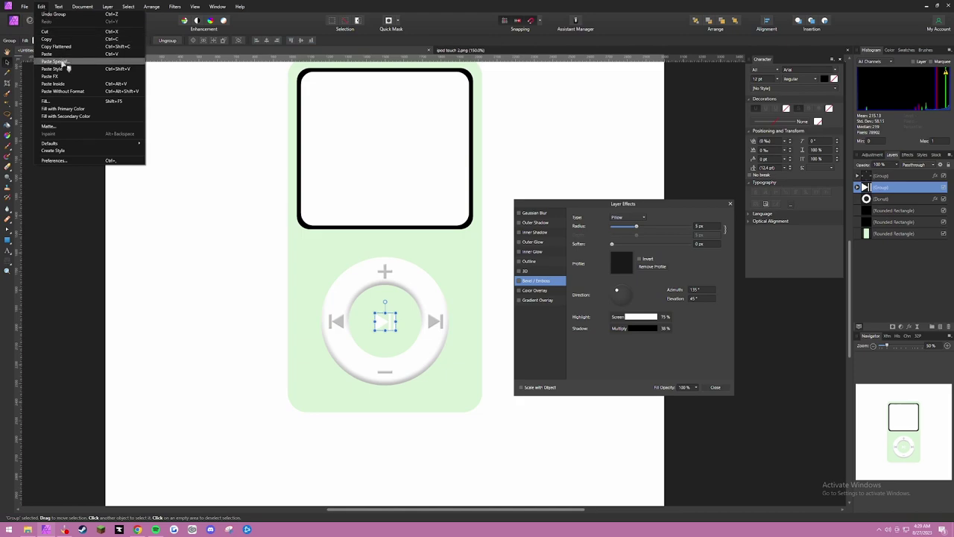
pyautogui.click(56, 76)
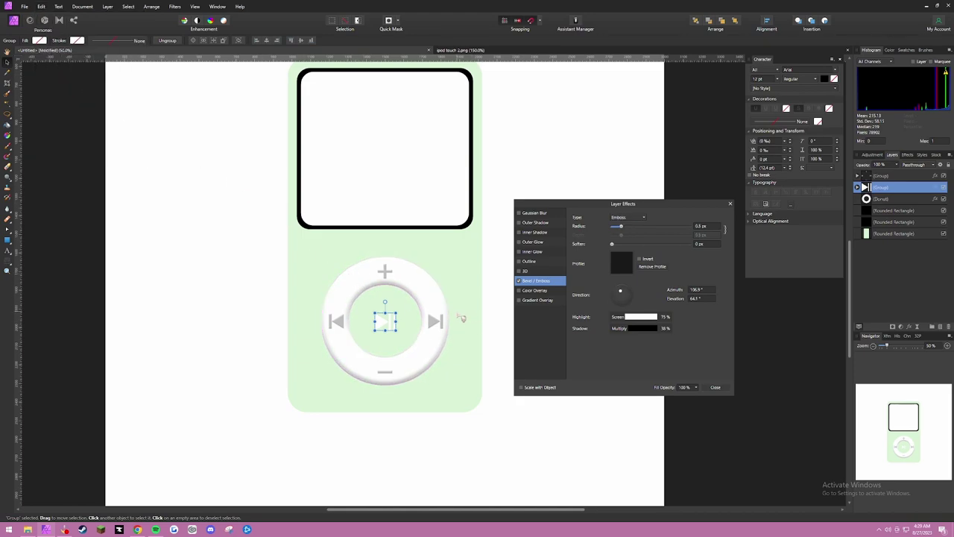
pyautogui.hotkey('ctrl', 'z')
pyautogui.click(43, 7)
pyautogui.click(54, 61)
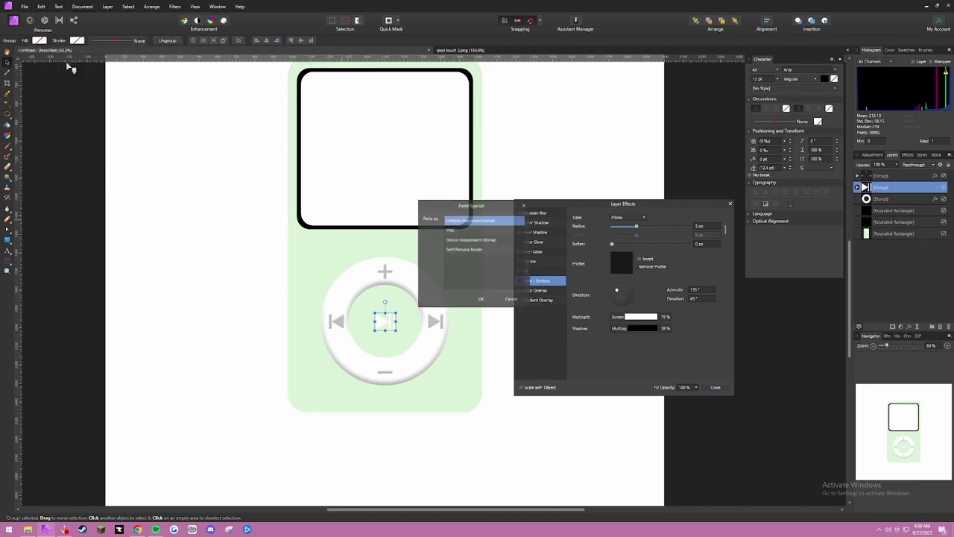
pyautogui.click(504, 298)
pyautogui.click(41, 7)
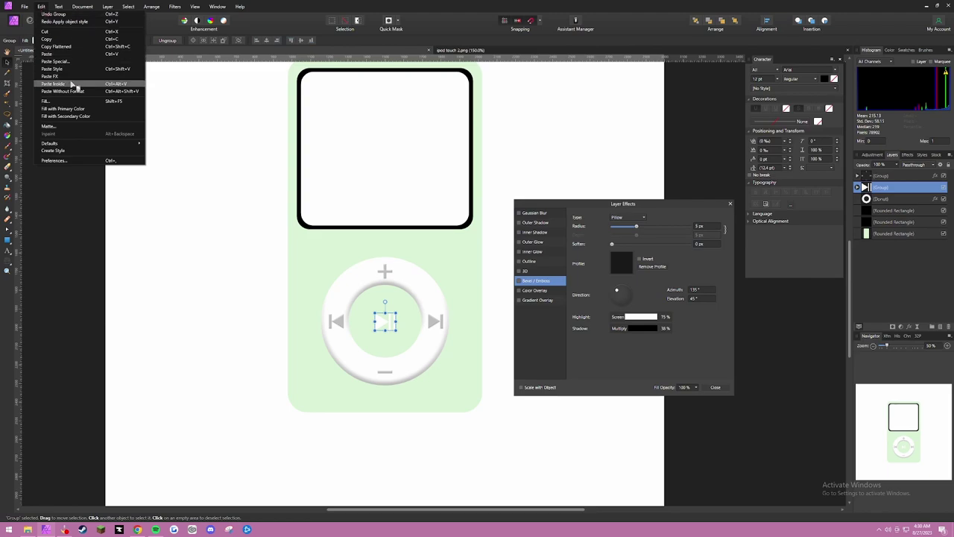
pyautogui.click(69, 72)
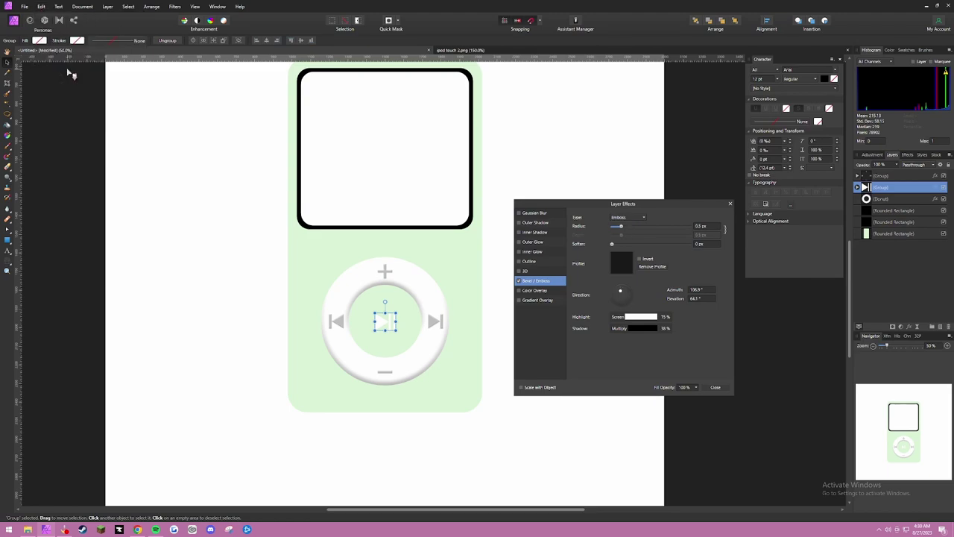
pyautogui.hotkey('ctrl', 'z')
# Step: Give the play/pause group a Pillow bevel with radius 10.9 px, azimuth 91.7° and elevation 53.1°
pyautogui.moveTo(637, 230); pyautogui.dragTo(647, 231)
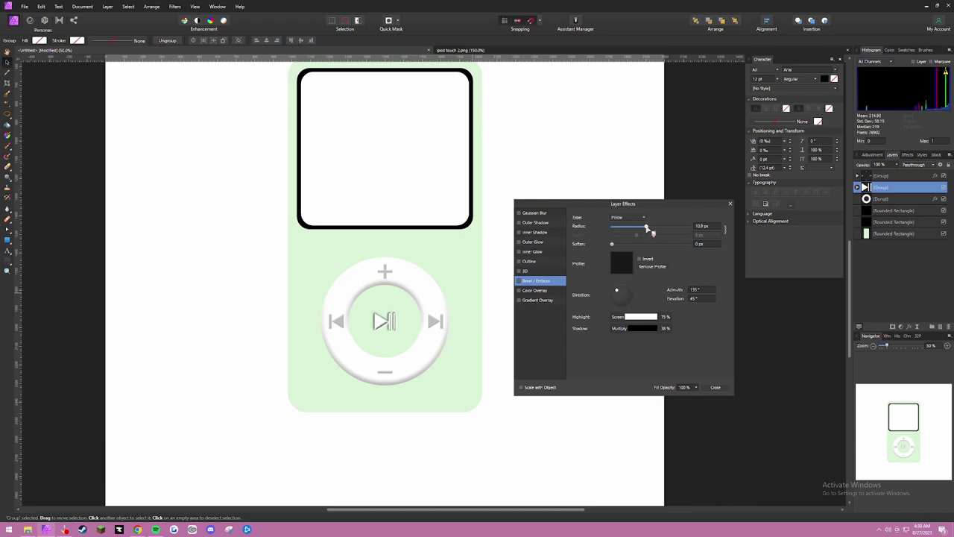
pyautogui.moveTo(618, 293); pyautogui.dragTo(623, 293)
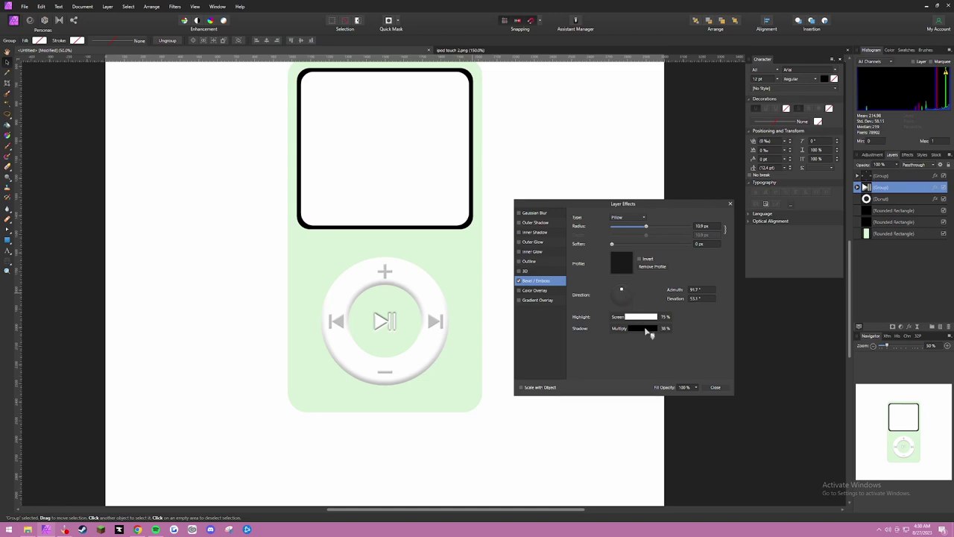
pyautogui.click(647, 333)
# Step: Change the play/pause bevel to Emboss, reduce its radius to about 6.4 px, adjust the light direction and close the layer effects
pyautogui.click(626, 217)
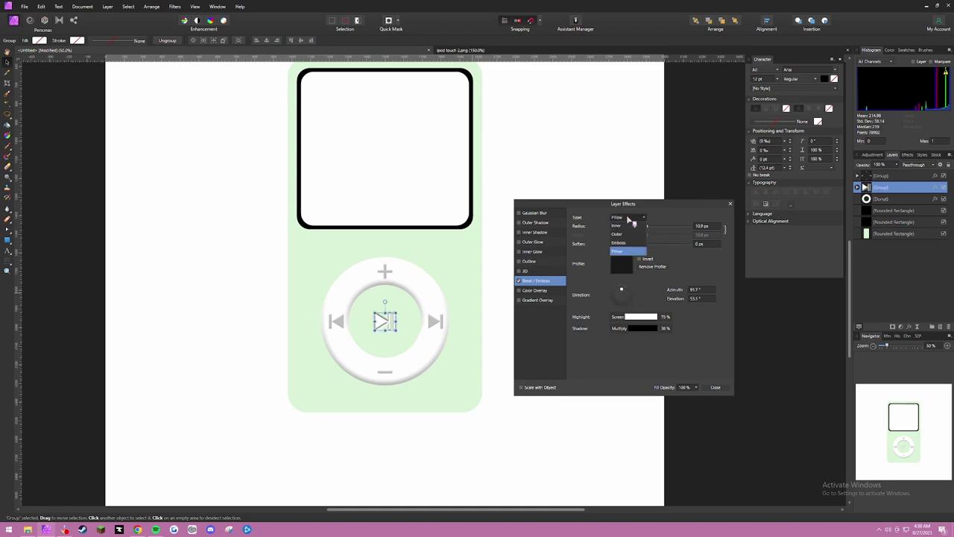
pyautogui.click(624, 243)
pyautogui.moveTo(638, 235); pyautogui.dragTo(632, 231)
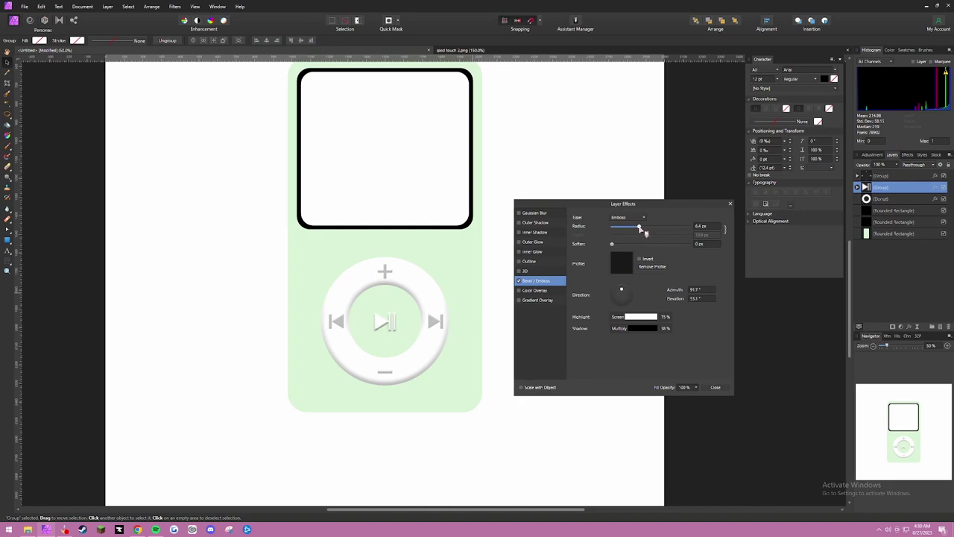
pyautogui.moveTo(622, 289); pyautogui.dragTo(626, 296)
pyautogui.click(498, 296)
pyautogui.moveTo(498, 296)
pyautogui.mouseDown()
pyautogui.moveTo(498, 248)
pyautogui.moveTo(489, 308)
pyautogui.mouseUp()
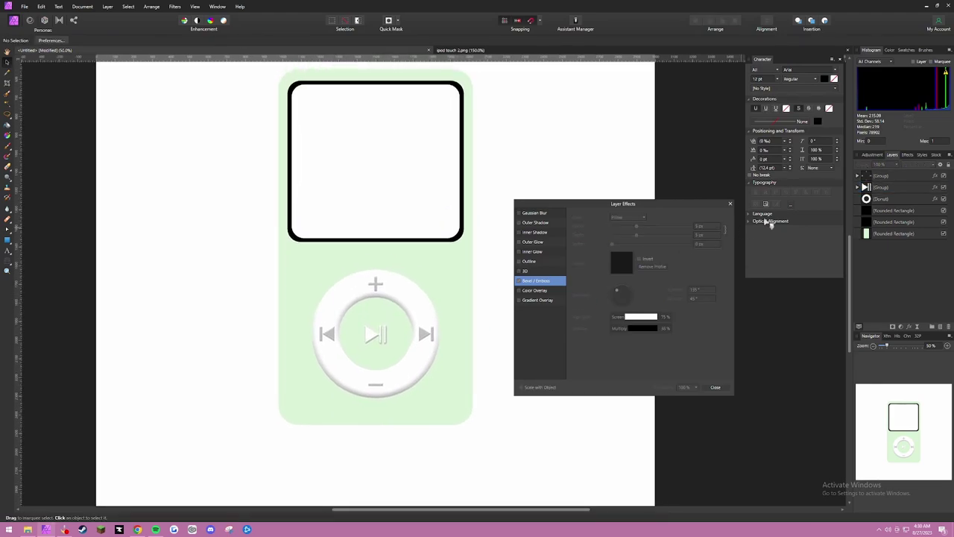
pyautogui.click(730, 204)
pyautogui.scroll(1, 550, 275)
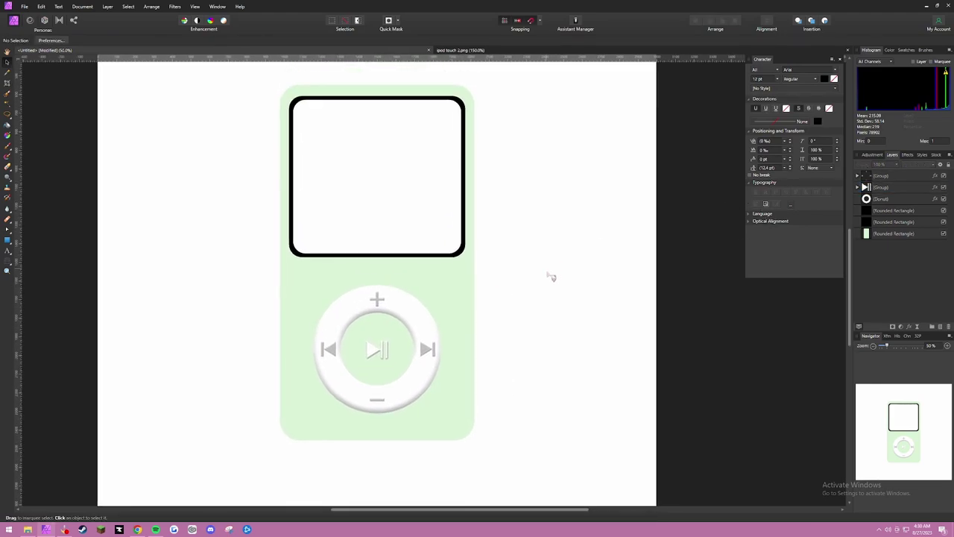
# Step: Duplicate the pale green player body and apply the Aluminium style to the copy
pyautogui.click(446, 335)
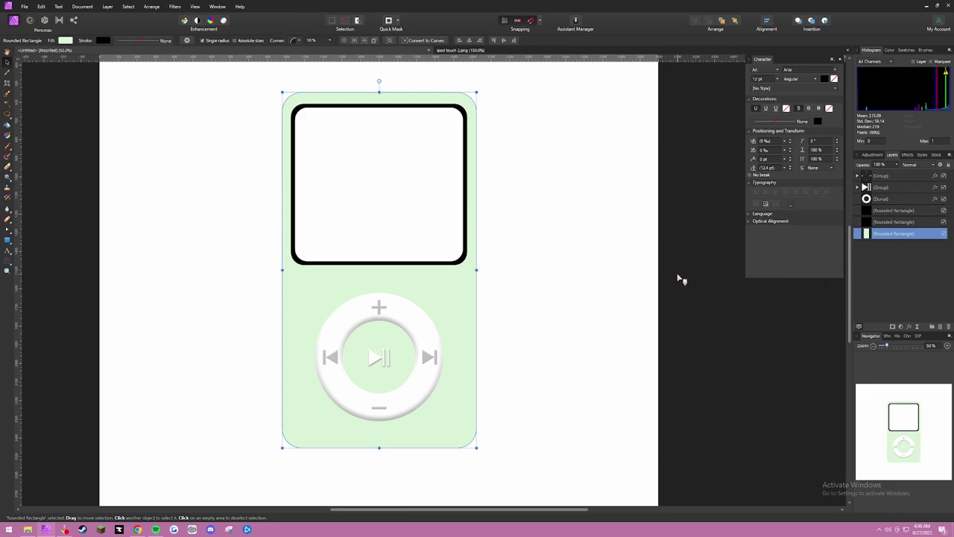
pyautogui.hotkey('ctrl', 'j')
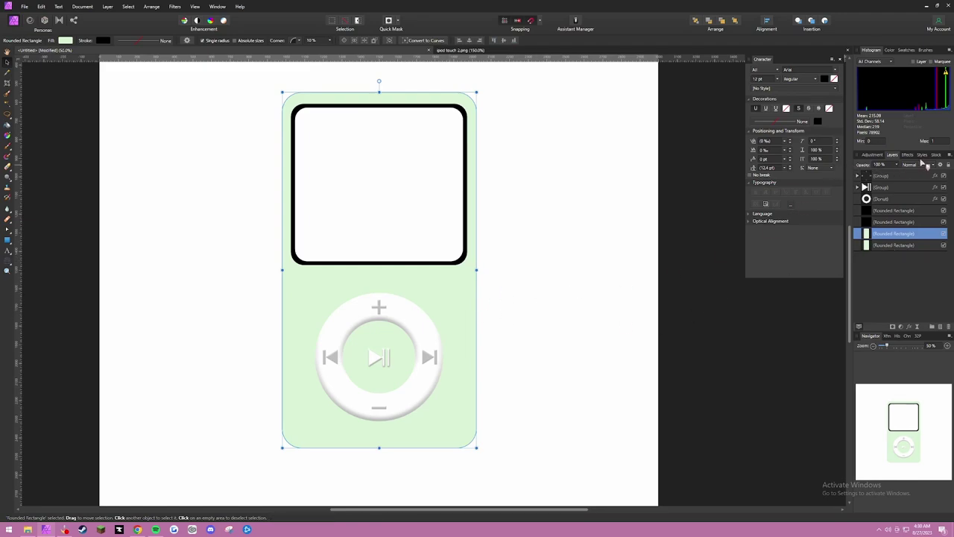
pyautogui.click(922, 155)
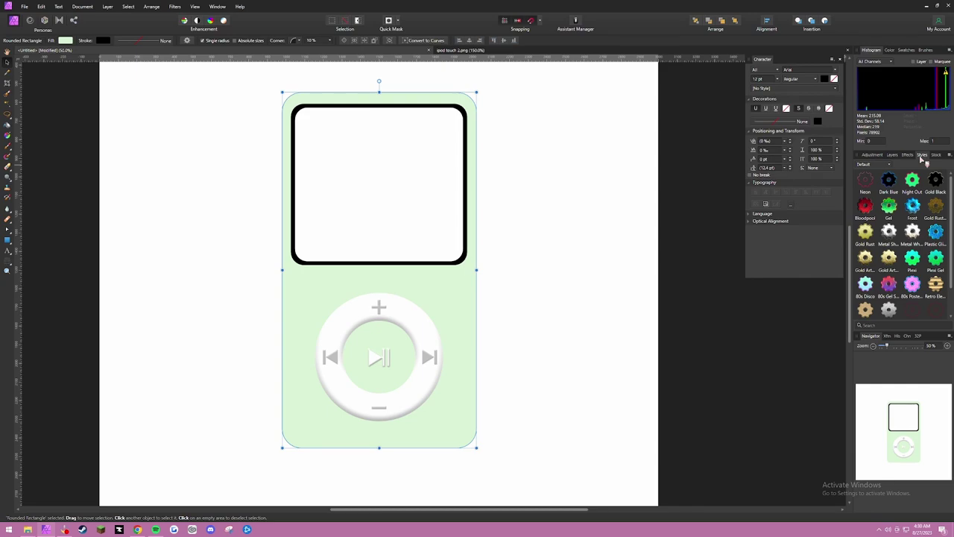
pyautogui.scroll(-2, 949, 216)
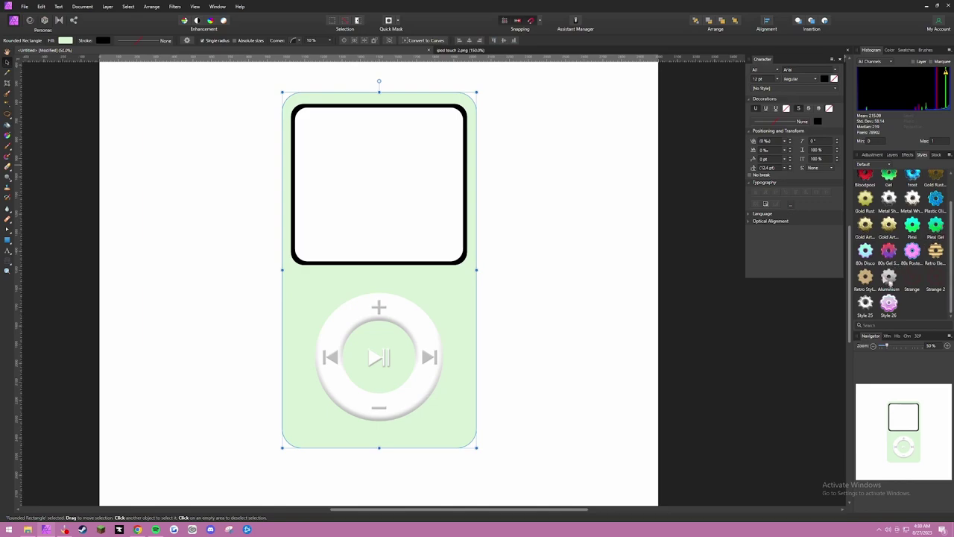
pyautogui.click(888, 277)
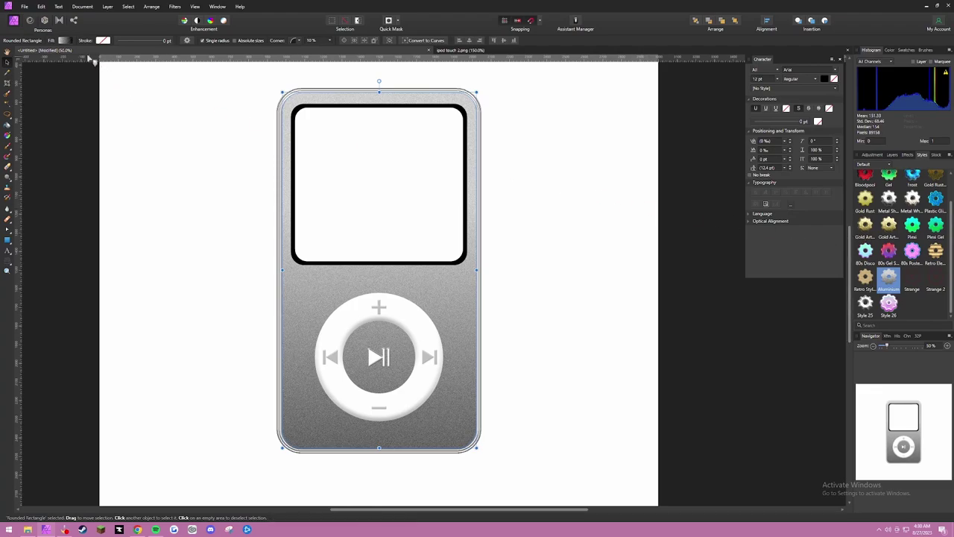
# Step: Inspect the colour and noise settings of both gradient stops in the aluminium copy's fill
pyautogui.click(65, 40)
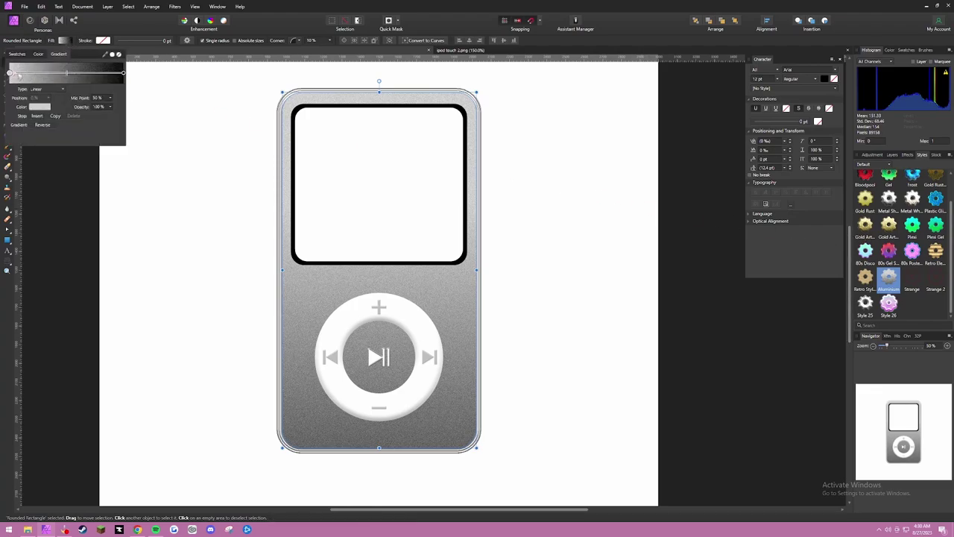
pyautogui.click(127, 77)
pyautogui.click(41, 107)
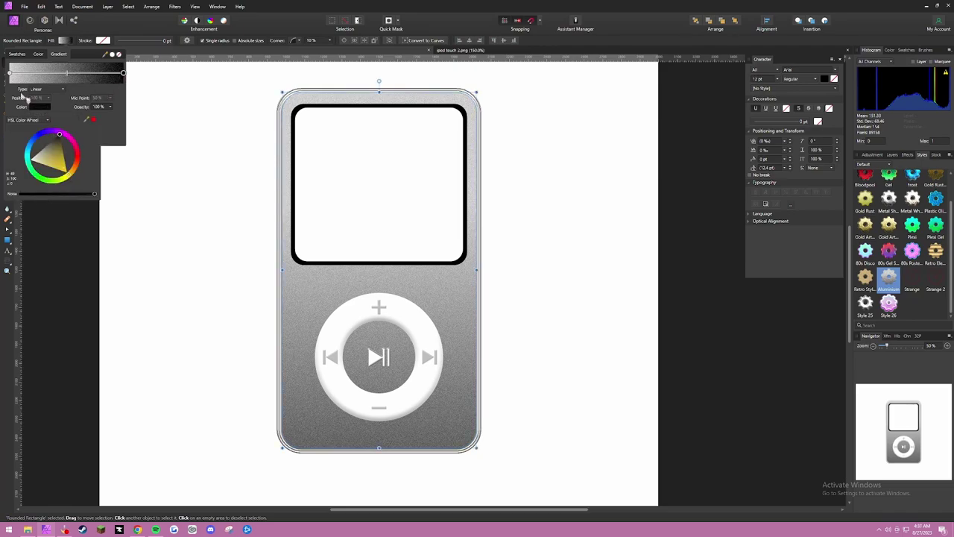
pyautogui.click(11, 74)
pyautogui.click(11, 74)
pyautogui.click(39, 107)
pyautogui.click(38, 108)
pyautogui.click(43, 110)
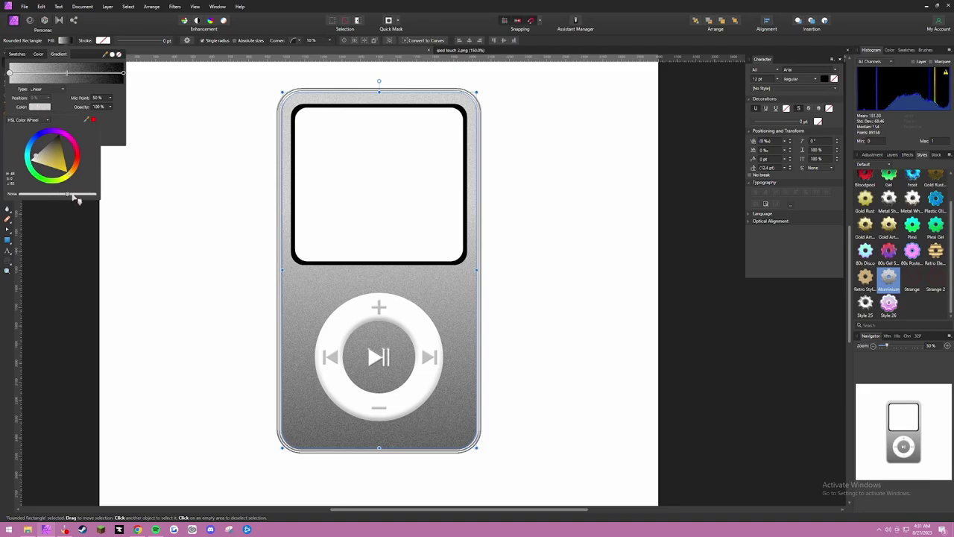
pyautogui.click(123, 74)
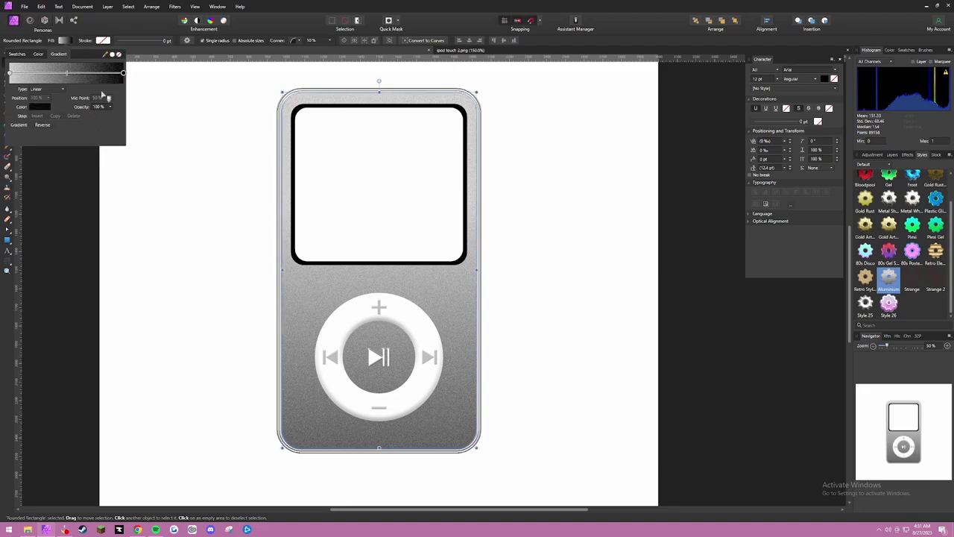
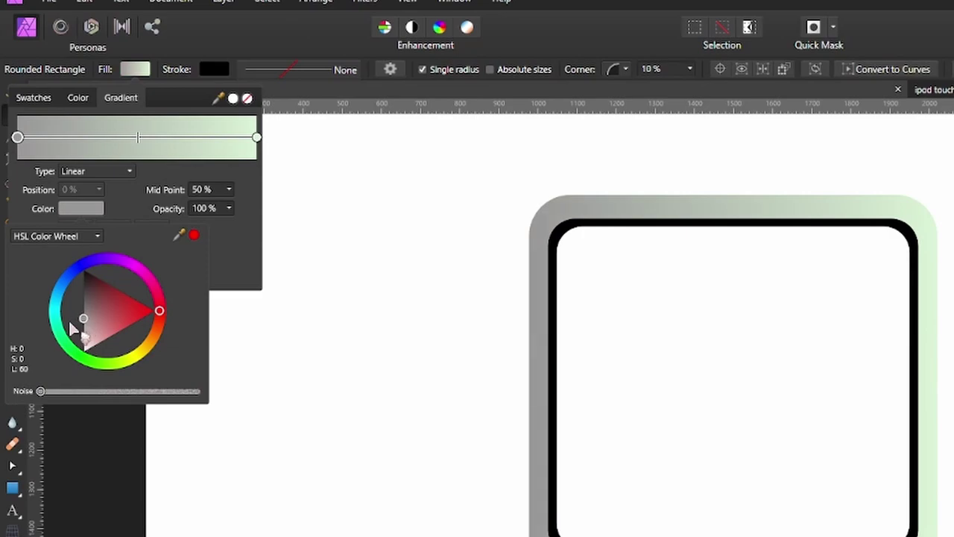
# Step: Set the end stop of the other body copy's linear gradient to black with maximum noise
pyautogui.click(219, 237)
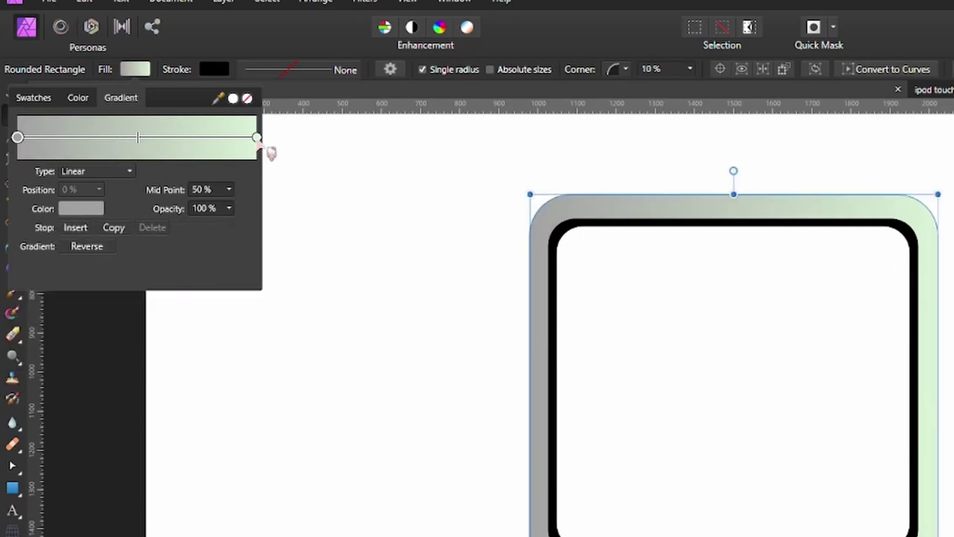
pyautogui.click(256, 137)
pyautogui.click(96, 209)
pyautogui.click(102, 302)
pyautogui.click(160, 305)
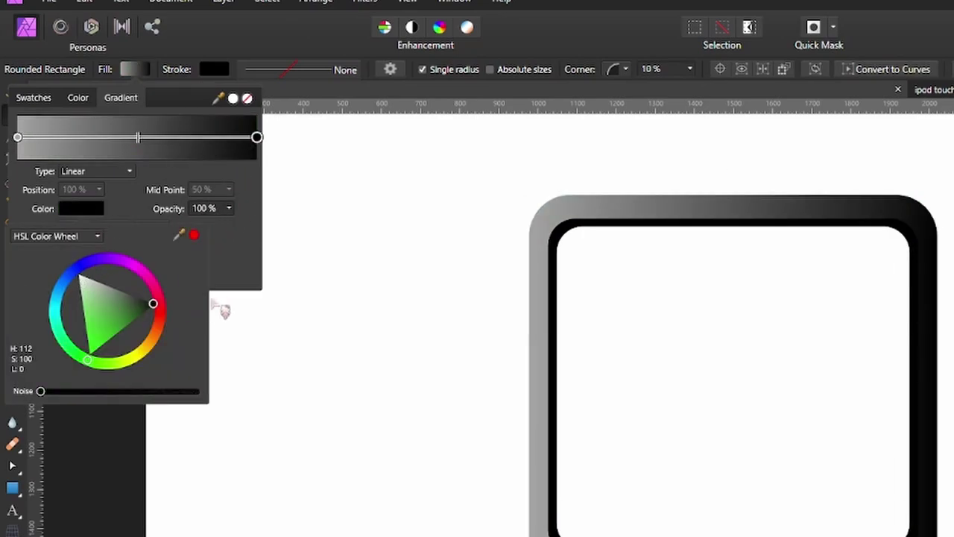
pyautogui.moveTo(40, 392); pyautogui.dragTo(243, 405)
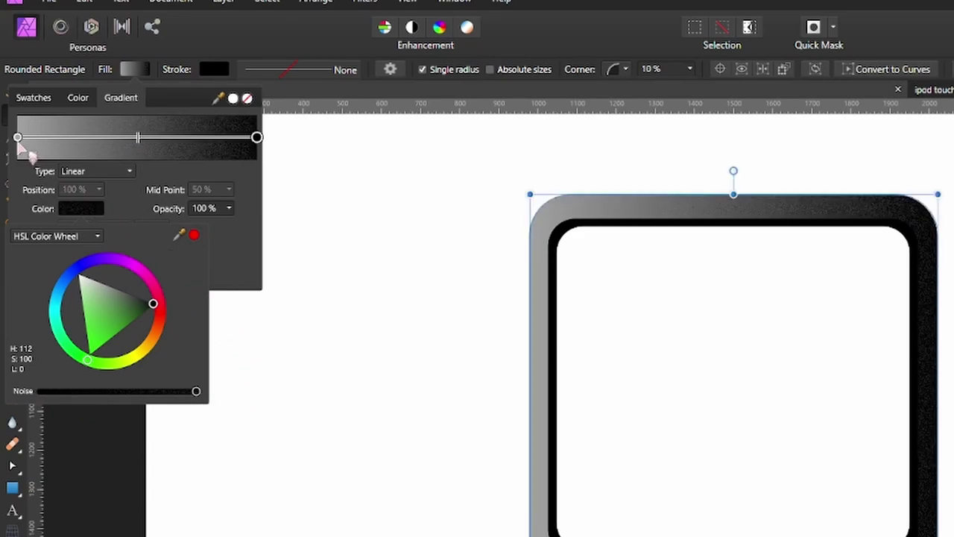
# Step: Lighten the gradient's grey start stop to a lightness of 68 and give it strong noise
pyautogui.click(18, 137)
pyautogui.click(81, 209)
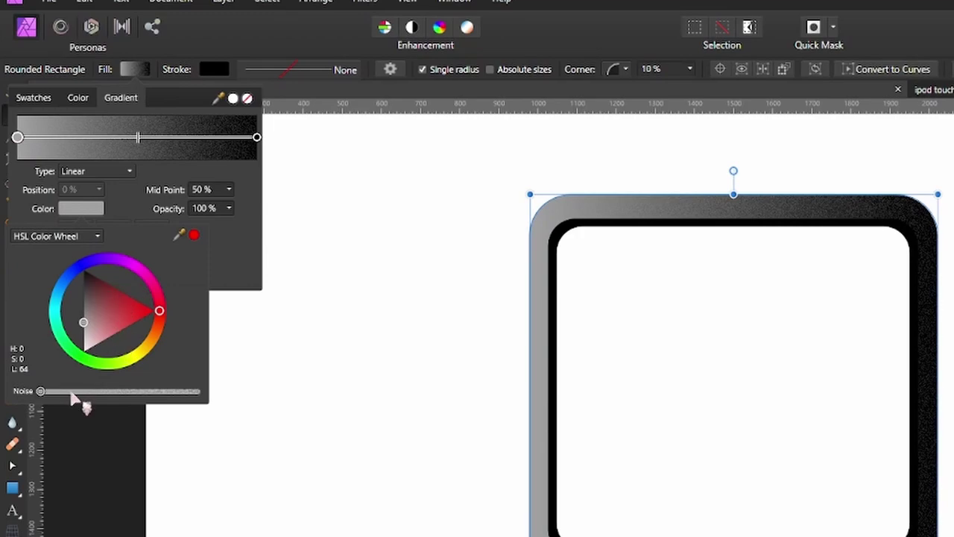
pyautogui.moveTo(75, 396); pyautogui.dragTo(164, 395)
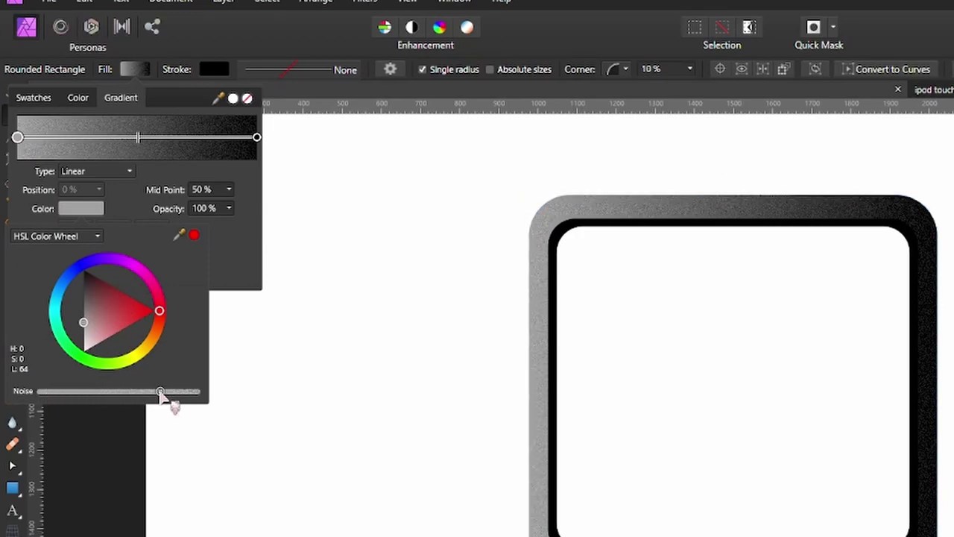
pyautogui.click(18, 139)
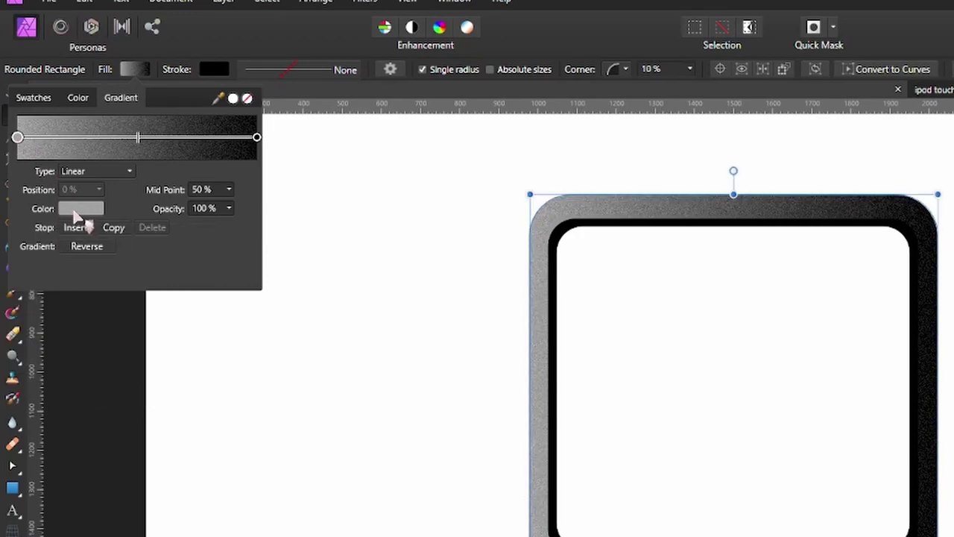
pyautogui.click(78, 209)
pyautogui.click(82, 332)
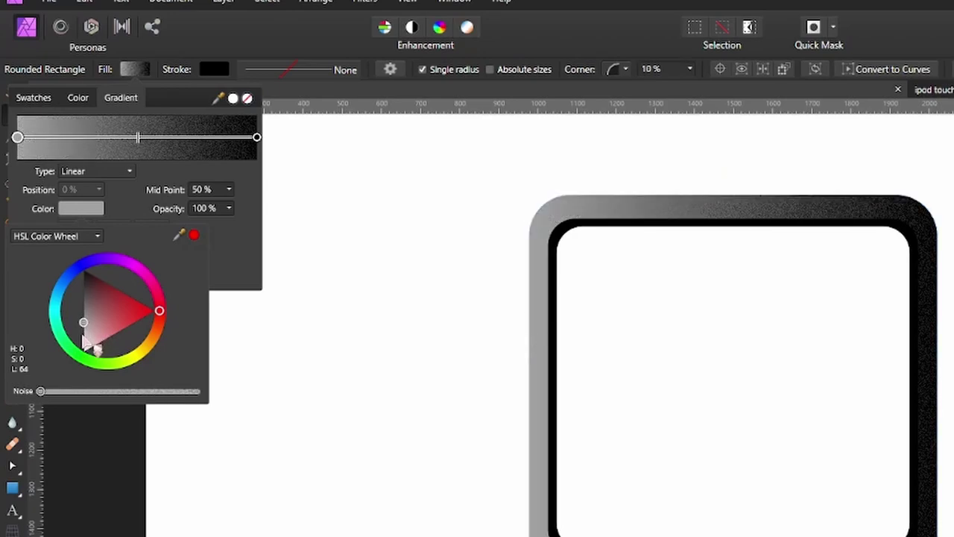
pyautogui.moveTo(86, 342); pyautogui.dragTo(80, 331)
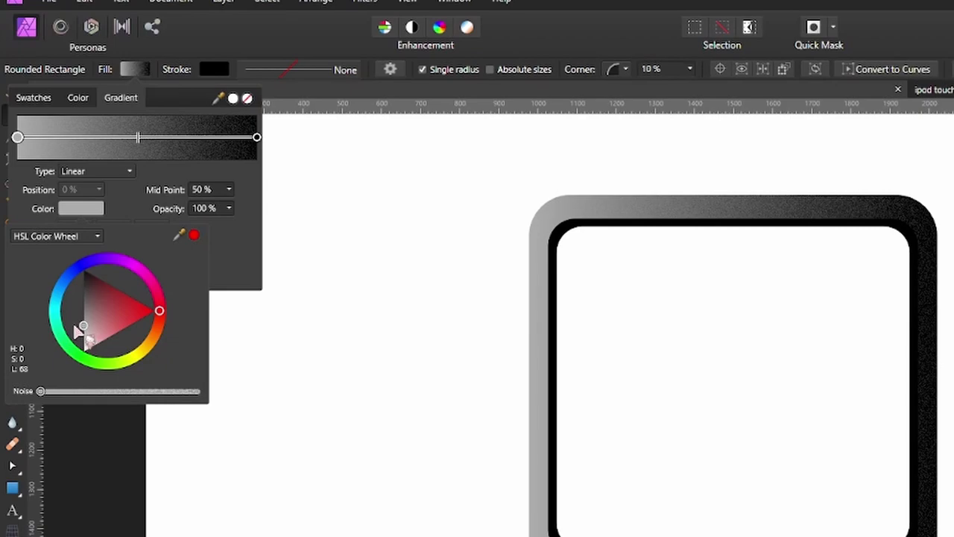
pyautogui.moveTo(40, 391); pyautogui.dragTo(170, 391)
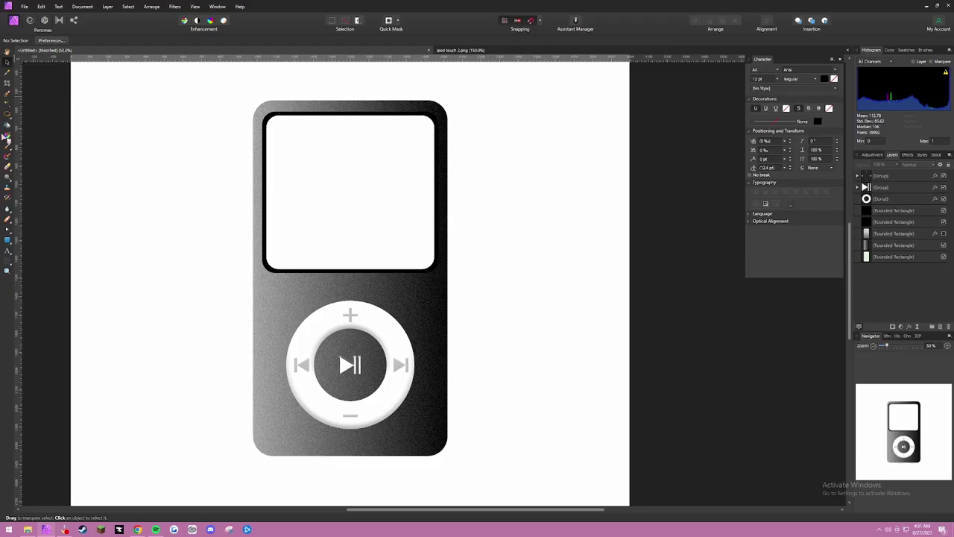
# Step: Redirect the noisy gradient vertically, grey at the body's top and black at its bottom, and shift its midpoint downward
pyautogui.click(7, 137)
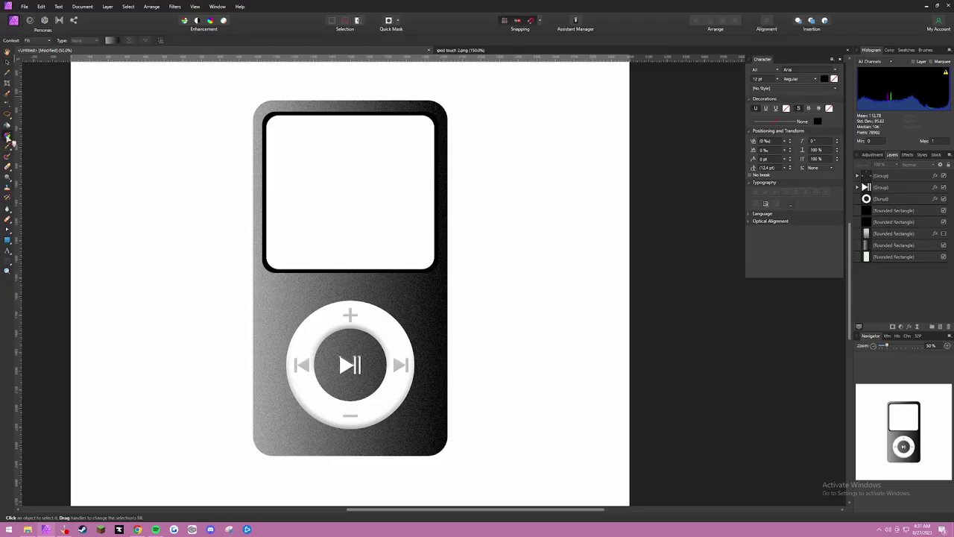
pyautogui.click(894, 247)
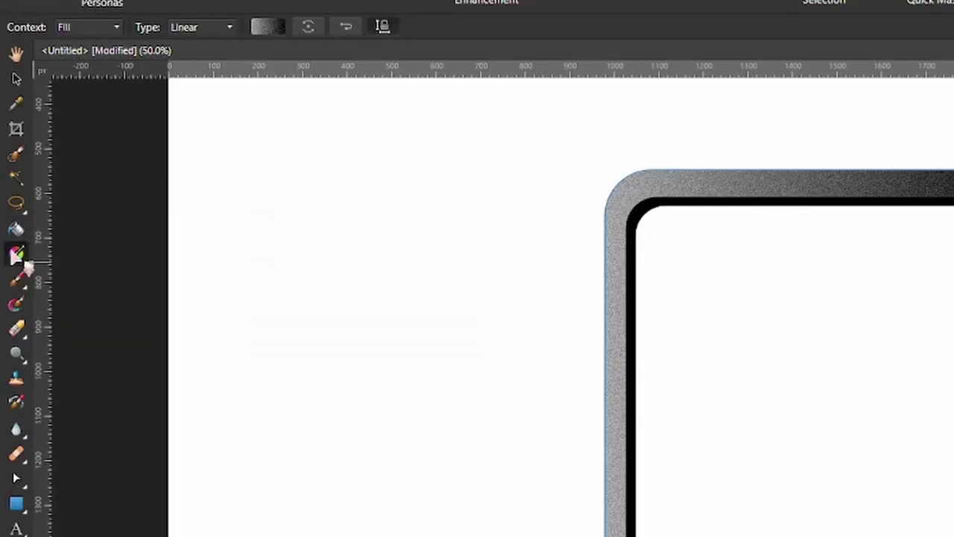
pyautogui.moveTo(448, 278); pyautogui.dragTo(350, 455)
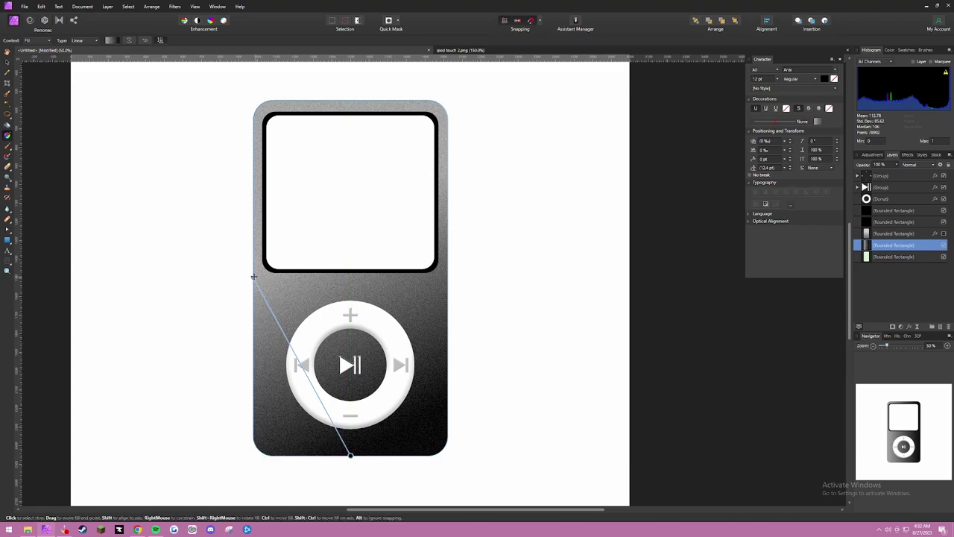
pyautogui.moveTo(252, 278); pyautogui.dragTo(352, 99)
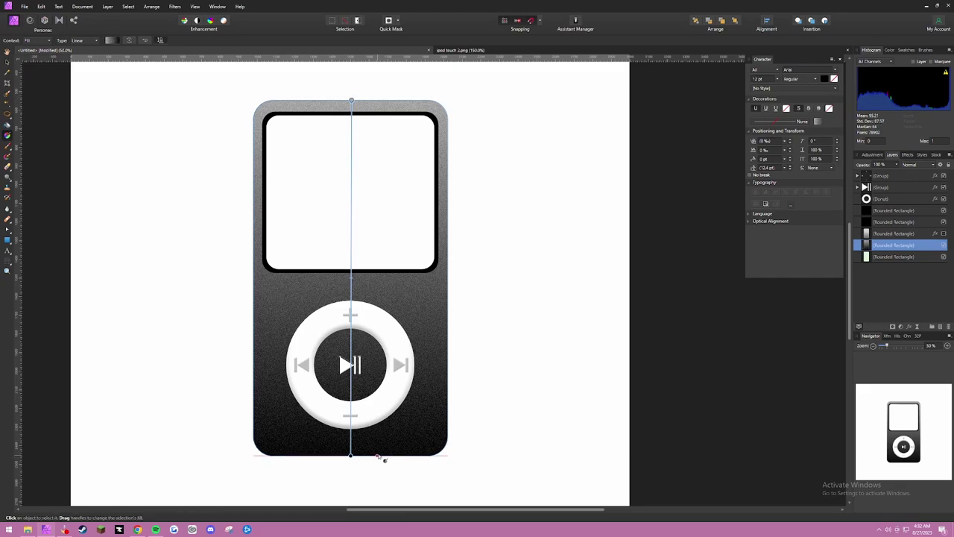
pyautogui.moveTo(351, 456); pyautogui.dragTo(355, 455)
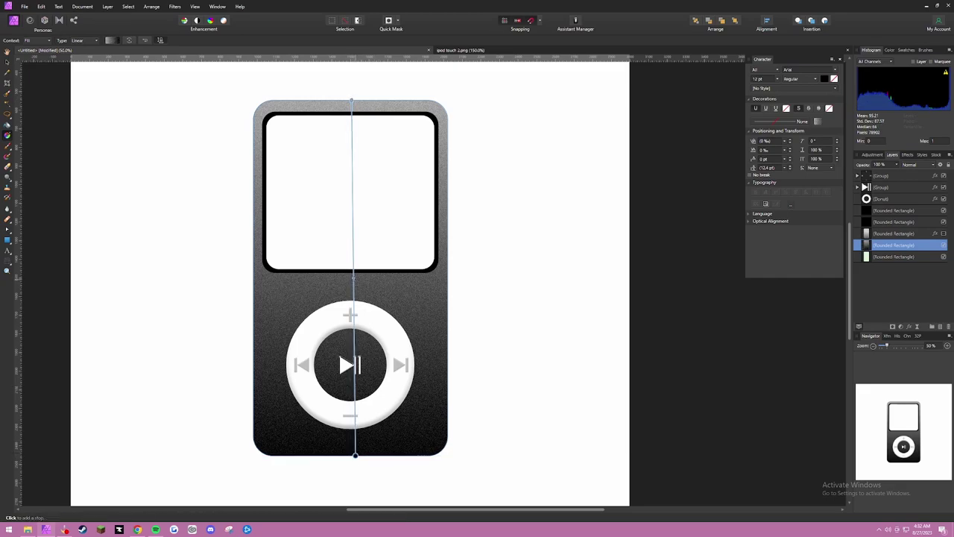
pyautogui.moveTo(353, 278); pyautogui.dragTo(351, 319)
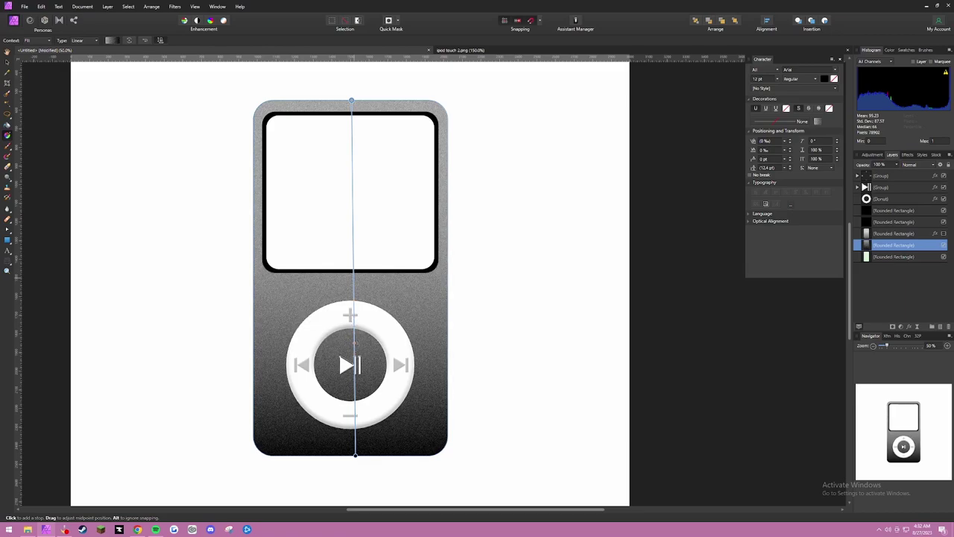
pyautogui.click(6, 52)
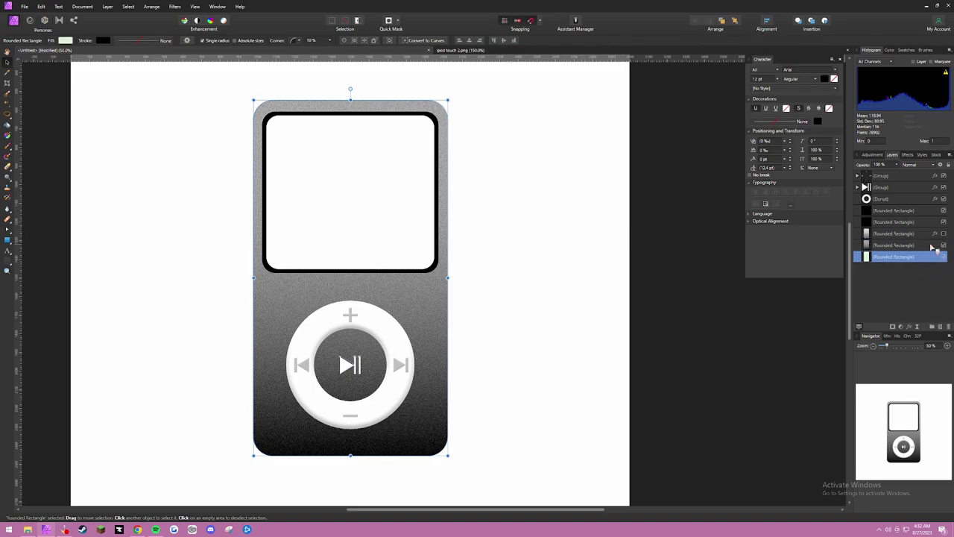
# Step: Hide the custom gradient copy of the body and show the aluminium copy
pyautogui.click(944, 245)
pyautogui.click(943, 244)
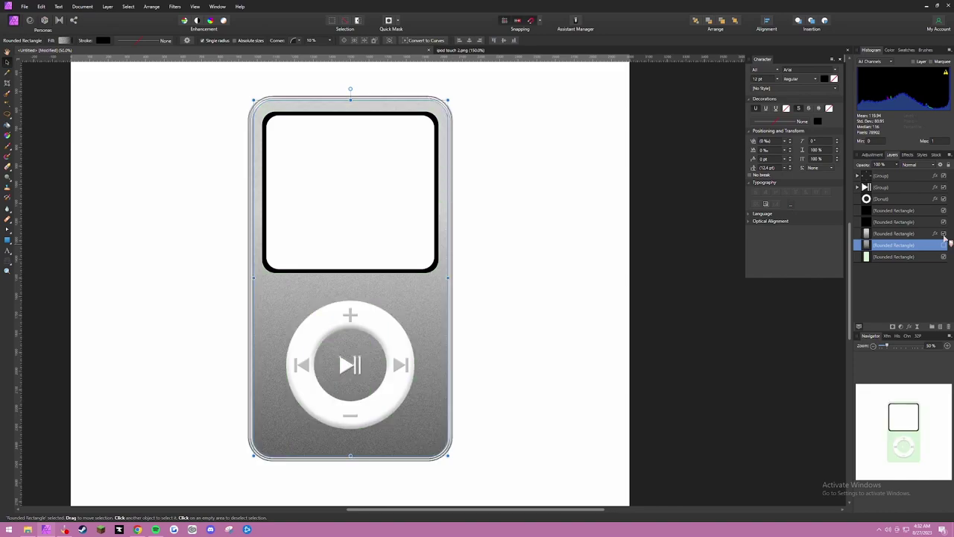
pyautogui.click(933, 235)
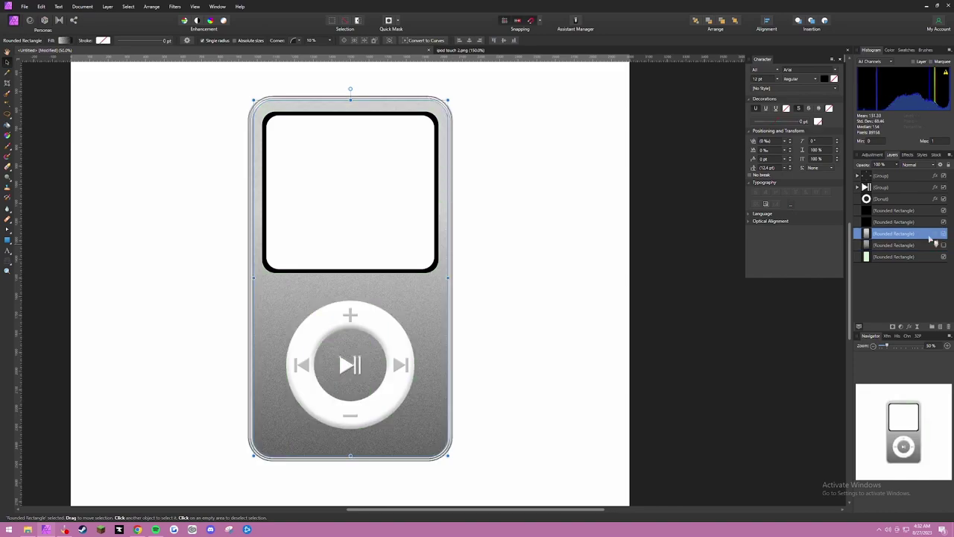
pyautogui.click(931, 246)
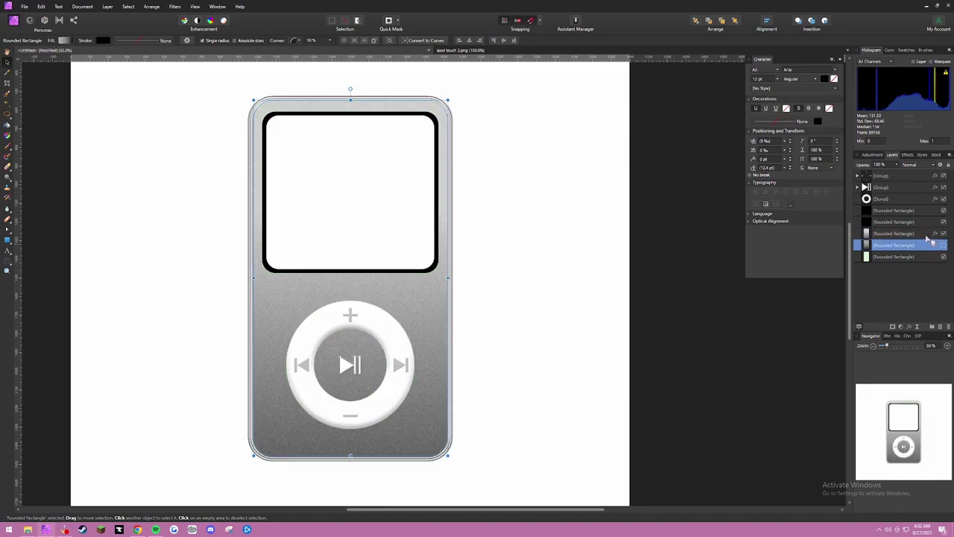
# Step: Turn off the Bevel / Emboss layer effect on the aluminium body copy
pyautogui.doubleClick(935, 234)
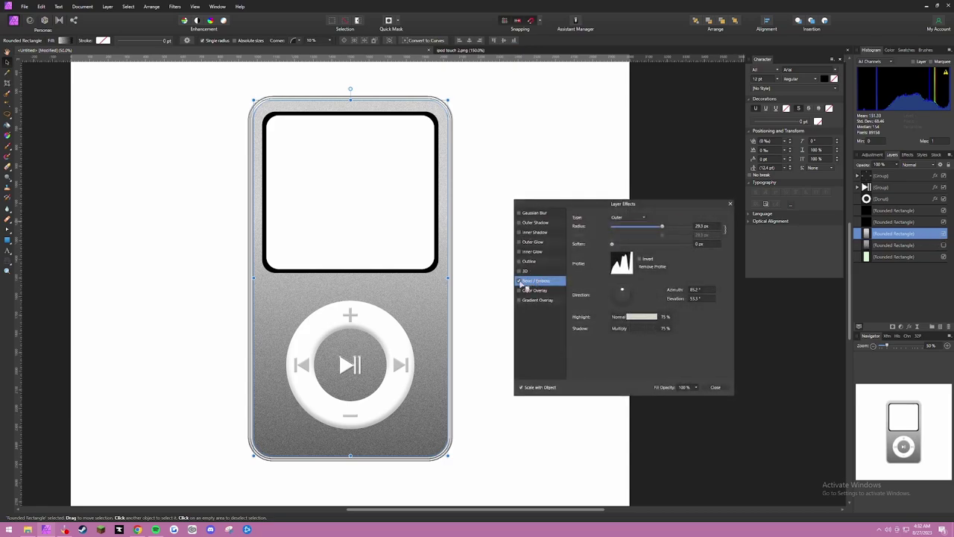
pyautogui.click(519, 282)
pyautogui.click(714, 387)
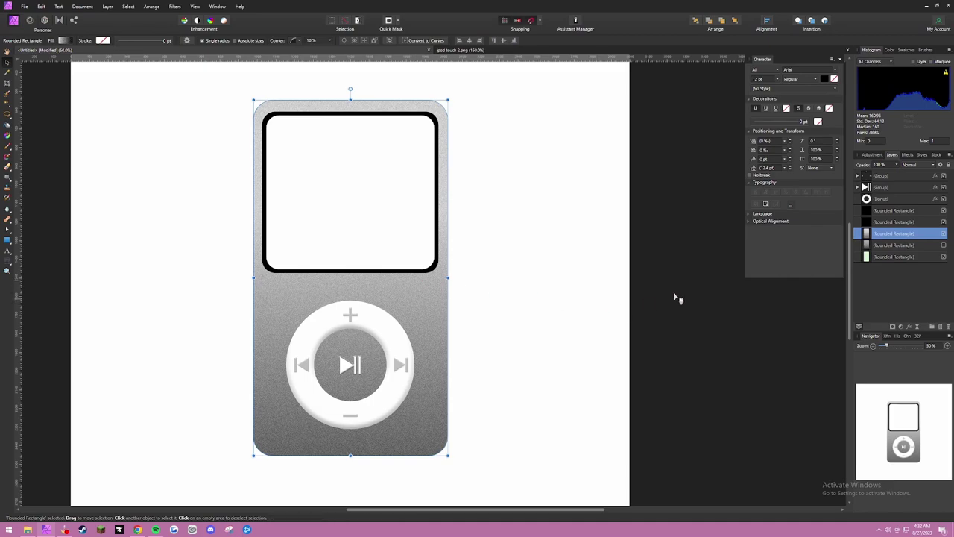
# Step: Set the aluminium copy's blend mode to Color Burn and its opacity to 50%
pyautogui.click(912, 164)
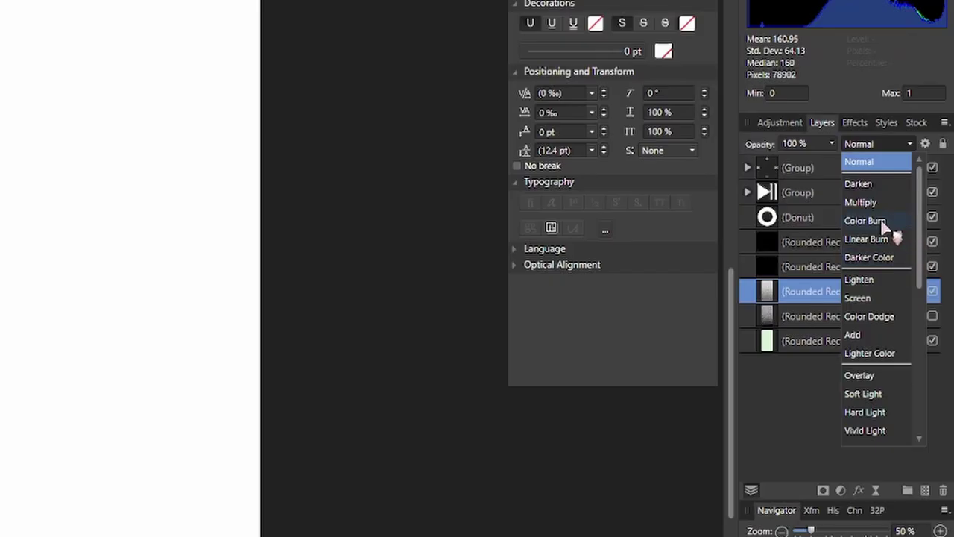
pyautogui.click(910, 200)
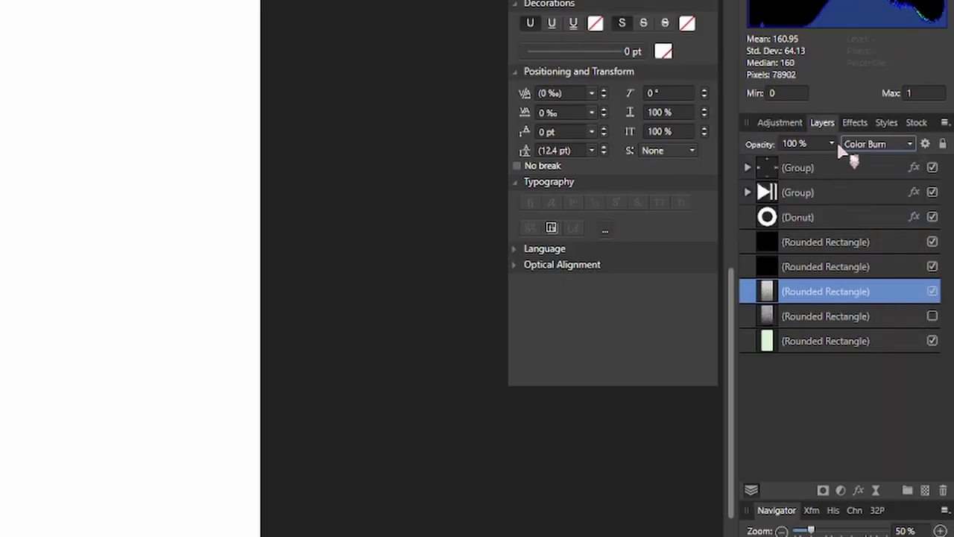
pyautogui.click(809, 145)
pyautogui.write('50')
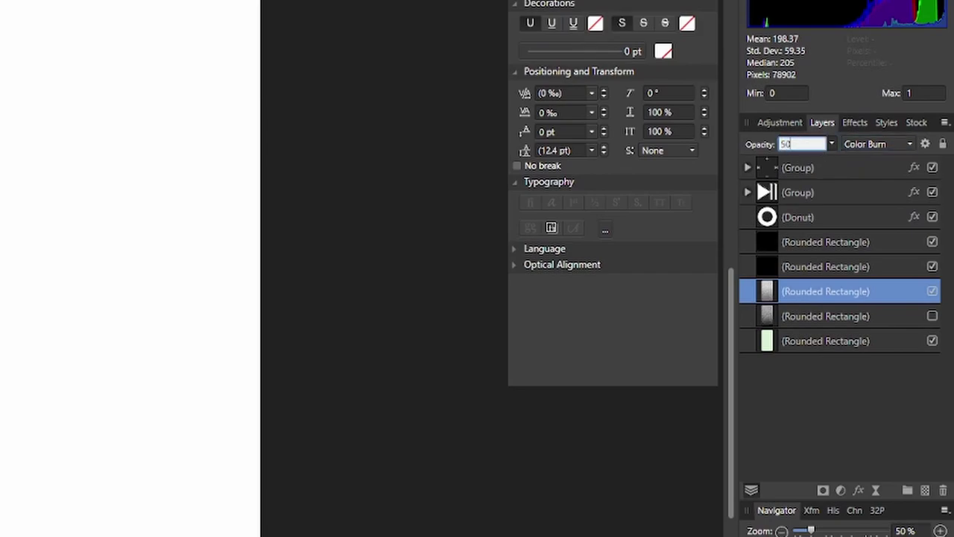
pyautogui.press('Return')
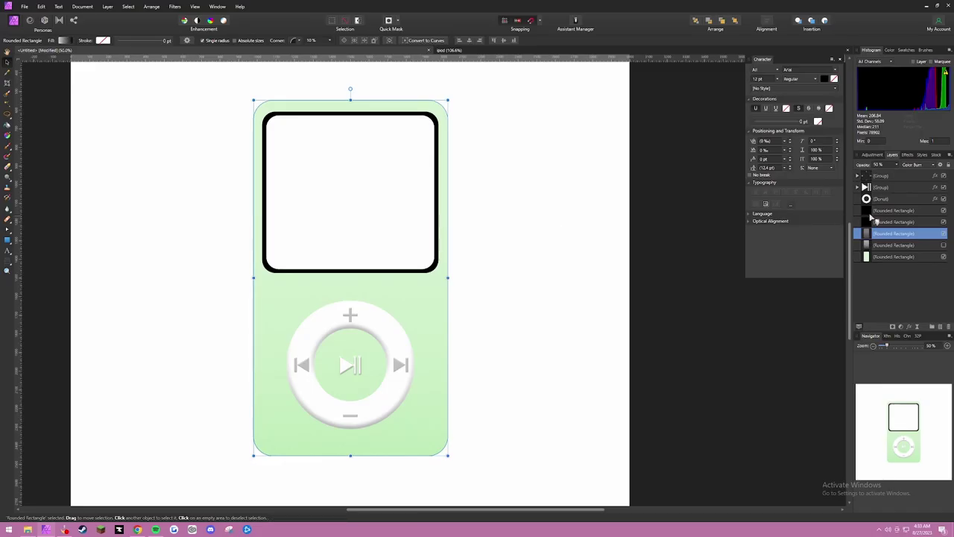
# Step: Show the custom gradient copy and set it to Color Burn blending at 50% opacity
pyautogui.click(883, 244)
pyautogui.click(942, 246)
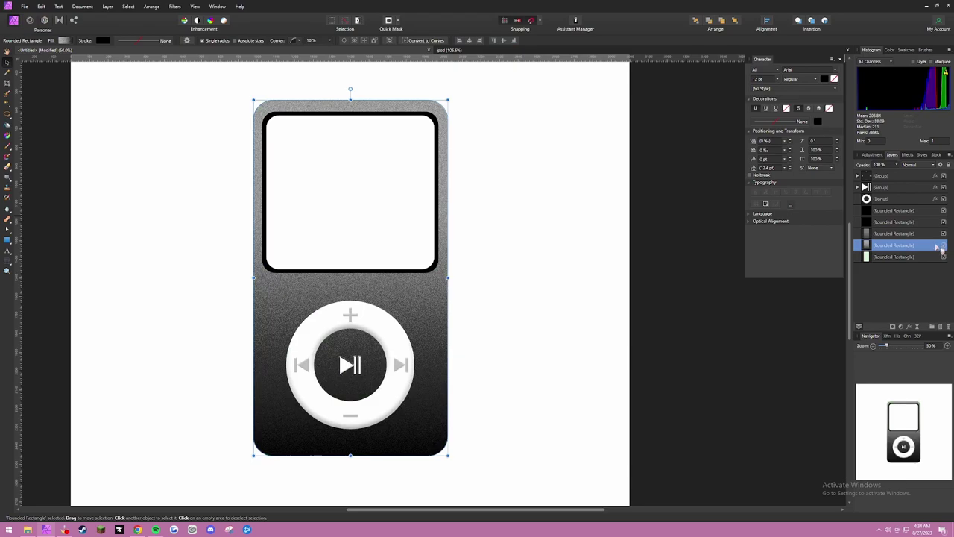
pyautogui.click(916, 164)
pyautogui.click(912, 200)
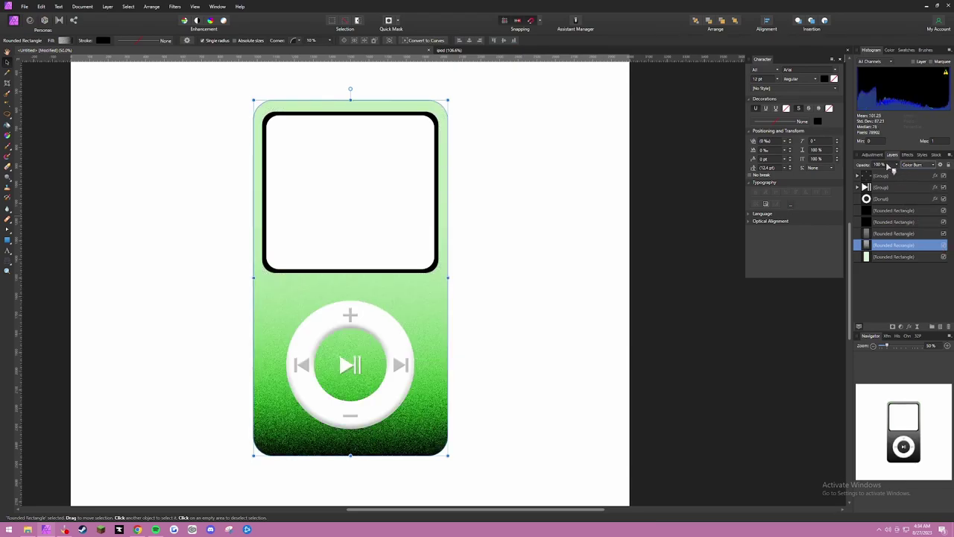
pyautogui.write('50')
pyautogui.press('Return')
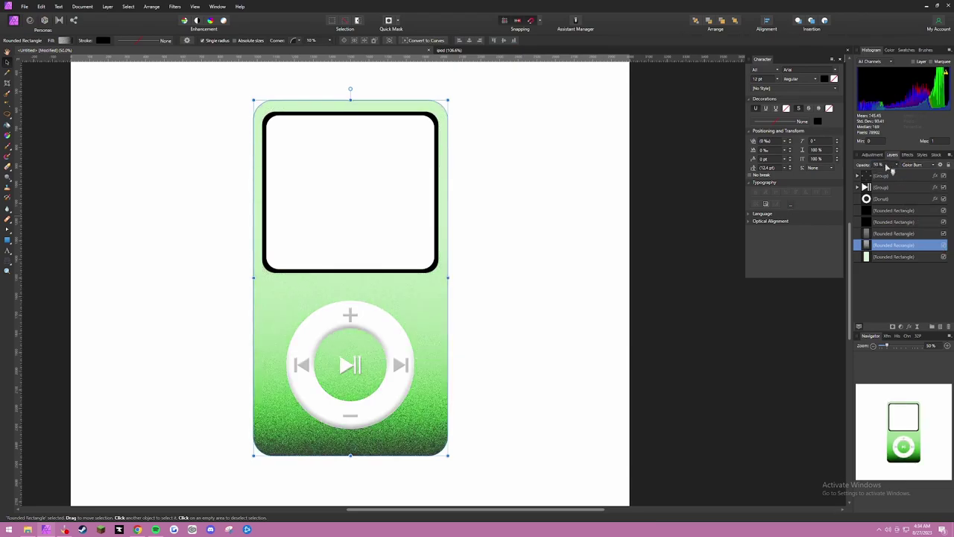
# Step: Show the aluminium overlay again and hide the custom gradient overlay to compare their shading on the green body
pyautogui.click(944, 234)
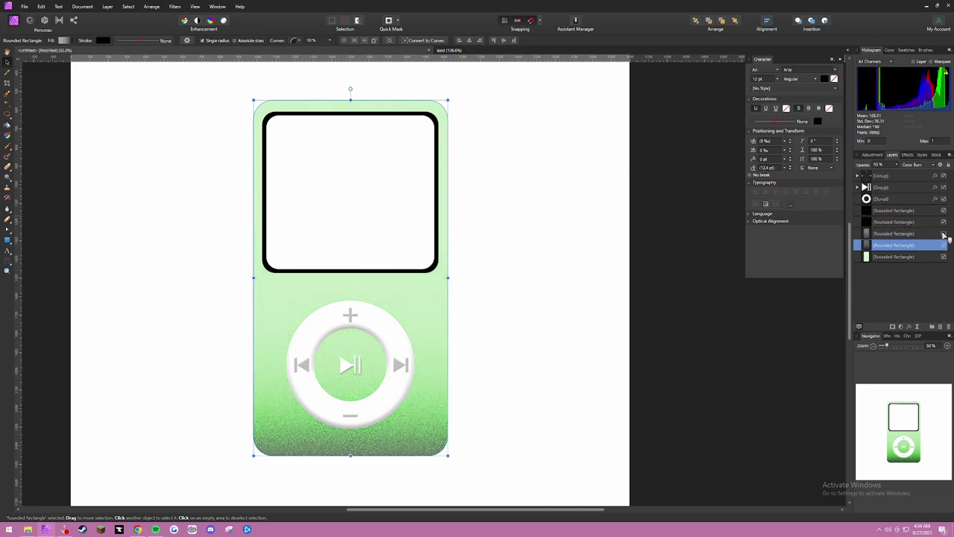
pyautogui.click(943, 233)
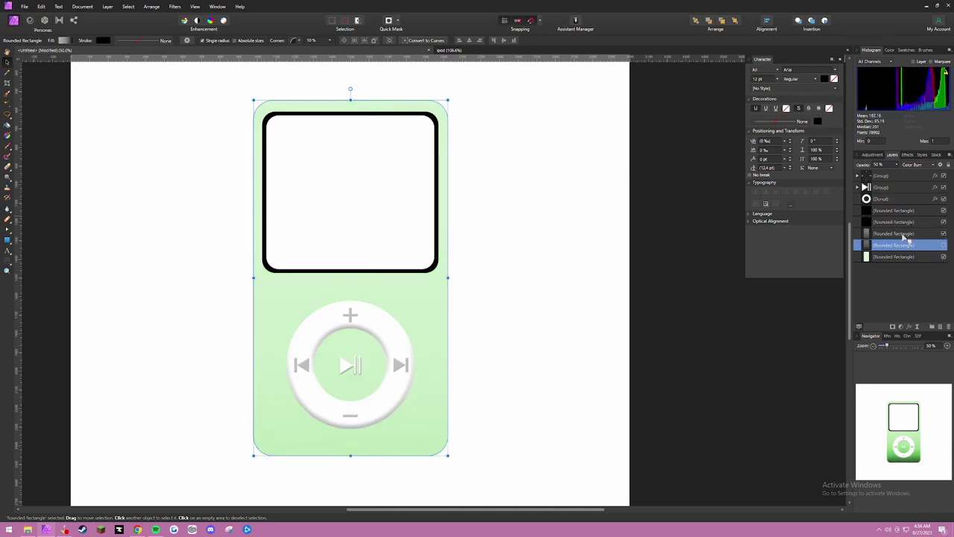
# Step: Shift a gradient stop in the fill of the visible Color Burn overlay on the body
pyautogui.click(908, 233)
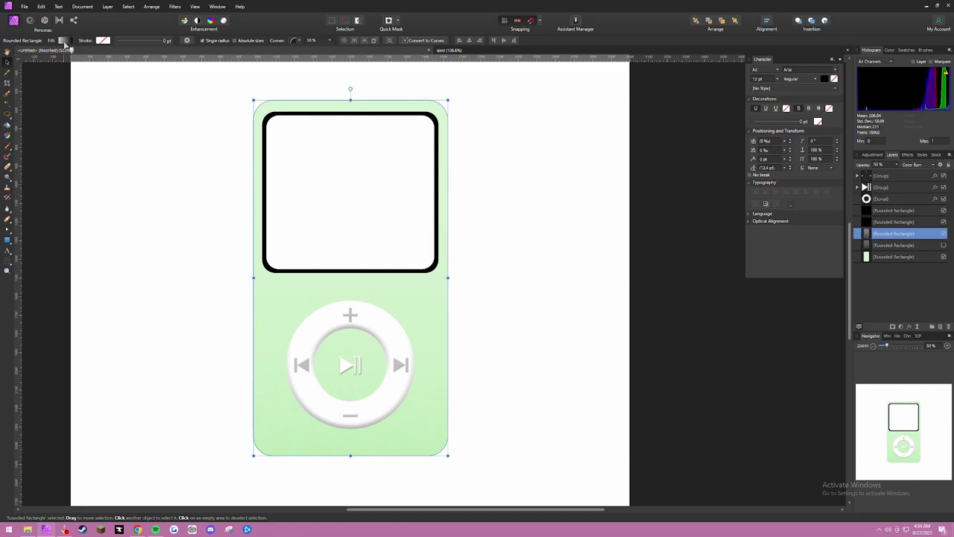
pyautogui.click(64, 40)
pyautogui.moveTo(74, 78)
pyautogui.mouseDown()
pyautogui.moveTo(94, 75)
pyautogui.moveTo(42, 78)
pyautogui.moveTo(59, 75)
pyautogui.mouseUp()
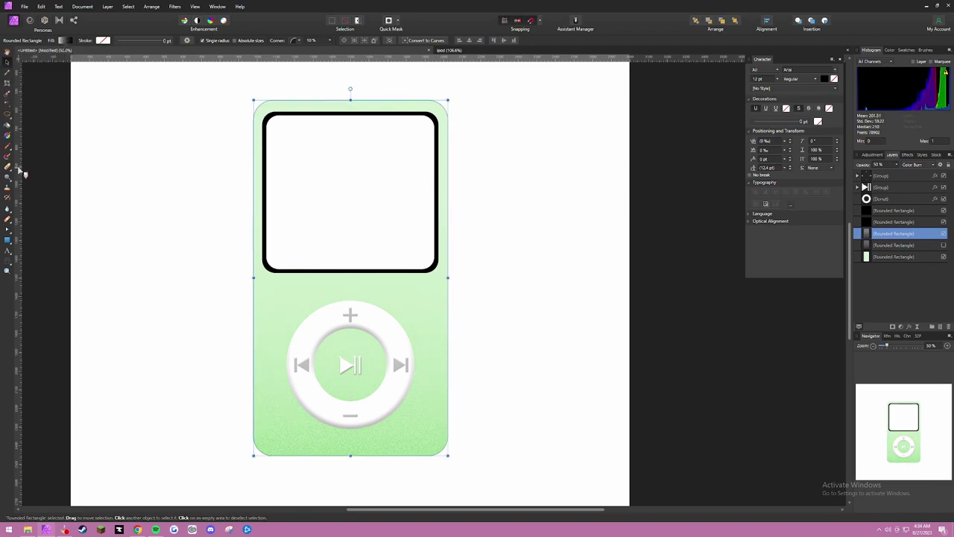
# Step: Redirect the overlay's linear gradient diagonally, placing one end beyond the body's lower right, using the Gradient tool
pyautogui.click(9, 136)
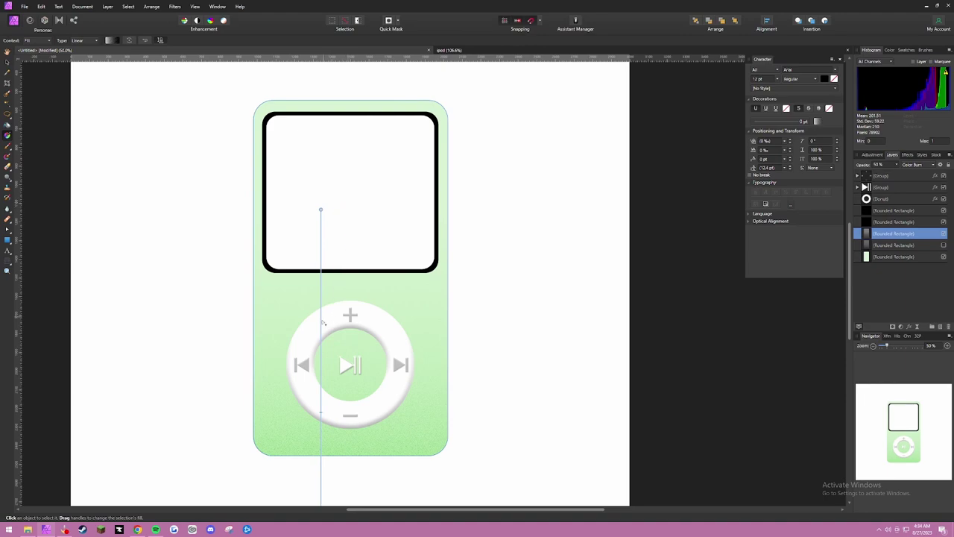
pyautogui.moveTo(323, 209); pyautogui.dragTo(324, 211)
pyautogui.moveTo(625, 407); pyautogui.dragTo(521, 505)
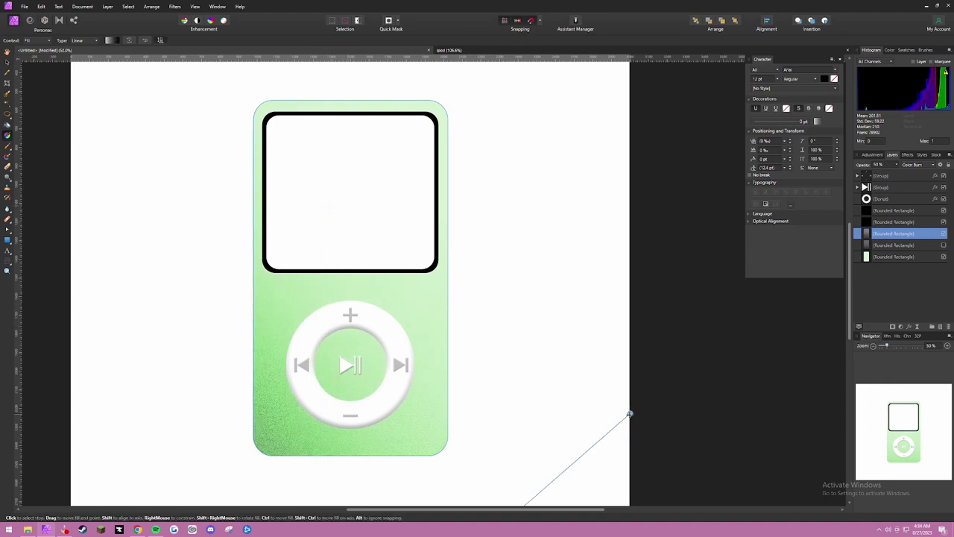
pyautogui.press('space')
pyautogui.moveTo(512, 383); pyautogui.dragTo(522, 295)
pyautogui.scroll(-2, 490, 321)
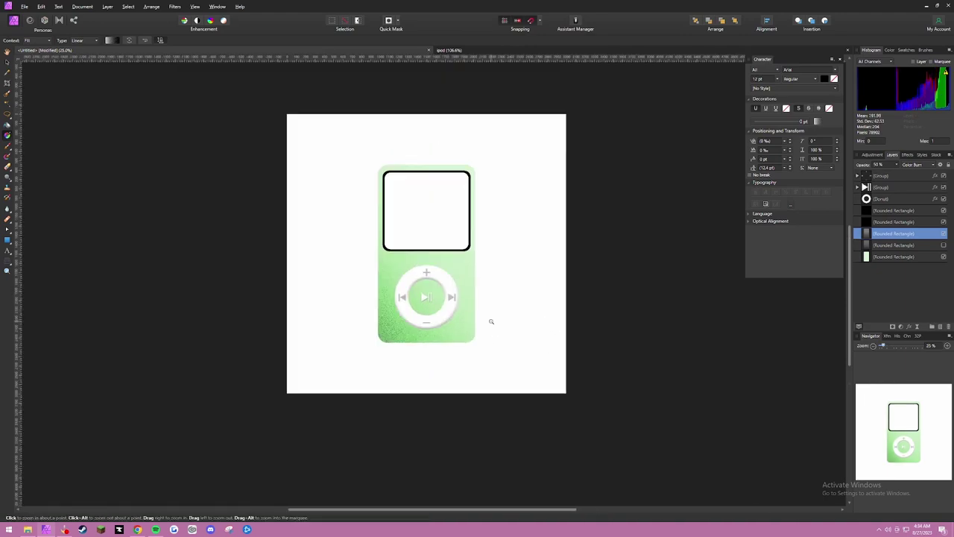
# Step: Reposition both gradient ends so the overlay's shading runs diagonally from beyond the canvas's lower left to its upper right corner
pyautogui.moveTo(410, 457); pyautogui.dragTo(383, 382)
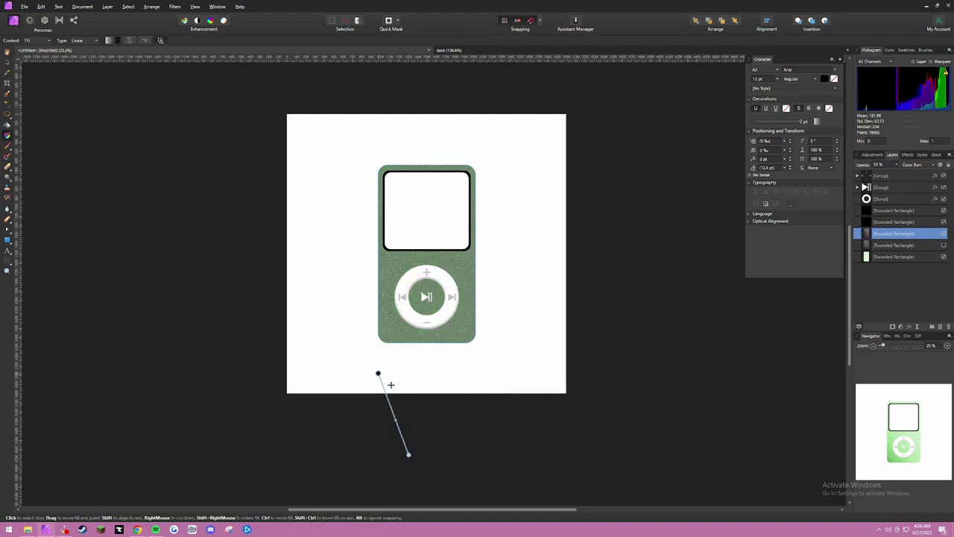
pyautogui.hotkey('ctrl', 'z')
pyautogui.moveTo(412, 455); pyautogui.dragTo(170, 288)
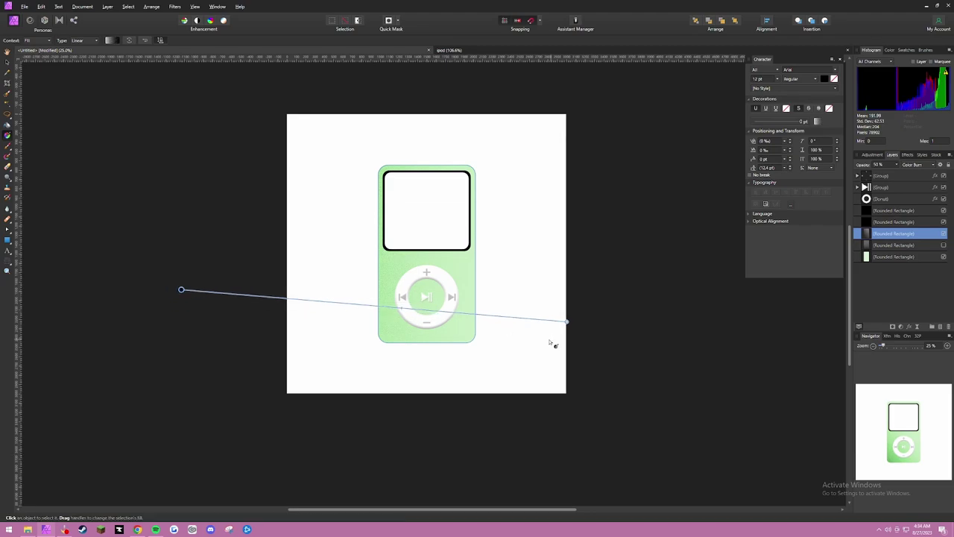
pyautogui.moveTo(567, 322); pyautogui.dragTo(576, 293)
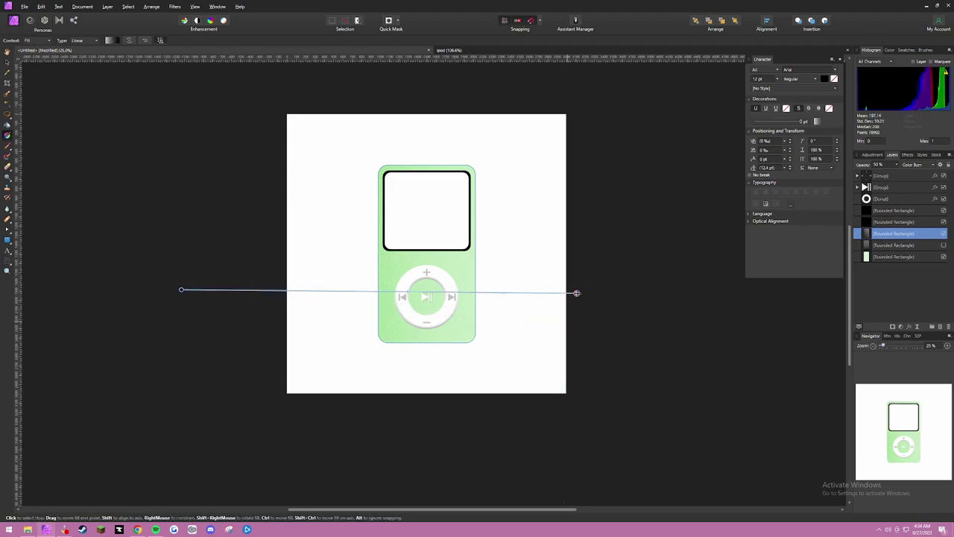
pyautogui.moveTo(181, 289); pyautogui.dragTo(208, 308)
pyautogui.moveTo(577, 294); pyautogui.dragTo(572, 114)
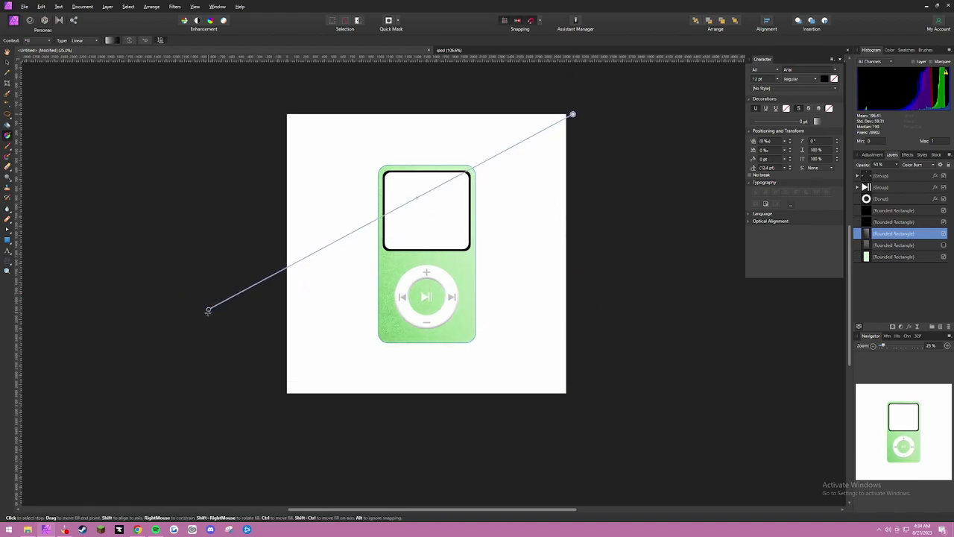
pyautogui.moveTo(209, 308); pyautogui.dragTo(154, 479)
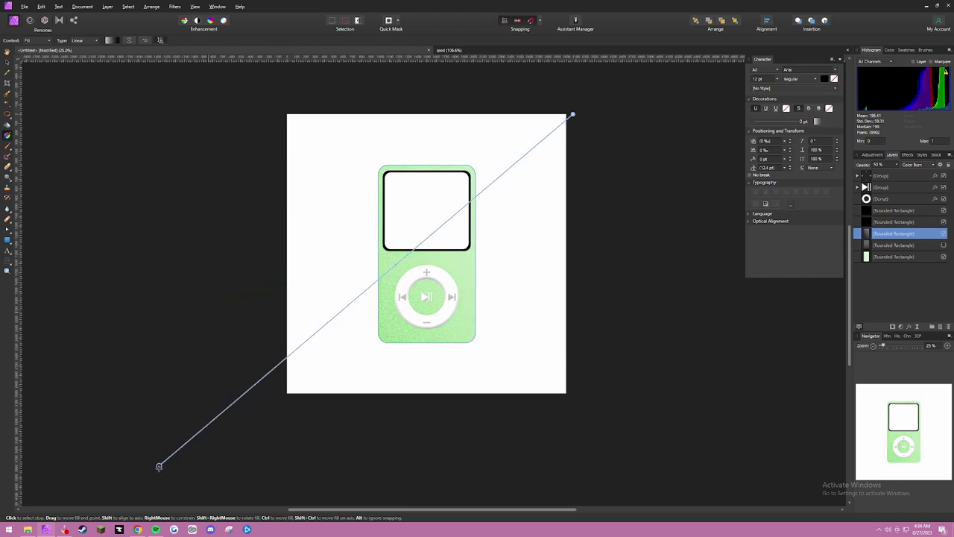
pyautogui.click(7, 63)
# Step: Add an Inner Shadow layer effect with a 100 px radius to the pale green body rectangle
pyautogui.scroll(2, 443, 281)
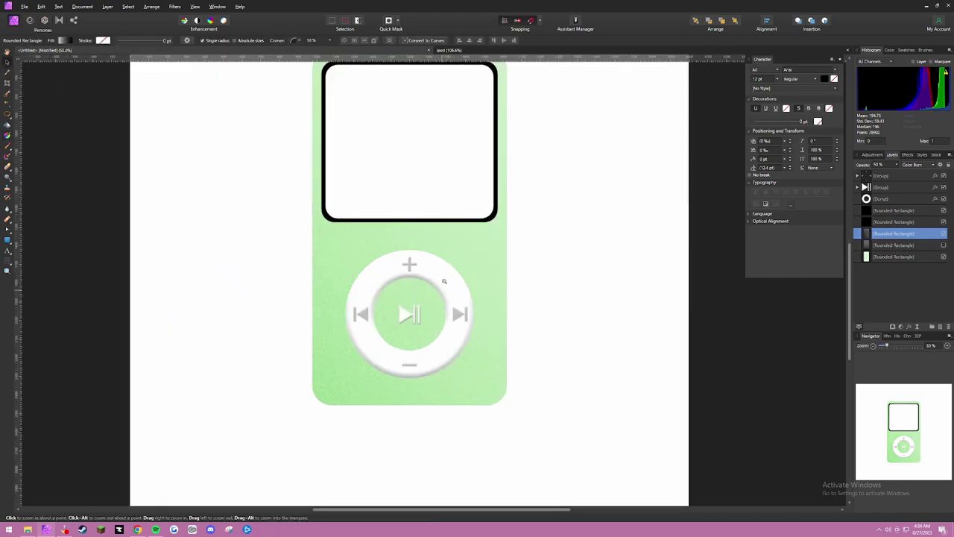
pyautogui.moveTo(468, 255); pyautogui.dragTo(460, 298)
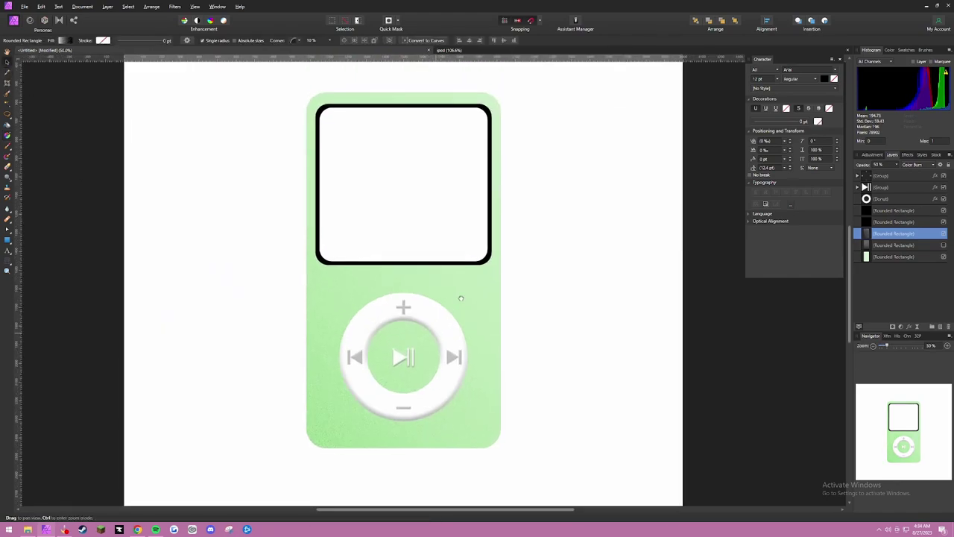
pyautogui.click(886, 257)
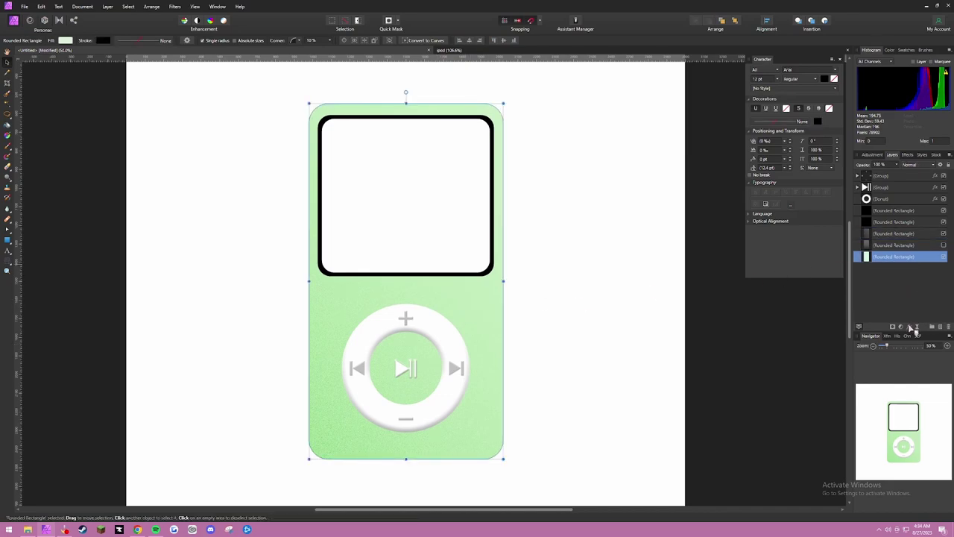
pyautogui.click(909, 327)
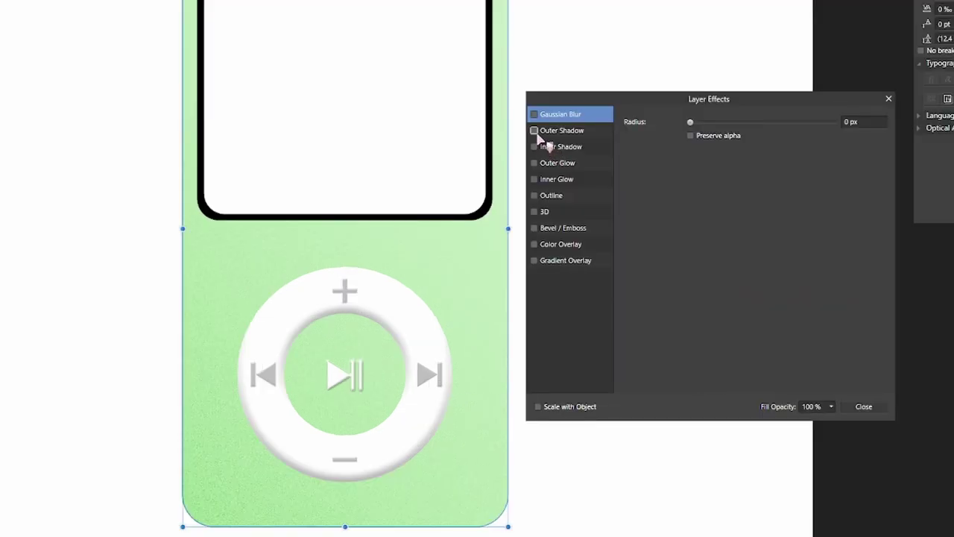
pyautogui.click(518, 232)
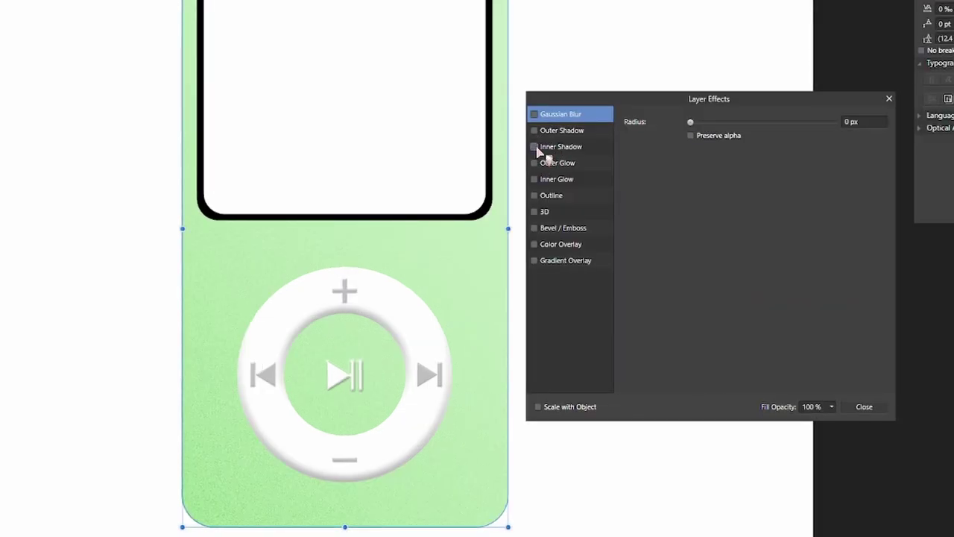
pyautogui.click(585, 150)
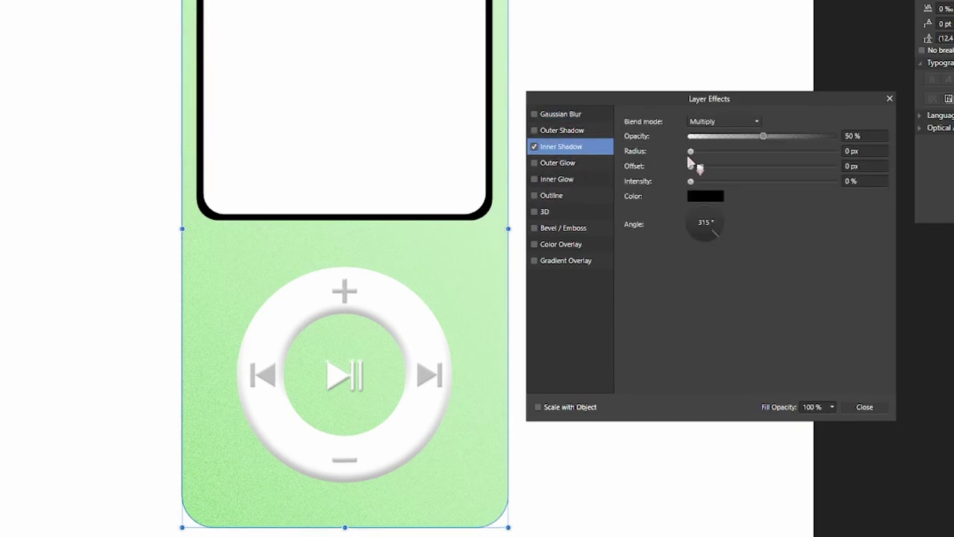
pyautogui.moveTo(691, 154); pyautogui.dragTo(926, 170)
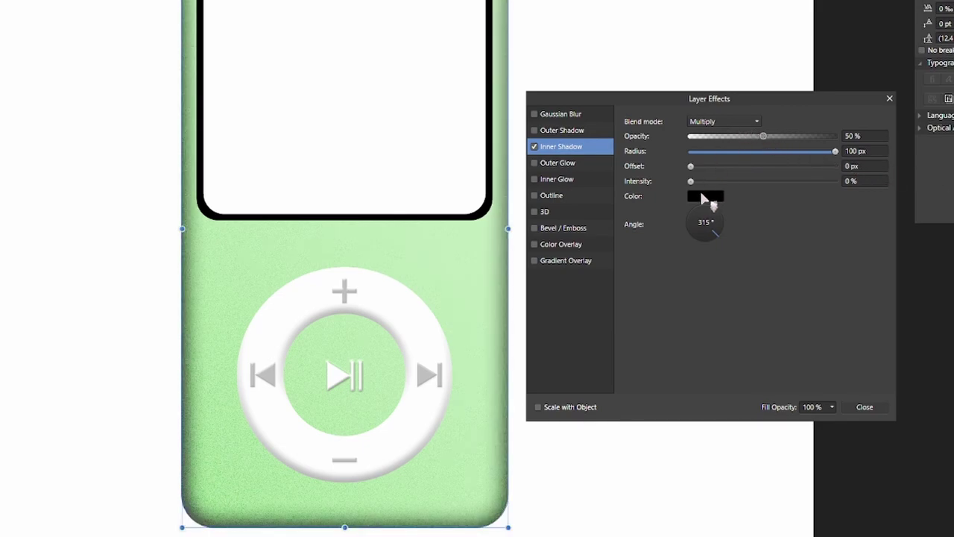
# Step: Sample the body's green for the inner shadow colour and darken it to a muted grey-green
pyautogui.click(704, 197)
pyautogui.moveTo(763, 217); pyautogui.dragTo(371, 322)
pyautogui.click(777, 217)
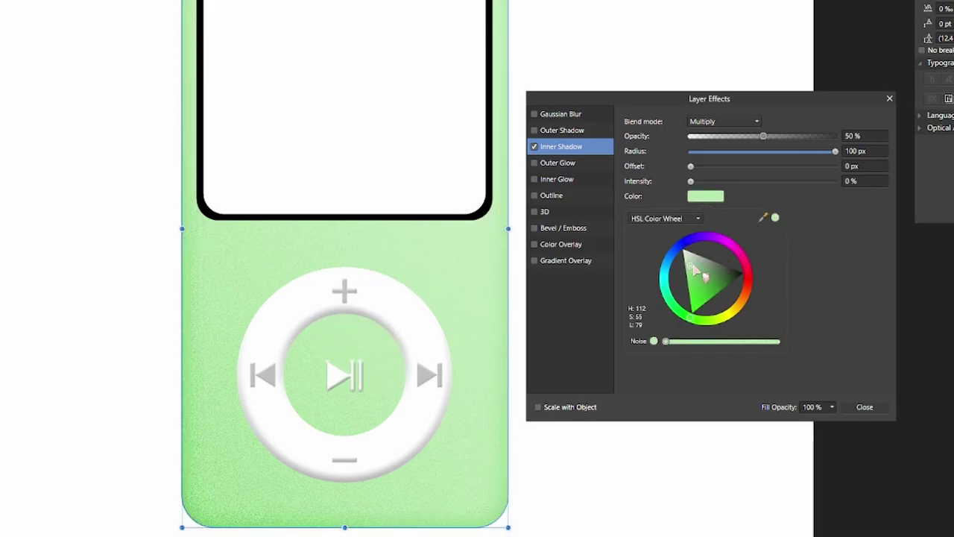
pyautogui.moveTo(705, 277); pyautogui.dragTo(720, 278)
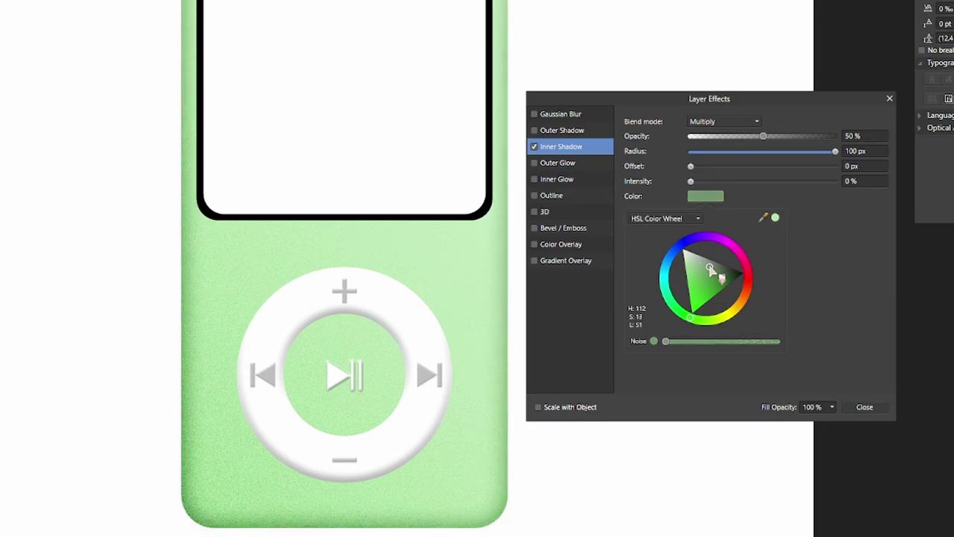
pyautogui.click(828, 272)
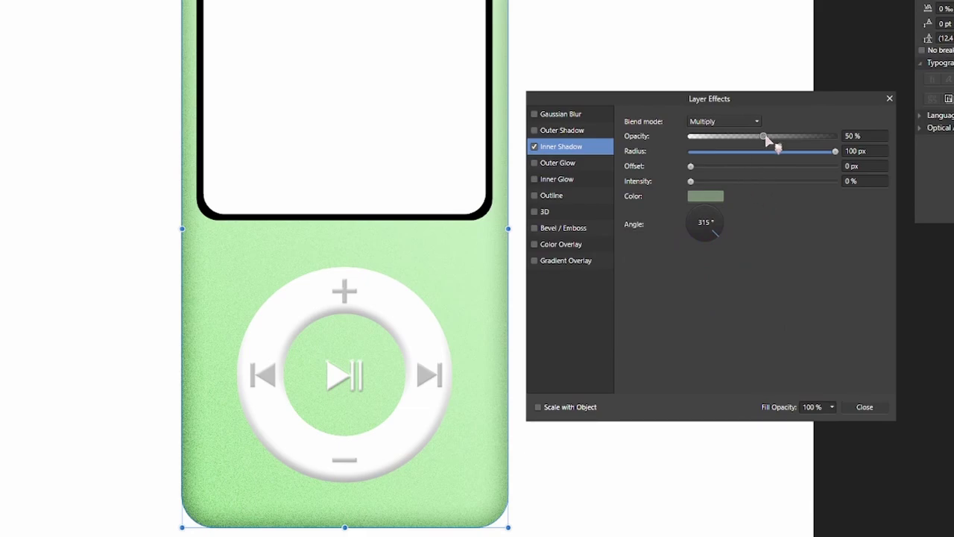
# Step: Set the body's inner shadow opacity to 74% and fine-tune the shadow colour
pyautogui.moveTo(768, 142); pyautogui.dragTo(806, 139)
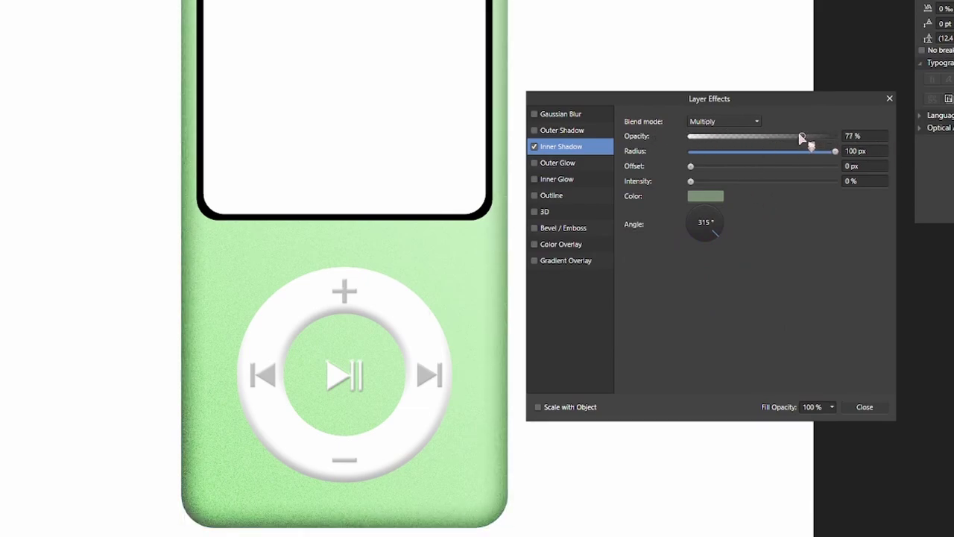
pyautogui.click(705, 196)
pyautogui.click(705, 197)
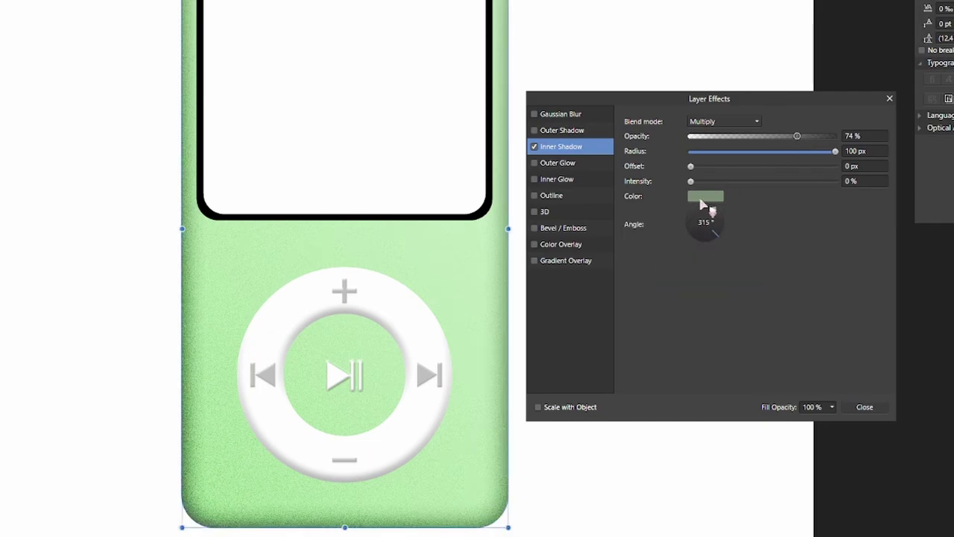
pyautogui.click(712, 240)
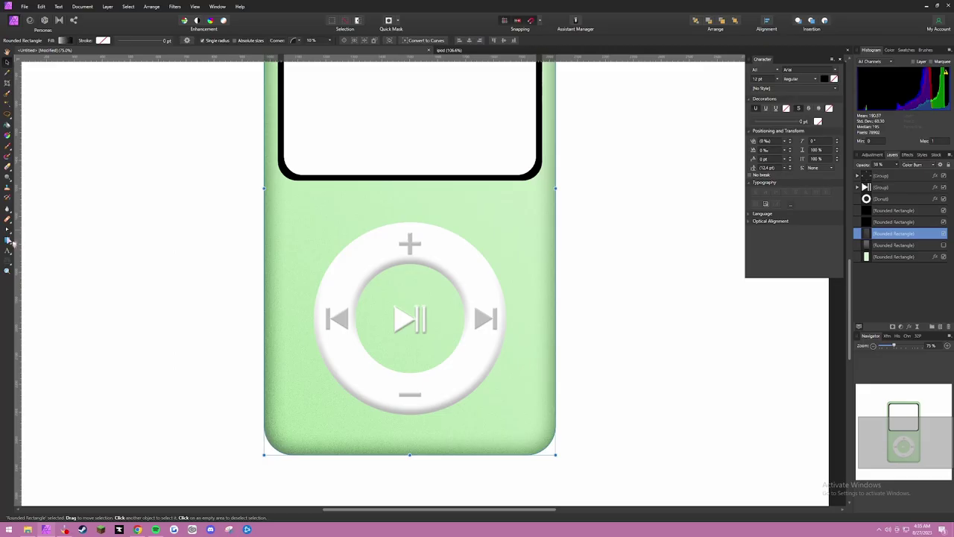
# Step: Try the Outer, Emboss and Pillow bevel types on the white click wheel ring
pyautogui.click(485, 269)
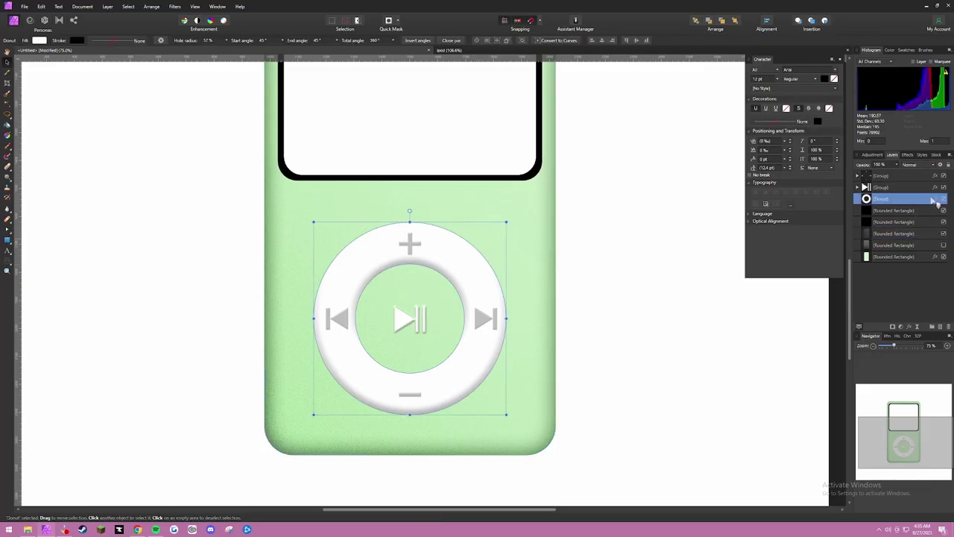
pyautogui.click(934, 200)
pyautogui.click(644, 217)
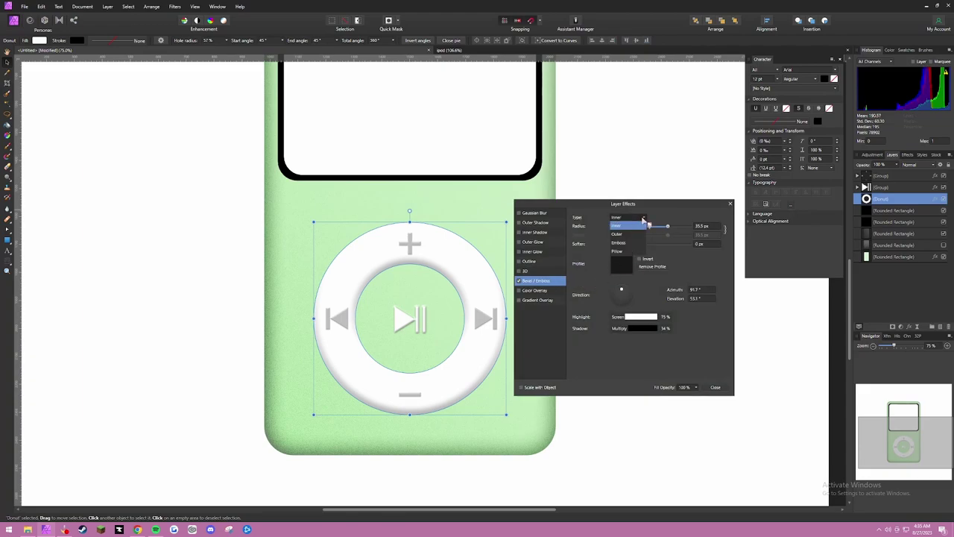
pyautogui.click(630, 235)
pyautogui.click(627, 218)
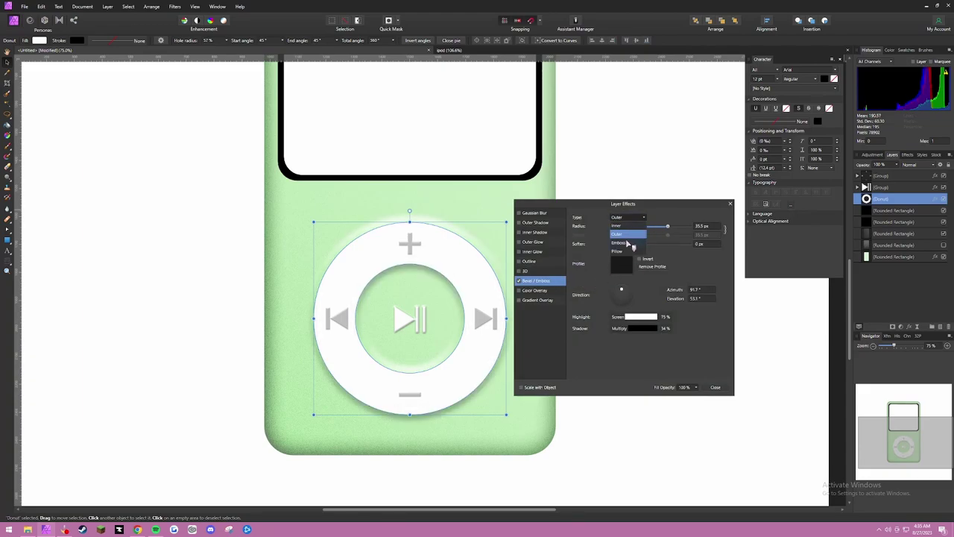
pyautogui.click(629, 243)
pyautogui.click(632, 219)
pyautogui.click(632, 252)
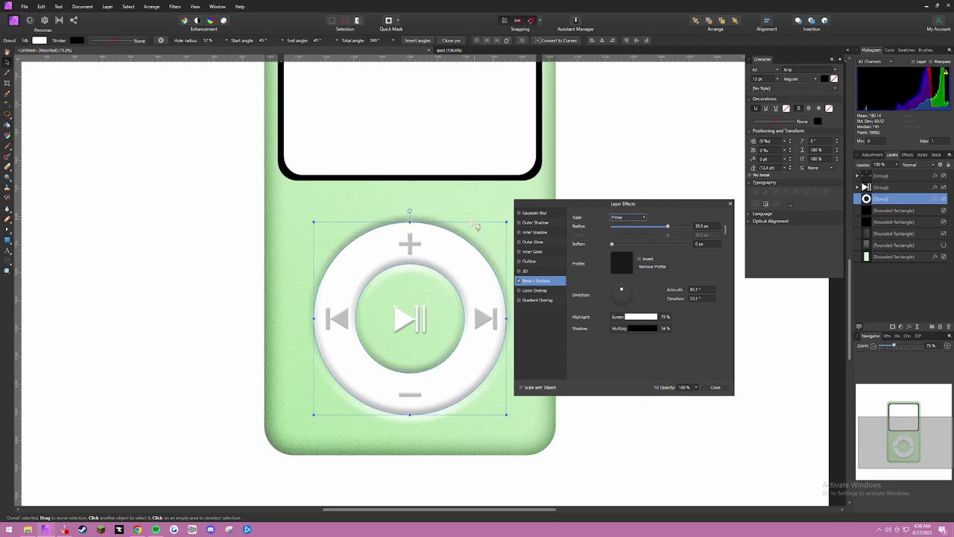
# Step: Try an 18.4 px radius for the ring's Pillow bevel, and undo the radius and bevel type changes
pyautogui.moveTo(667, 227); pyautogui.dragTo(665, 228)
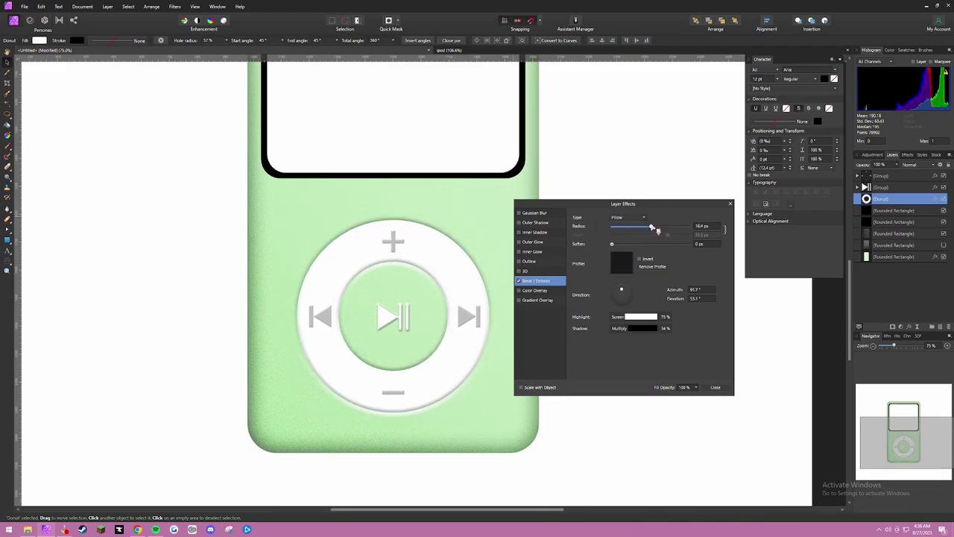
pyautogui.hotkey('ctrl', 'z')
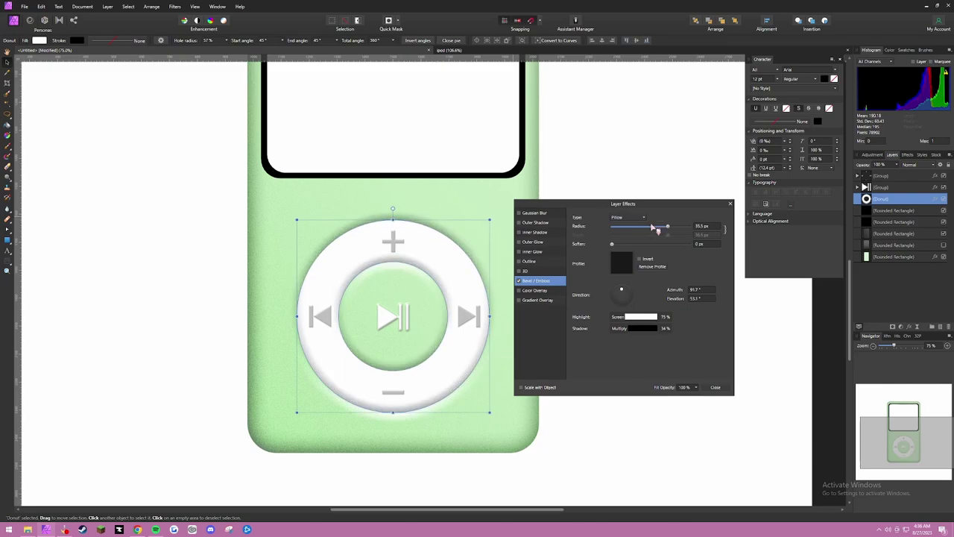
pyautogui.hotkey('ctrl', 'z')
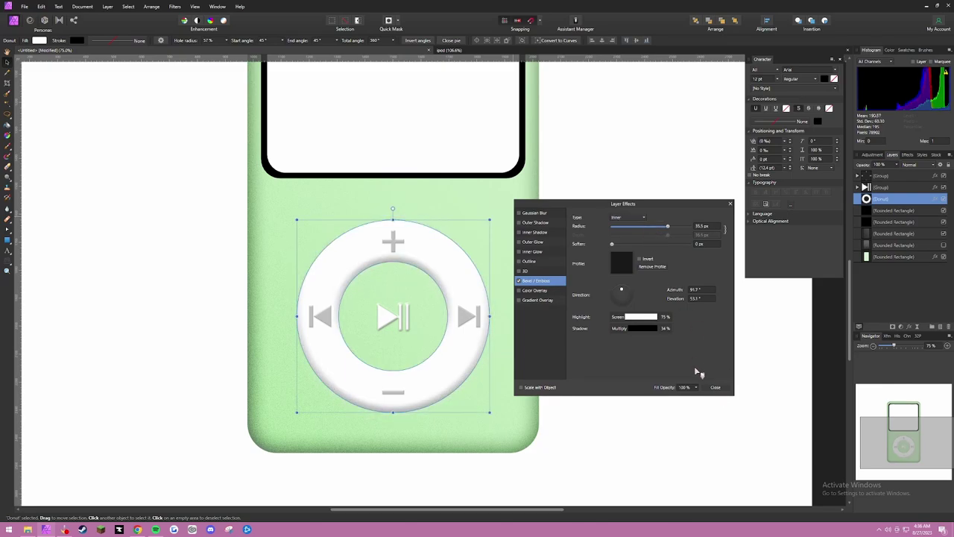
pyautogui.hotkey('ctrl', 'z')
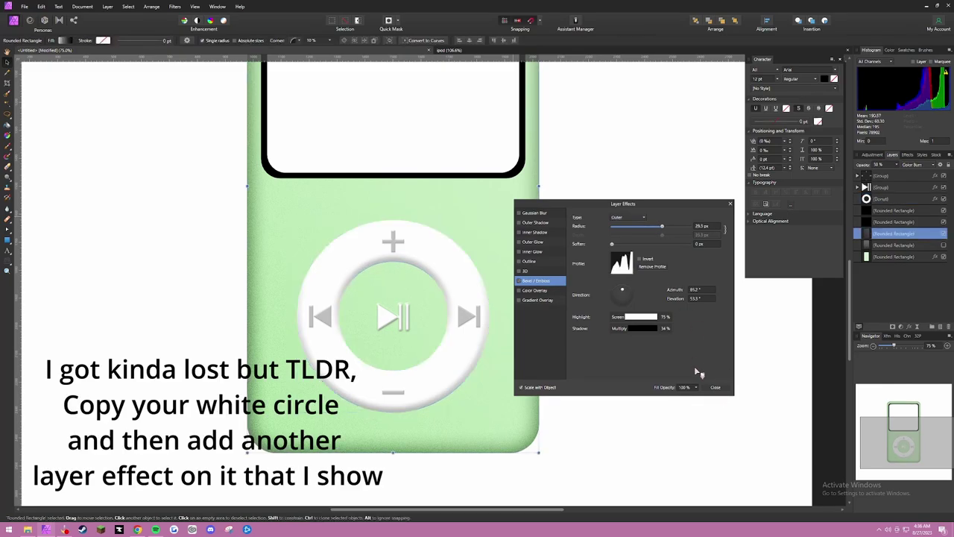
# Step: Duplicate the click wheel ring, enlarge the copy slightly around its centre and place it beneath the original ring
pyautogui.click(881, 199)
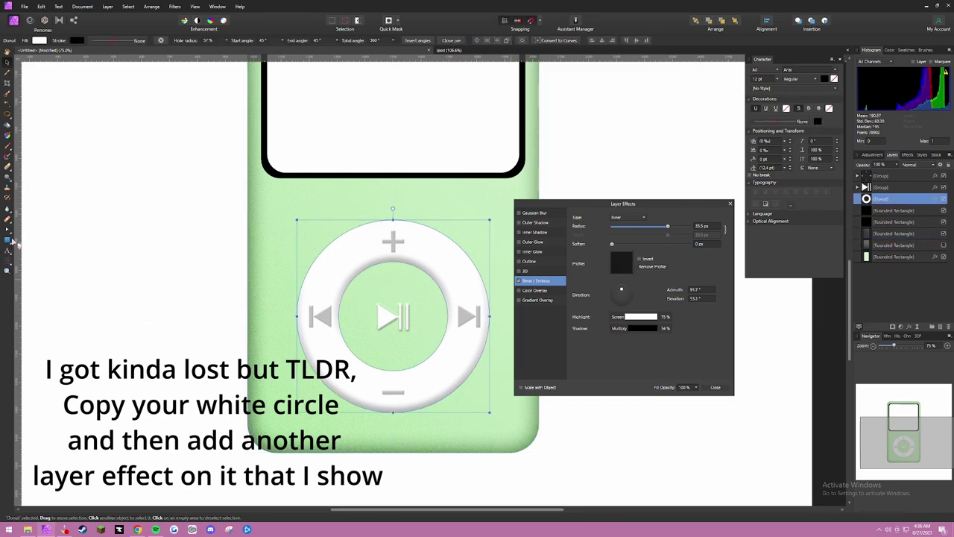
pyautogui.hotkey('ctrl', 'j')
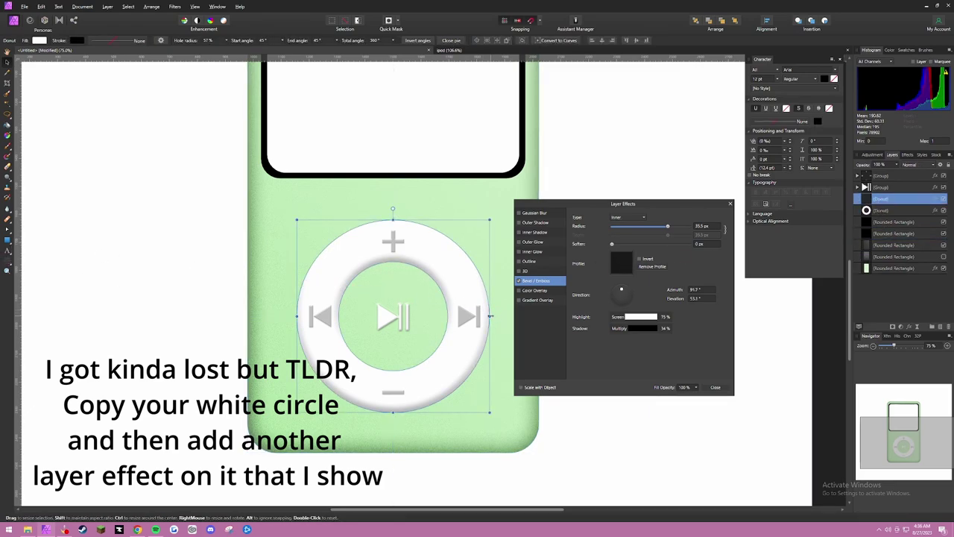
pyautogui.moveTo(490, 316); pyautogui.dragTo(495, 316)
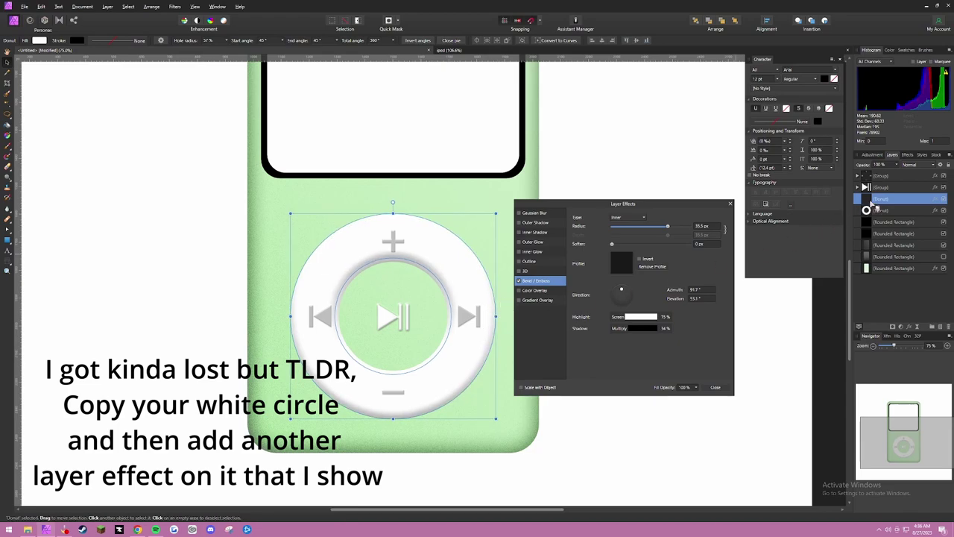
pyautogui.moveTo(876, 205); pyautogui.dragTo(876, 217)
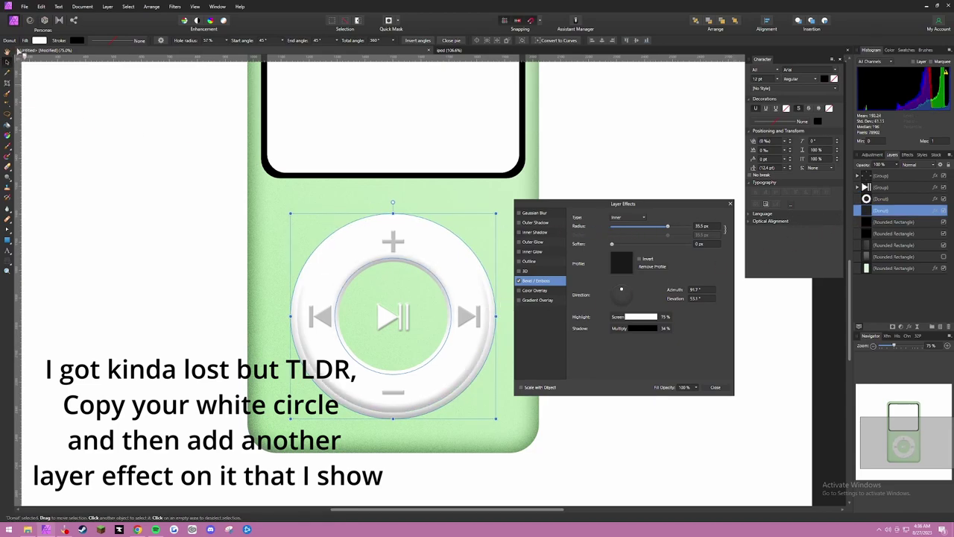
# Step: Fill the lower copy of the click wheel ring with the recent pale green swatch
pyautogui.click(40, 41)
pyautogui.click(16, 55)
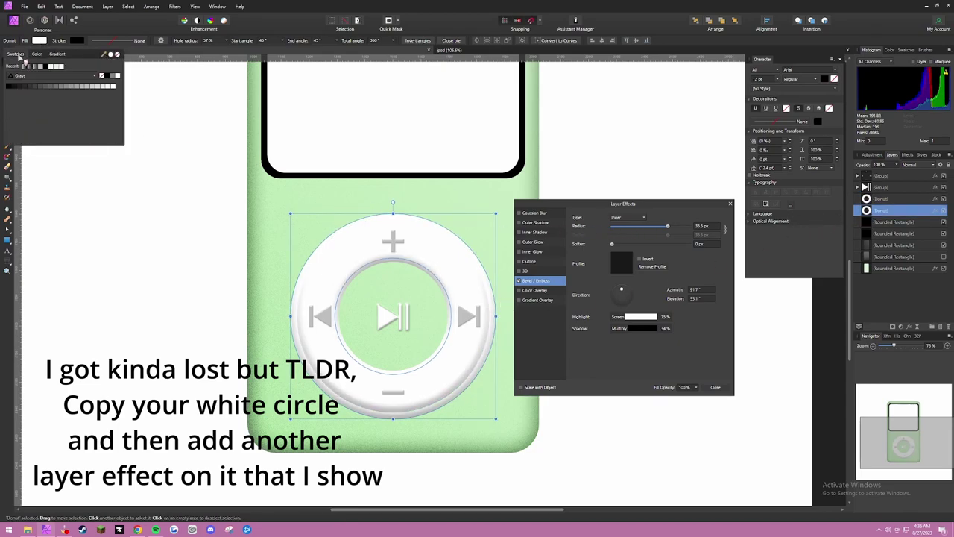
pyautogui.click(59, 67)
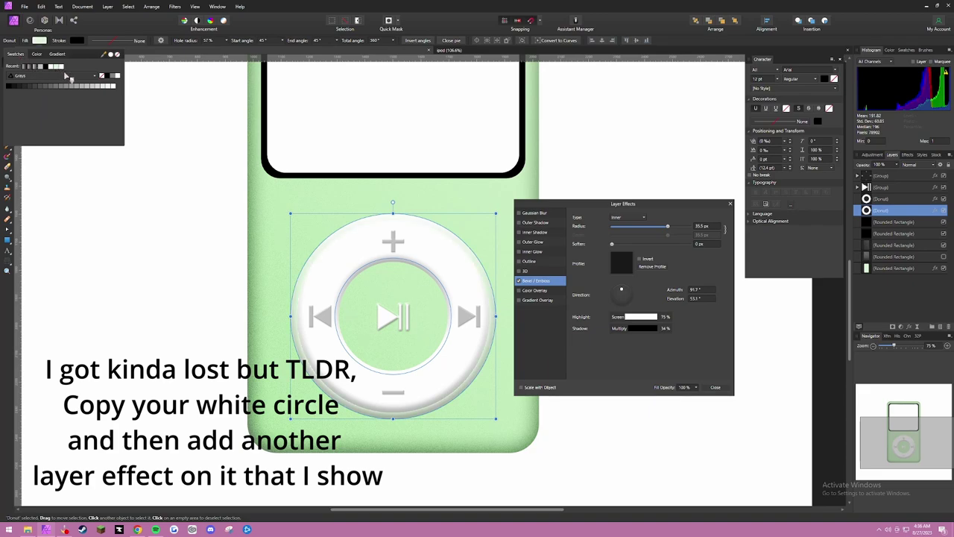
# Step: Try the Outer and Emboss bevel types on the pale green ring, set it to Pillow and shrink the ring slightly around its centre
pyautogui.click(627, 218)
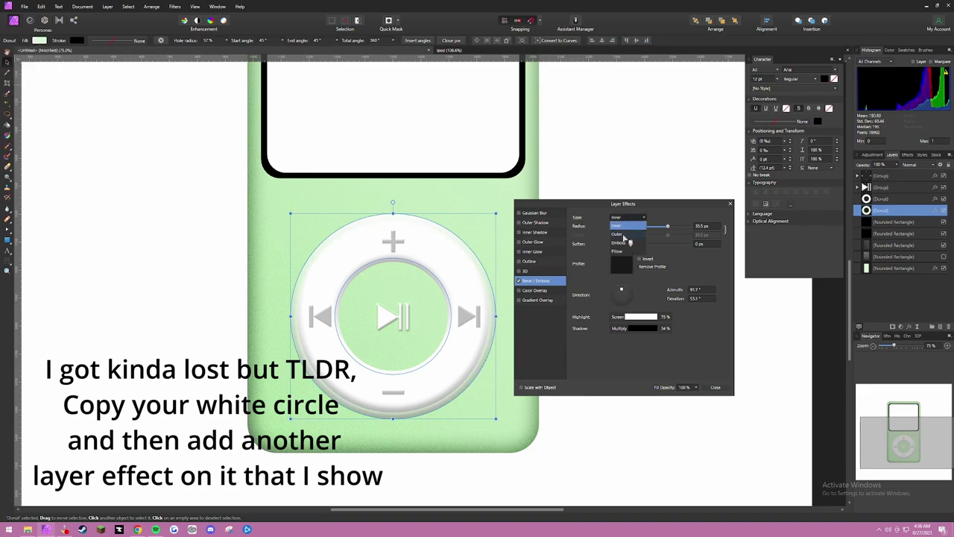
pyautogui.click(618, 235)
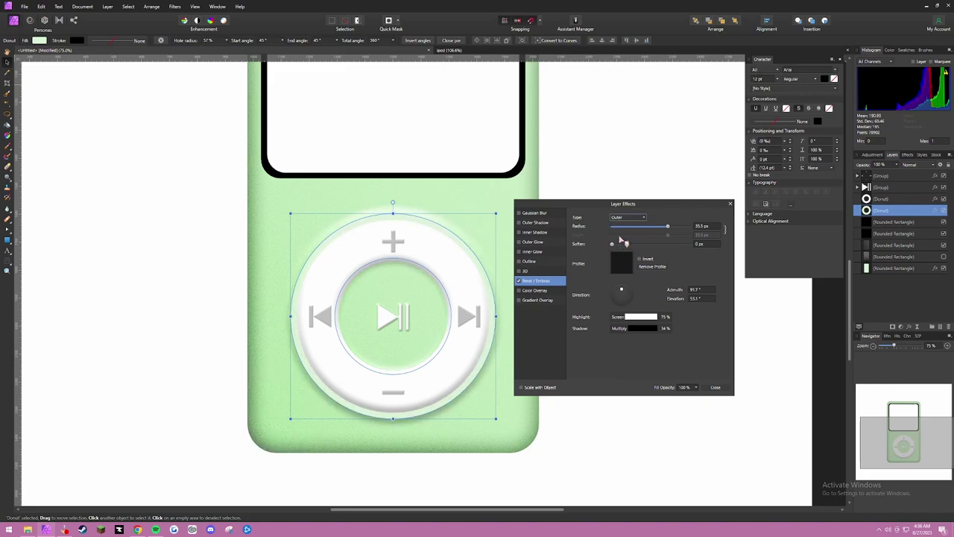
pyautogui.click(618, 218)
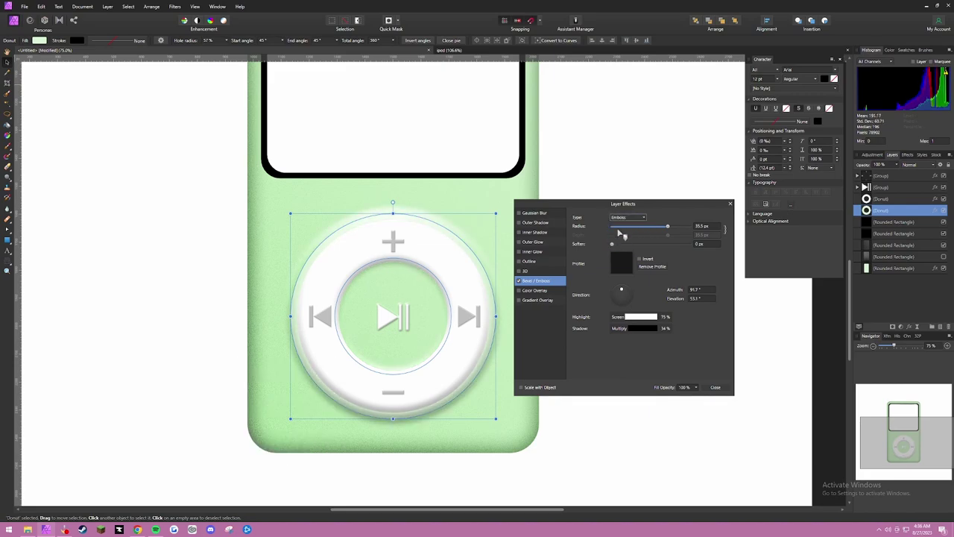
pyautogui.click(620, 218)
pyautogui.click(621, 251)
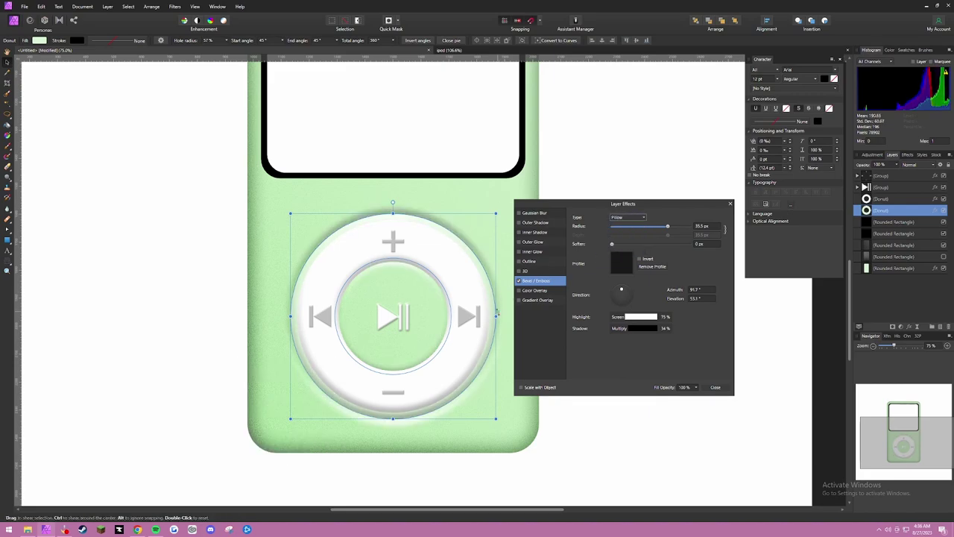
pyautogui.moveTo(495, 316); pyautogui.dragTo(461, 258)
pyautogui.scroll(1, 461, 258)
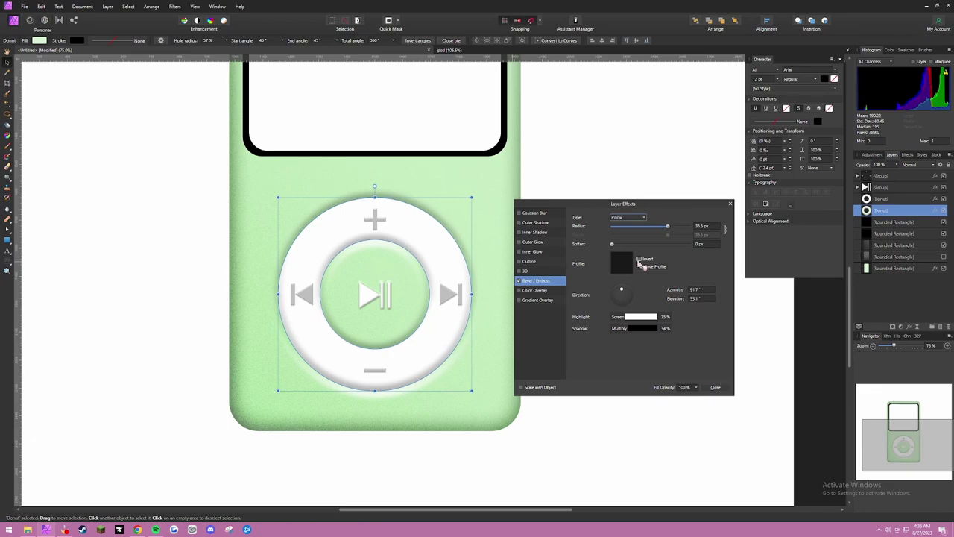
# Step: Set the ring's Pillow bevel radius to 15.2 px and its direction to azimuth 102.5° and elevation 64.7°
pyautogui.moveTo(667, 228)
pyautogui.mouseDown()
pyautogui.moveTo(592, 229)
pyautogui.moveTo(668, 233)
pyautogui.mouseUp()
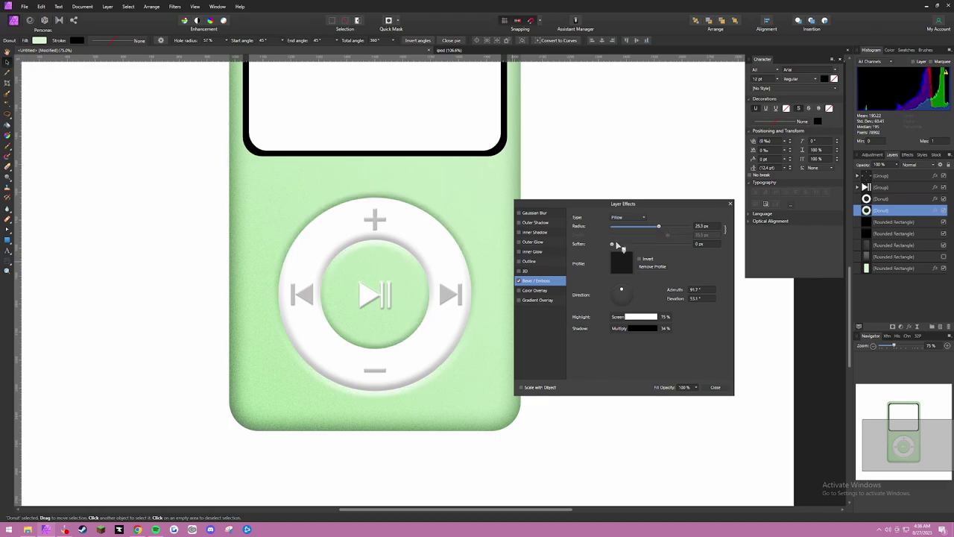
pyautogui.moveTo(623, 293); pyautogui.dragTo(624, 296)
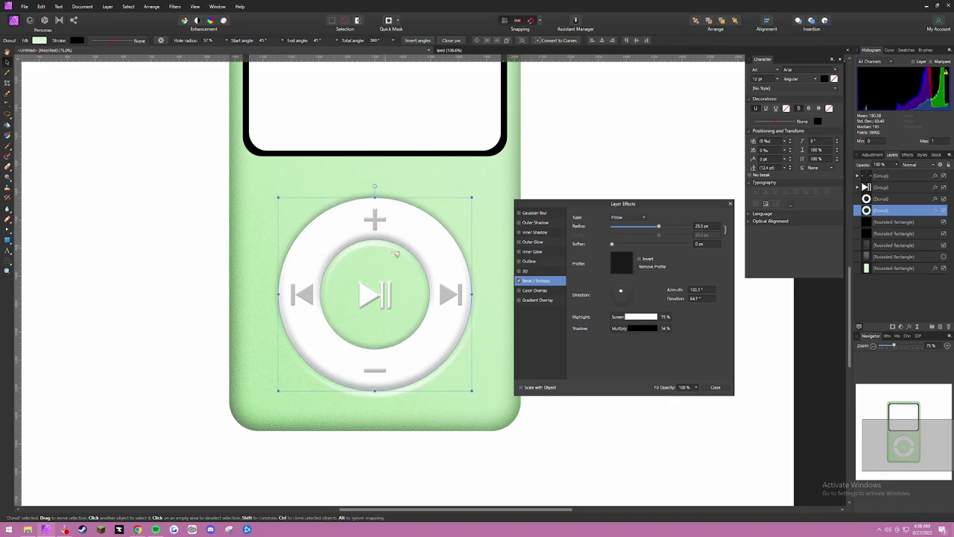
pyautogui.moveTo(658, 227); pyautogui.dragTo(647, 228)
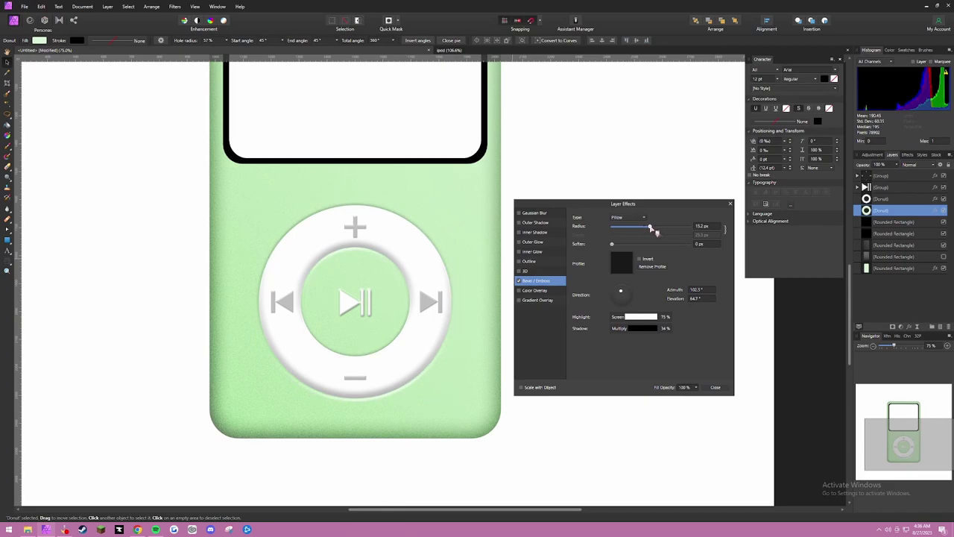
# Step: Set the ring bevel's shadow opacity to 31% and its highlight opacity to 60%
pyautogui.click(638, 328)
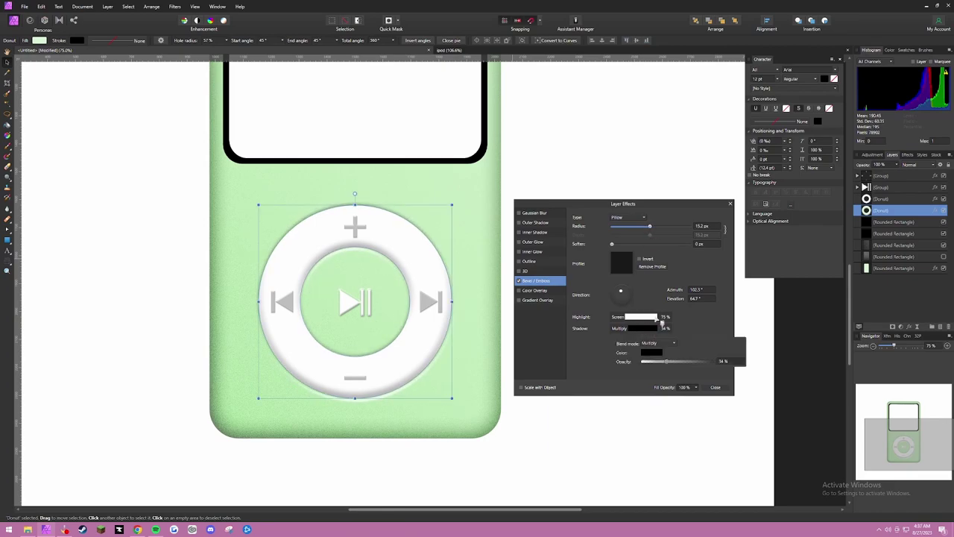
pyautogui.click(663, 362)
pyautogui.click(649, 318)
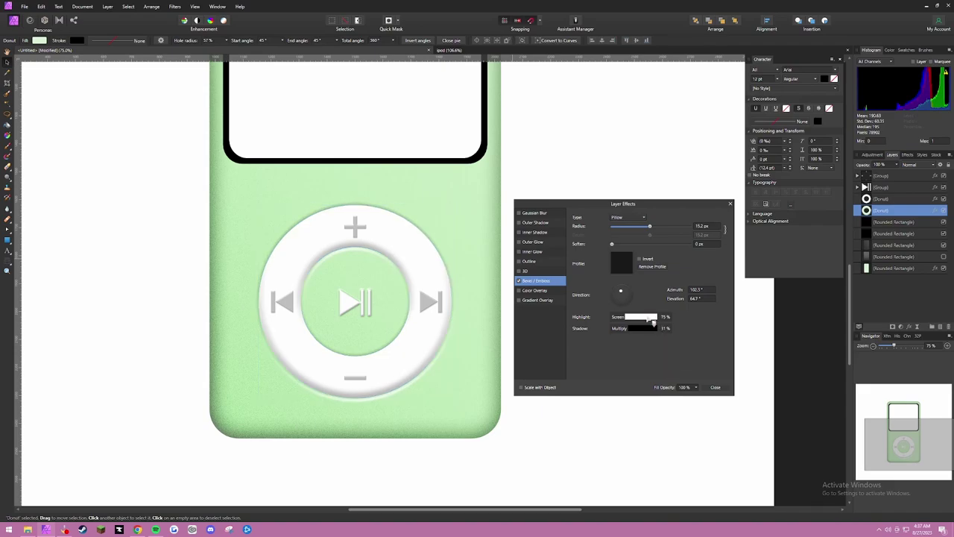
pyautogui.click(633, 316)
pyautogui.moveTo(680, 351); pyautogui.dragTo(690, 354)
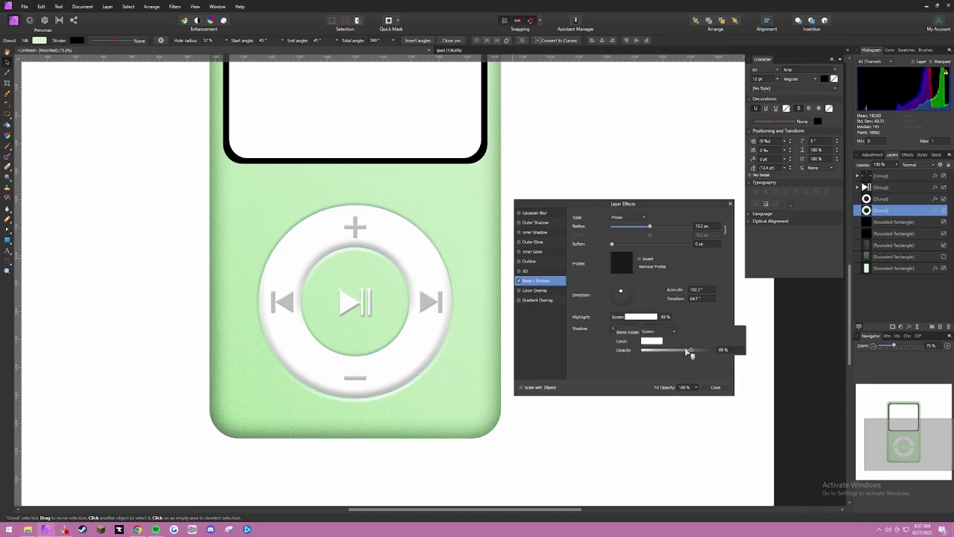
pyautogui.scroll(-4, 466, 296)
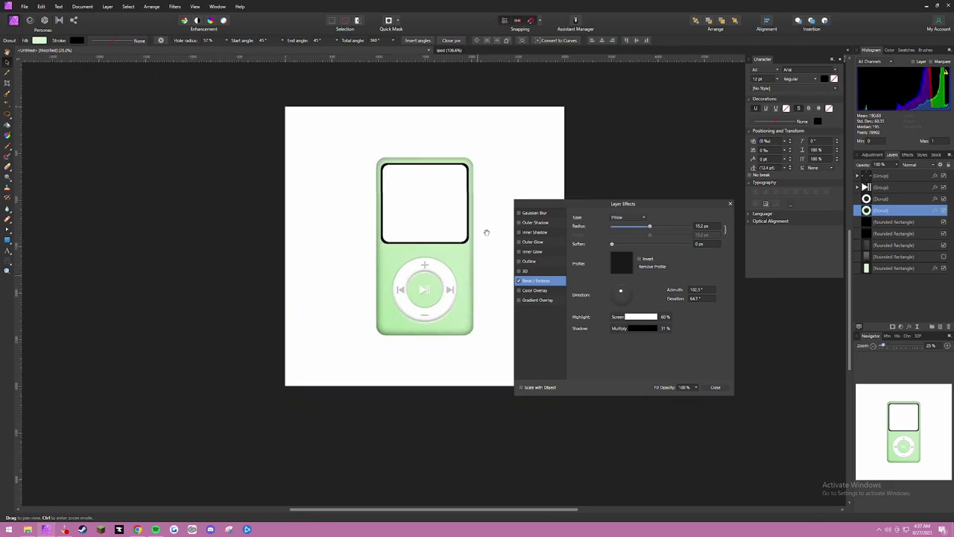
pyautogui.moveTo(436, 265); pyautogui.dragTo(479, 275)
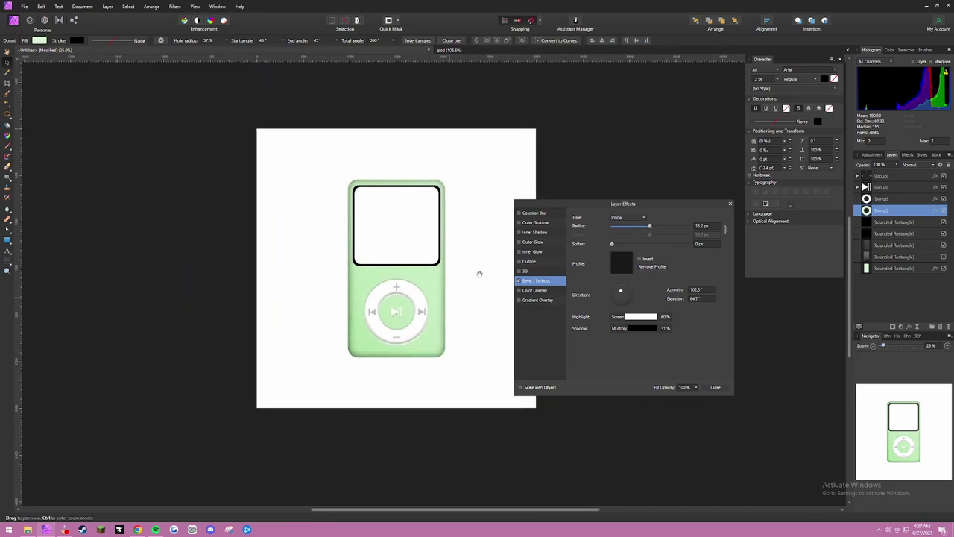
pyautogui.scroll(2, 477, 253)
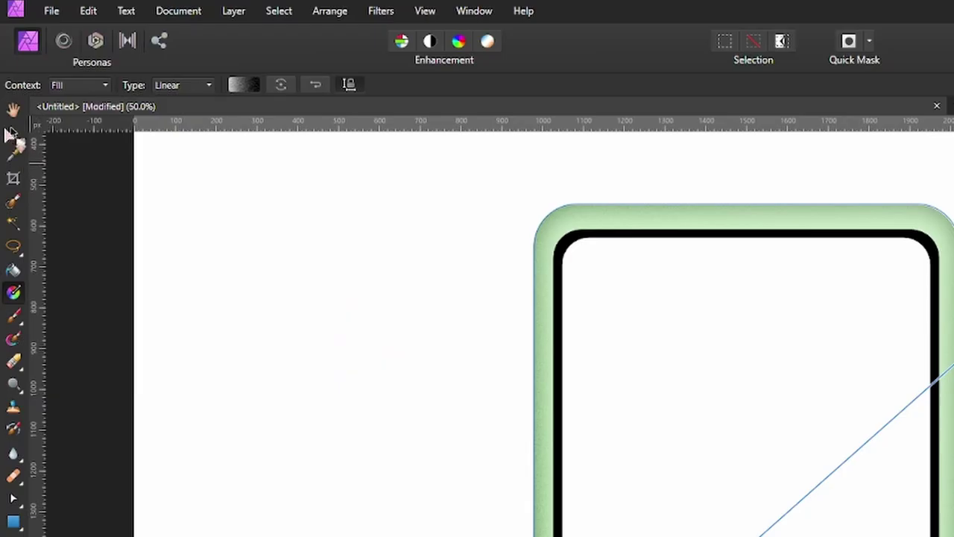
# Step: Place the image K.png into the document and move its layer beneath the green body
pyautogui.click(13, 132)
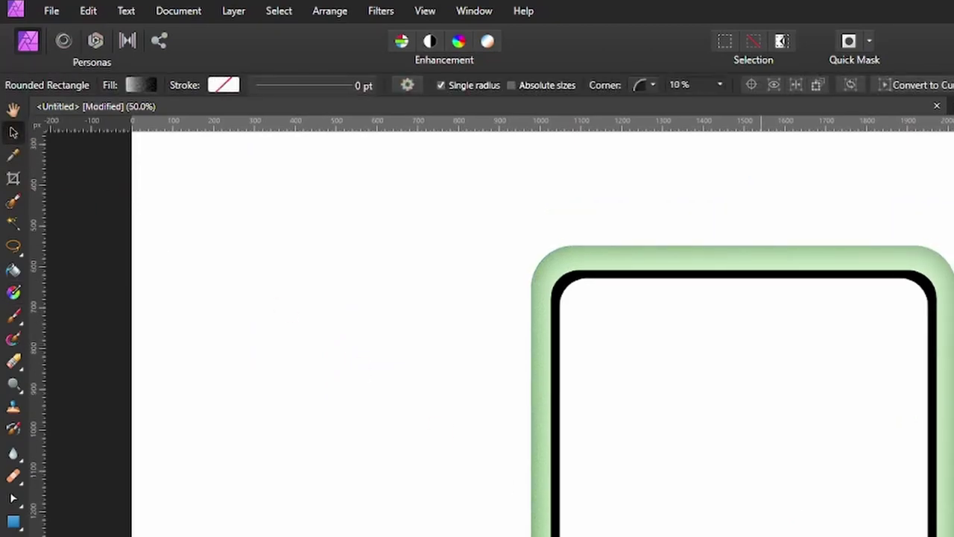
pyautogui.click(54, 10)
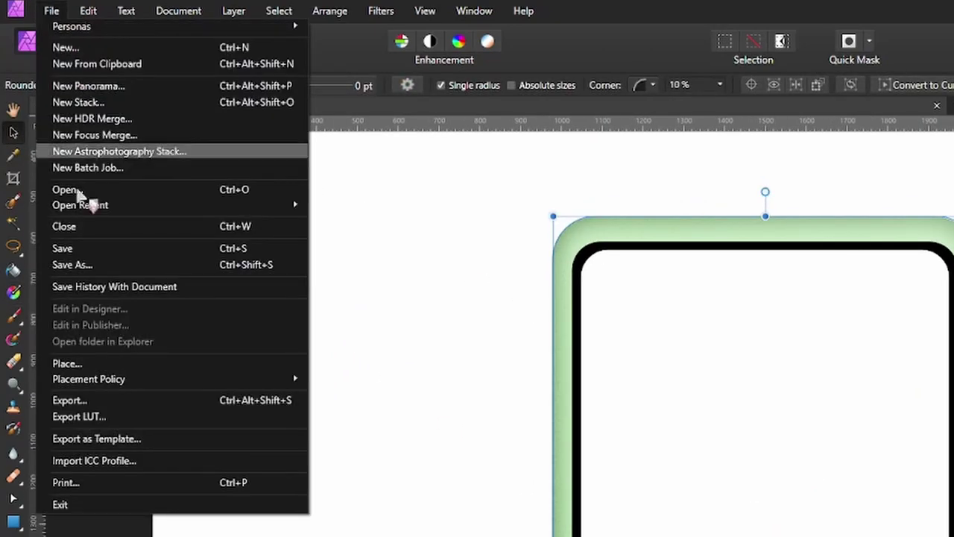
pyautogui.click(107, 366)
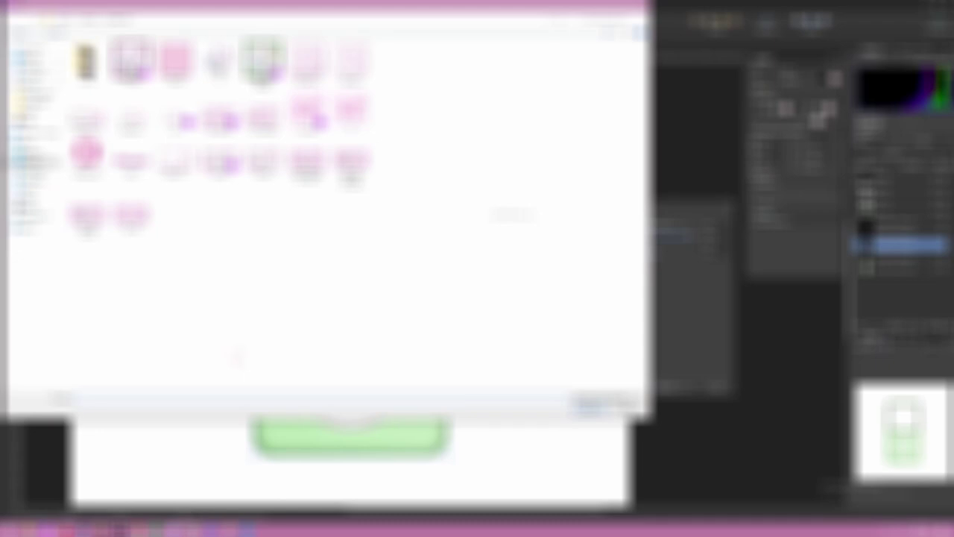
pyautogui.click(350, 123)
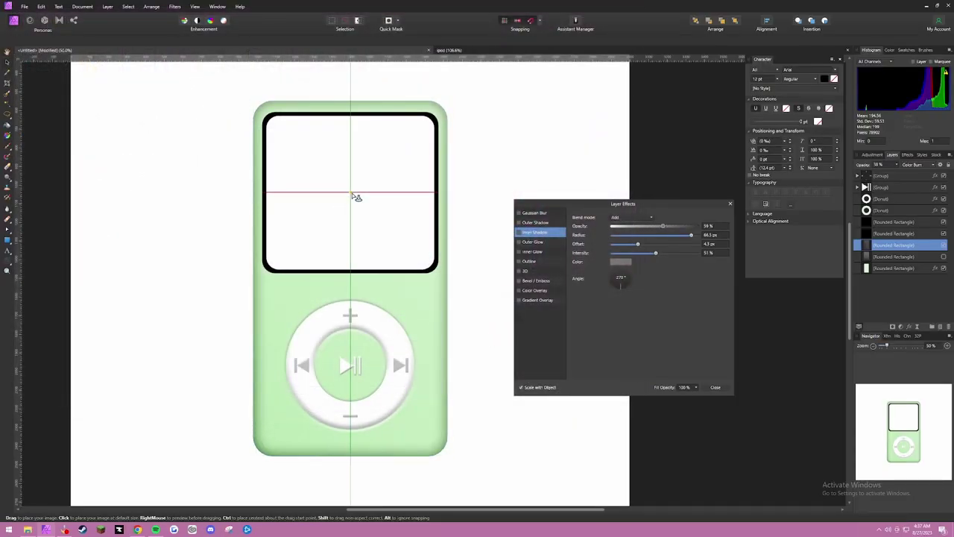
pyautogui.click(357, 200)
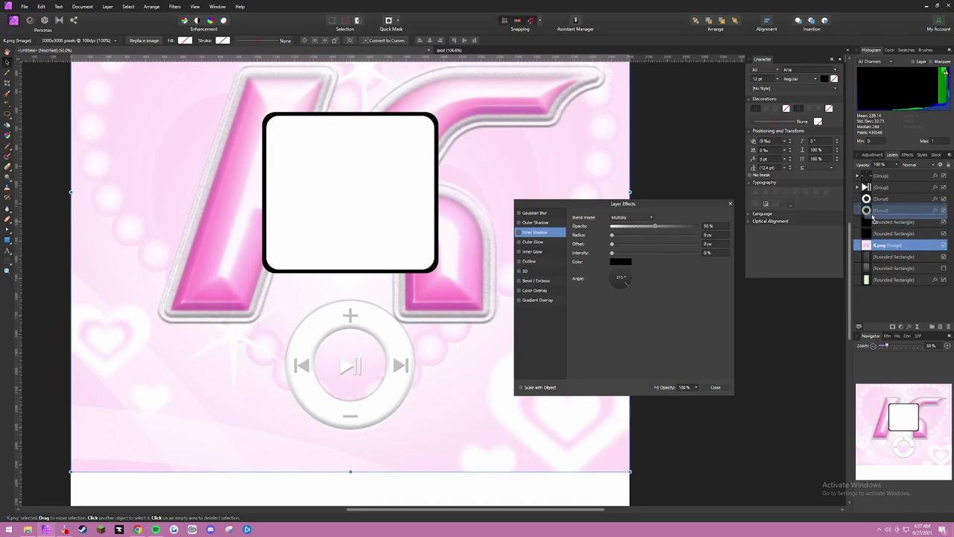
pyautogui.moveTo(872, 216); pyautogui.dragTo(873, 219)
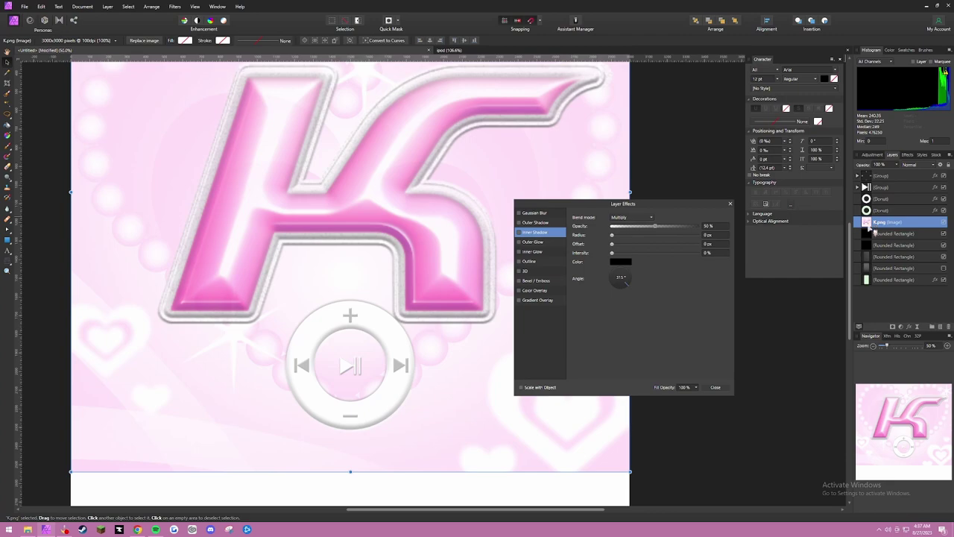
pyautogui.moveTo(872, 228); pyautogui.dragTo(868, 306)
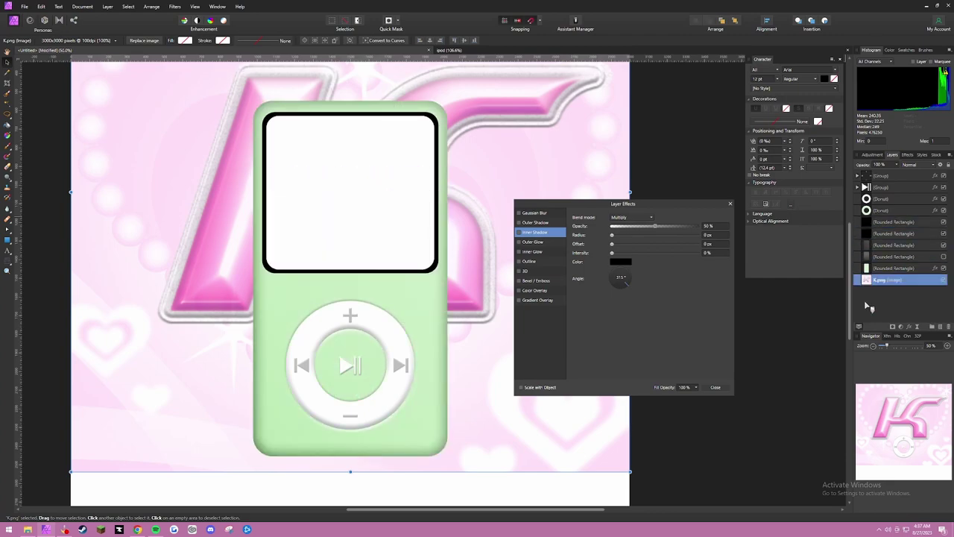
# Step: Toggle the visibility of the inner screen rectangle with the Erase blend mode to check what it cuts out
pyautogui.click(937, 223)
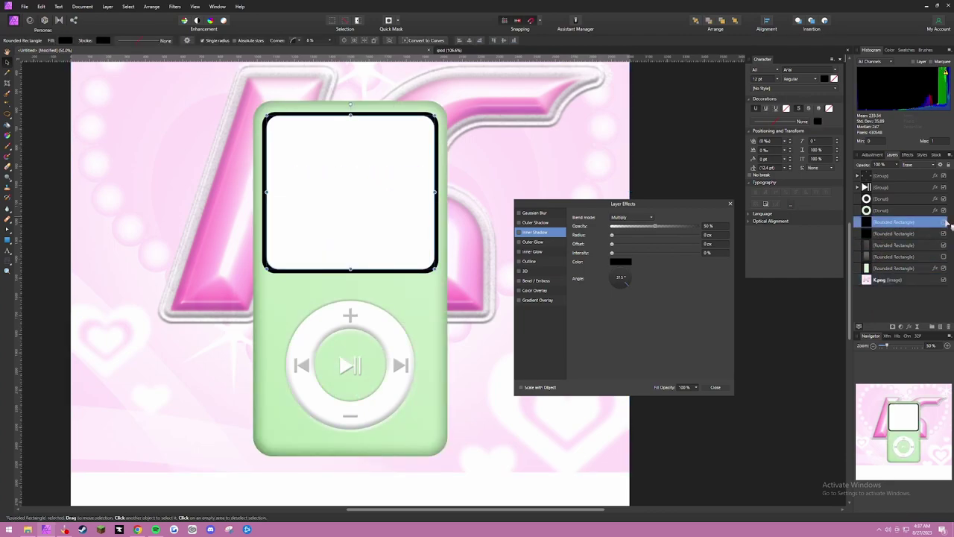
pyautogui.click(945, 222)
pyautogui.click(946, 223)
pyautogui.click(946, 222)
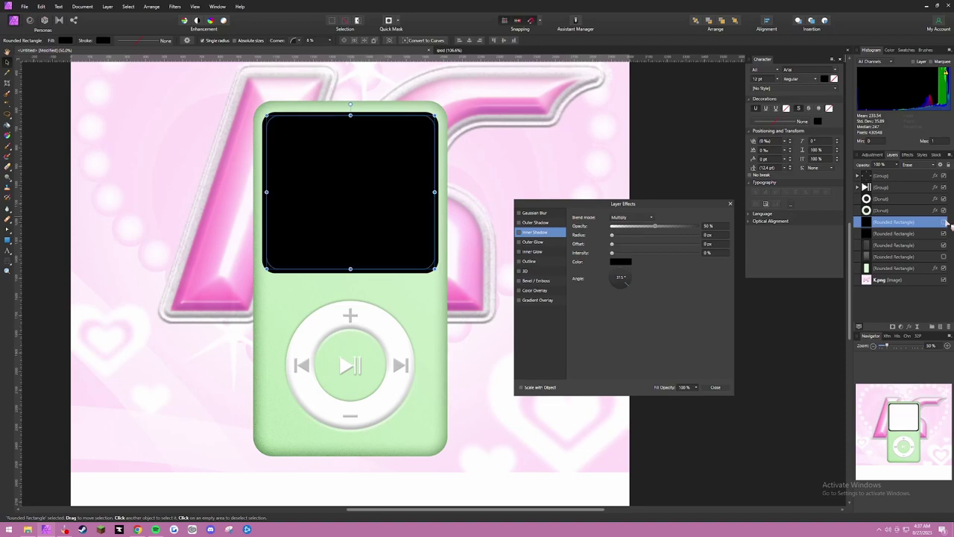
pyautogui.click(947, 224)
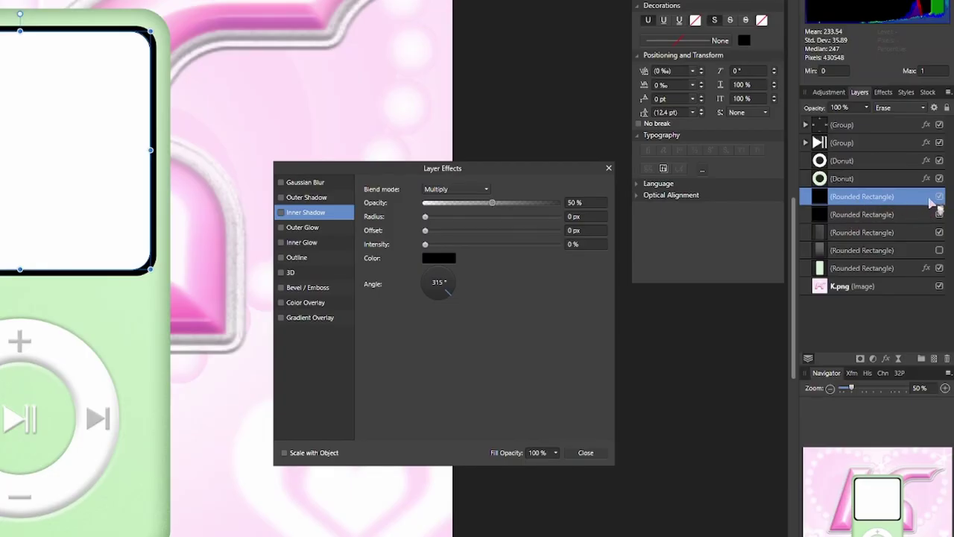
pyautogui.click(943, 223)
pyautogui.click(939, 198)
# Step: Duplicate the inner screen rectangle, hide the upper copy and subtract the other from the black screen frame rectangle
pyautogui.moveTo(853, 200); pyautogui.dragTo(842, 224)
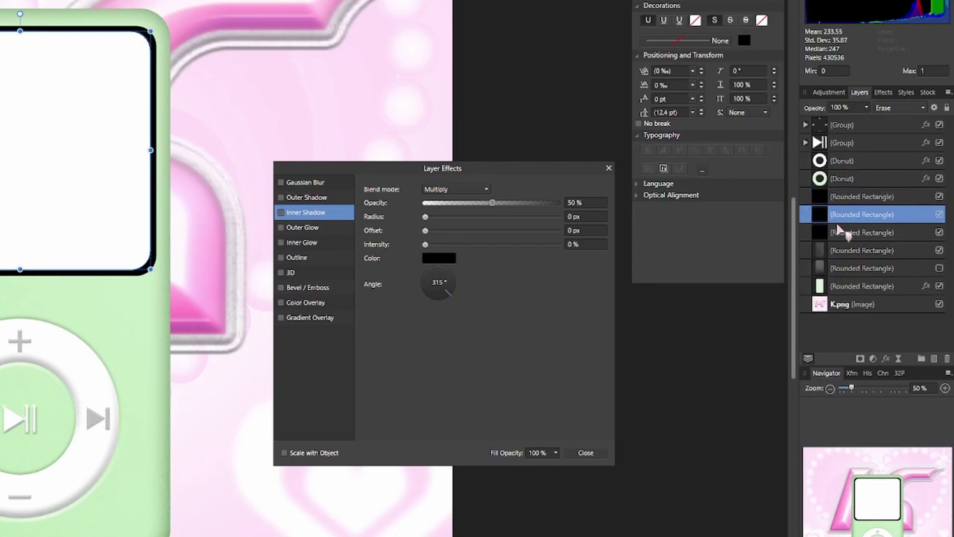
pyautogui.click(939, 197)
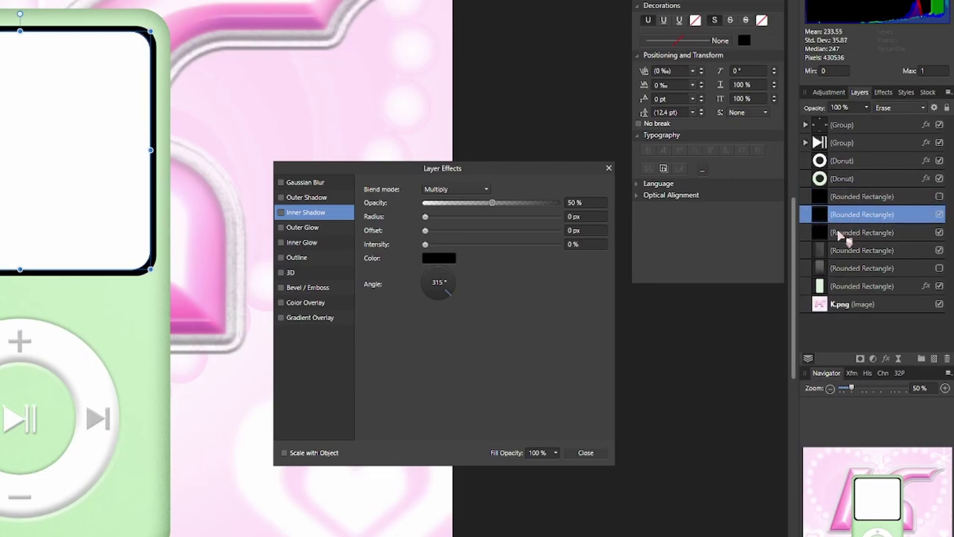
pyautogui.keyDown('shift'); pyautogui.click(849, 232); pyautogui.keyUp('shift')
pyautogui.rightClick(9, 175)
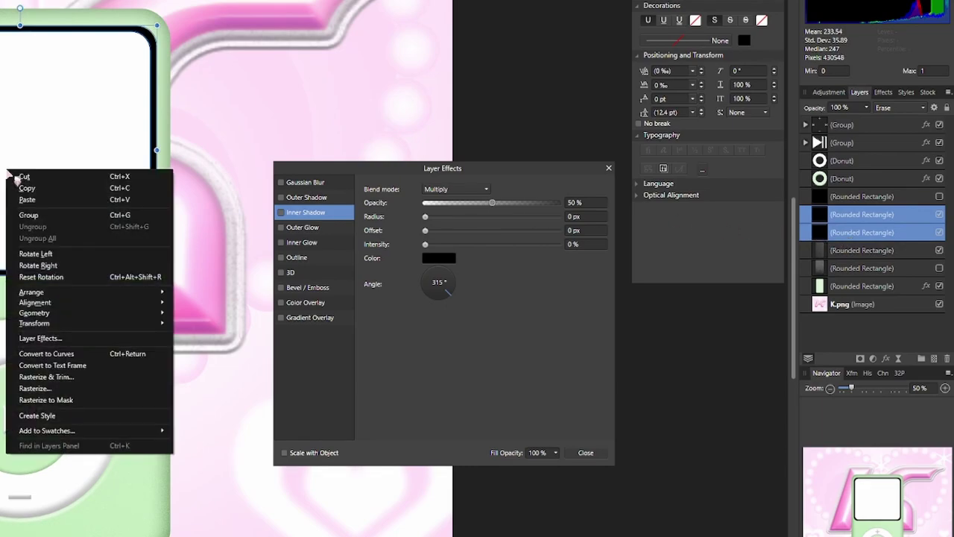
pyautogui.moveTo(101, 314)
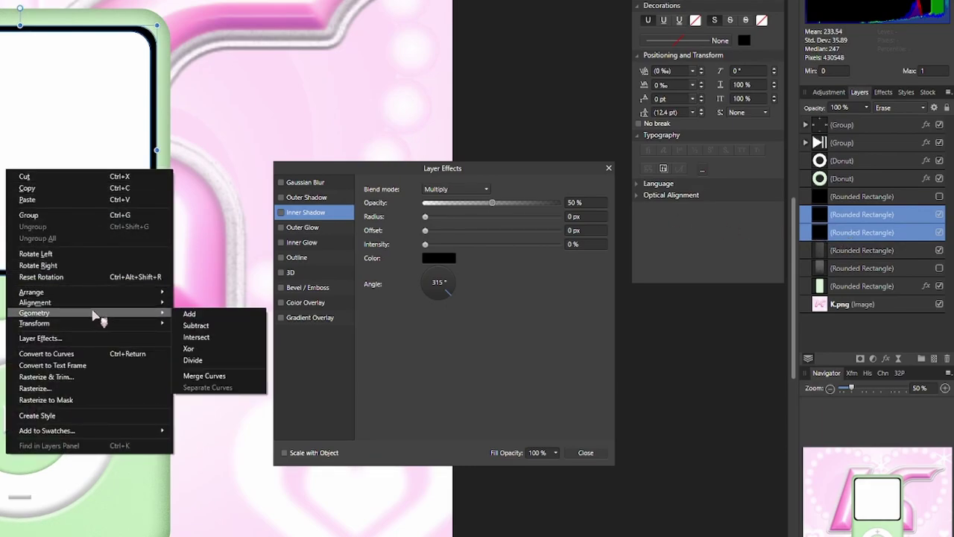
pyautogui.click(195, 326)
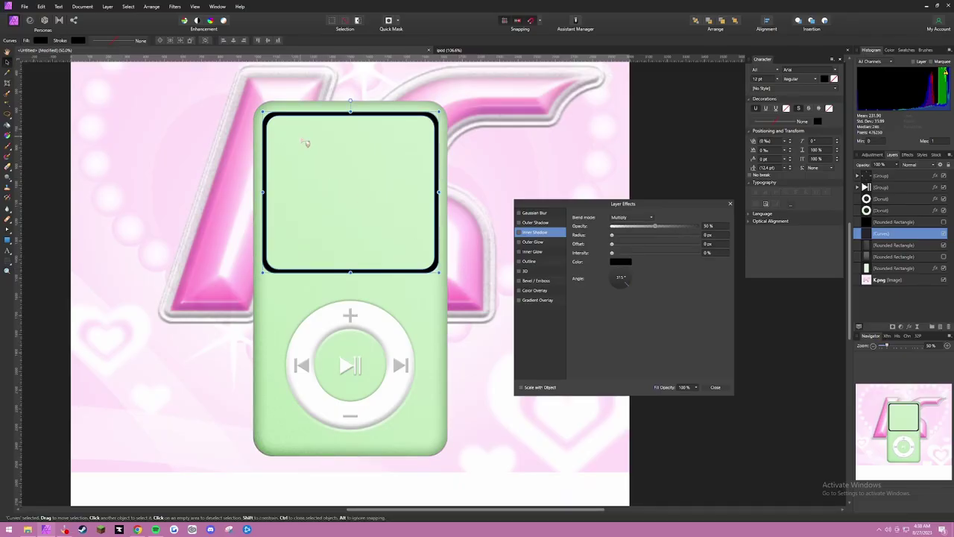
pyautogui.moveTo(436, 124); pyautogui.dragTo(411, 122)
pyautogui.hotkey('ctrl', 'z')
# Step: Duplicate the hidden inner screen rectangle and subtract one copy from the green body shape
pyautogui.click(891, 222)
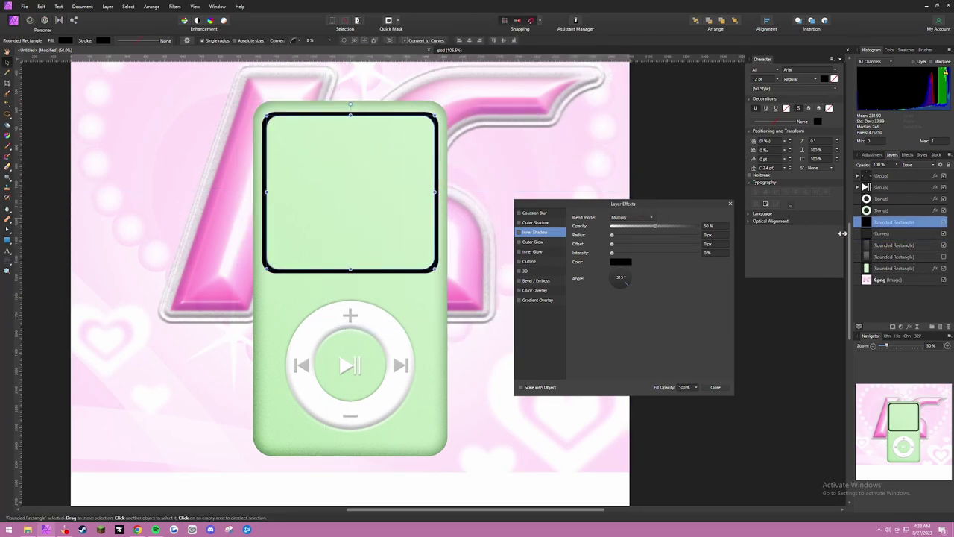
pyautogui.hotkey('ctrl', 'j')
pyautogui.click(878, 235)
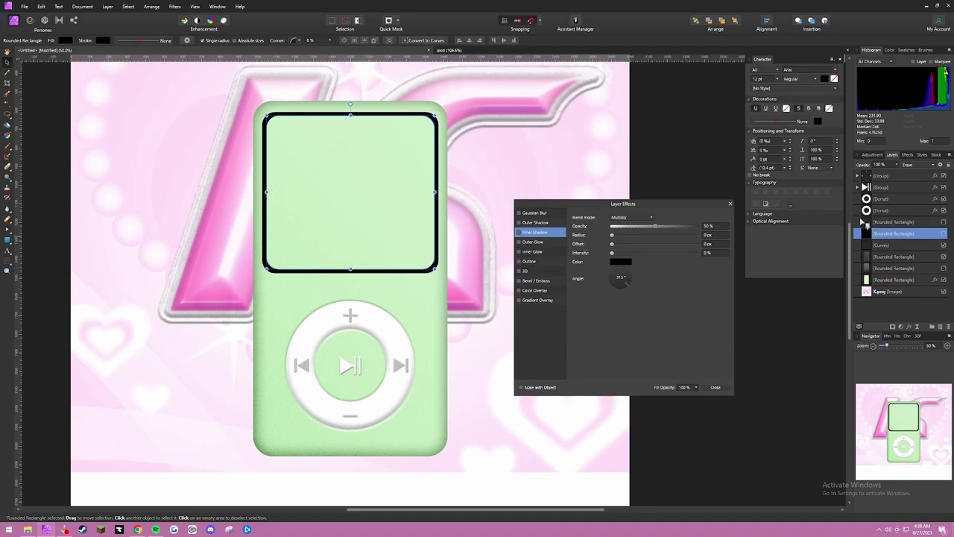
pyautogui.keyDown('shift'); pyautogui.click(892, 281); pyautogui.keyUp('shift')
pyautogui.click(898, 237)
pyautogui.keyDown('ctrl'); pyautogui.click(887, 281); pyautogui.keyUp('ctrl')
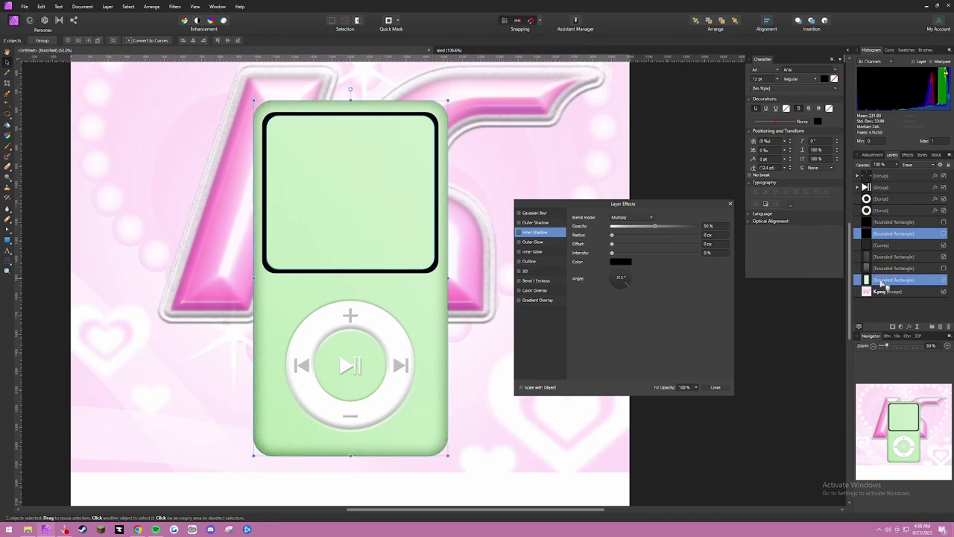
pyautogui.rightClick(405, 224)
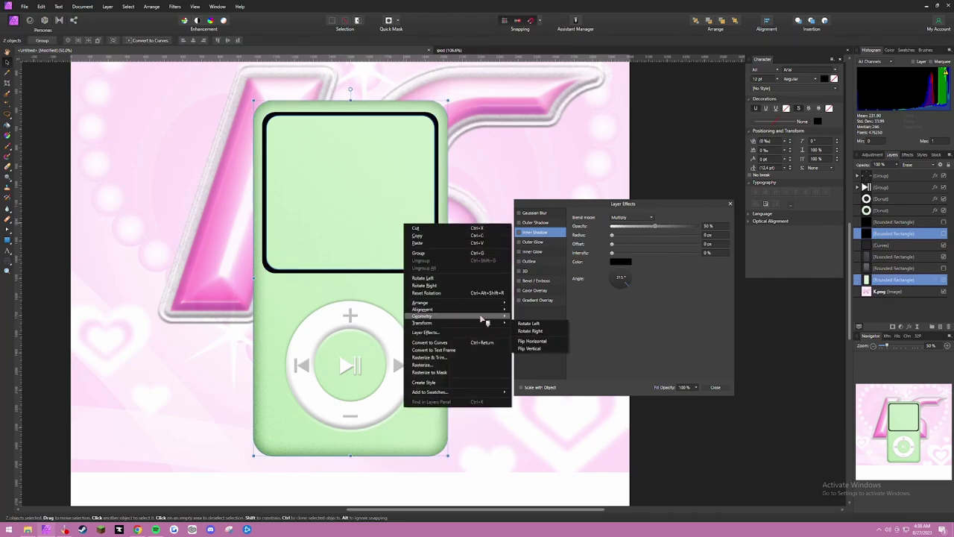
pyautogui.click(526, 325)
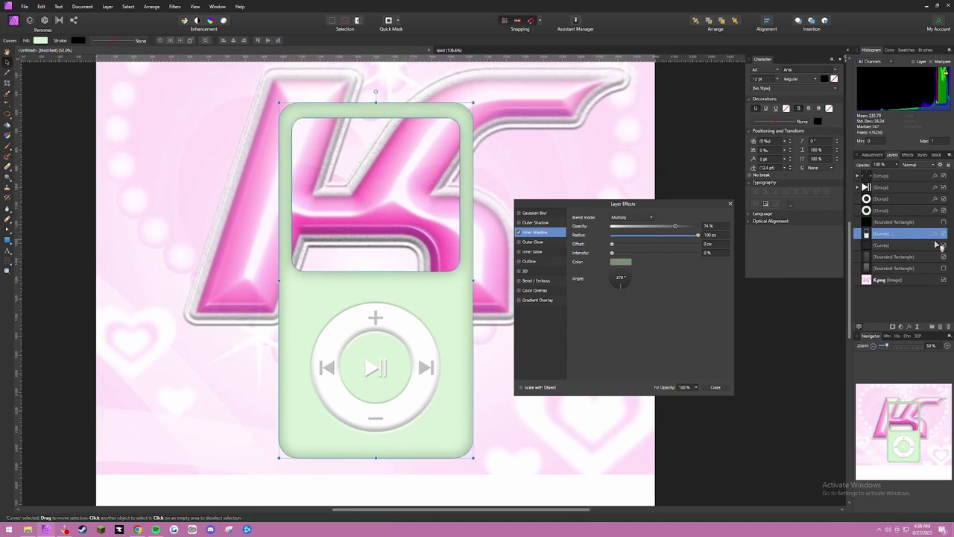
# Step: Restack the layers so the black screen frame is above the green body and the body is below the shaded rounded rectangles
pyautogui.click(936, 246)
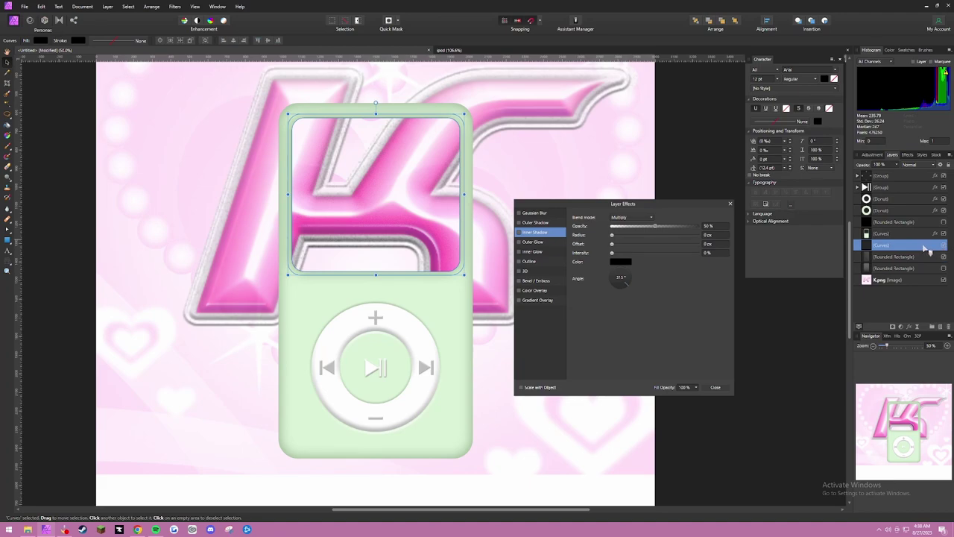
pyautogui.moveTo(909, 245); pyautogui.dragTo(868, 234)
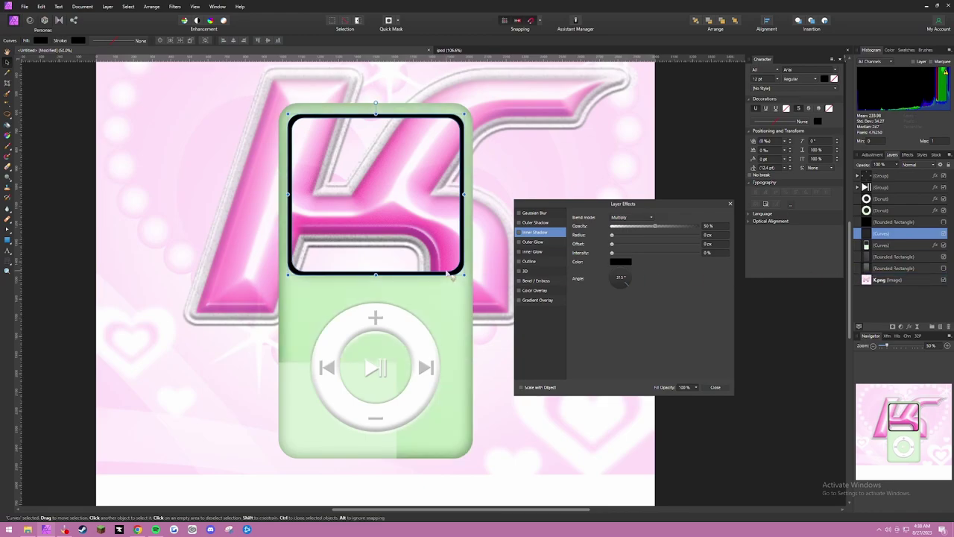
pyautogui.moveTo(448, 255); pyautogui.dragTo(424, 276)
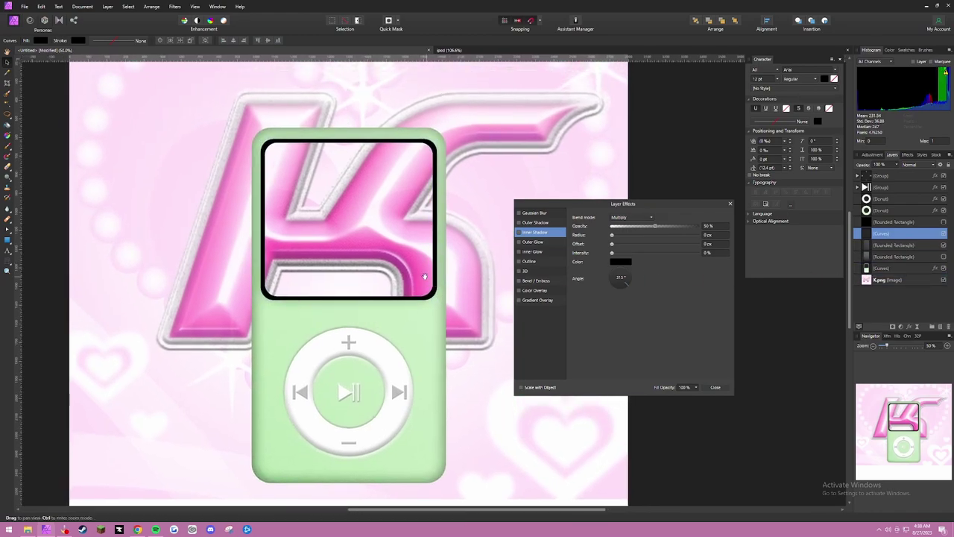
# Step: Scale K.png down and position it so the whole picture fits behind the screen opening
pyautogui.scroll(-1, 425, 276)
pyautogui.scroll(1, 403, 324)
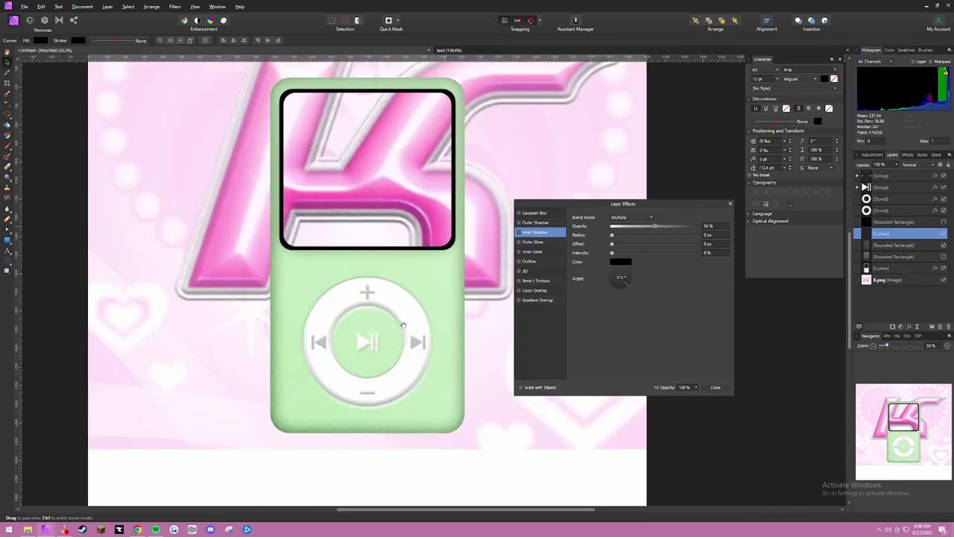
pyautogui.moveTo(402, 325); pyautogui.dragTo(382, 355)
pyautogui.scroll(-2, 382, 355)
pyautogui.click(473, 311)
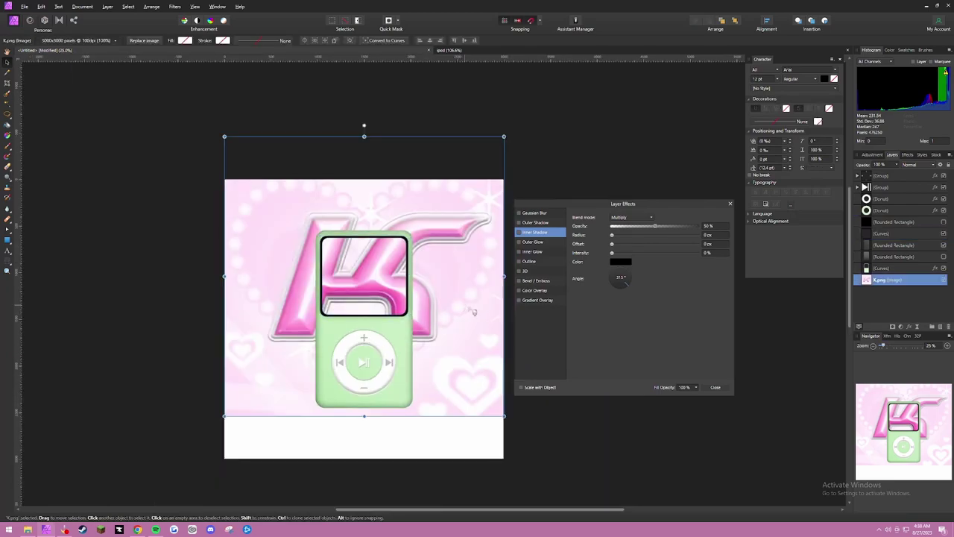
pyautogui.moveTo(503, 277); pyautogui.dragTo(383, 217)
pyautogui.scroll(2, 378, 287)
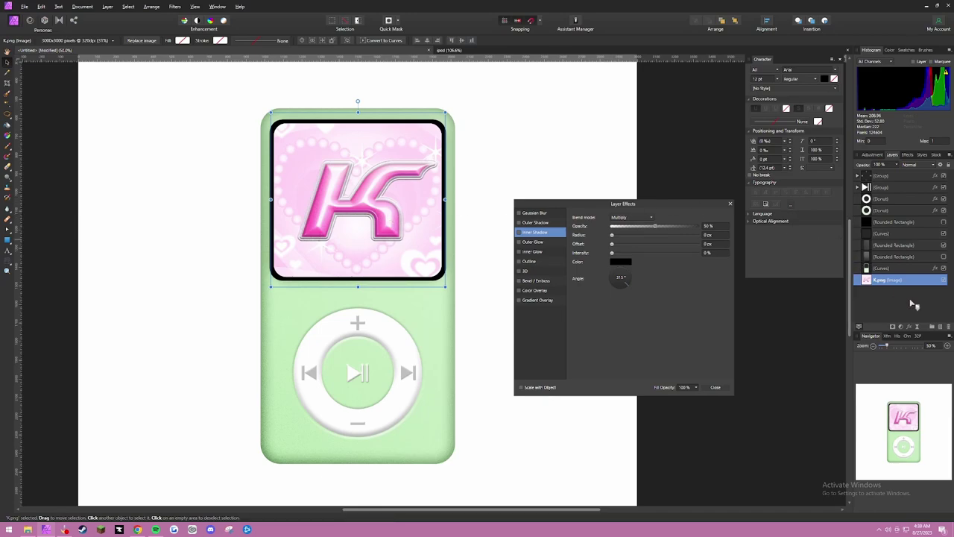
# Step: Hide the K.png layer and show the inner screen rectangle with the Erase blend mode
pyautogui.click(944, 281)
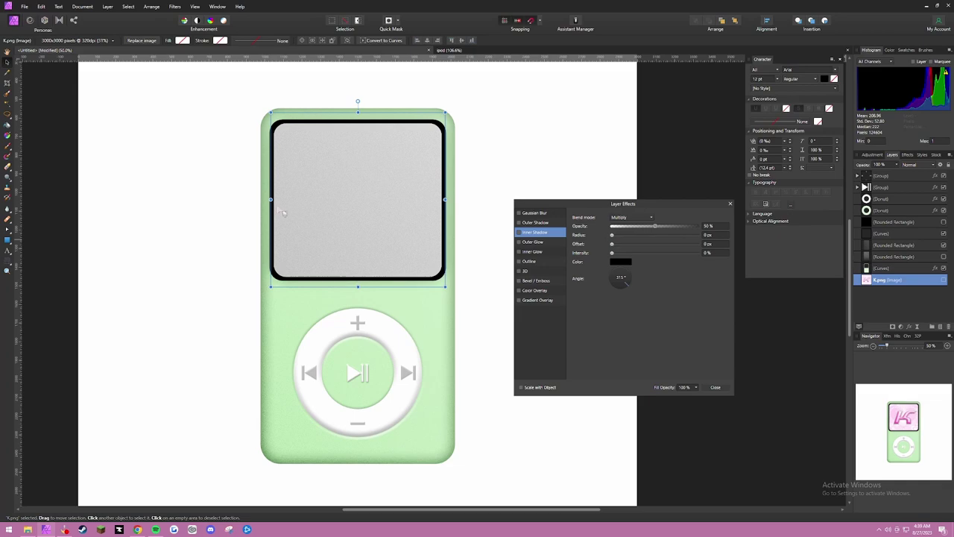
pyautogui.click(8, 241)
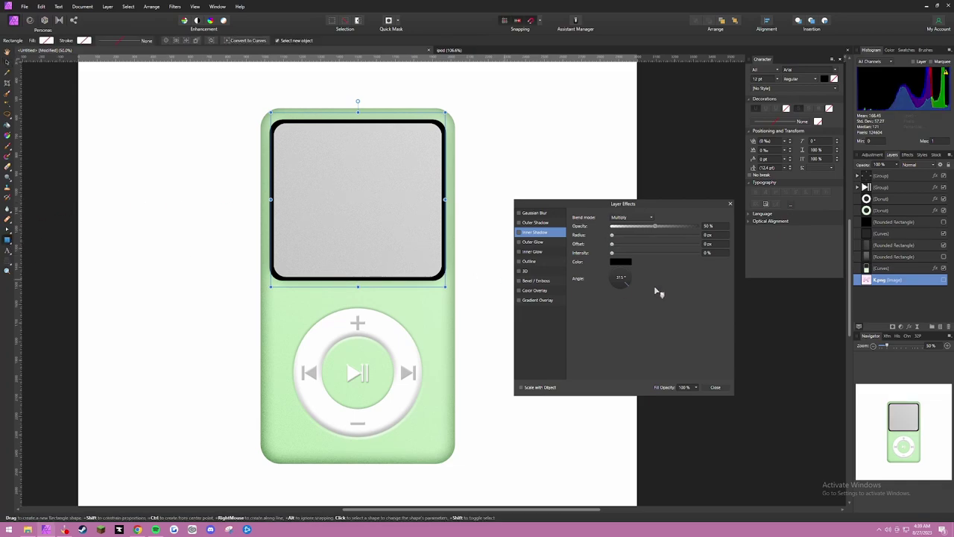
pyautogui.click(883, 268)
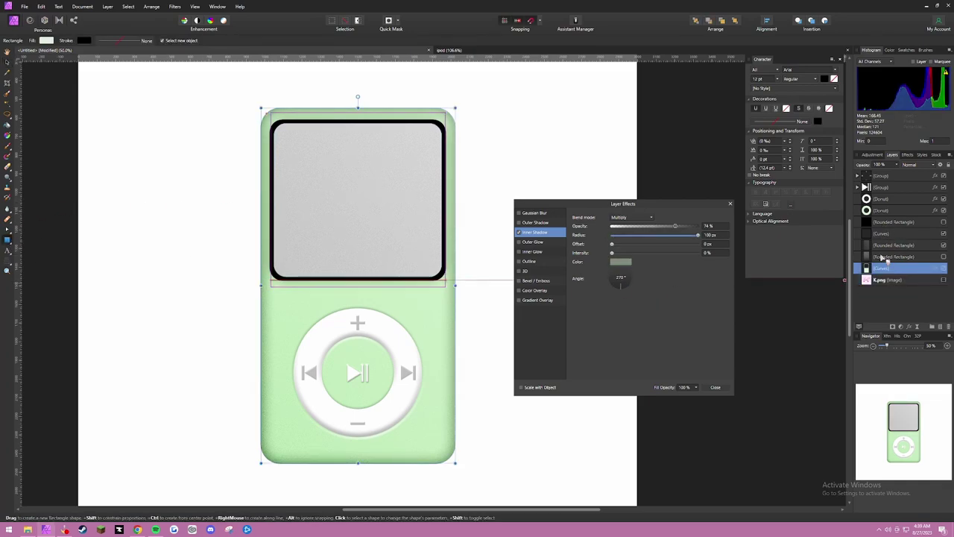
pyautogui.click(882, 256)
pyautogui.click(880, 245)
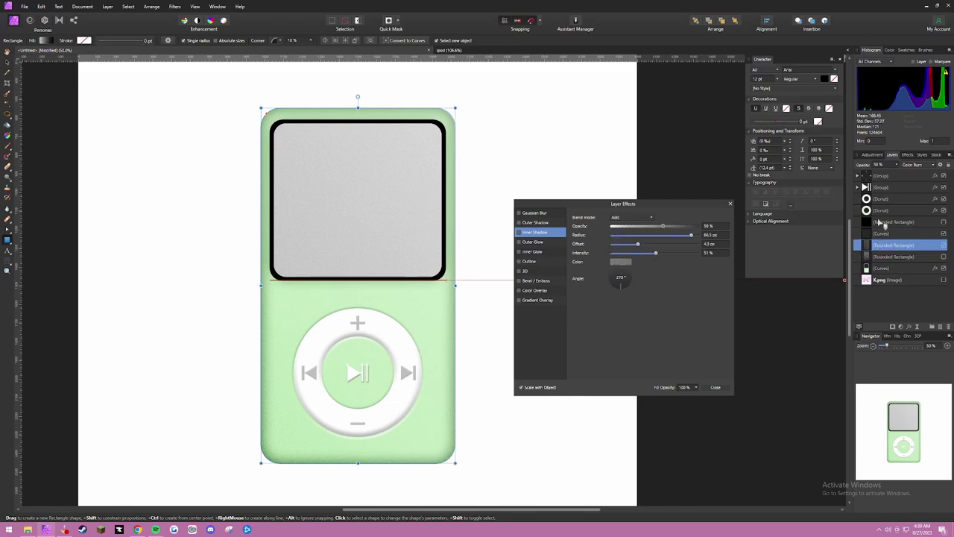
pyautogui.click(891, 222)
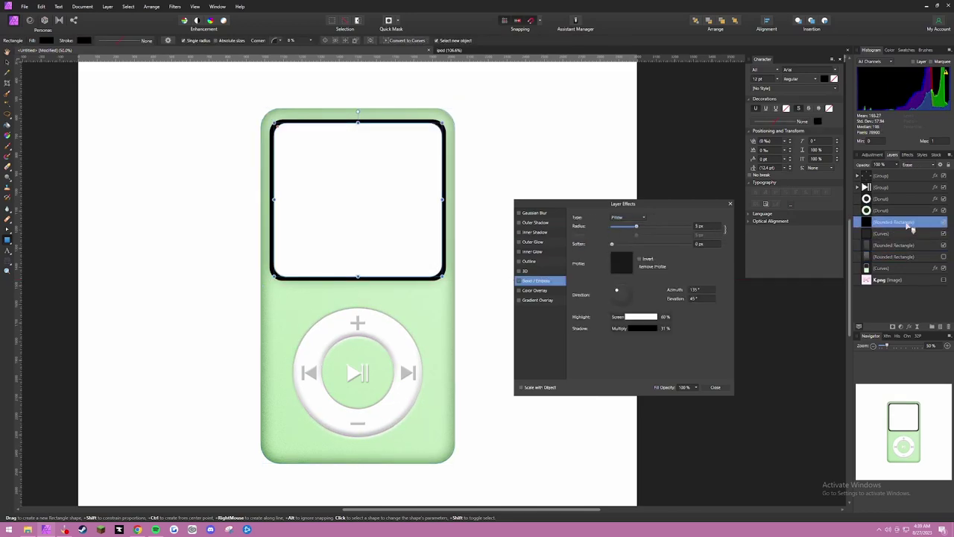
# Step: Draw a small square on the blank canvas beside the player and close the layer effects dialog
pyautogui.moveTo(480, 119)
pyautogui.mouseDown()
pyautogui.moveTo(524, 149)
pyautogui.moveTo(553, 191)
pyautogui.mouseUp()
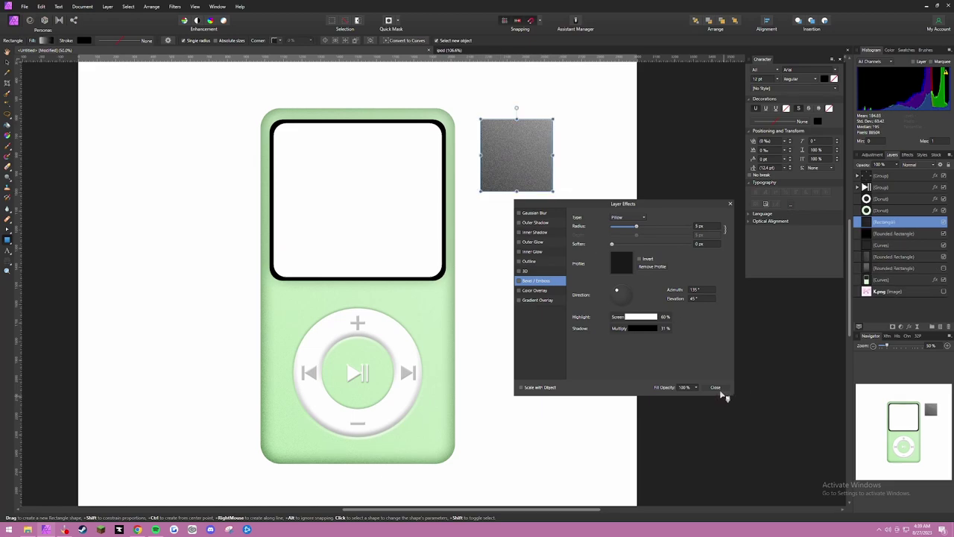
pyautogui.hotkey('ctrl', 'z')
pyautogui.moveTo(510, 130); pyautogui.dragTo(573, 192)
pyautogui.click(717, 387)
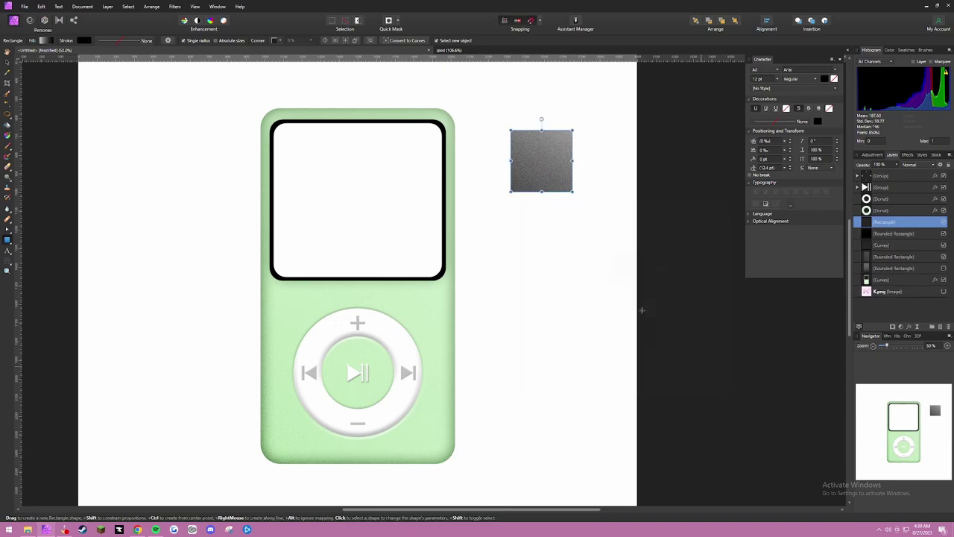
# Step: Fill the small square with solid black and move it into the left half of the player's screen
pyautogui.click(49, 43)
pyautogui.click(36, 54)
pyautogui.moveTo(62, 94); pyautogui.dragTo(155, 60)
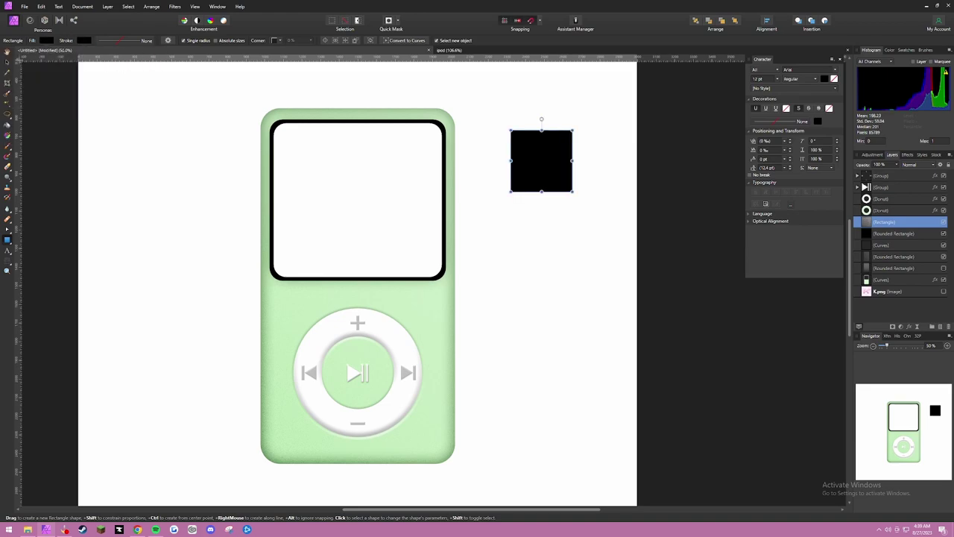
pyautogui.moveTo(552, 153); pyautogui.dragTo(335, 179)
# Step: Choose Segoe UI as the font for new artistic text
pyautogui.click(8, 252)
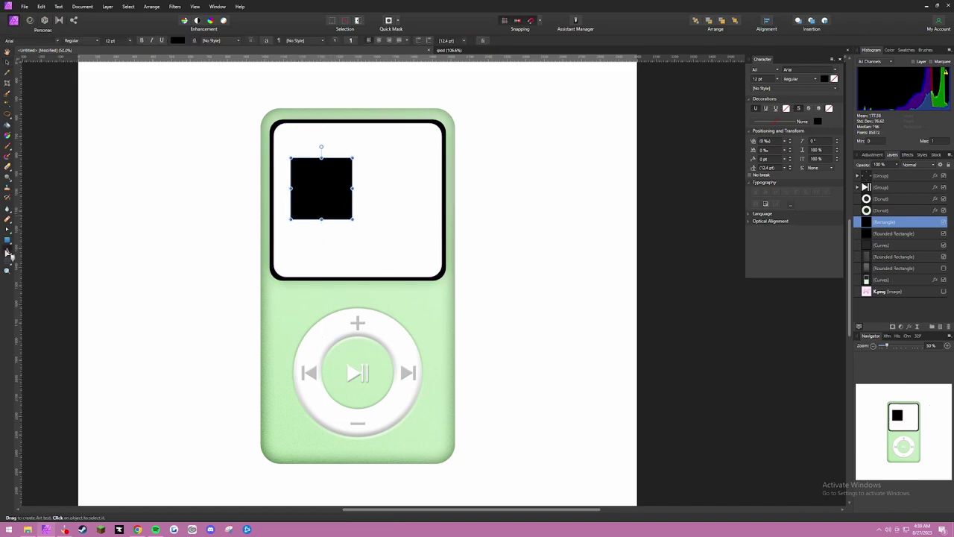
pyautogui.click(57, 41)
pyautogui.click(57, 42)
pyautogui.click(43, 43)
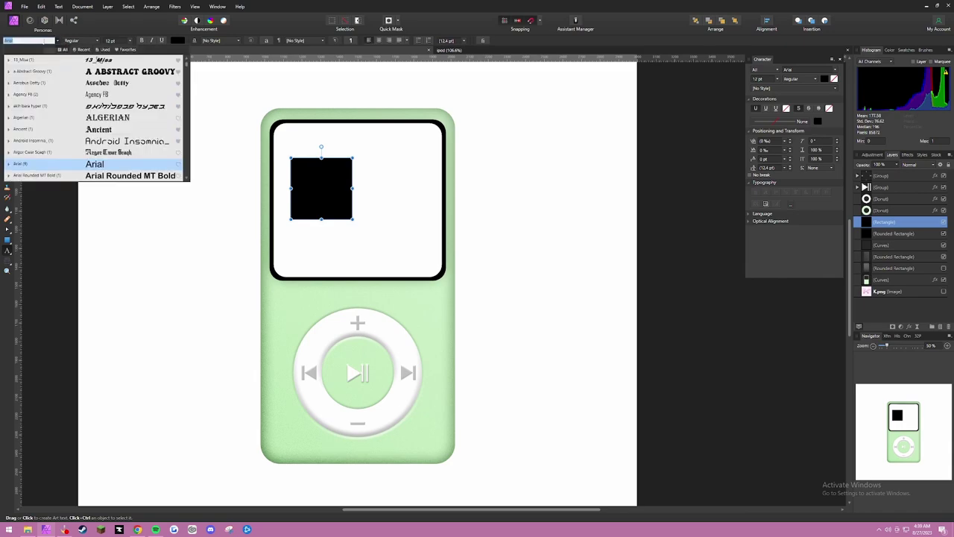
pyautogui.write('Segoe')
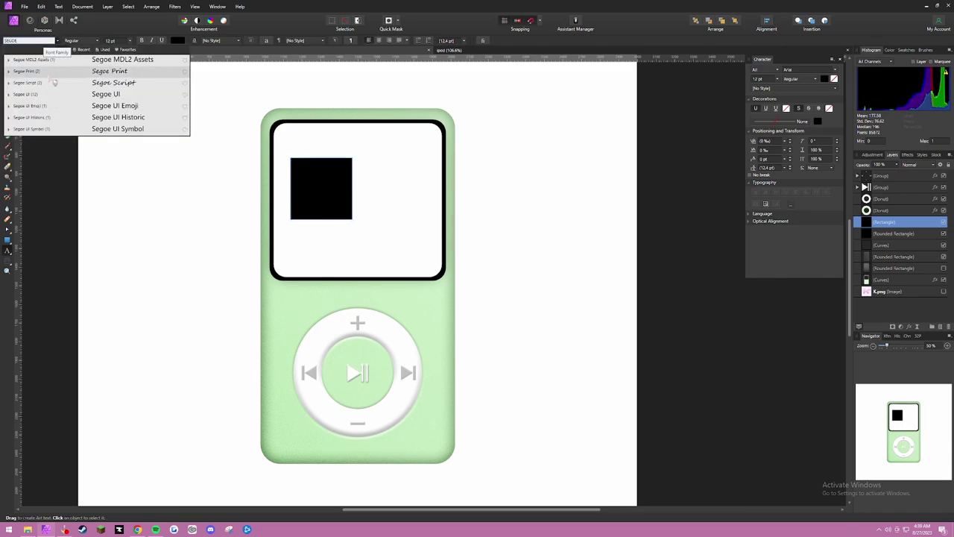
pyautogui.click(80, 96)
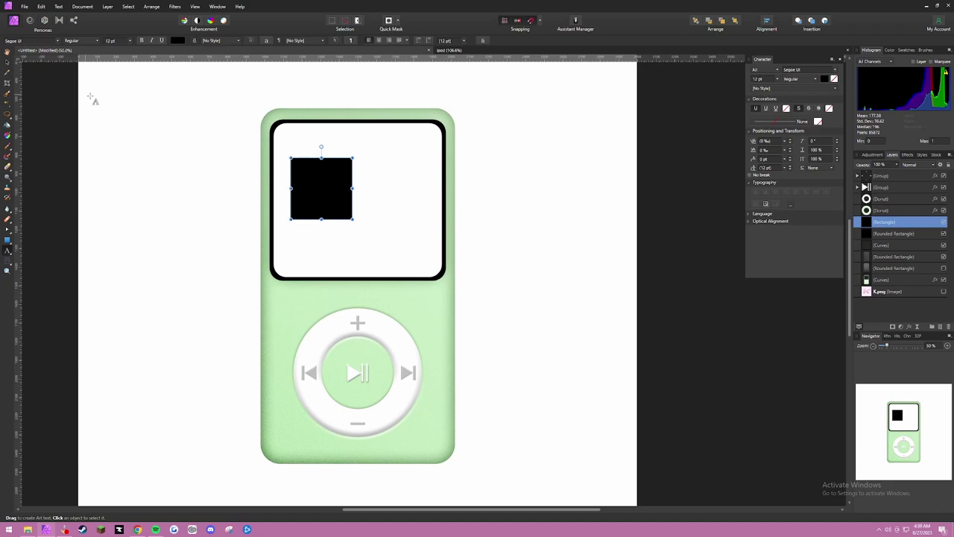
# Step: Add 30 pt artistic text reading "Song Name" to the right of the black square
pyautogui.click(370, 172)
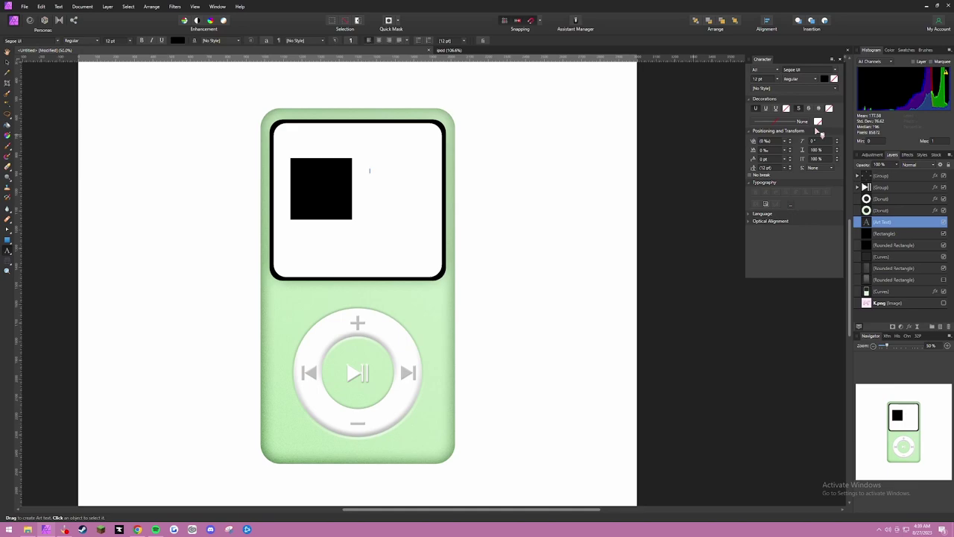
pyautogui.click(131, 41)
pyautogui.click(120, 124)
pyautogui.write('S')
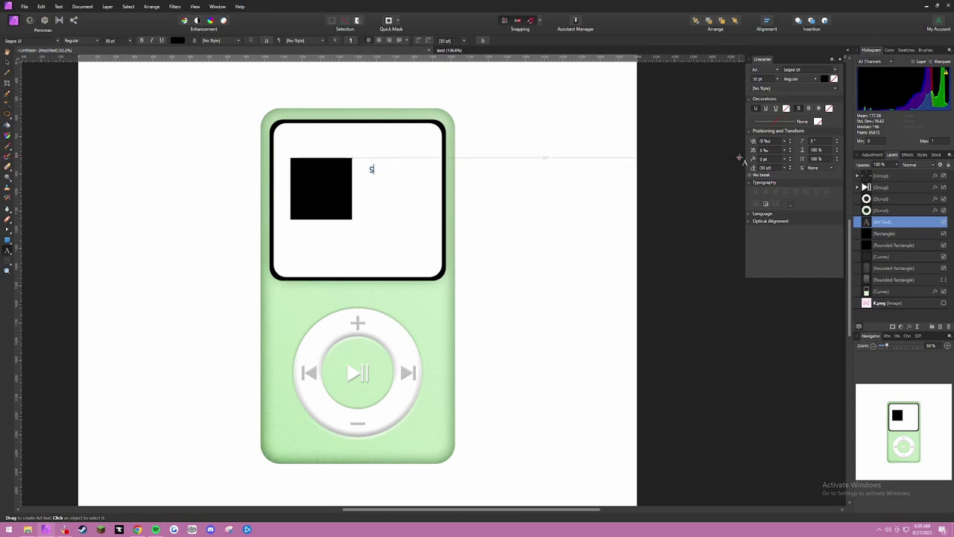
pyautogui.write('on')
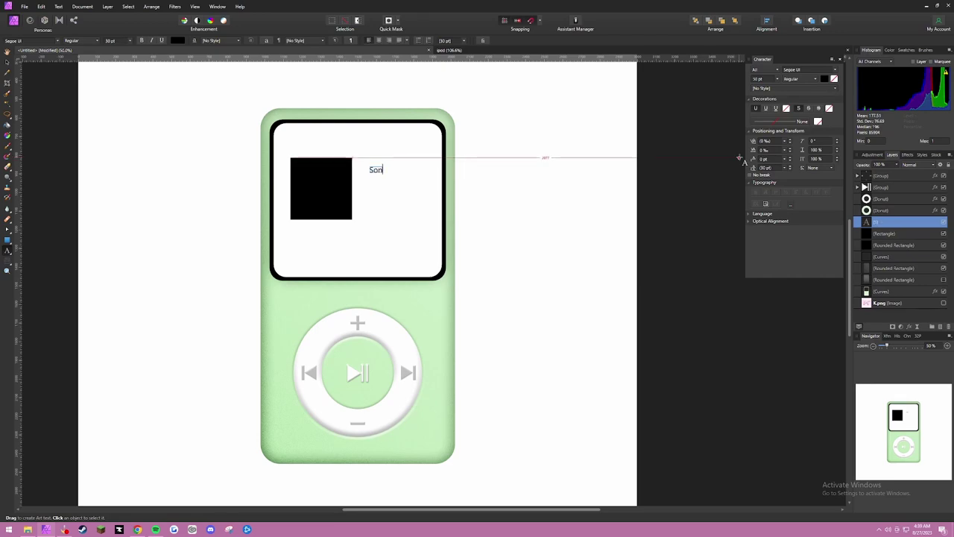
pyautogui.write('g Name')
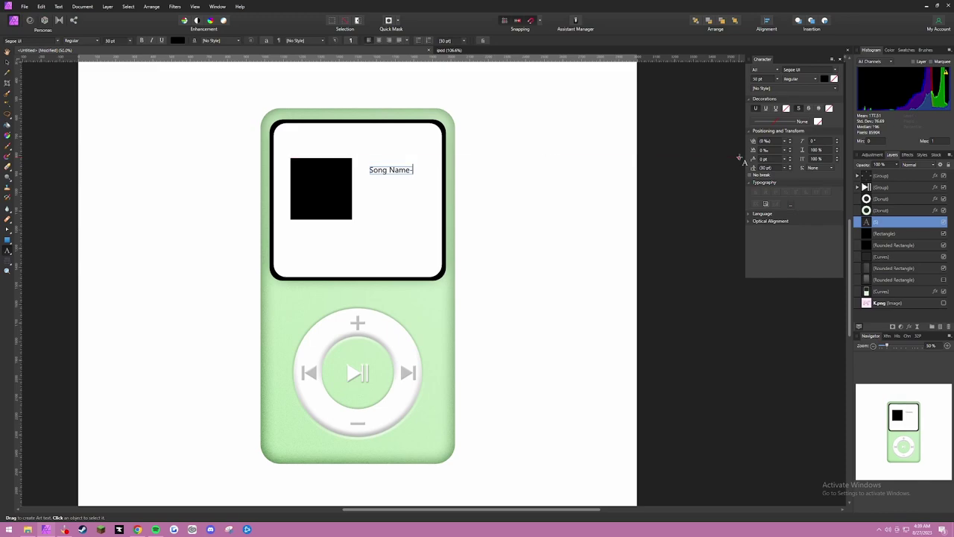
pyautogui.write('- A')
pyautogui.press('BackSpace')
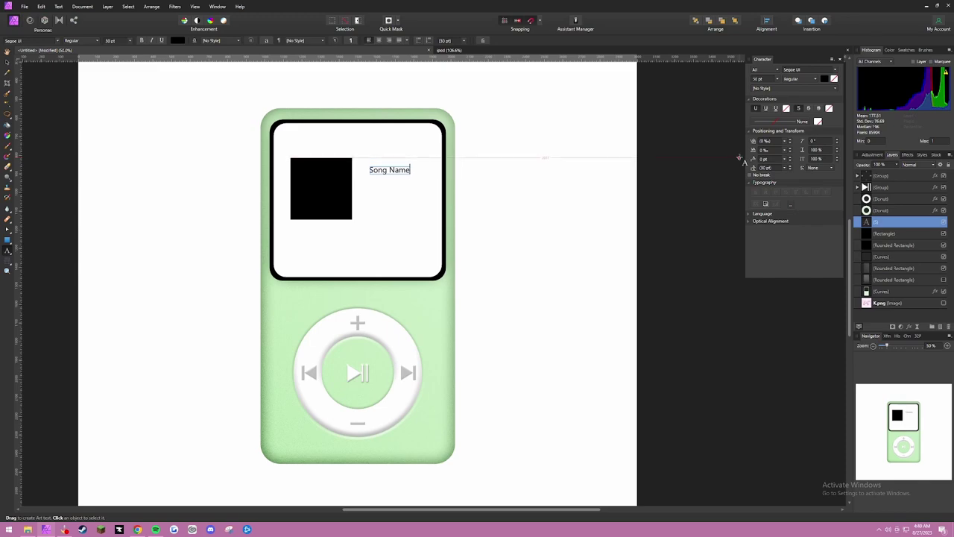
# Step: Add a second text line reading "Artist Name" and select the text together with the black square
pyautogui.press('Return')
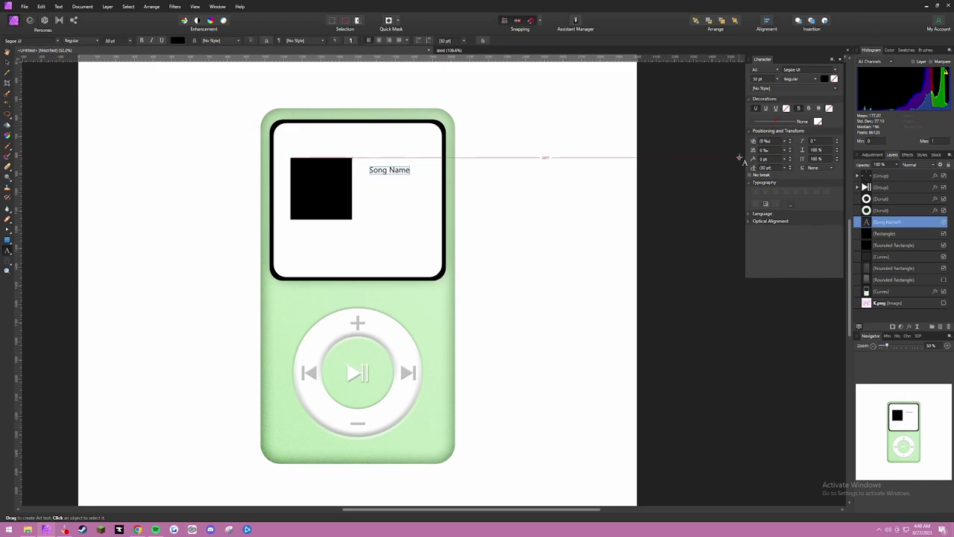
pyautogui.write('Artis')
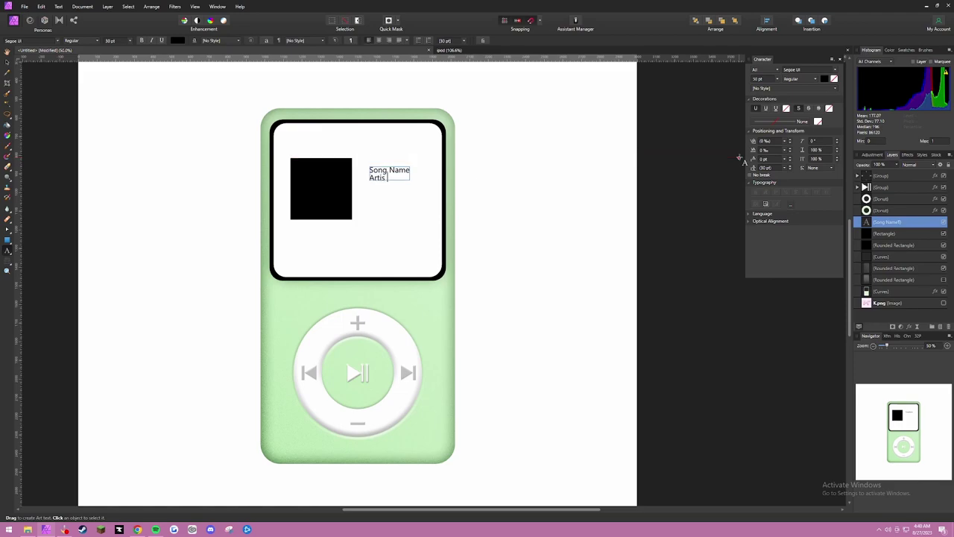
pyautogui.write('t Name')
pyautogui.press('Escape')
pyautogui.click(7, 64)
pyautogui.keyDown('shift'); pyautogui.click(313, 185); pyautogui.keyUp('shift')
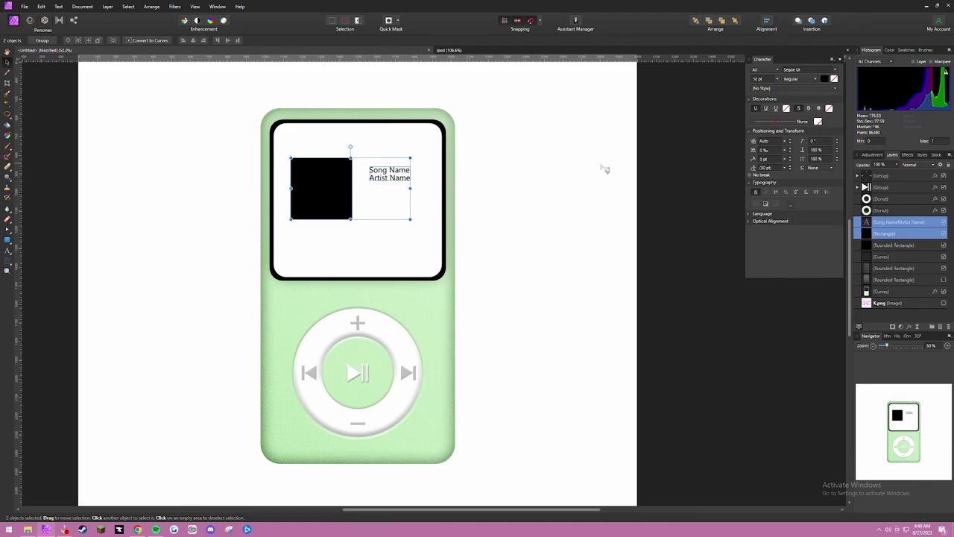
# Step: Try to align the text and the black square on their horizontal centres, and undo it
pyautogui.rightClick(342, 187)
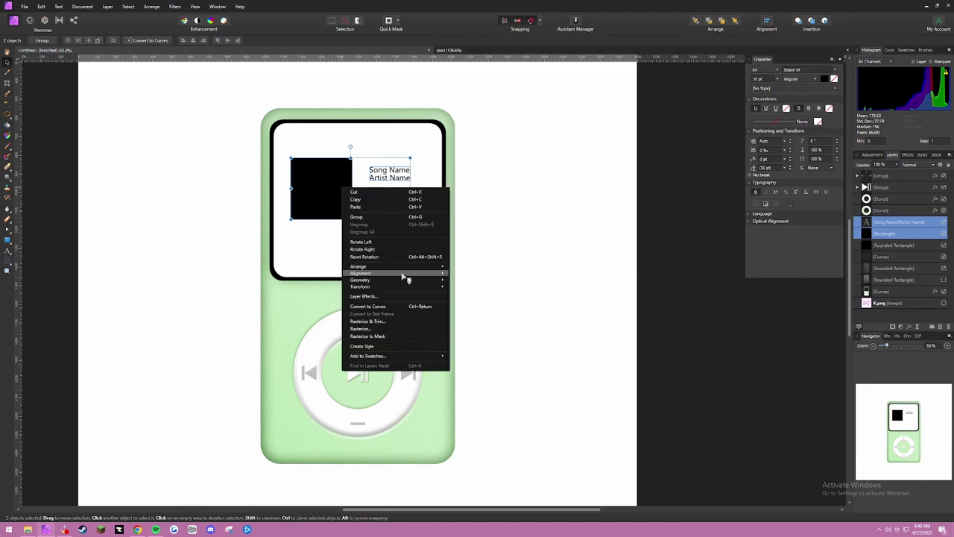
pyautogui.moveTo(406, 277)
pyautogui.click(481, 282)
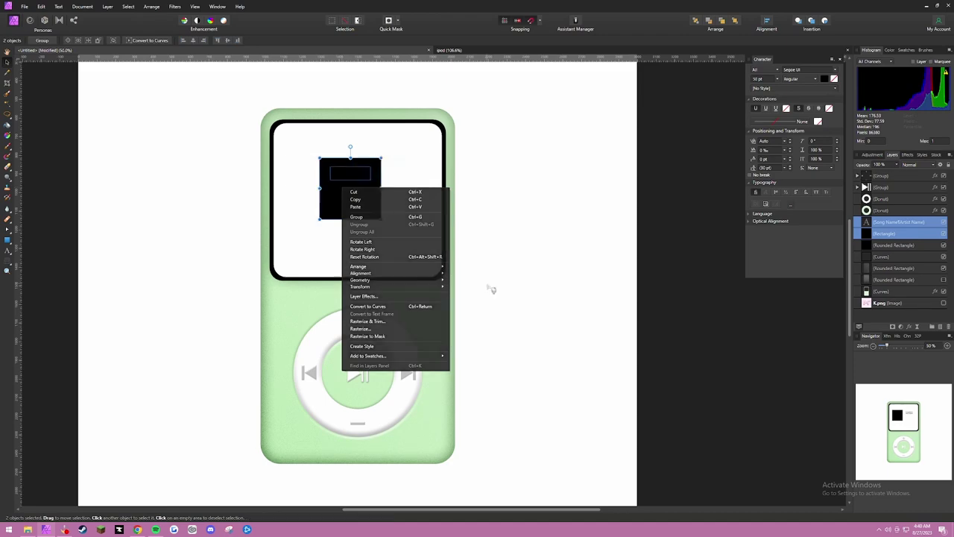
pyautogui.hotkey('ctrl', 'z')
# Step: Align the song and artist text with the black square on their vertical middles
pyautogui.rightClick(329, 185)
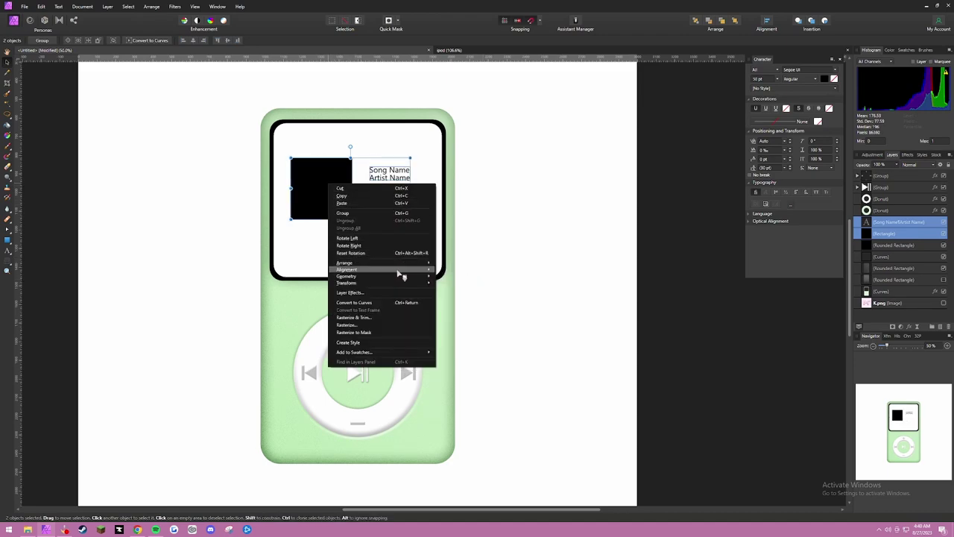
pyautogui.moveTo(400, 270)
pyautogui.click(469, 304)
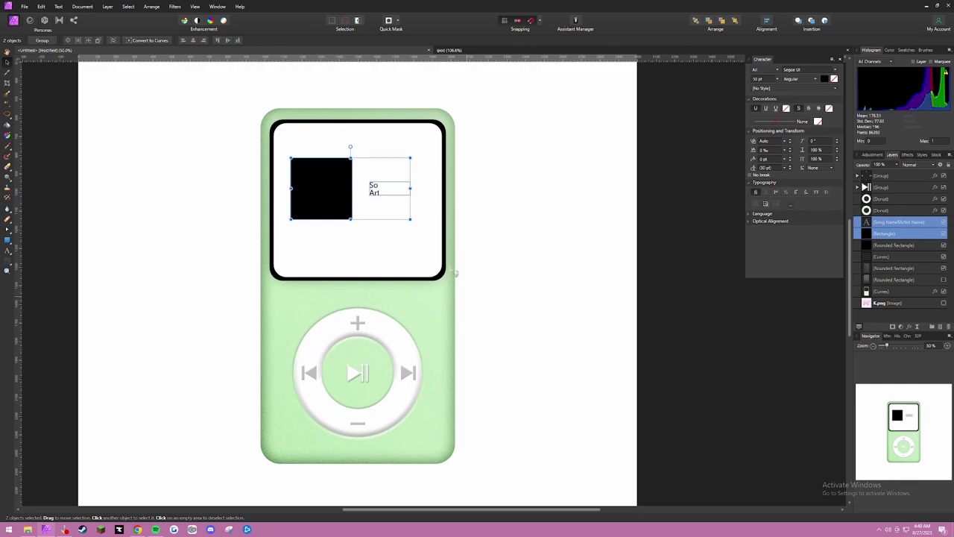
# Step: Try to move the song and artist text against the black square's right edge, and undo it
pyautogui.click(406, 196)
pyautogui.doubleClick(407, 195)
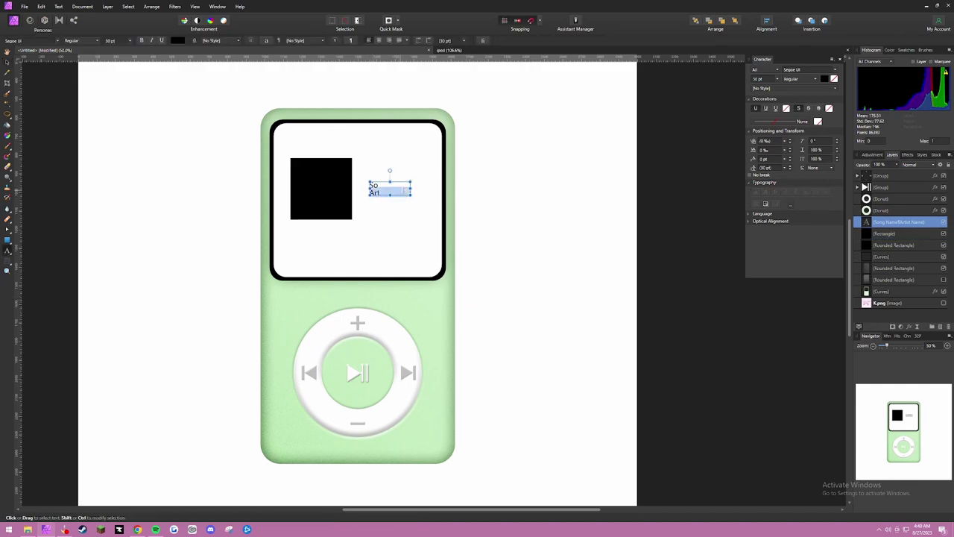
pyautogui.hotkey('ctrl', 'a')
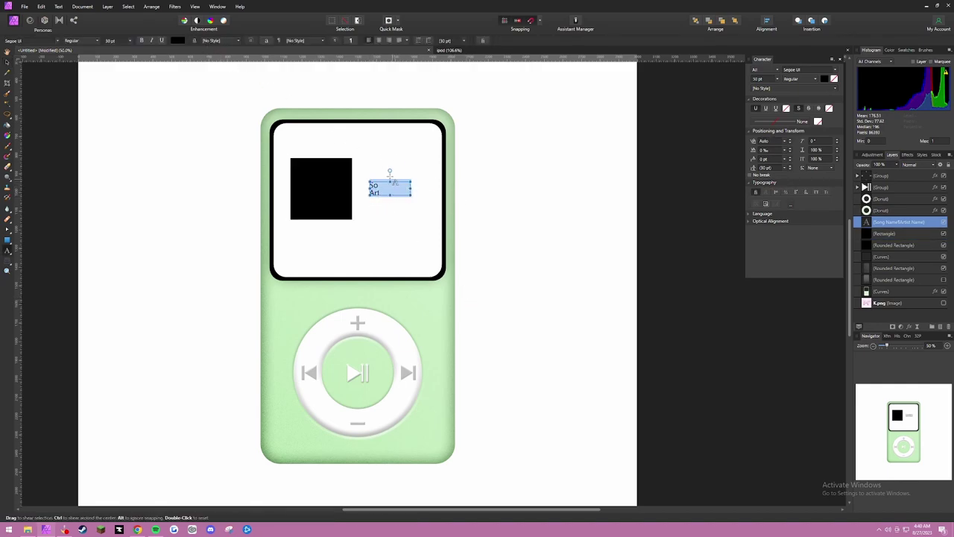
pyautogui.press('Escape')
pyautogui.moveTo(400, 196); pyautogui.dragTo(384, 195)
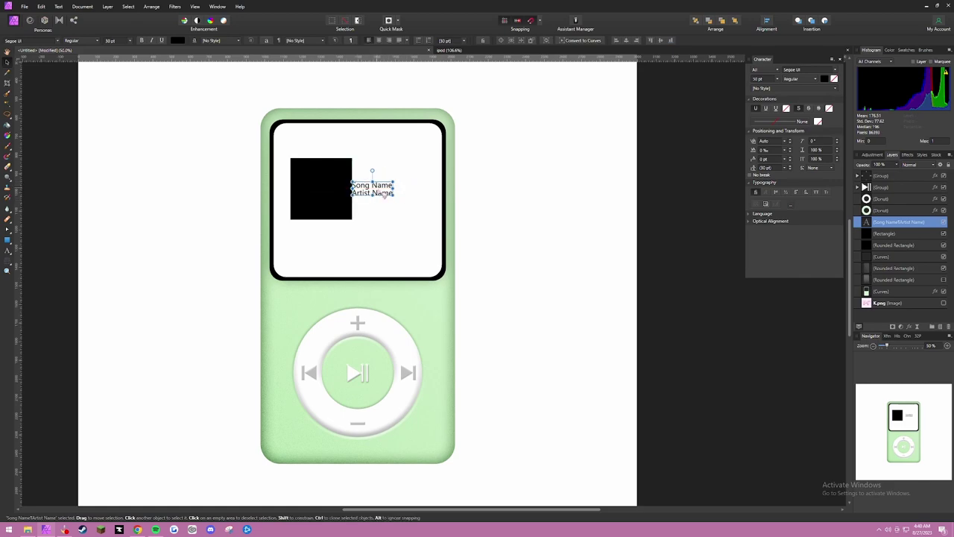
pyautogui.hotkey('ctrl', 'z')
# Step: Select the black square and the text together and centre them horizontally within the white screen area
pyautogui.click(333, 189)
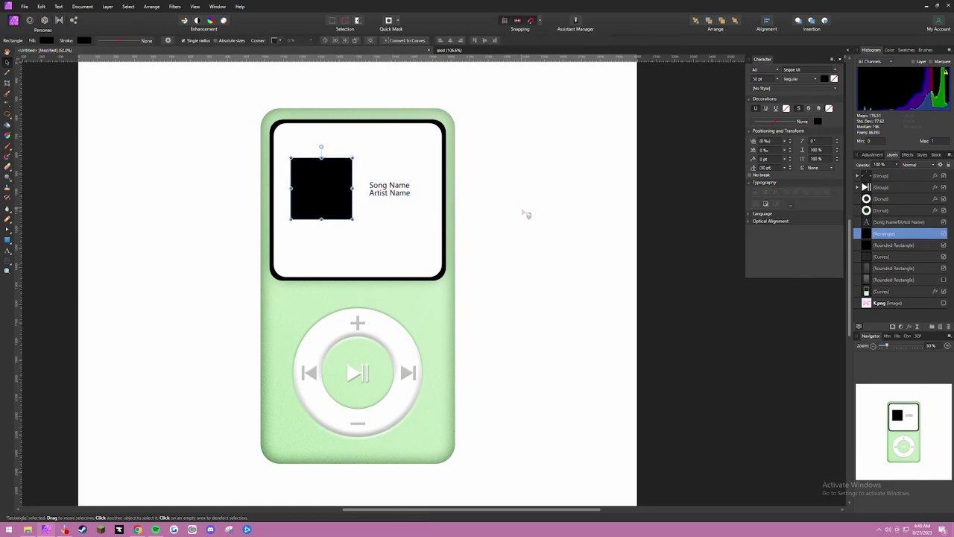
pyautogui.moveTo(526, 213); pyautogui.dragTo(533, 220)
pyautogui.click(405, 199)
pyautogui.keyDown('shift'); pyautogui.click(326, 196); pyautogui.keyUp('shift')
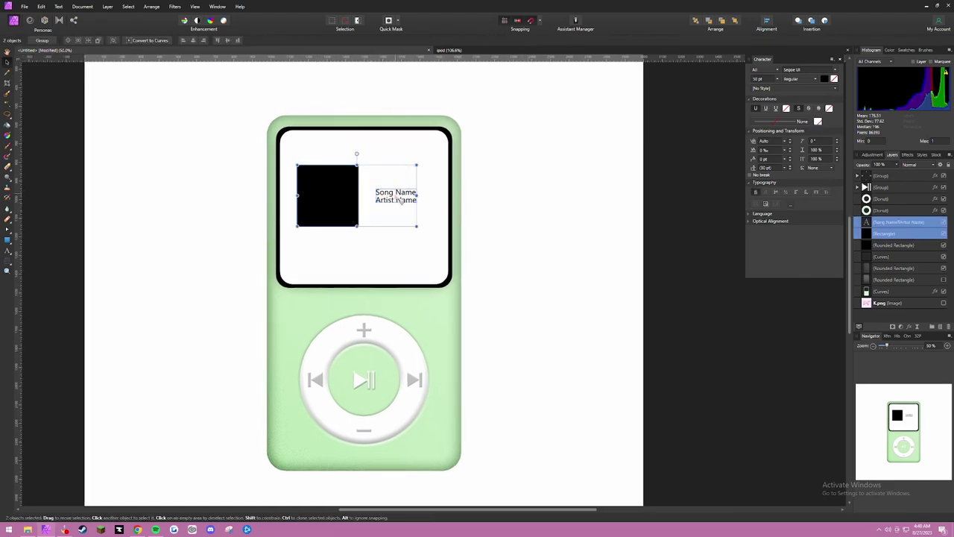
pyautogui.moveTo(396, 199); pyautogui.dragTo(403, 199)
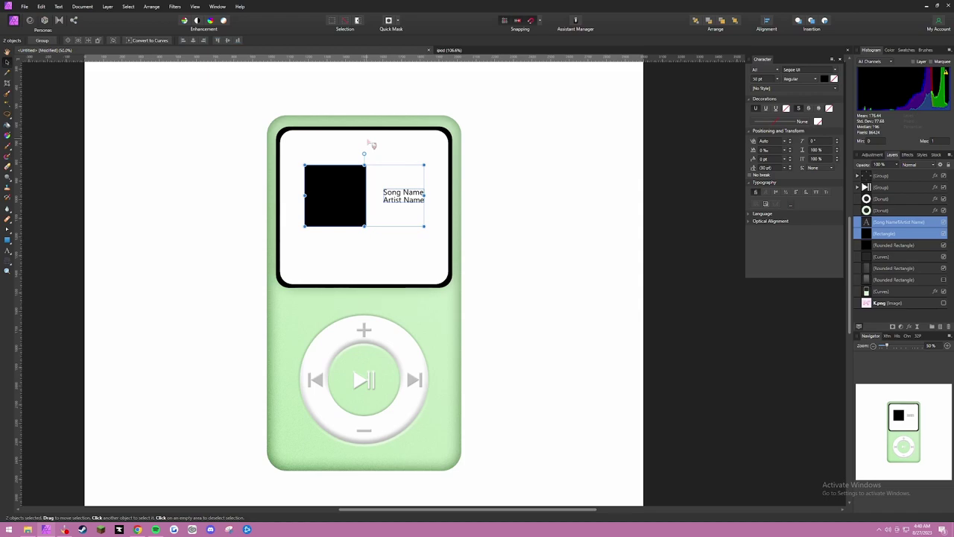
pyautogui.click(350, 176)
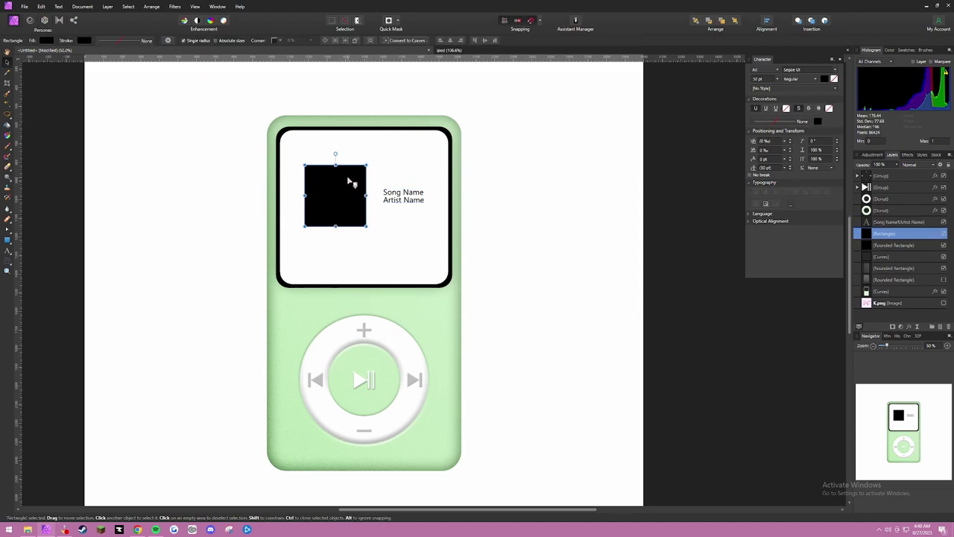
pyautogui.click(407, 204)
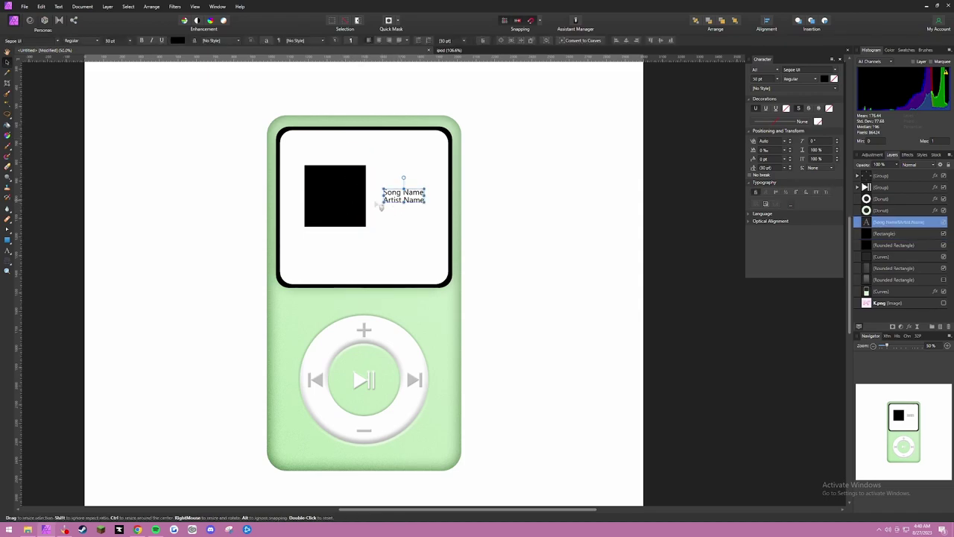
pyautogui.click(353, 204)
pyautogui.click(409, 202)
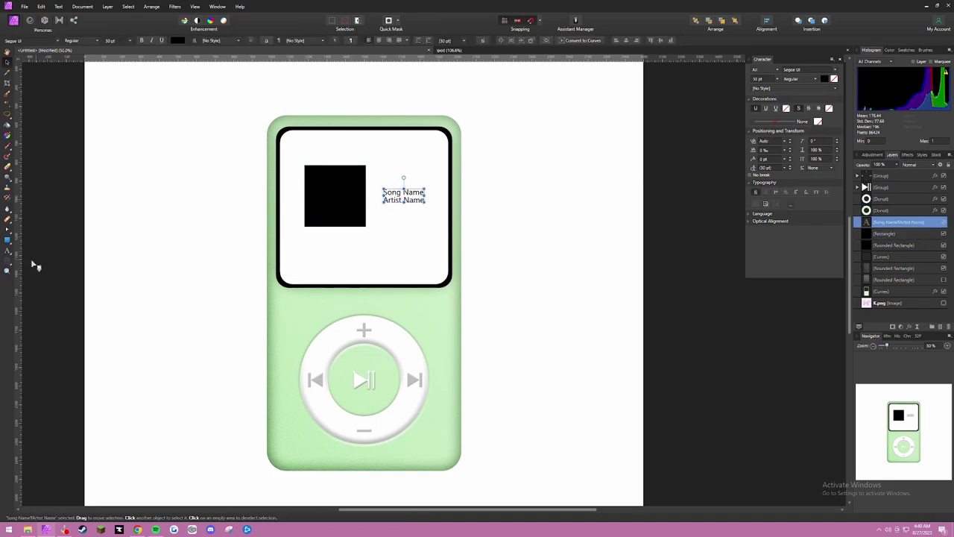
# Step: Draw a thin black horizontal rectangle below the square, spanning from the square's left edge to the text's right edge
pyautogui.click(9, 241)
pyautogui.click(23, 243)
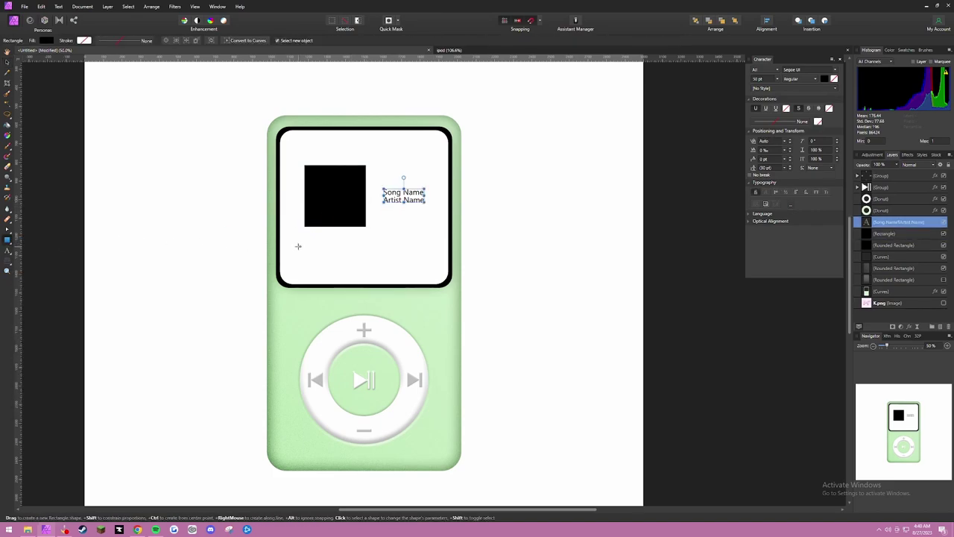
pyautogui.hotkey('ctrl', 'space')
pyautogui.moveTo(350, 243); pyautogui.dragTo(487, 298)
pyautogui.moveTo(248, 295); pyautogui.dragTo(486, 299)
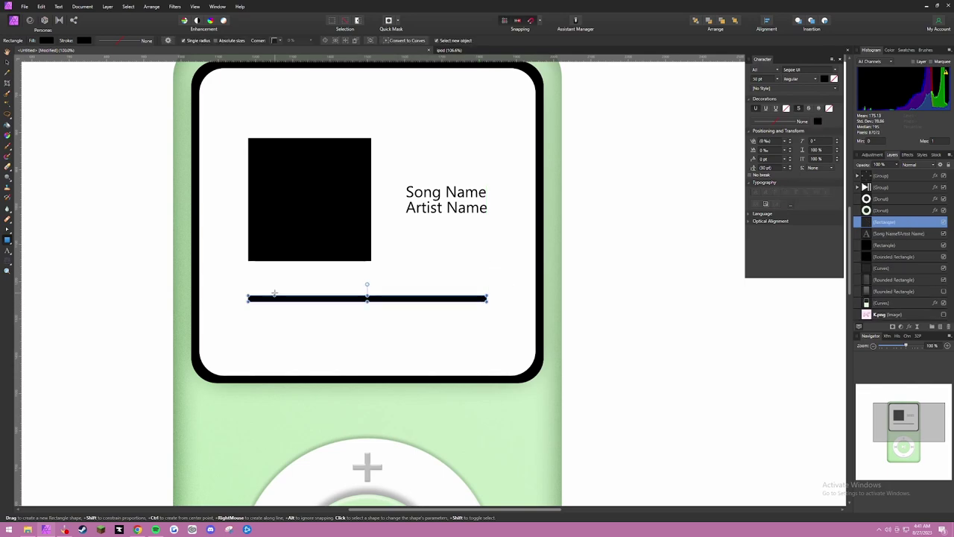
# Step: Give the thin bar rounded corners with a 50% radius
pyautogui.moveTo(366, 283); pyautogui.dragTo(357, 273)
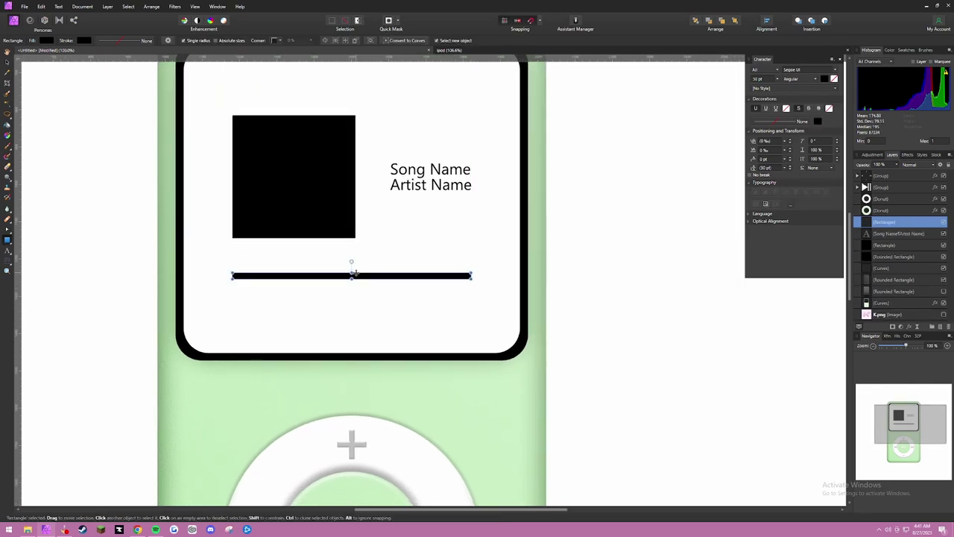
pyautogui.click(282, 41)
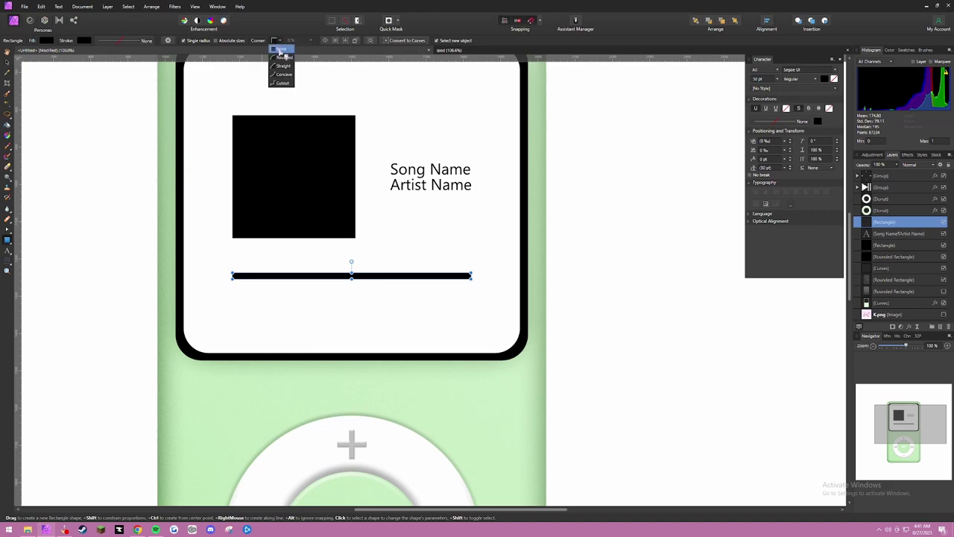
pyautogui.click(286, 54)
pyautogui.moveTo(314, 42); pyautogui.dragTo(507, 92)
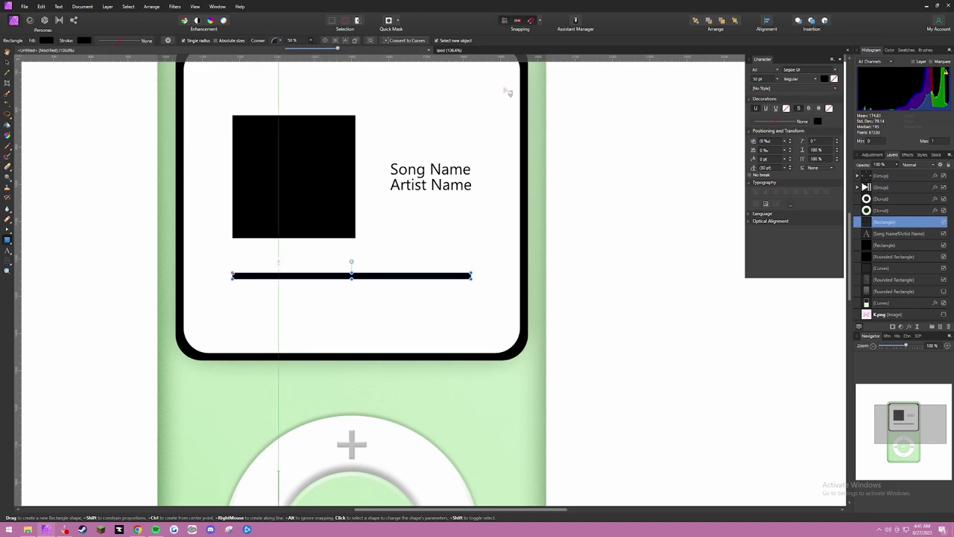
pyautogui.click(6, 53)
pyautogui.click(469, 283)
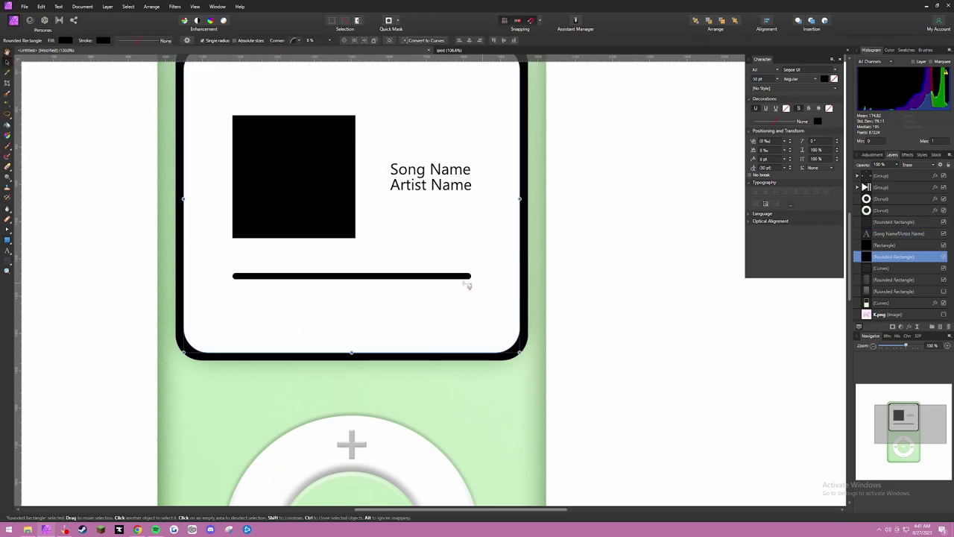
# Step: Create a grey copy of the rounded bar, shortened to cover about the first two-thirds of the original's length
pyautogui.click(357, 277)
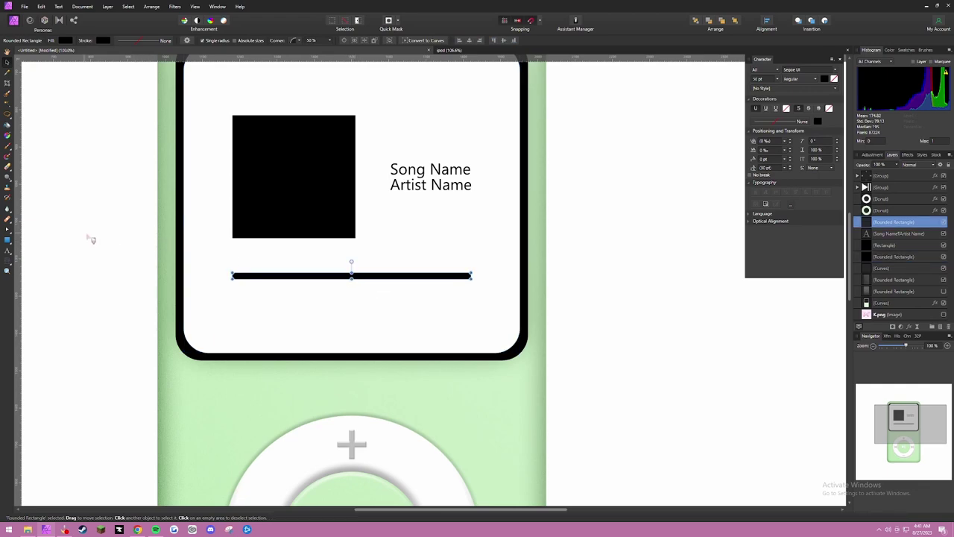
pyautogui.hotkey('ctrl', 'j')
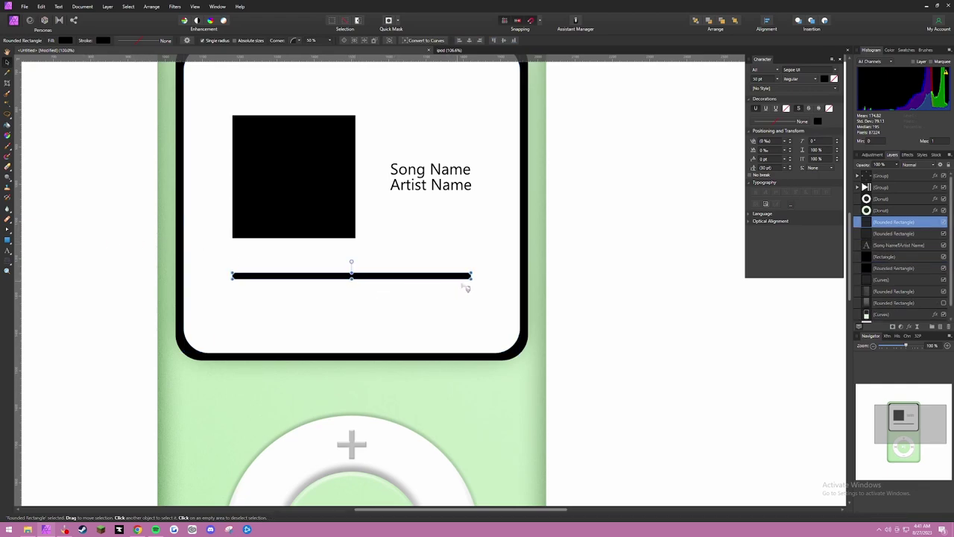
pyautogui.click(68, 40)
pyautogui.moveTo(60, 95); pyautogui.dragTo(45, 97)
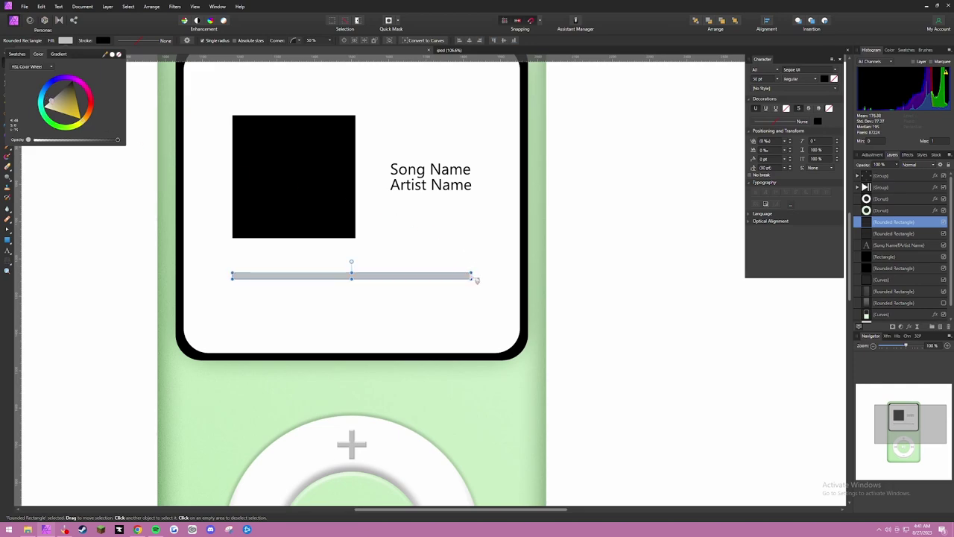
pyautogui.moveTo(471, 276); pyautogui.dragTo(385, 276)
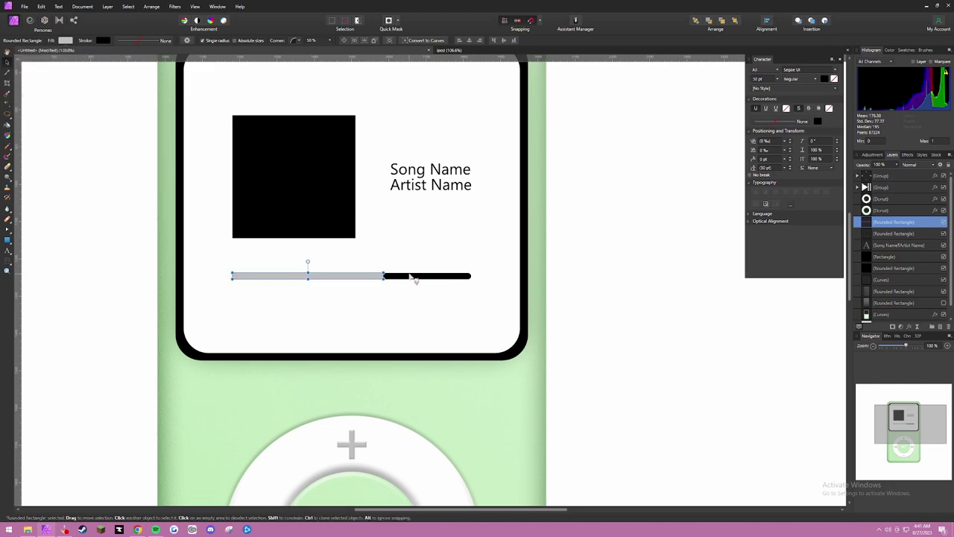
# Step: Fill the full-length bar with light grey and give the shorter progress bar a darker grey
pyautogui.click(412, 276)
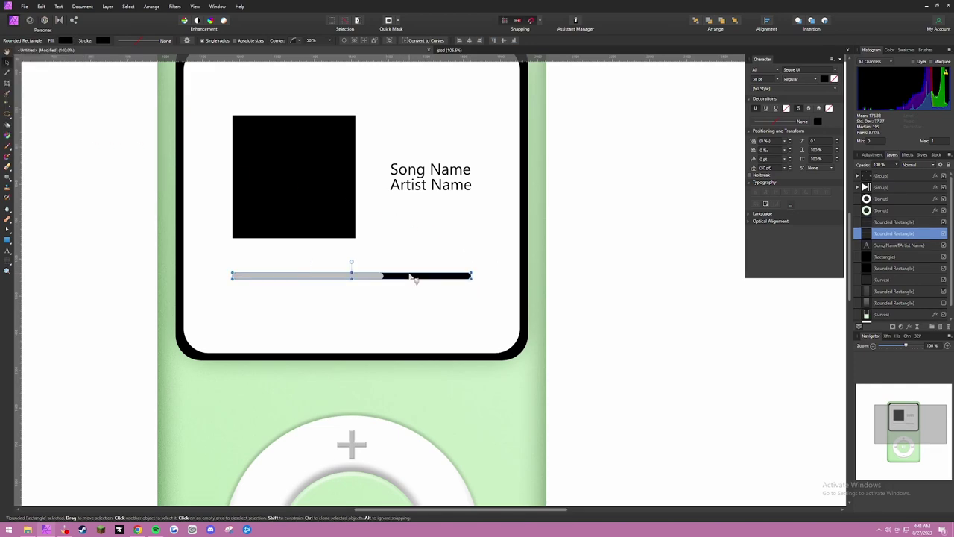
pyautogui.click(65, 41)
pyautogui.moveTo(64, 99); pyautogui.dragTo(42, 98)
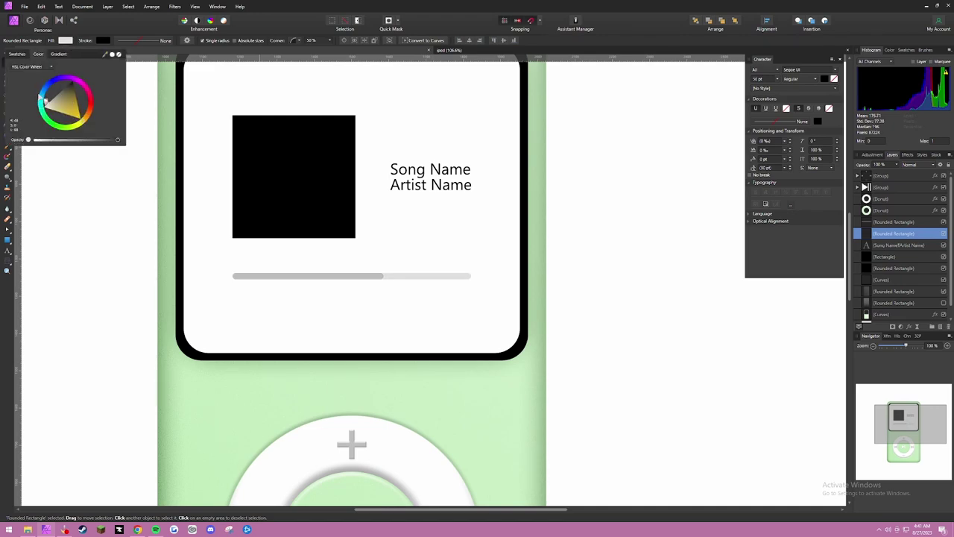
pyautogui.click(351, 274)
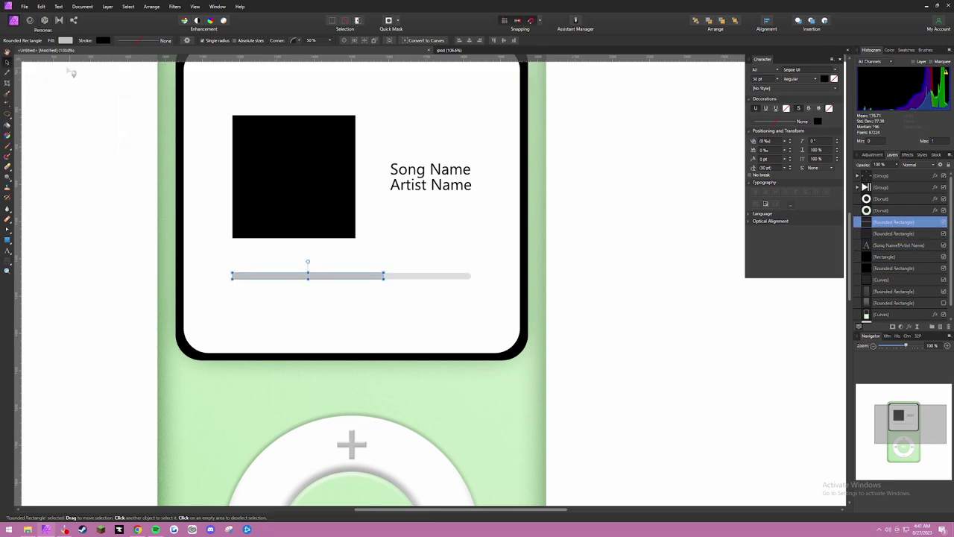
pyautogui.click(68, 41)
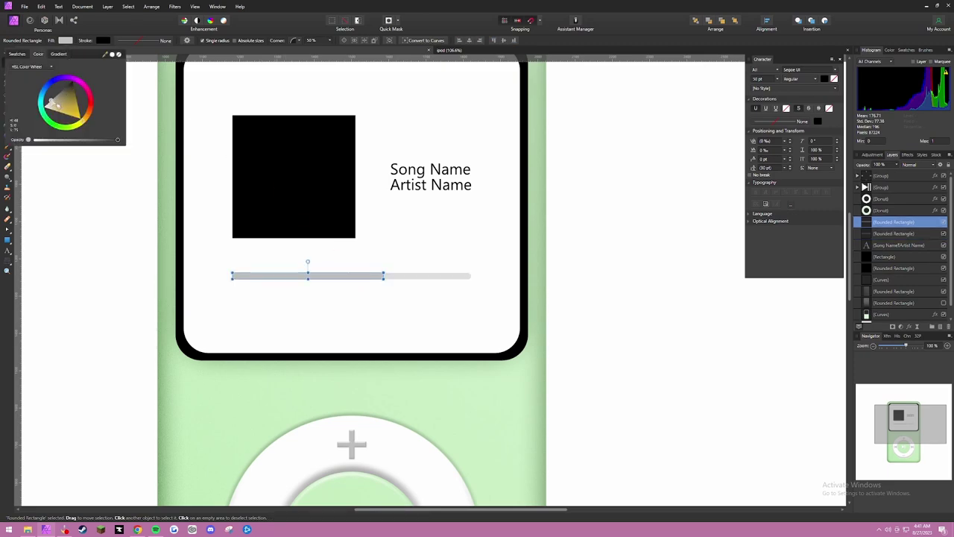
pyautogui.moveTo(56, 103); pyautogui.dragTo(56, 99)
# Step: Add 16 pt artistic text reading "2:36" just above the left end of the progress bar
pyautogui.scroll(2, 402, 269)
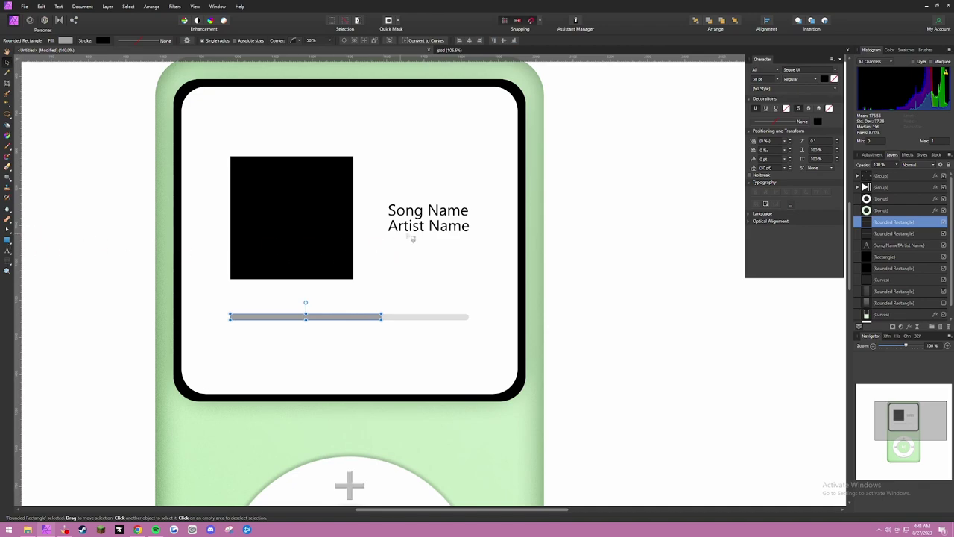
pyautogui.click(418, 232)
pyautogui.click(6, 251)
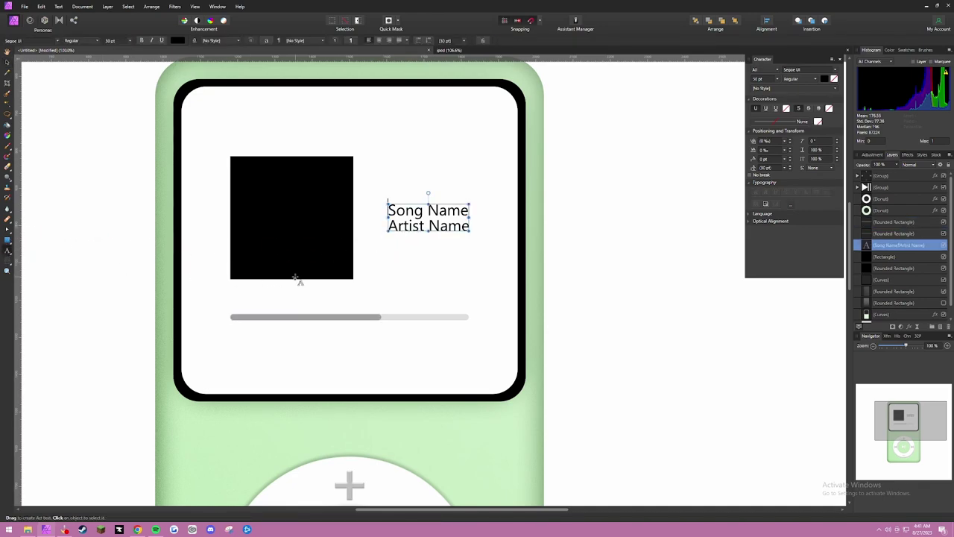
pyautogui.click(231, 311)
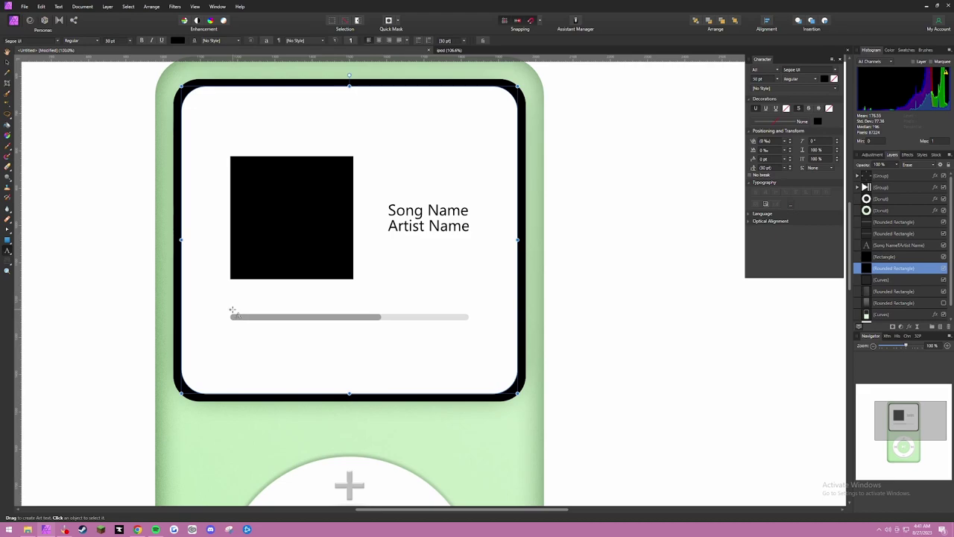
pyautogui.click(233, 310)
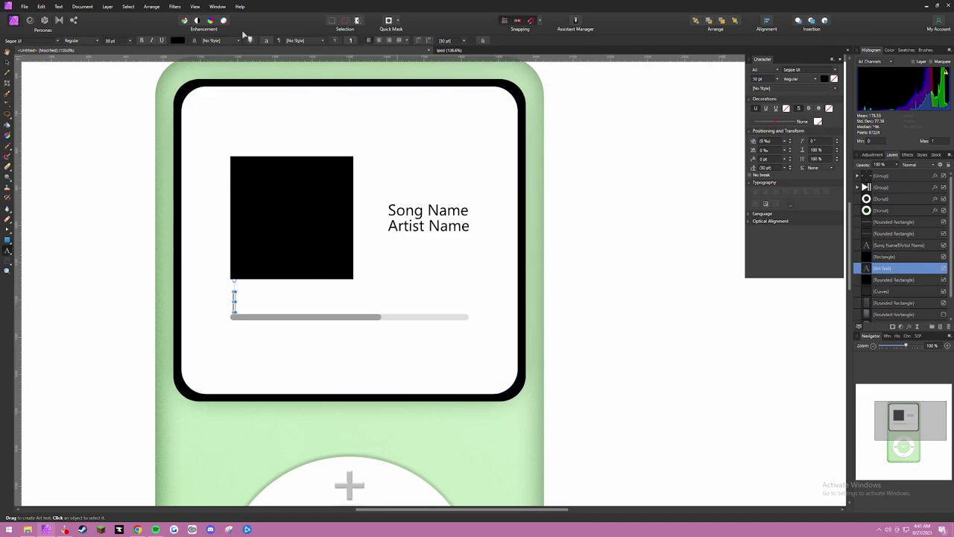
pyautogui.click(130, 41)
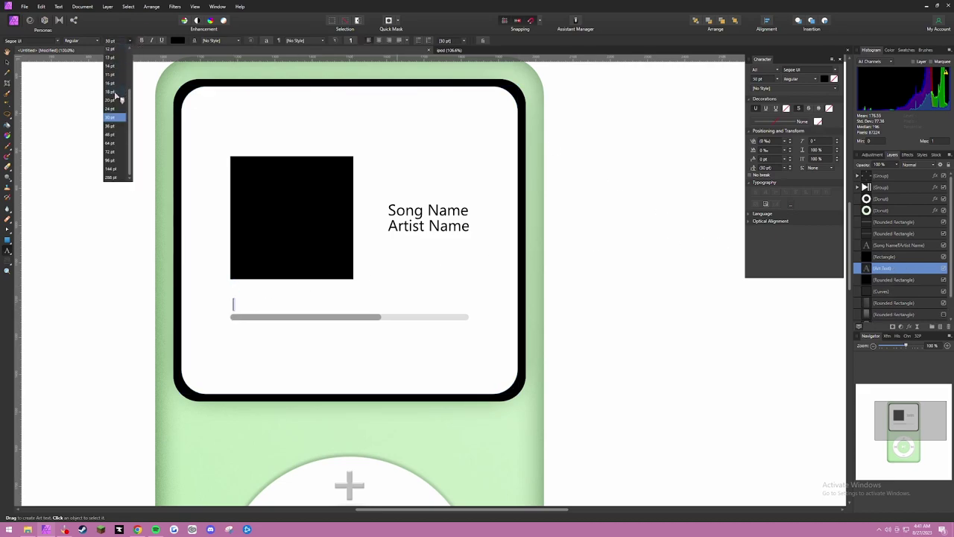
pyautogui.click(112, 83)
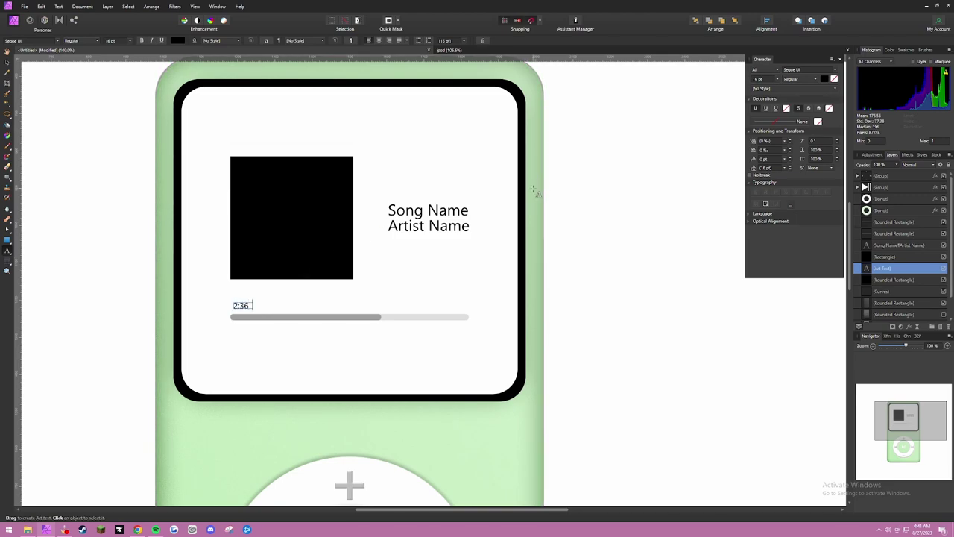
pyautogui.press('Escape')
pyautogui.click(7, 64)
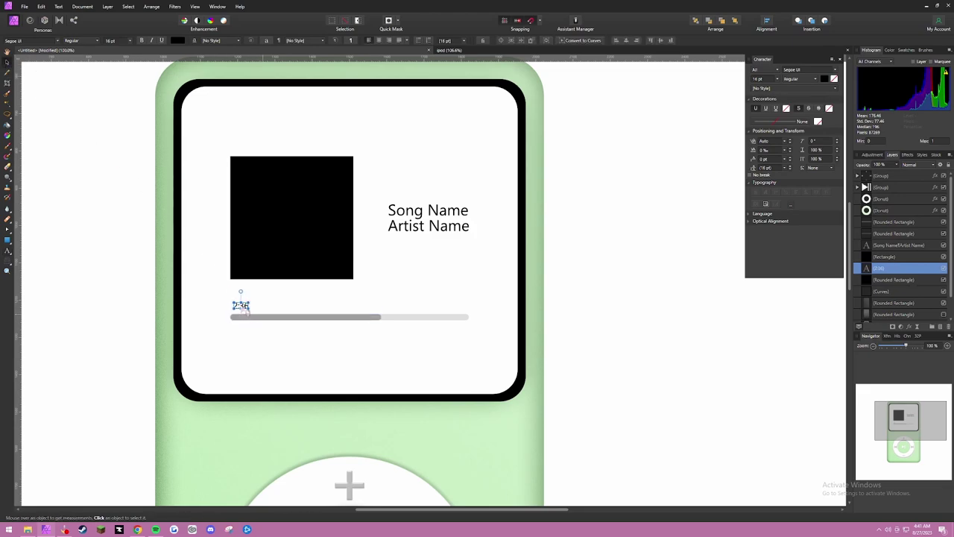
# Step: Copy the time label to above the bar's right end as "4:28", and shift the "2:36" label flush with the bar's left end
pyautogui.moveTo(244, 308); pyautogui.dragTo(471, 319)
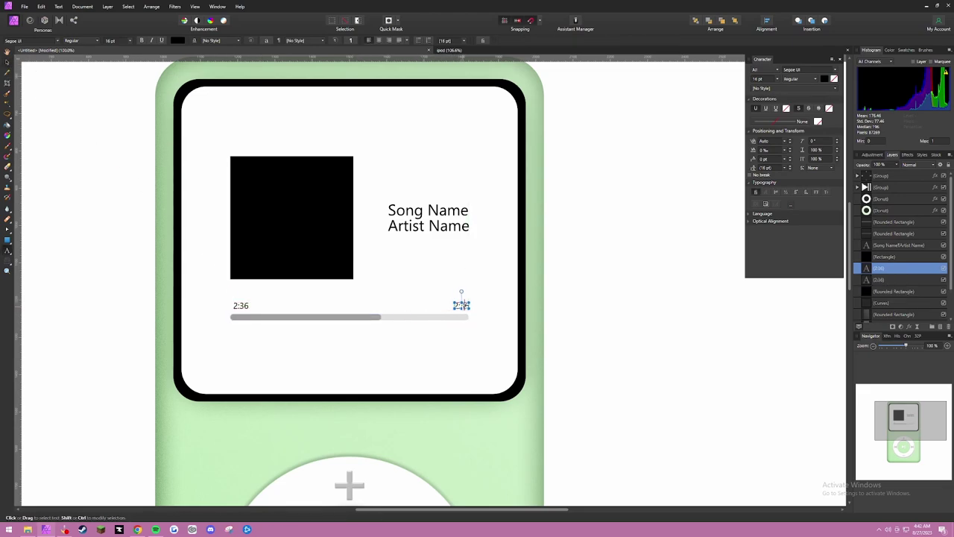
pyautogui.write('t')
pyautogui.write('4')
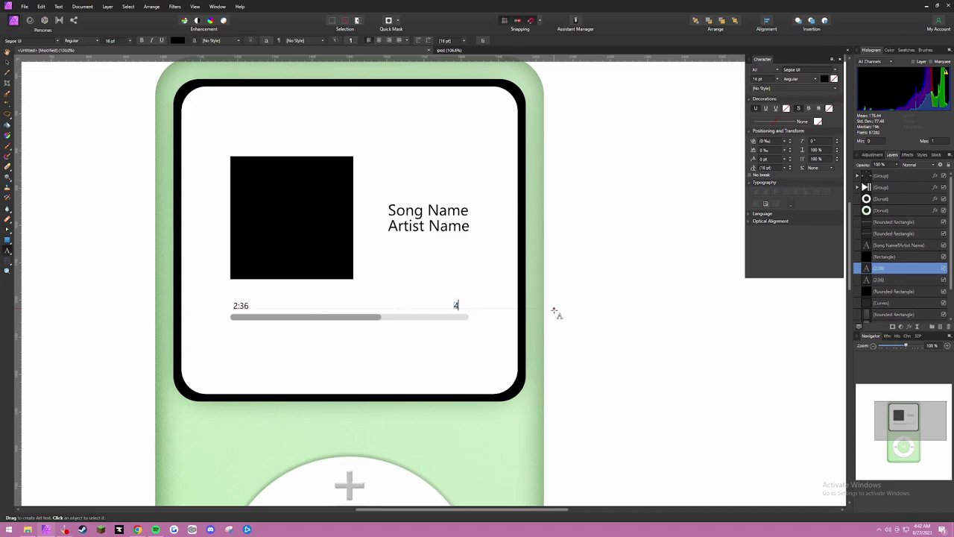
pyautogui.write(':2')
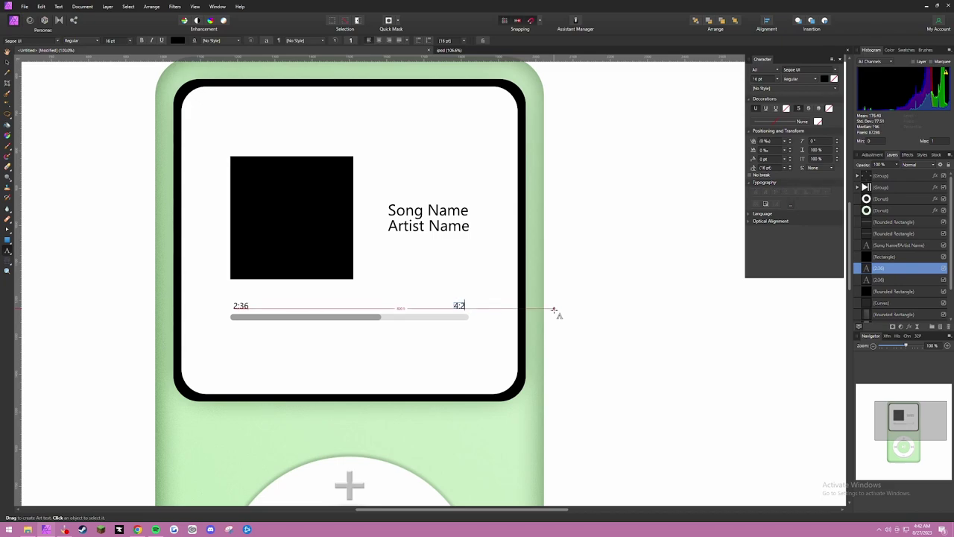
pyautogui.write('8')
pyautogui.click(6, 55)
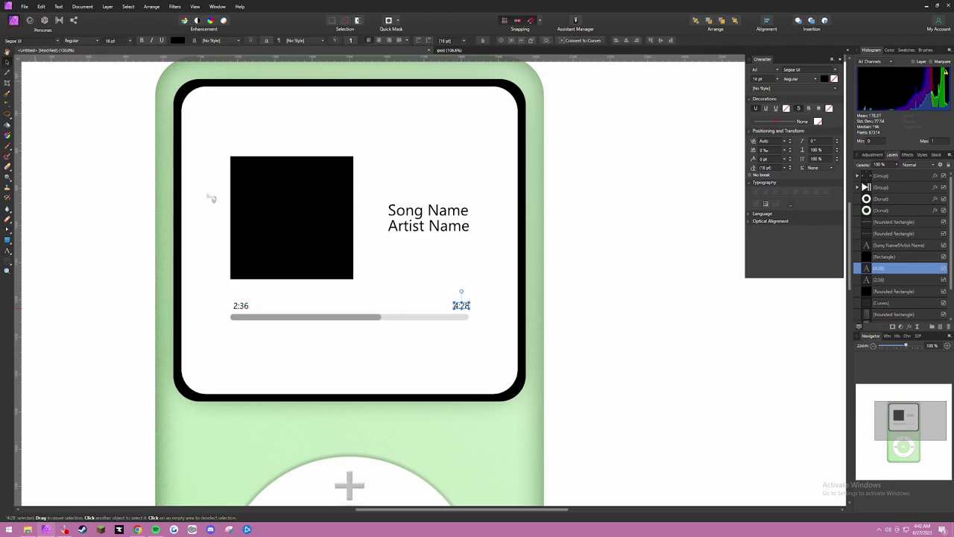
pyautogui.click(244, 308)
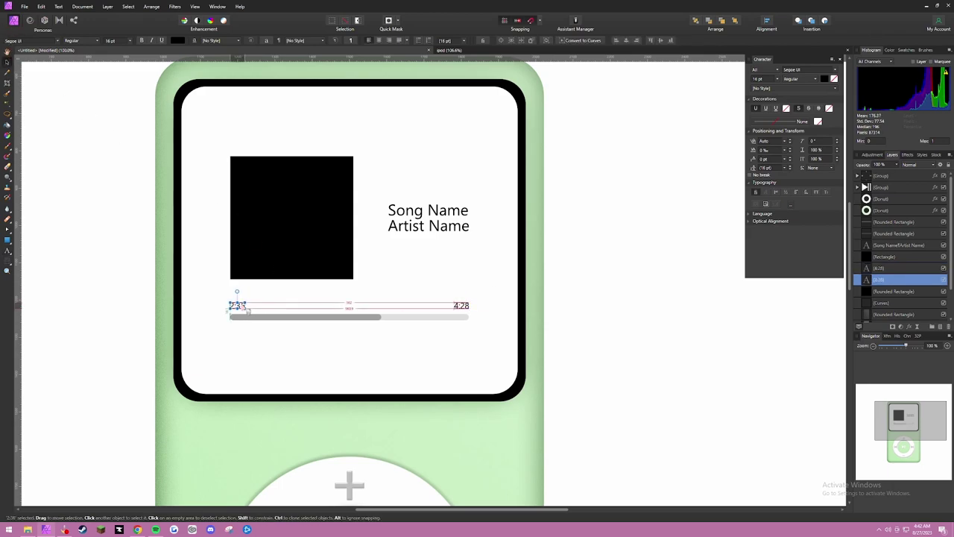
# Step: Set the font size of both the "2:36" and "4:28" time labels to 24 pt
pyautogui.click(463, 307)
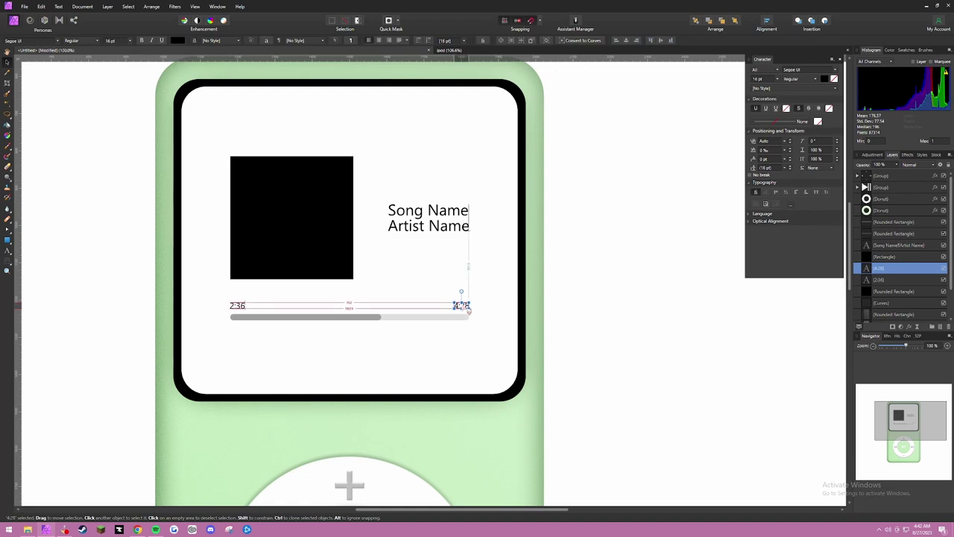
pyautogui.click(239, 306)
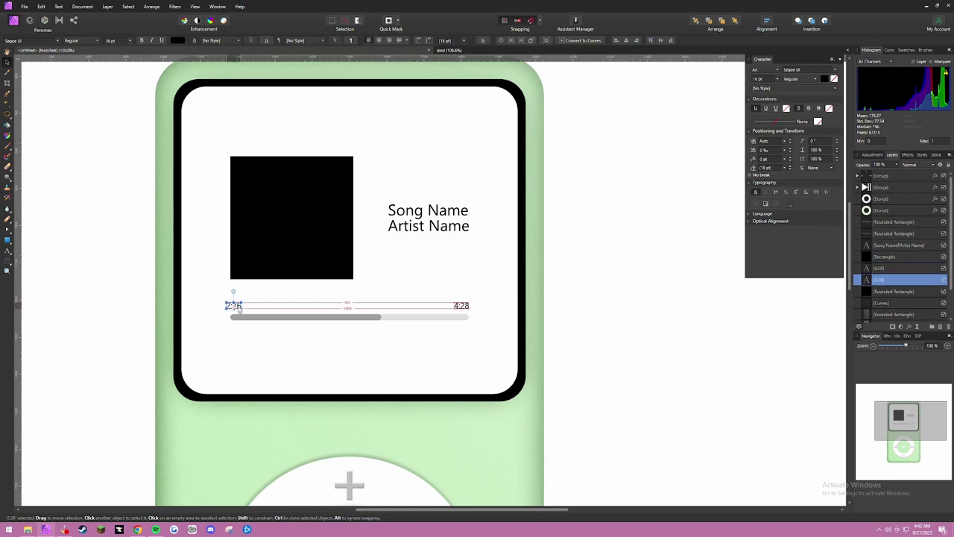
pyautogui.press('space')
pyautogui.scroll(-1, 326, 314)
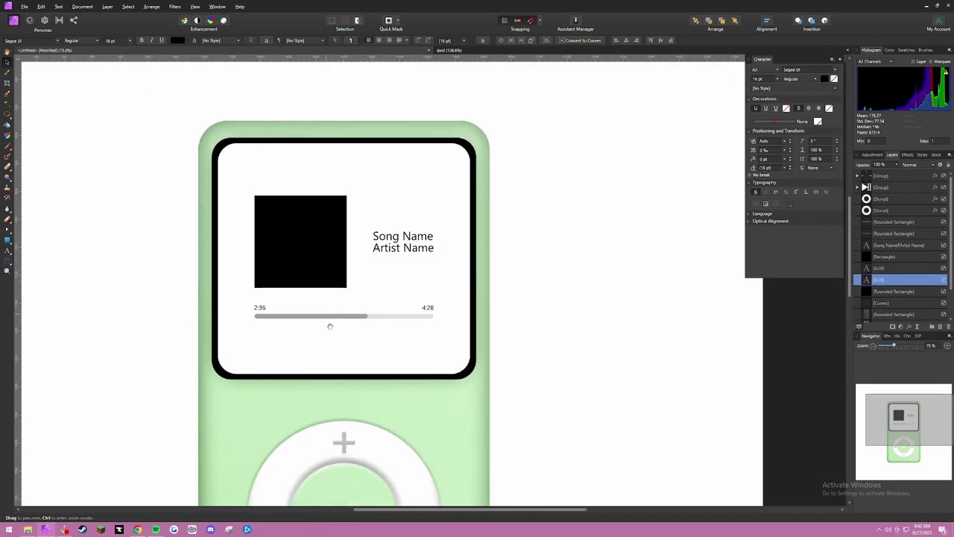
pyautogui.moveTo(345, 351); pyautogui.dragTo(348, 289)
pyautogui.moveTo(466, 292); pyautogui.dragTo(450, 274)
pyautogui.scroll(-1, 462, 316)
pyautogui.scroll(1, 356, 251)
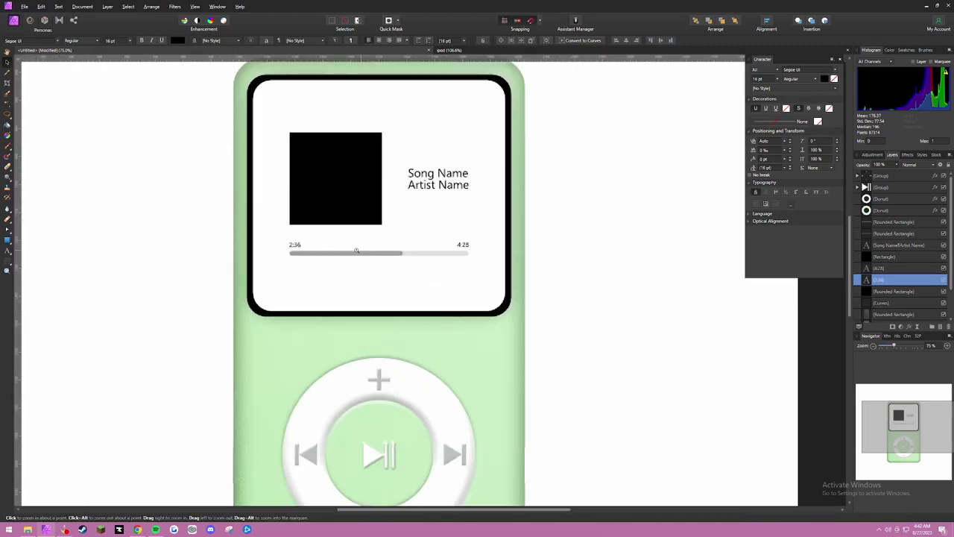
pyautogui.keyDown('shift'); pyautogui.click(467, 247); pyautogui.keyUp('shift')
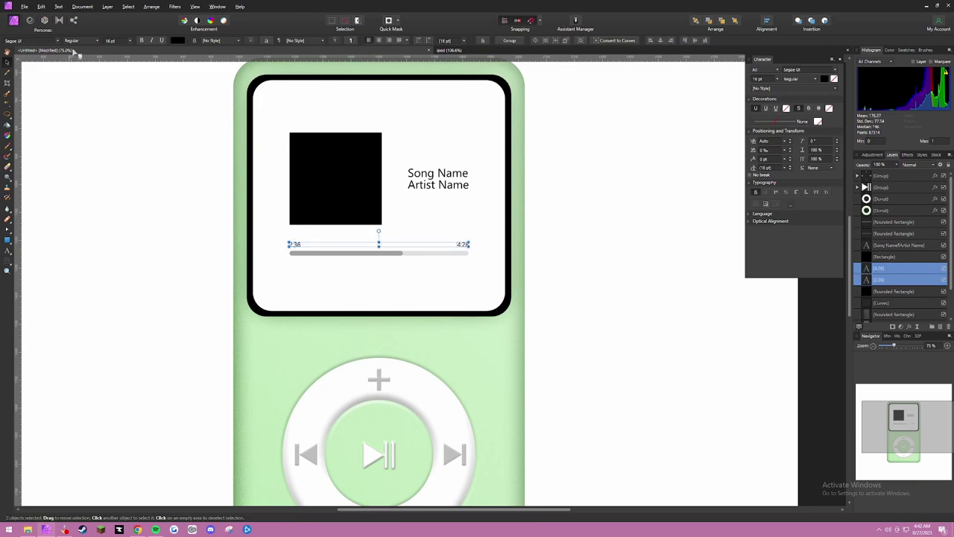
pyautogui.click(130, 41)
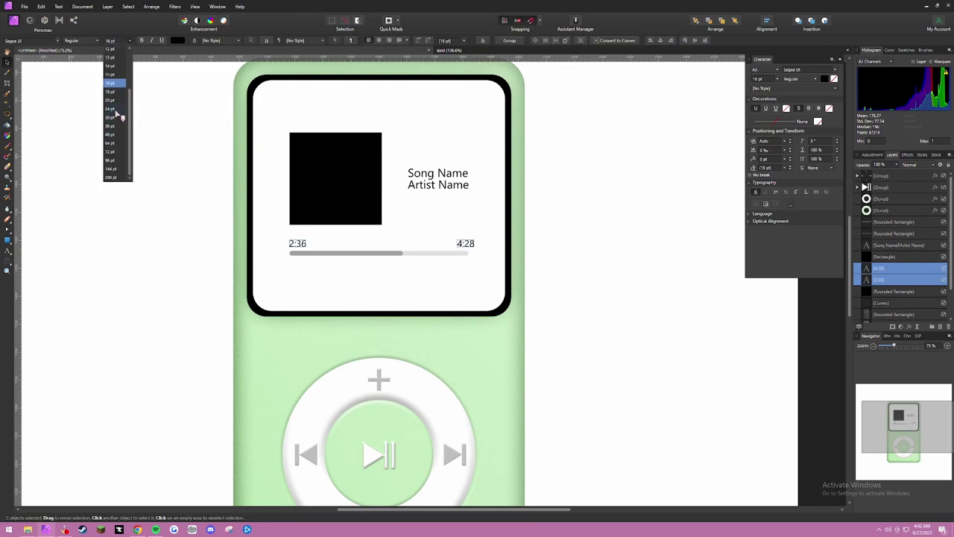
pyautogui.click(117, 109)
# Step: Stretch both progress bars together to the outer edge of the "4:28" label and make them slightly thicker
pyautogui.click(313, 254)
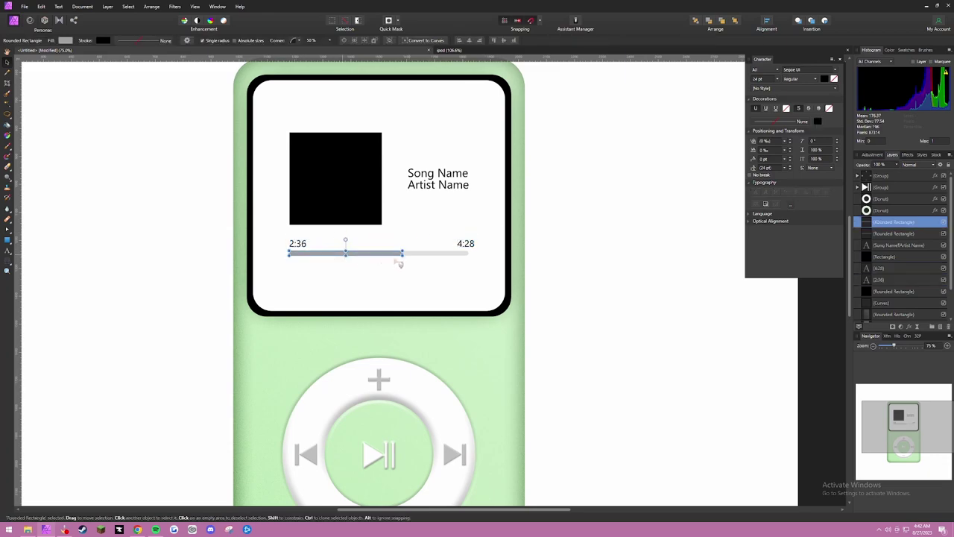
pyautogui.keyDown('shift'); pyautogui.click(444, 254); pyautogui.keyUp('shift')
pyautogui.moveTo(468, 253); pyautogui.dragTo(474, 253)
pyautogui.moveTo(288, 253); pyautogui.dragTo(288, 254)
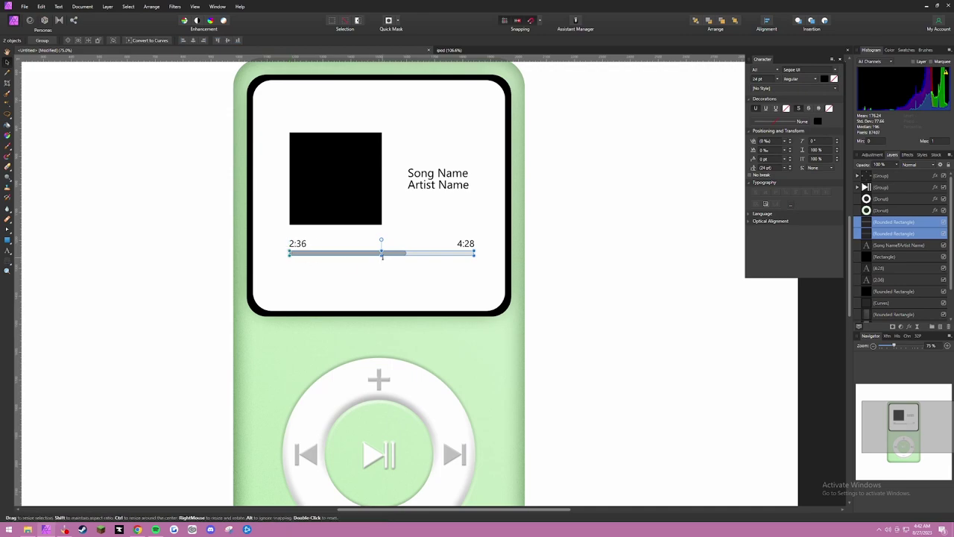
pyautogui.moveTo(381, 253); pyautogui.dragTo(380, 254)
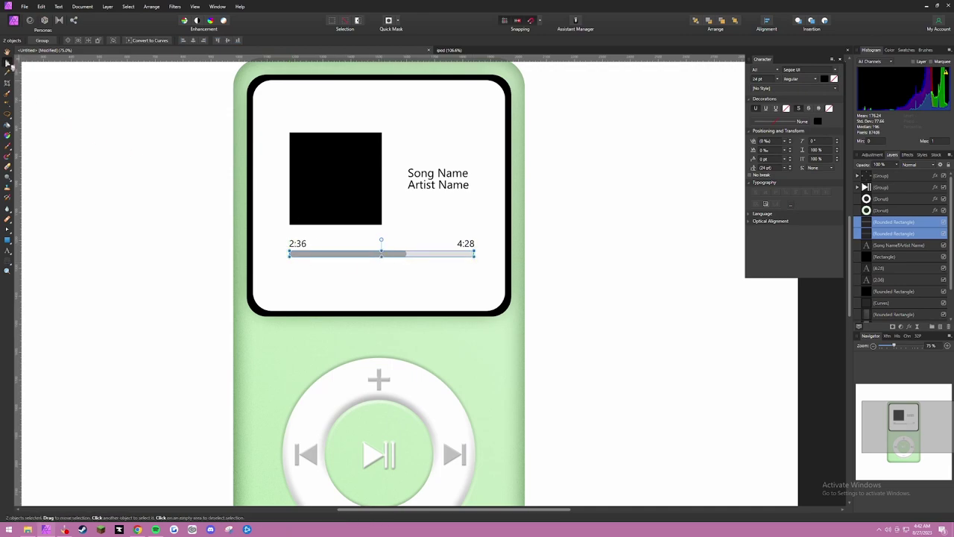
pyautogui.click(137, 183)
# Step: Move both progress bars and both time labels together slightly down on the player's screen
pyautogui.moveTo(303, 216); pyautogui.dragTo(286, 215)
pyautogui.click(284, 243)
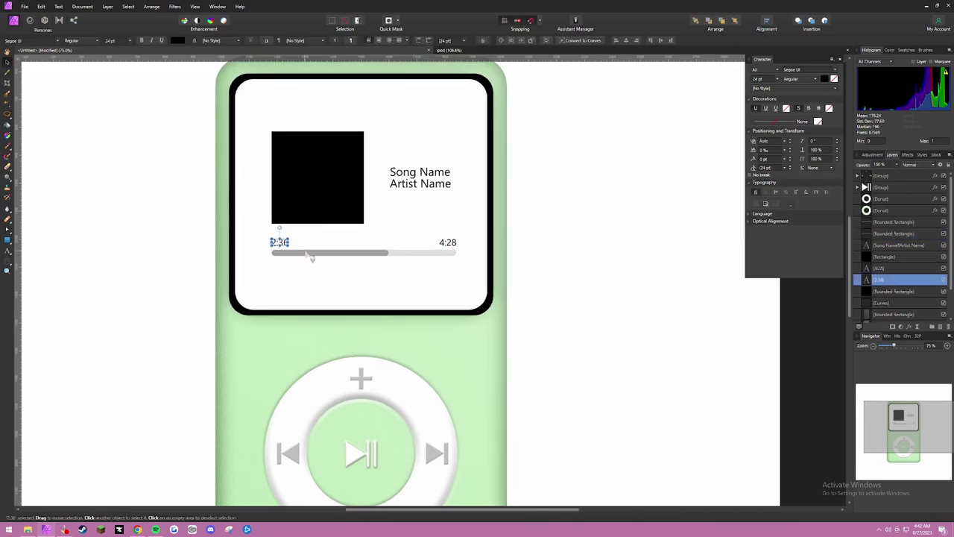
pyautogui.keyDown('shift'); pyautogui.click(311, 255); pyautogui.keyUp('shift')
pyautogui.keyDown('shift'); pyautogui.click(421, 255); pyautogui.keyUp('shift')
pyautogui.keyDown('shift'); pyautogui.click(446, 246); pyautogui.keyUp('shift')
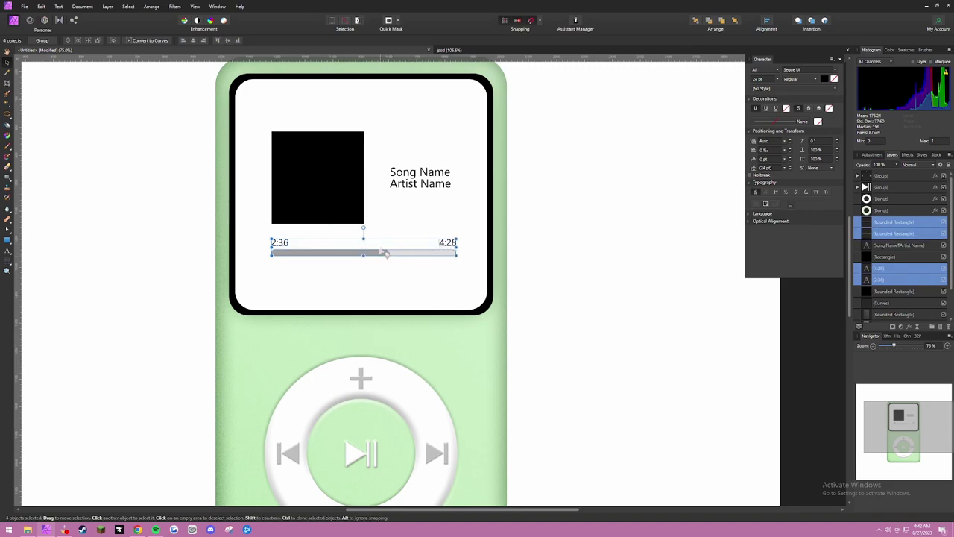
pyautogui.moveTo(381, 250); pyautogui.dragTo(381, 256)
pyautogui.moveTo(388, 214); pyautogui.dragTo(387, 257)
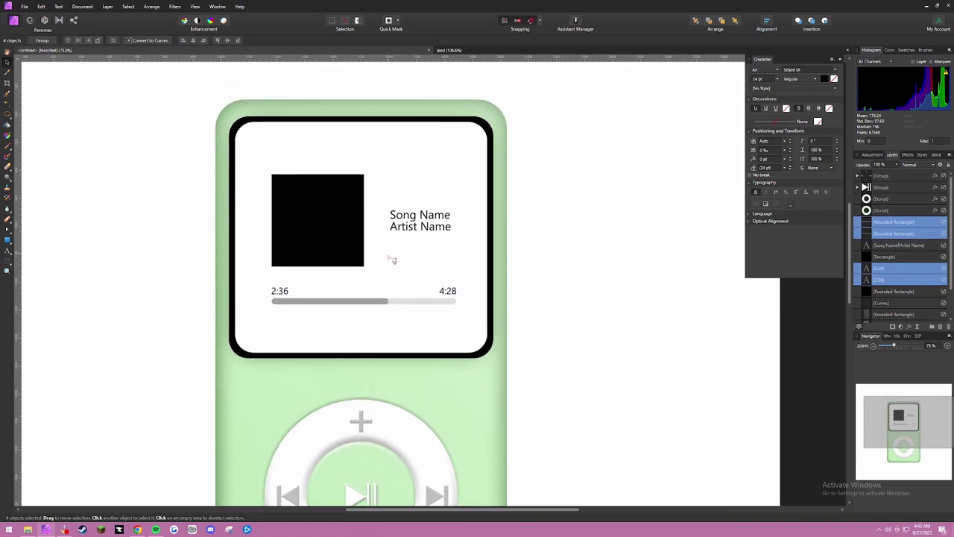
# Step: Move the black album art square and the song and artist text together slightly down towards the time labels
pyautogui.click(339, 229)
pyautogui.keyDown('shift'); pyautogui.click(410, 226); pyautogui.keyUp('shift')
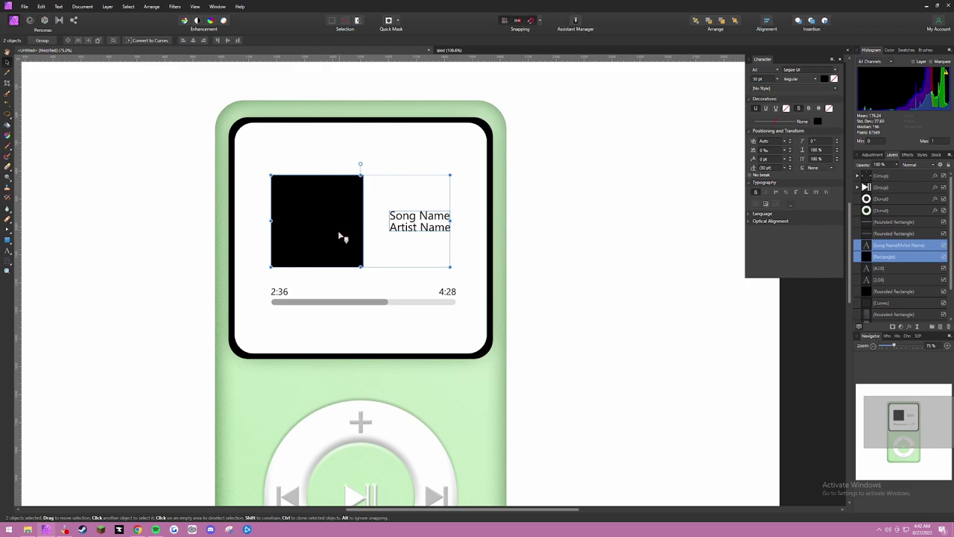
pyautogui.moveTo(339, 236); pyautogui.dragTo(341, 242)
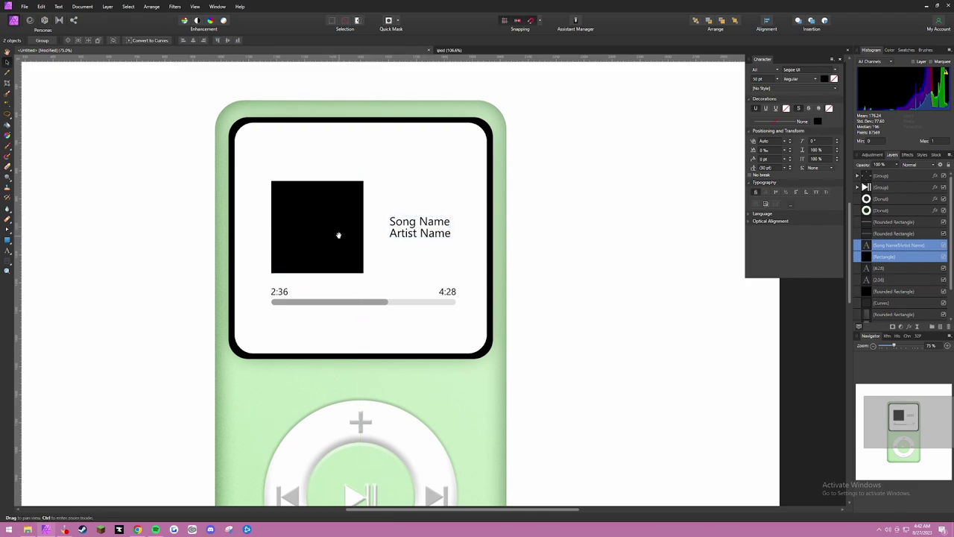
pyautogui.scroll(-3, 370, 230)
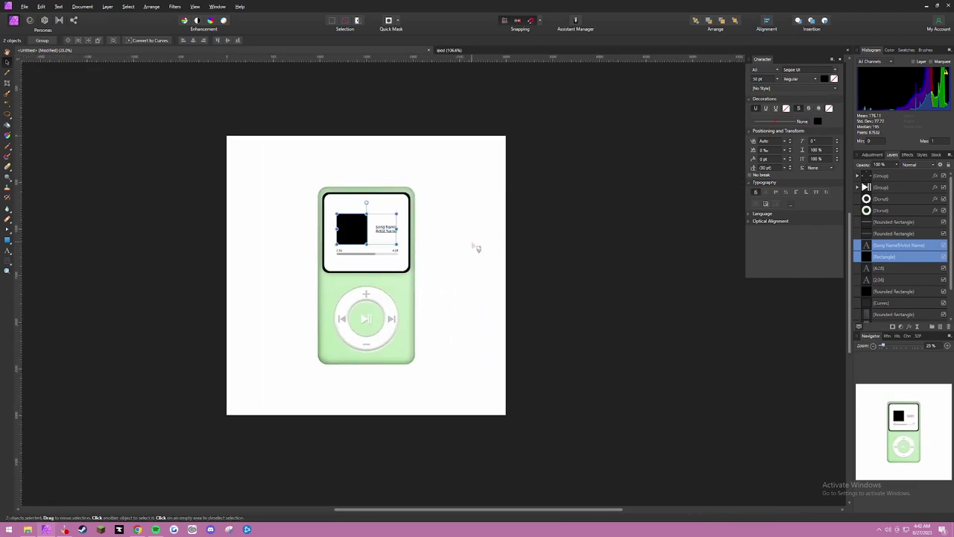
pyautogui.click(603, 251)
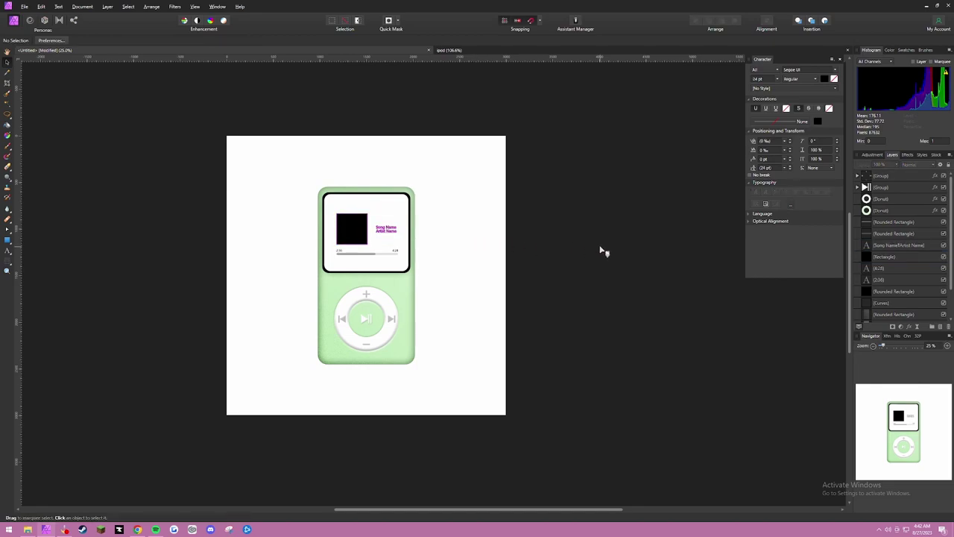
# Step: Place the K.png image on the canvas at its default size, centred around the album art square
pyautogui.click(24, 6)
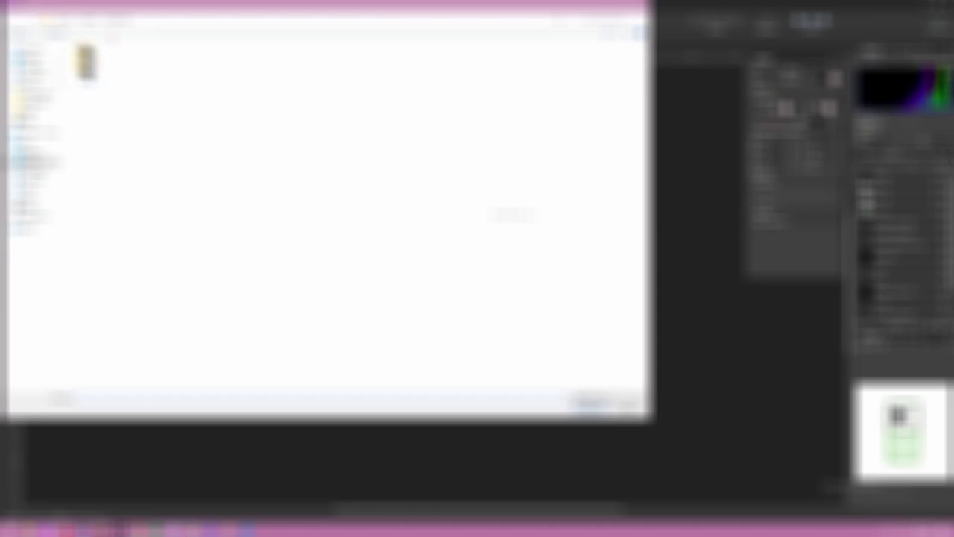
pyautogui.doubleClick(85, 59)
pyautogui.doubleClick(305, 51)
pyautogui.click(611, 400)
pyautogui.click(595, 510)
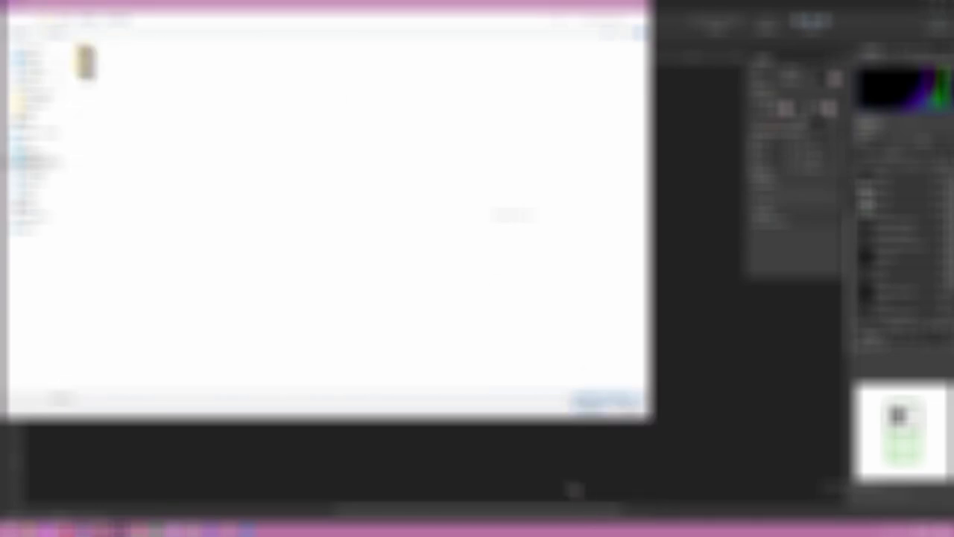
pyautogui.click(328, 105)
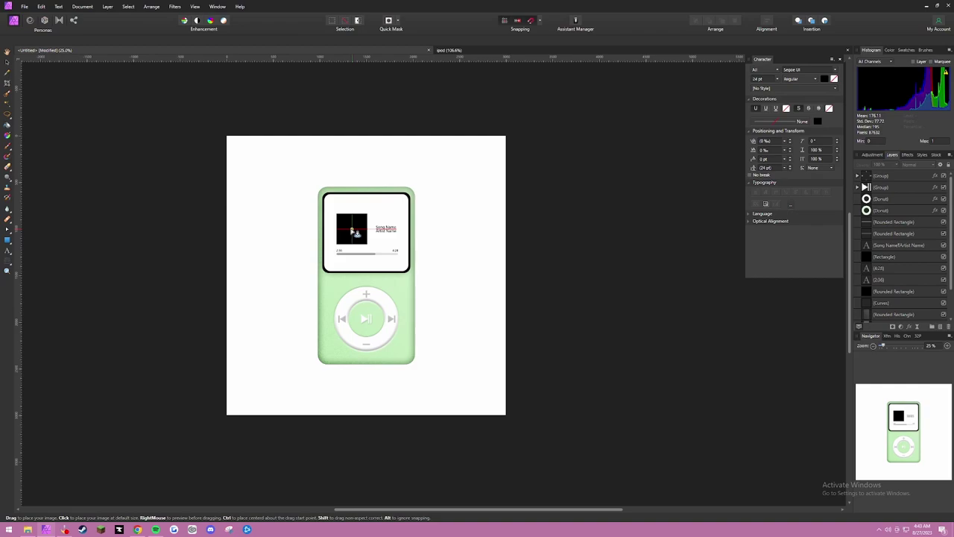
pyautogui.click(353, 233)
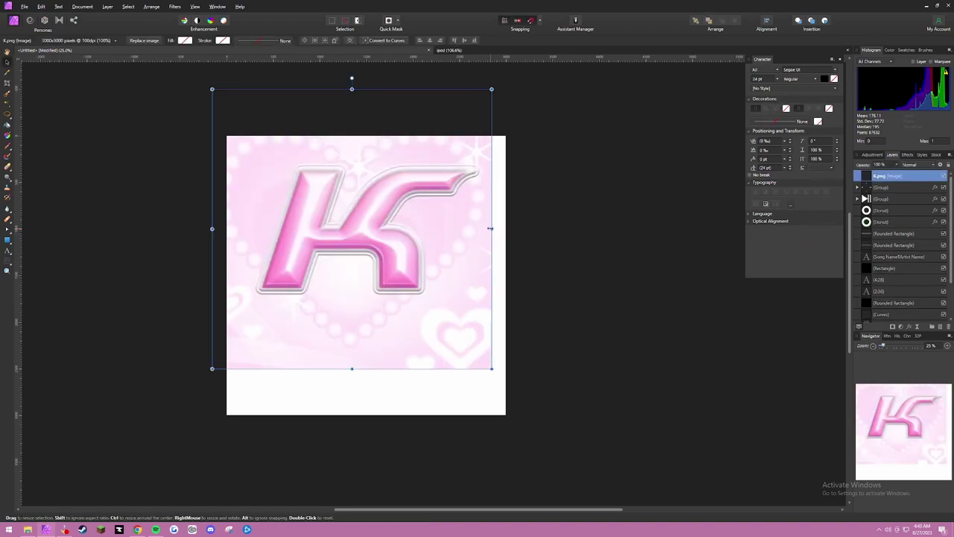
# Step: Scale K.png down and position it so that it just covers the black album art square
pyautogui.moveTo(491, 229); pyautogui.dragTo(396, 221)
pyautogui.scroll(2, 352, 226)
pyautogui.click(389, 223)
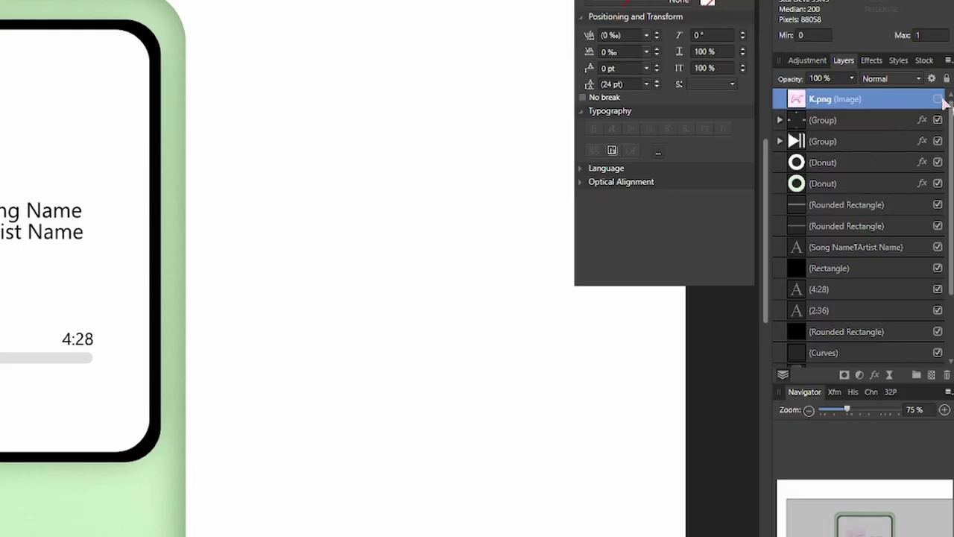
# Step: Clip the K.png image inside the black album art rectangle, keeping the image layer visible
pyautogui.click(868, 267)
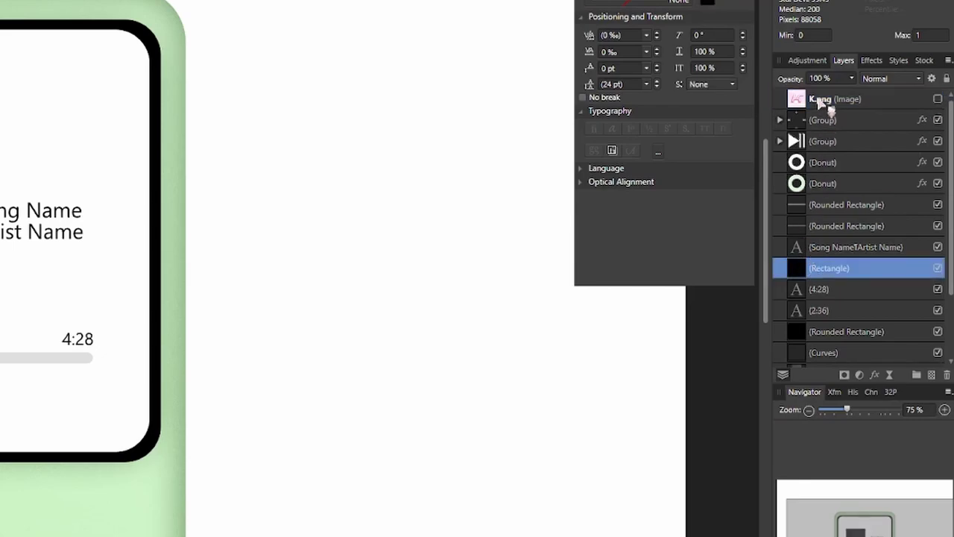
pyautogui.click(860, 104)
pyautogui.click(938, 99)
pyautogui.moveTo(812, 108)
pyautogui.mouseDown()
pyautogui.moveTo(811, 277)
pyautogui.moveTo(807, 266)
pyautogui.moveTo(827, 272)
pyautogui.moveTo(800, 271)
pyautogui.moveTo(833, 276)
pyautogui.moveTo(820, 272)
pyautogui.mouseUp()
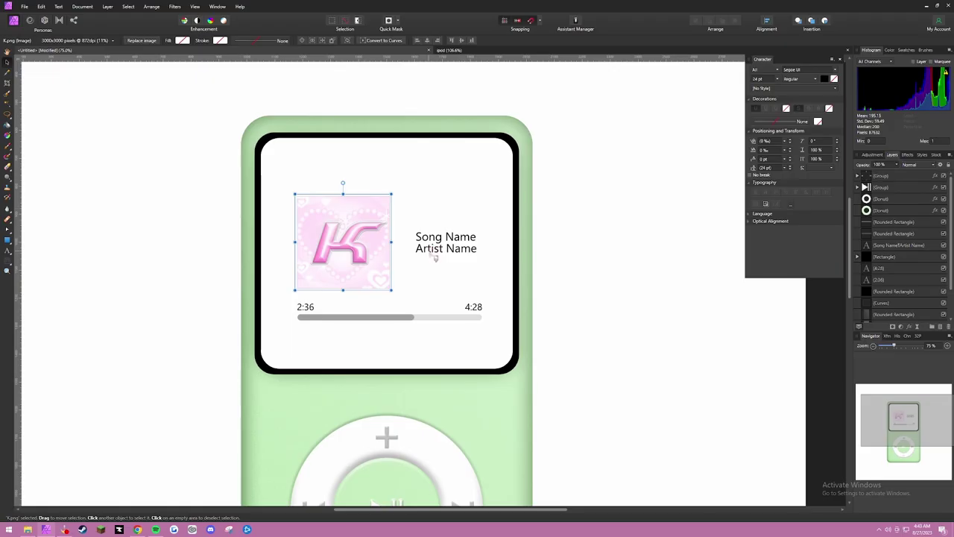
pyautogui.click(39, 231)
pyautogui.click(313, 192)
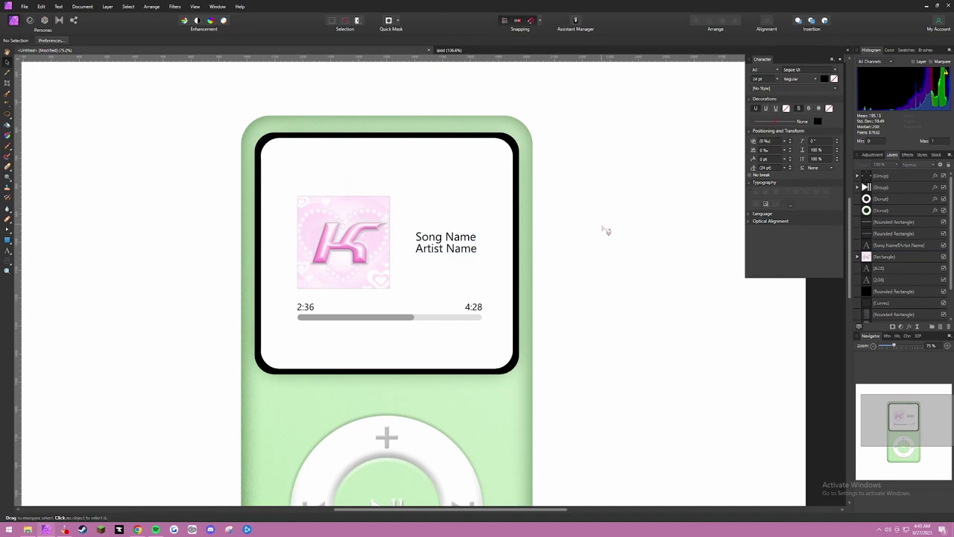
# Step: Review the whole green player and compare it with the pink player in the ipod document
pyautogui.moveTo(607, 231); pyautogui.dragTo(616, 216)
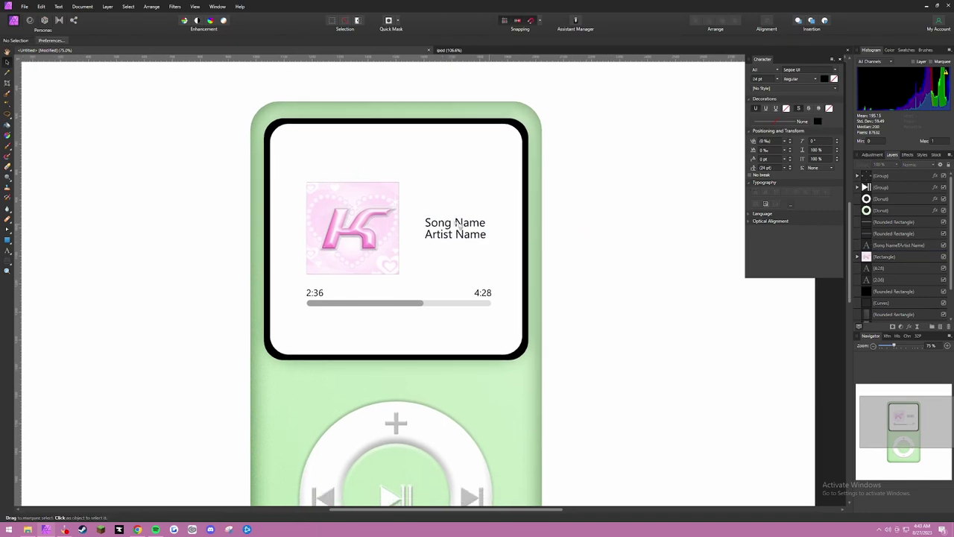
pyautogui.keyDown('ctrl'); pyautogui.keyDown('alt'); pyautogui.click(398, 217); pyautogui.keyUp('alt'); pyautogui.keyUp('ctrl')
pyautogui.keyDown('ctrl'); pyautogui.keyDown('alt'); pyautogui.click(398, 217); pyautogui.keyUp('alt'); pyautogui.keyUp('ctrl')
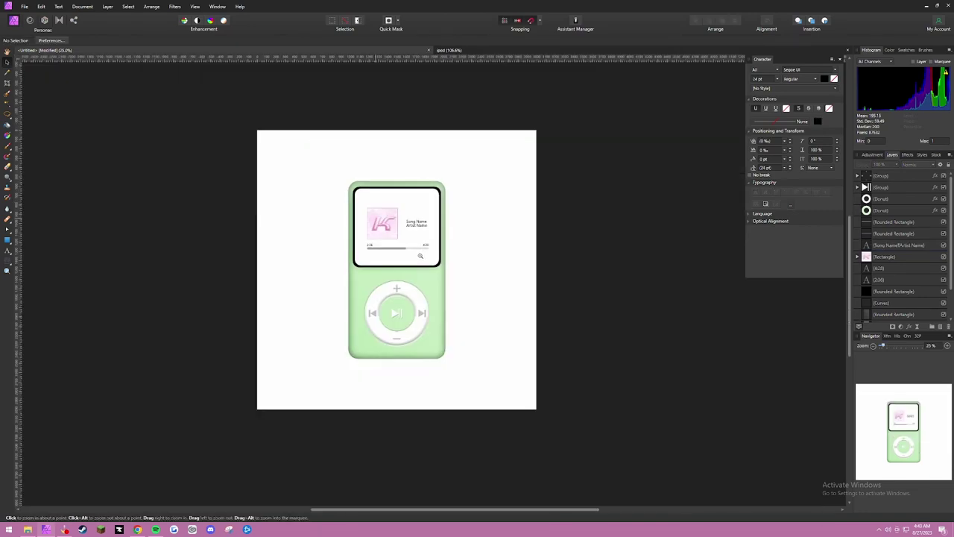
pyautogui.keyDown('ctrl'); pyautogui.click(415, 256); pyautogui.keyUp('ctrl')
pyautogui.press('v')
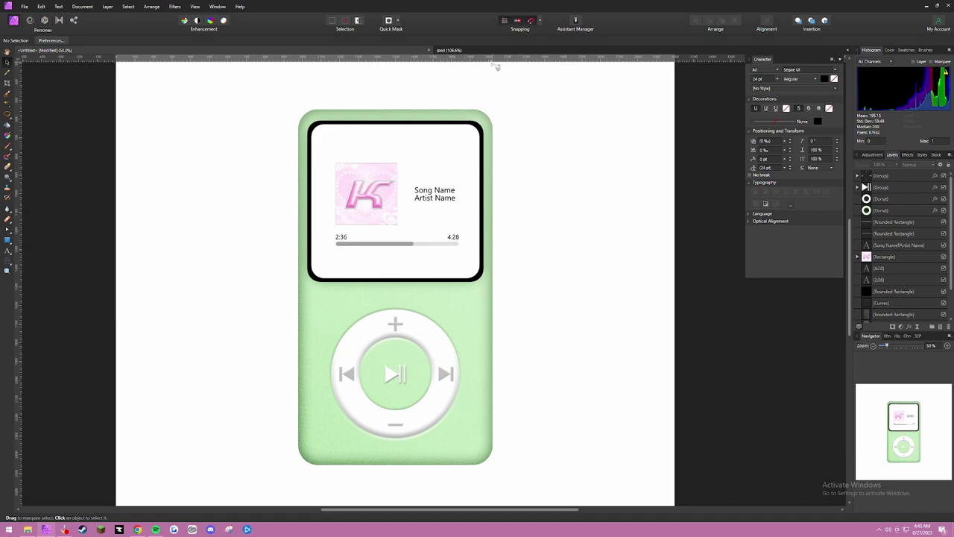
pyautogui.hotkey('ctrl', 'Tab')
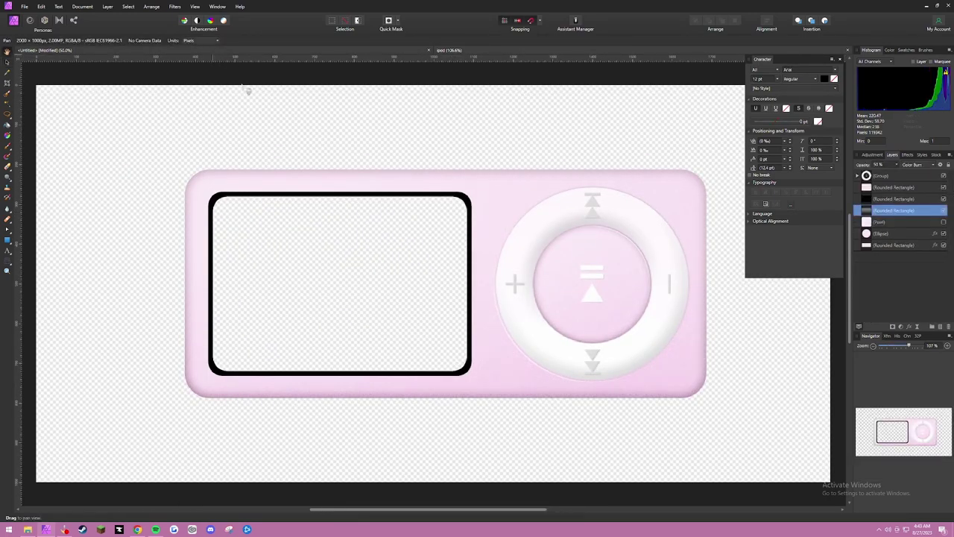
pyautogui.hotkey('ctrl', 'Tab')
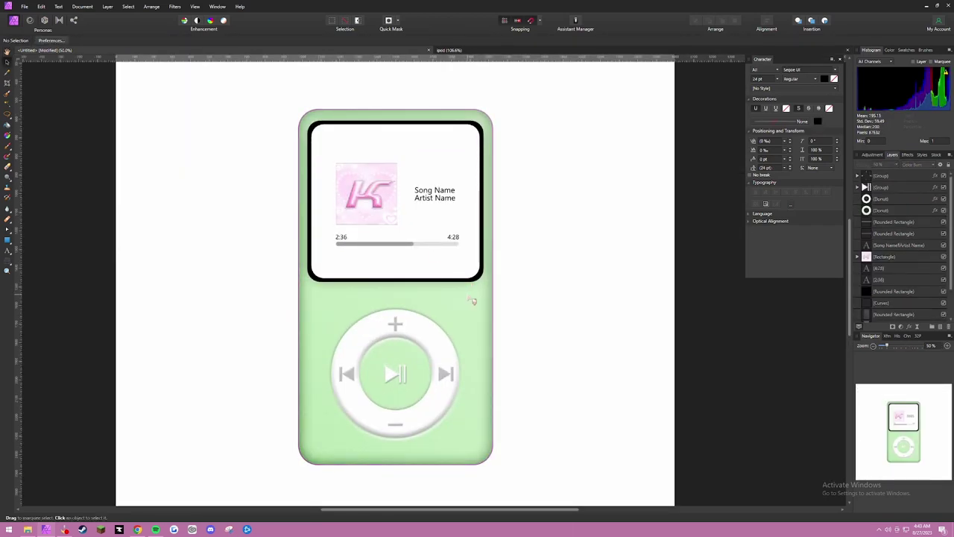
# Step: Try shortening the body's shading rectangle to begin just below the screen, and undo the resize
pyautogui.click(472, 301)
pyautogui.moveTo(395, 109); pyautogui.dragTo(397, 287)
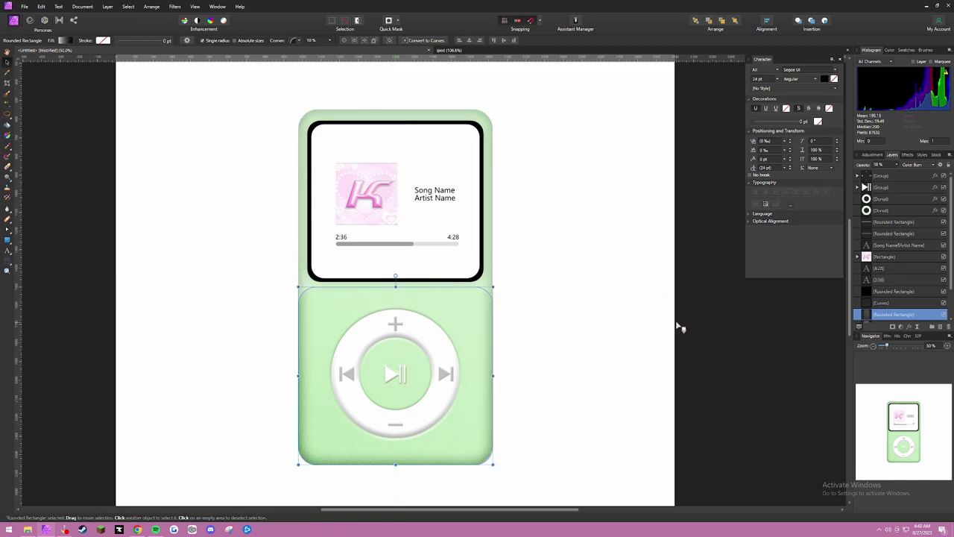
pyautogui.hotkey('ctrl', 'z')
pyautogui.click(238, 89)
# Step: Place ipad nano 2.png beside the player's screen as a shuffle-style example, and delete it
pyautogui.click(27, 6)
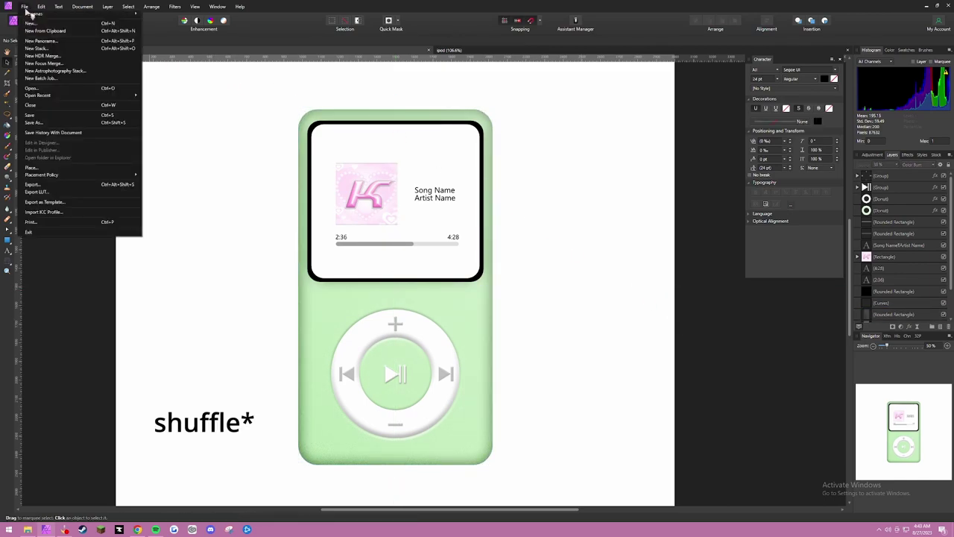
pyautogui.click(46, 168)
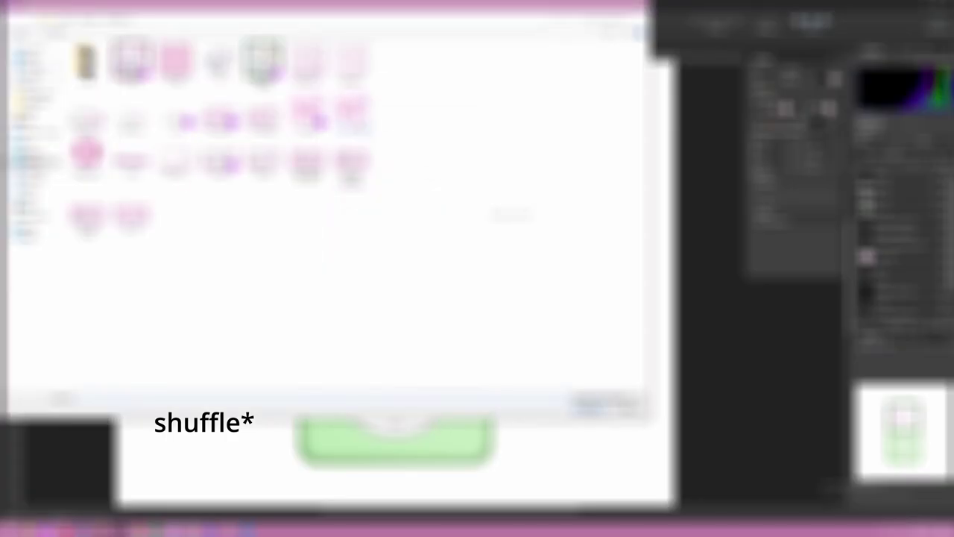
pyautogui.click(310, 73)
pyautogui.click(591, 403)
pyautogui.click(525, 266)
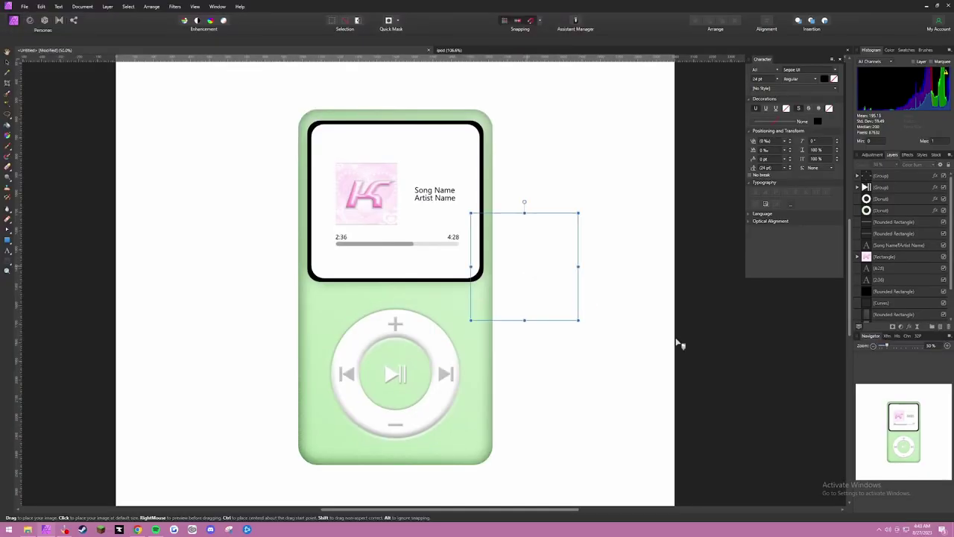
pyautogui.moveTo(523, 244); pyautogui.dragTo(568, 197)
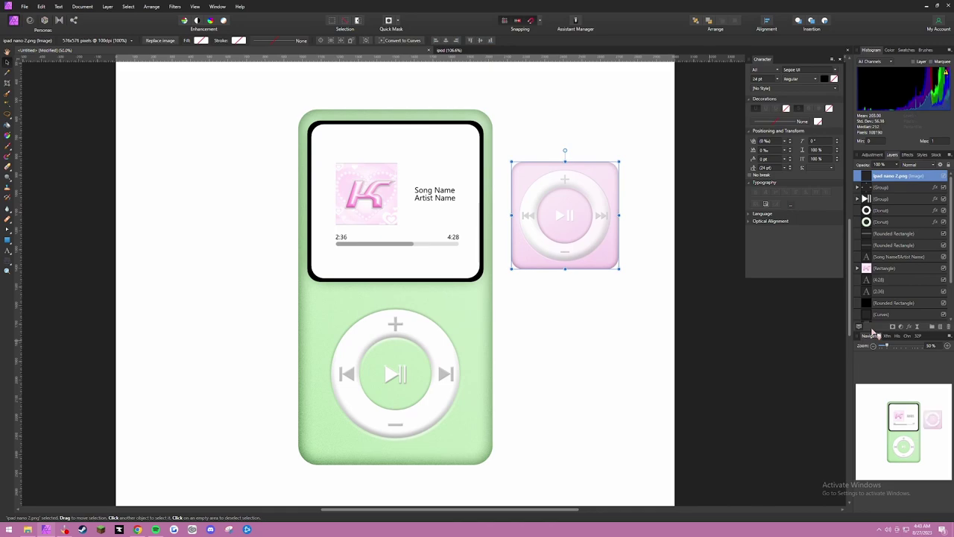
pyautogui.press('Delete')
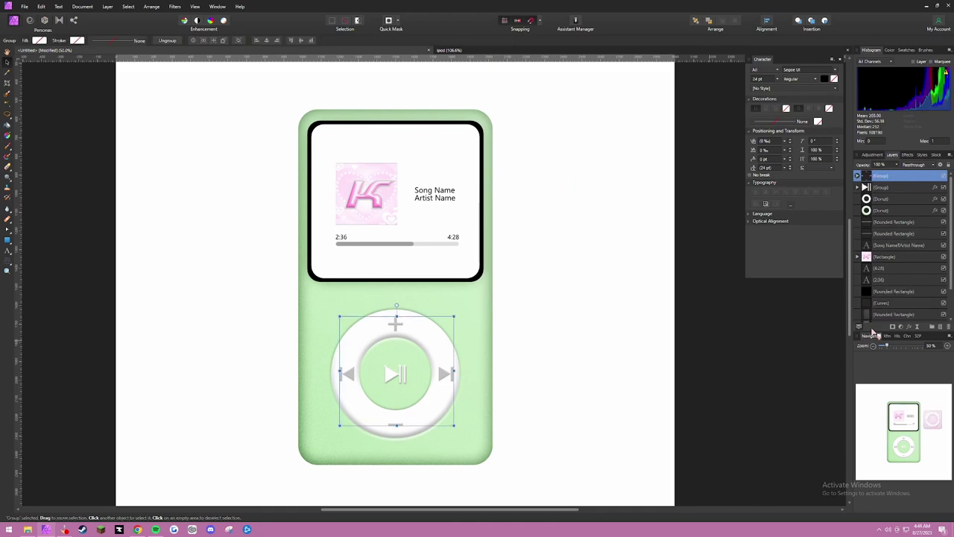
# Step: Switch the document to a transparent background behind the green player
pyautogui.moveTo(445, 312); pyautogui.dragTo(451, 326)
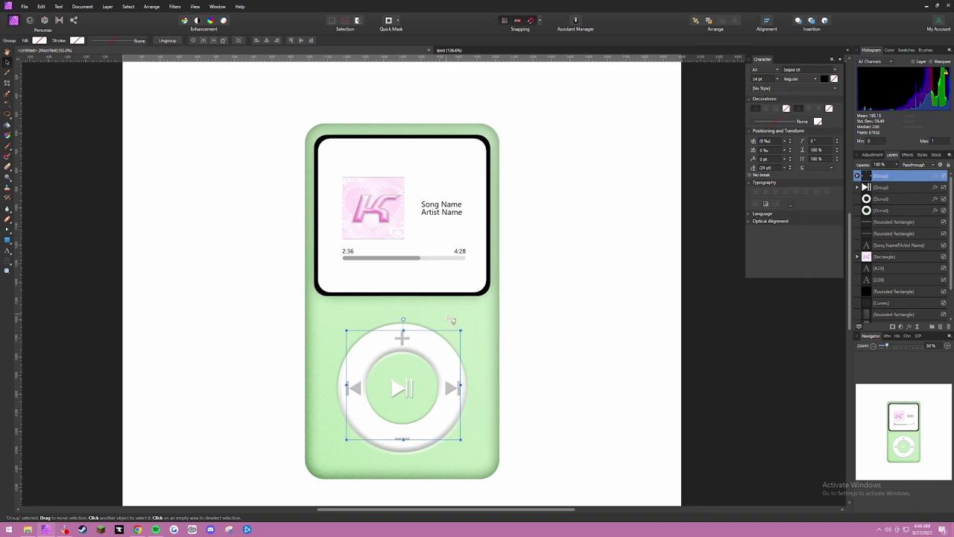
pyautogui.moveTo(512, 264); pyautogui.dragTo(528, 238)
pyautogui.keyDown('ctrl'); pyautogui.keyDown('alt'); pyautogui.click(514, 234); pyautogui.keyUp('alt'); pyautogui.keyUp('ctrl')
pyautogui.press('space')
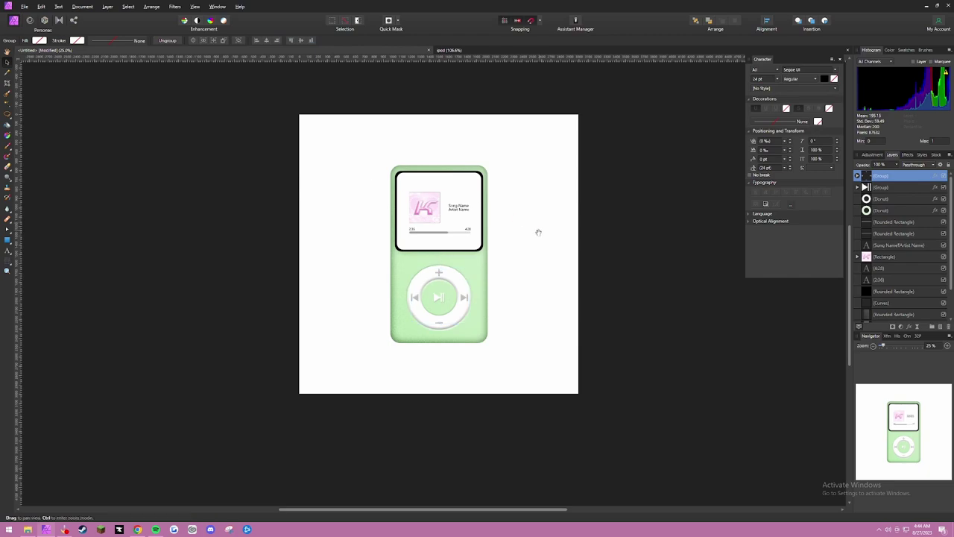
pyautogui.click(81, 8)
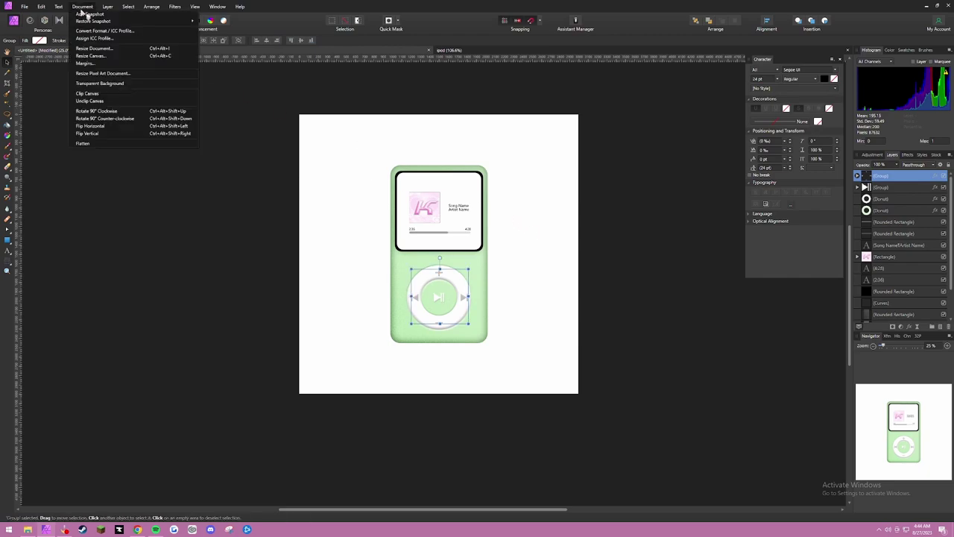
pyautogui.click(118, 89)
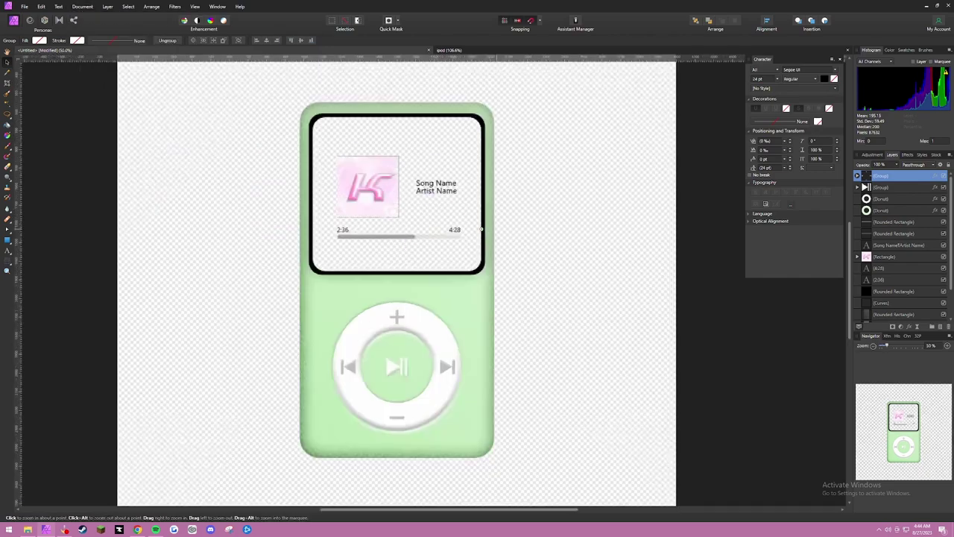
pyautogui.scroll(2, 480, 229)
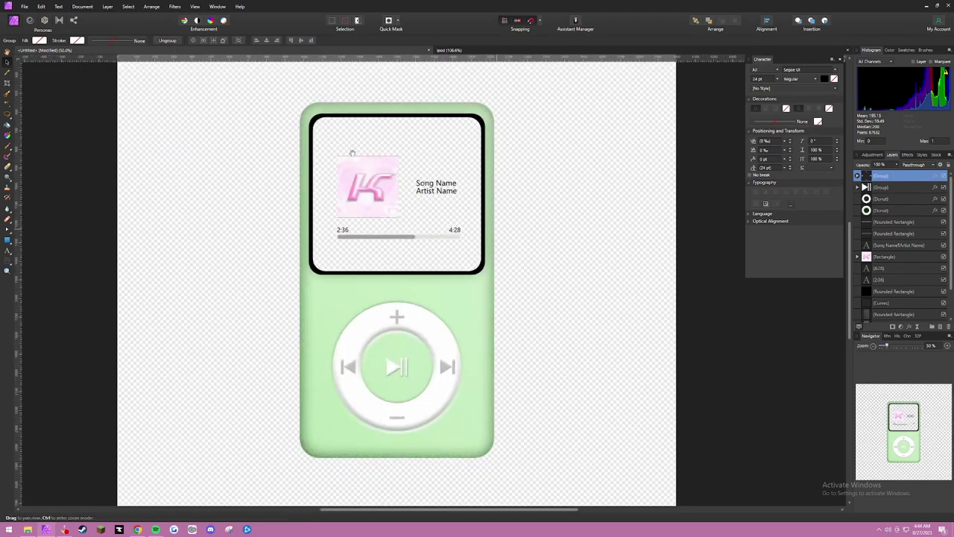
# Step: Draw a white-filled rectangle covering the player's screen area and move its layer below the body curves, just above K.png
pyautogui.click(909, 257)
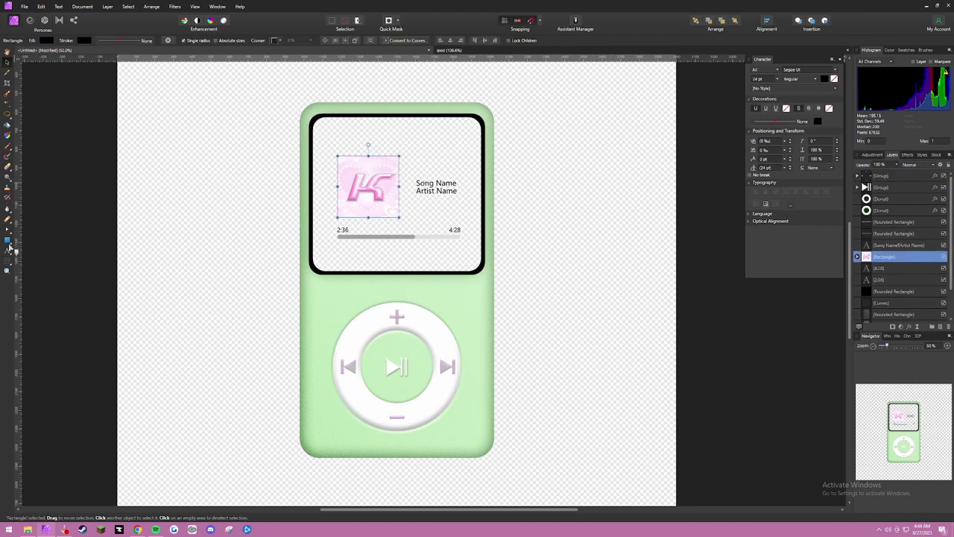
pyautogui.click(7, 240)
pyautogui.click(38, 243)
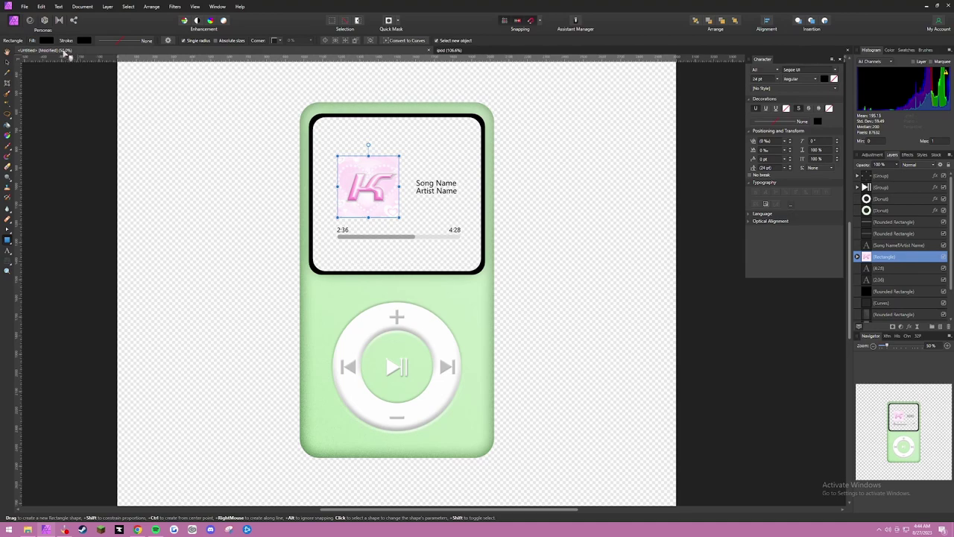
pyautogui.click(46, 41)
pyautogui.moveTo(310, 111); pyautogui.dragTo(486, 279)
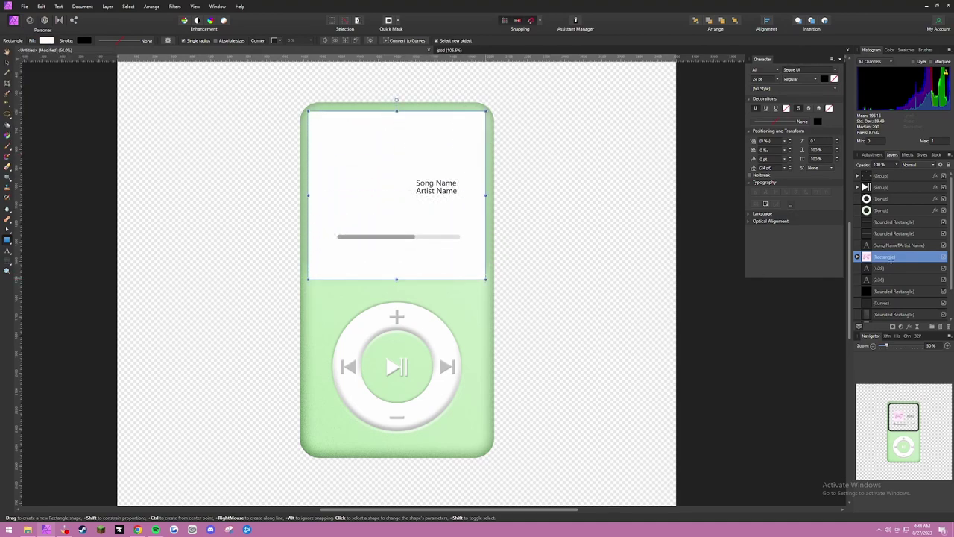
pyautogui.moveTo(888, 258); pyautogui.dragTo(856, 307)
# Step: Hide the black rounded rectangle that erases the screen opening, and clear the selection
pyautogui.click(890, 258)
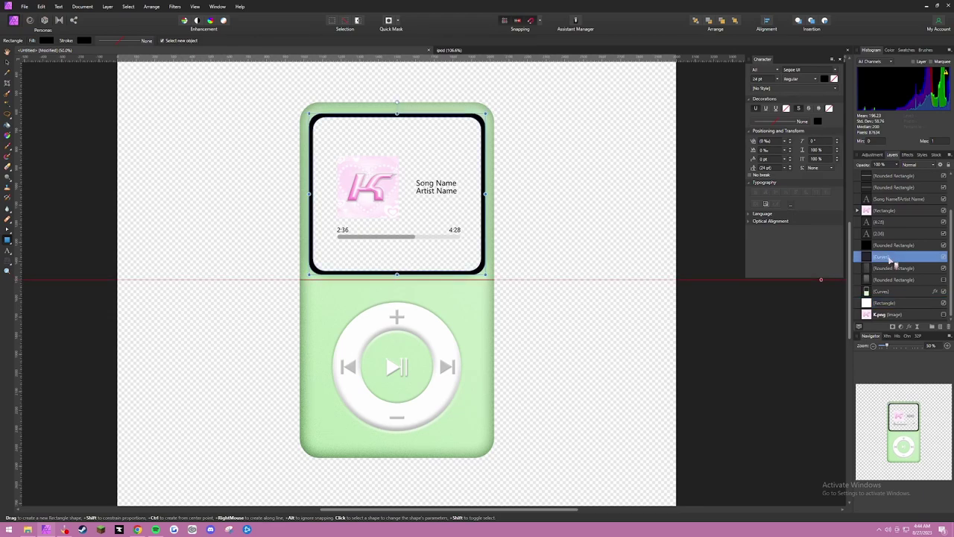
pyautogui.click(881, 244)
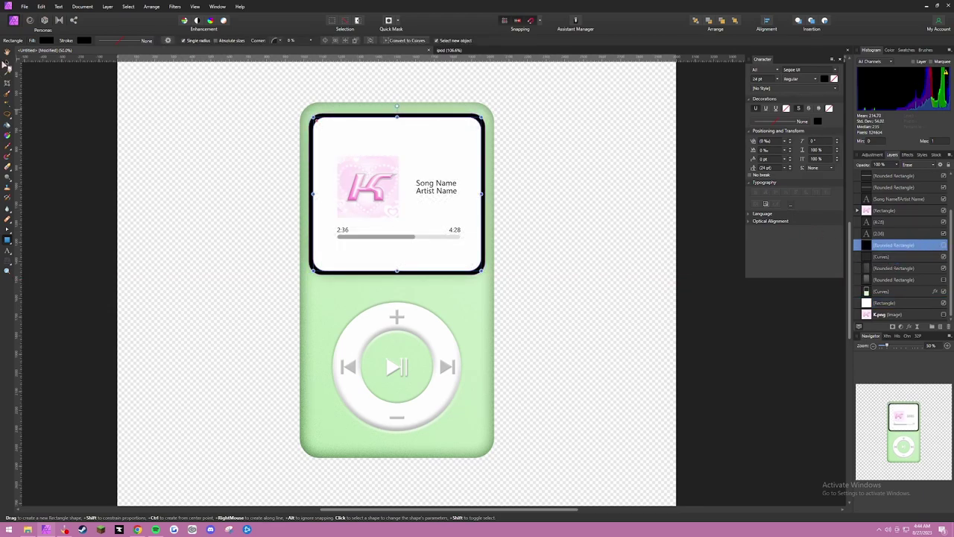
pyautogui.click(7, 64)
pyautogui.click(538, 179)
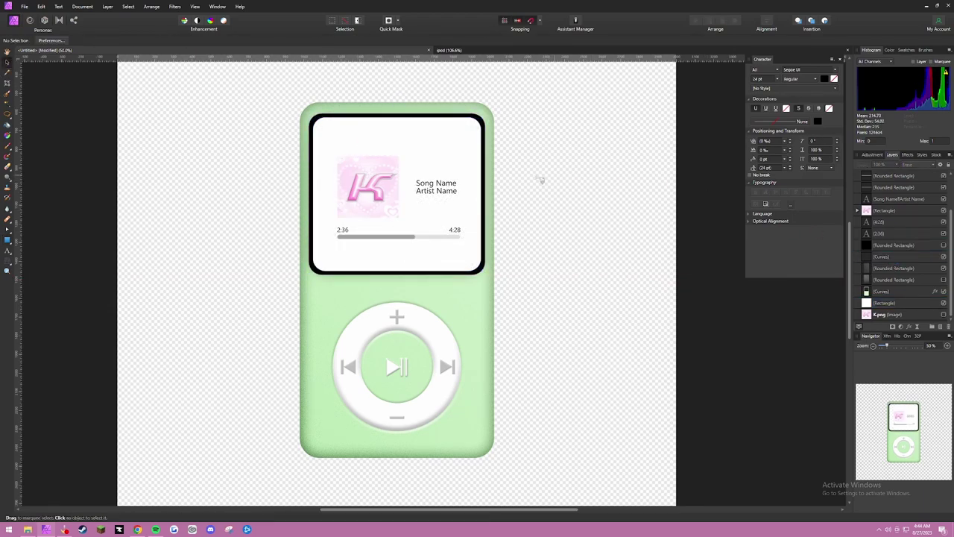
# Step: Select all the objects that make up the green player
pyautogui.scroll(-2, 525, 165)
pyautogui.click(25, 6)
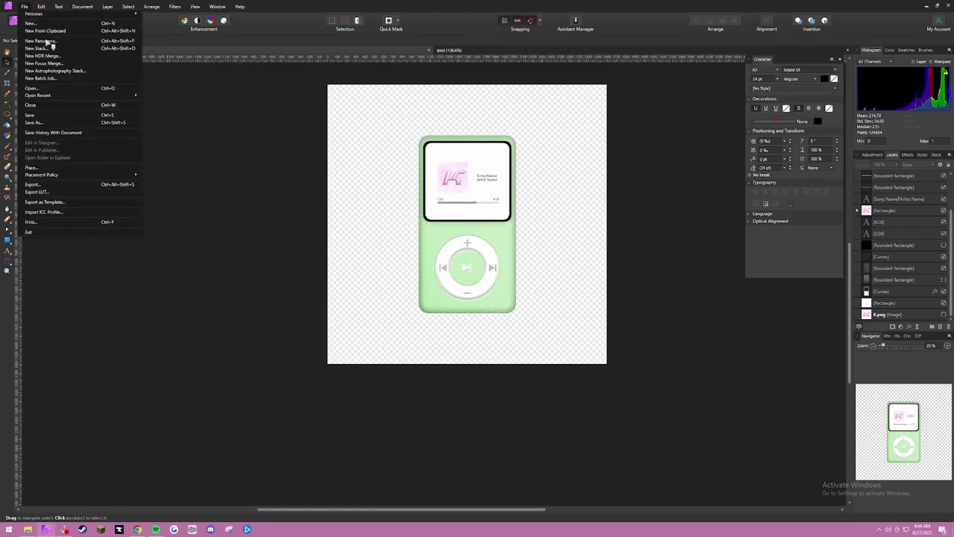
pyautogui.click(298, 90)
pyautogui.moveTo(261, 67); pyautogui.dragTo(666, 377)
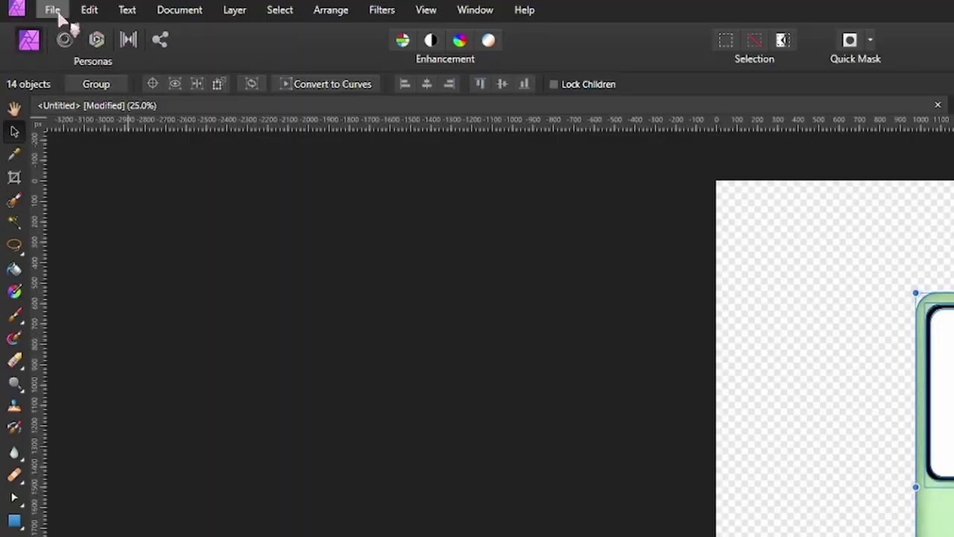
# Step: Export the player as a PNG named green ipod, with the export area set to Selection Area
pyautogui.click(24, 6)
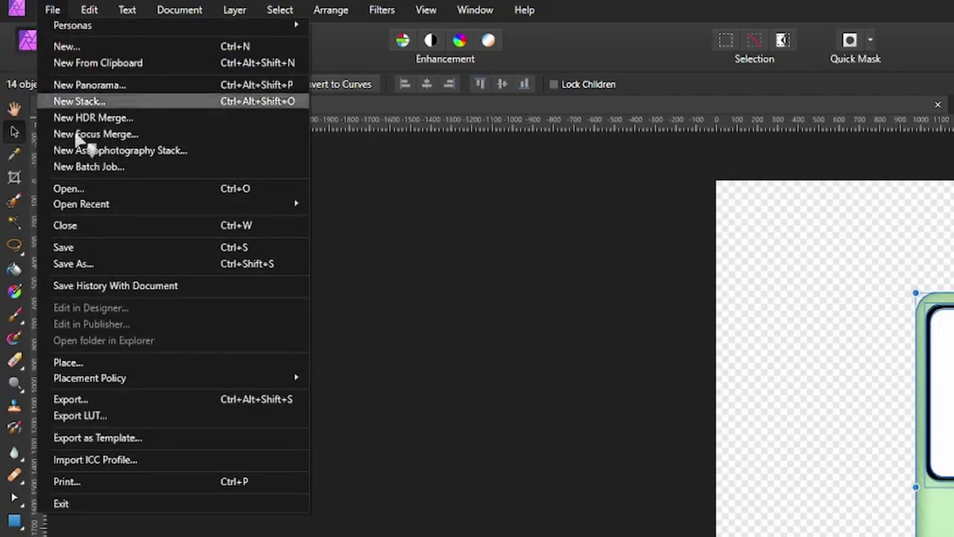
pyautogui.click(72, 182)
pyautogui.hotkey('ctrl', 'alt', 'shift', 'w')
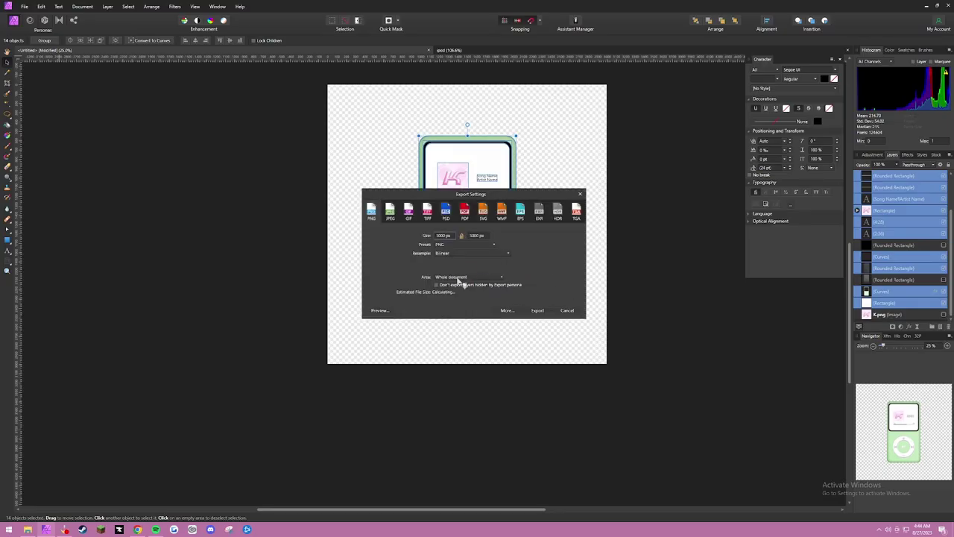
pyautogui.click(459, 278)
pyautogui.click(459, 283)
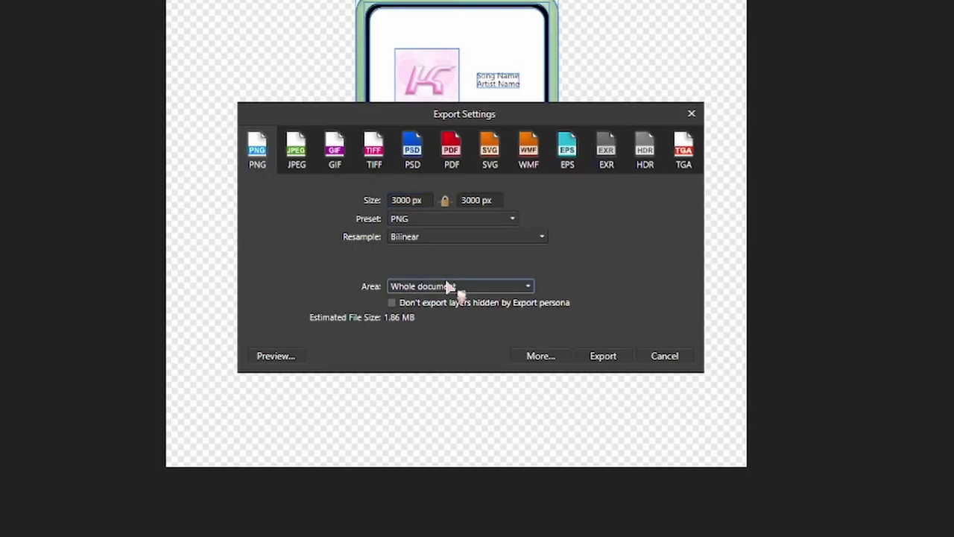
pyautogui.click(449, 287)
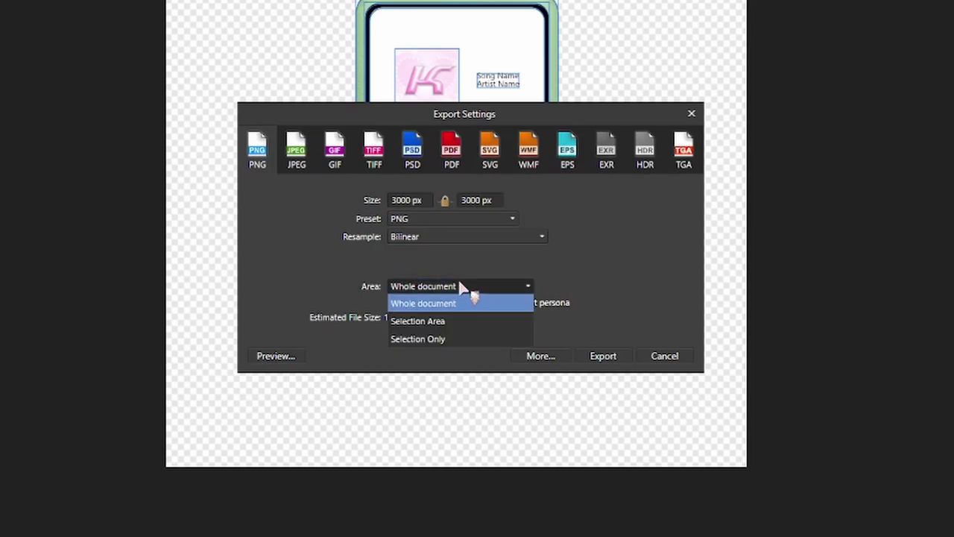
pyautogui.click(419, 322)
pyautogui.click(612, 363)
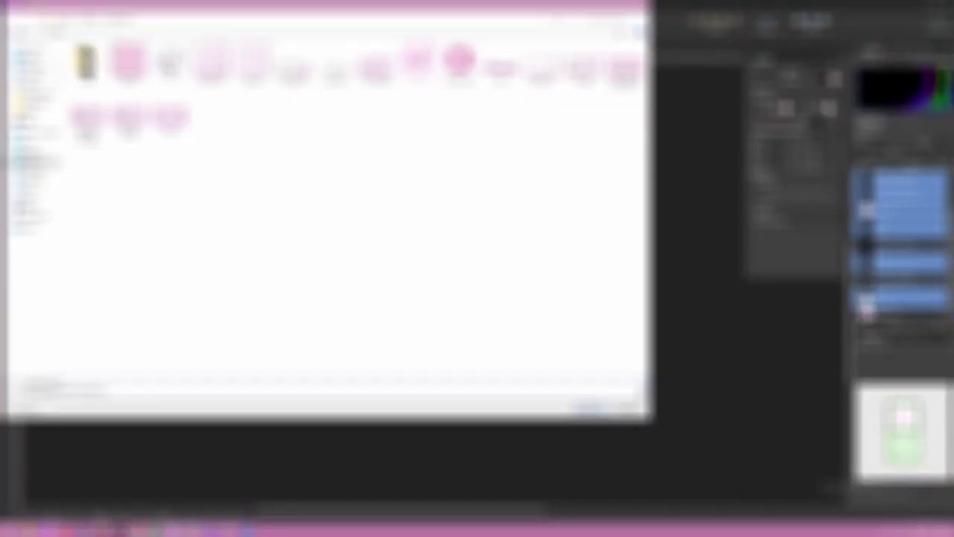
pyautogui.click(589, 407)
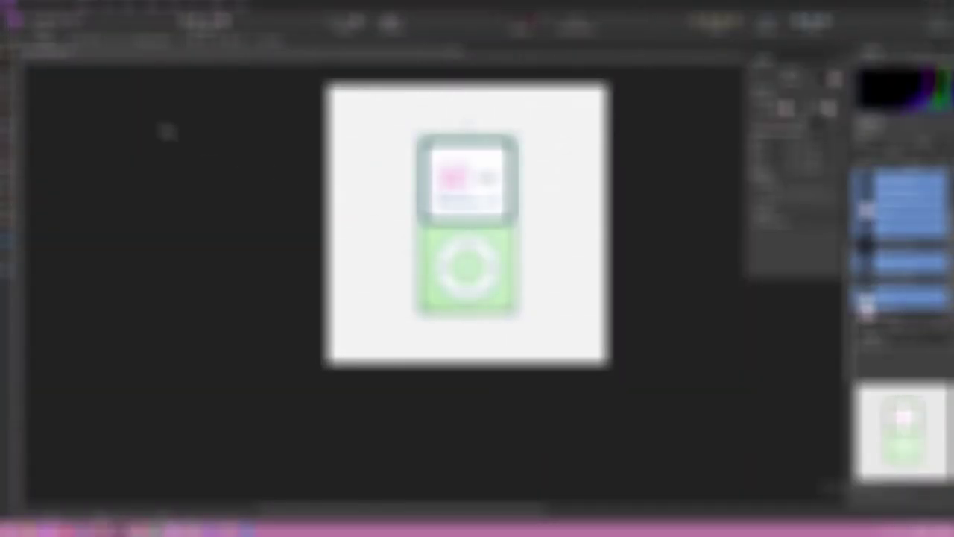
# Step: Open the exported green ipod.png and inspect the cropped player
pyautogui.moveTo(559, 287); pyautogui.dragTo(509, 327)
pyautogui.click(30, 6)
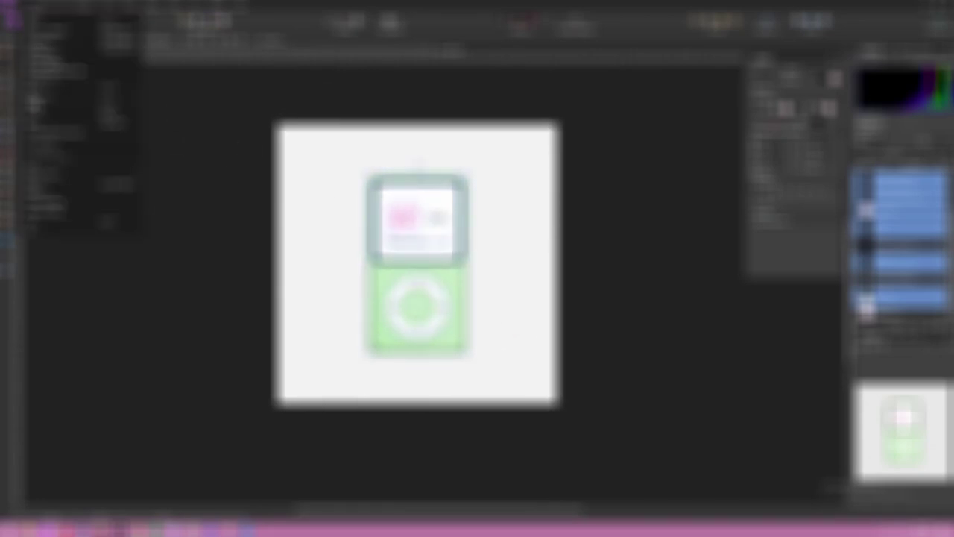
pyautogui.click(32, 93)
pyautogui.click(308, 64)
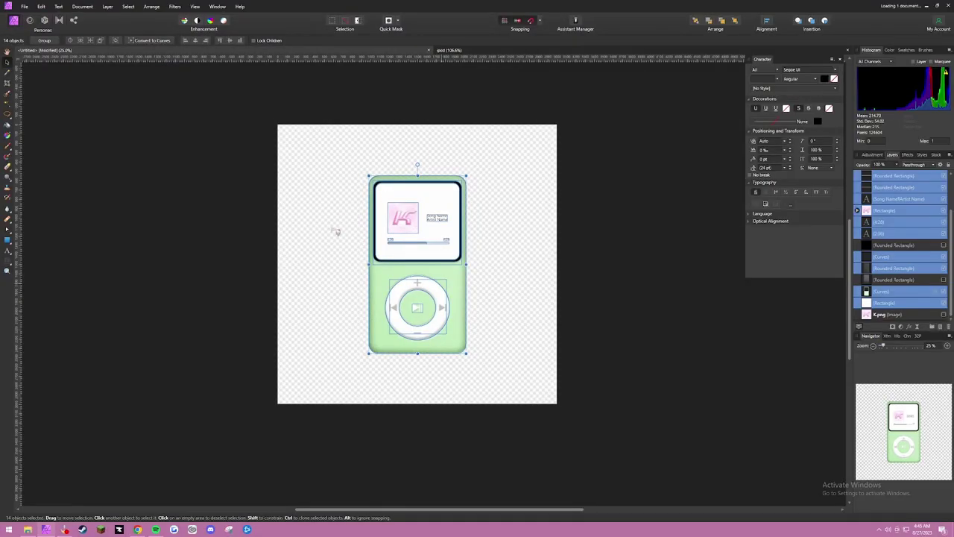
pyautogui.moveTo(504, 254); pyautogui.dragTo(477, 258)
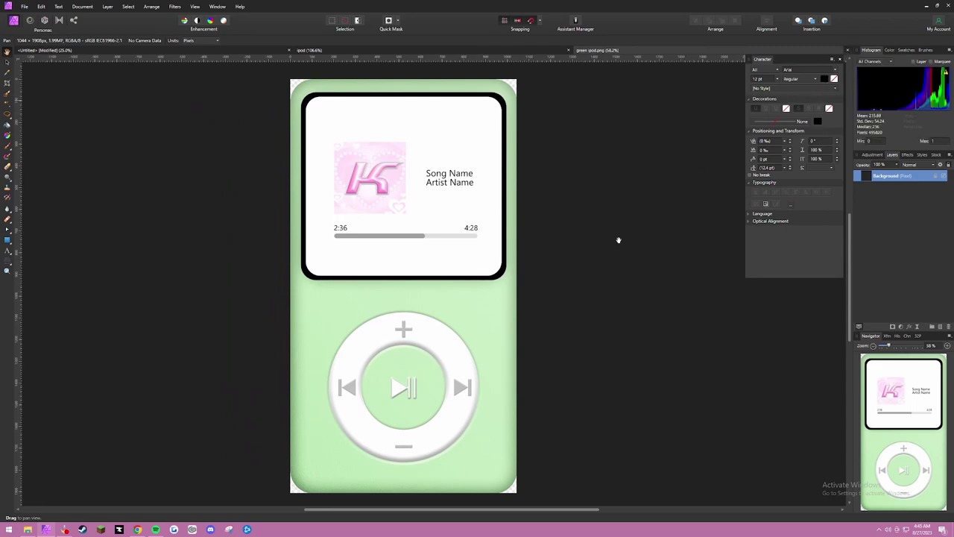
# Step: Close green ipod.png, return to the untitled player document and deselect all its objects
pyautogui.hotkey('ctrl', 'w')
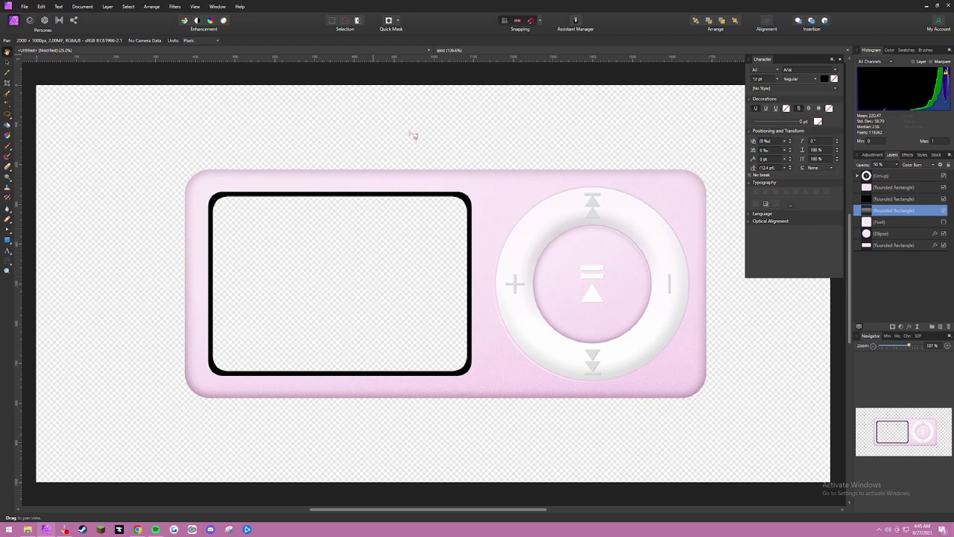
pyautogui.click(374, 50)
pyautogui.click(609, 181)
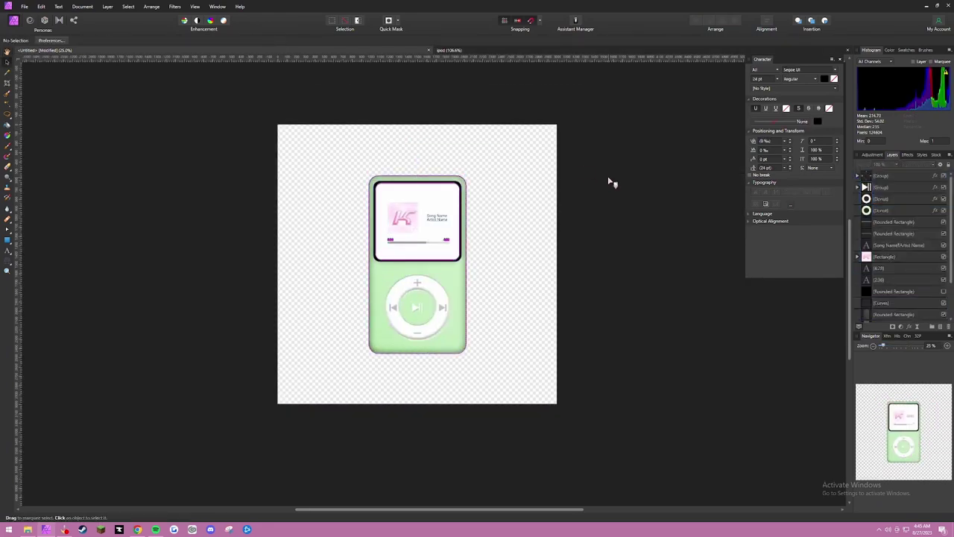